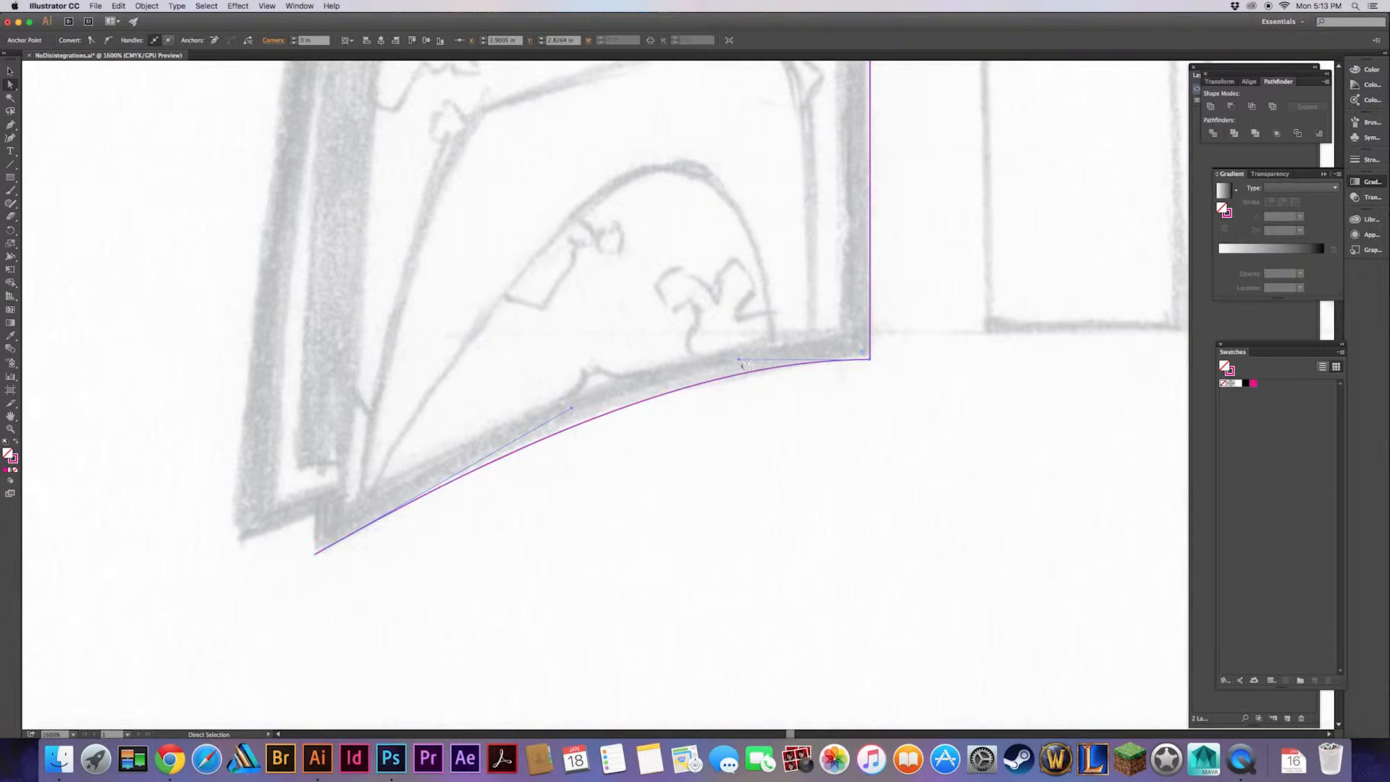
Continue the outer helmet outline from its lower-left endpoint around the bottom notch and up the curved left side.
{"action": "key", "text": "super+shift+a"}
{"action": "key", "text": "p"}
{"action": "left_click", "coordinate": [315, 554]}
{"action": "left_click", "coordinate": [312, 514]}
{"action": "left_click", "coordinate": [230, 549]}
{"action": "key", "text": "super+minus"}
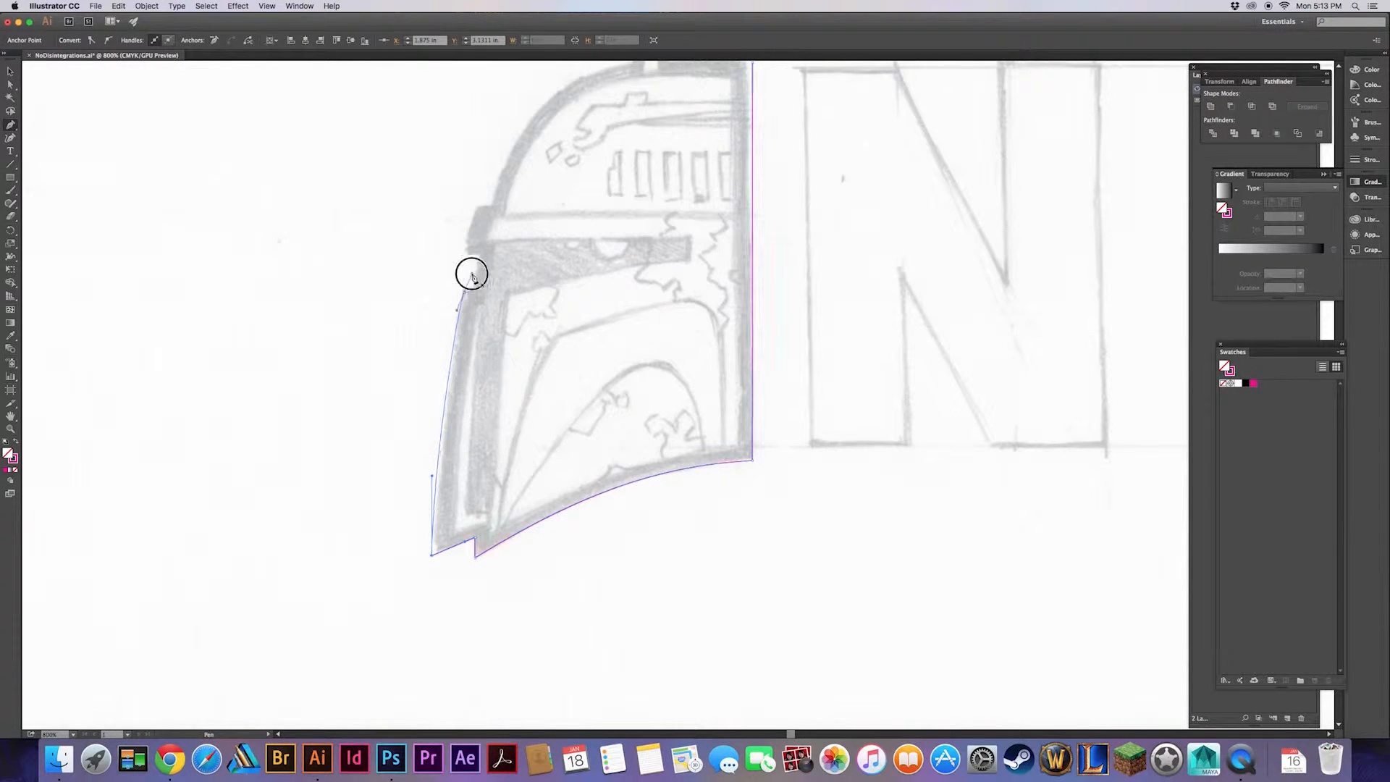
{"action": "left_click", "coordinate": [475, 293]}
Trace the stepped notches and protruding ear section on the left edge of the helmet outline.
{"action": "key", "text": "super+shift+a"}
{"action": "key", "text": "a"}
{"action": "left_click_drag", "start_coordinate": [476, 292], "coordinate": [636, 522]}
{"action": "key", "text": "super+shift+a"}
{"action": "key", "text": "super+plus"}
{"action": "key", "text": "super+plus"}
{"action": "key", "text": "super+plus"}
{"action": "left_click", "coordinate": [420, 463]}
{"action": "left_click", "coordinate": [434, 388]}
{"action": "left_click", "coordinate": [445, 357]}
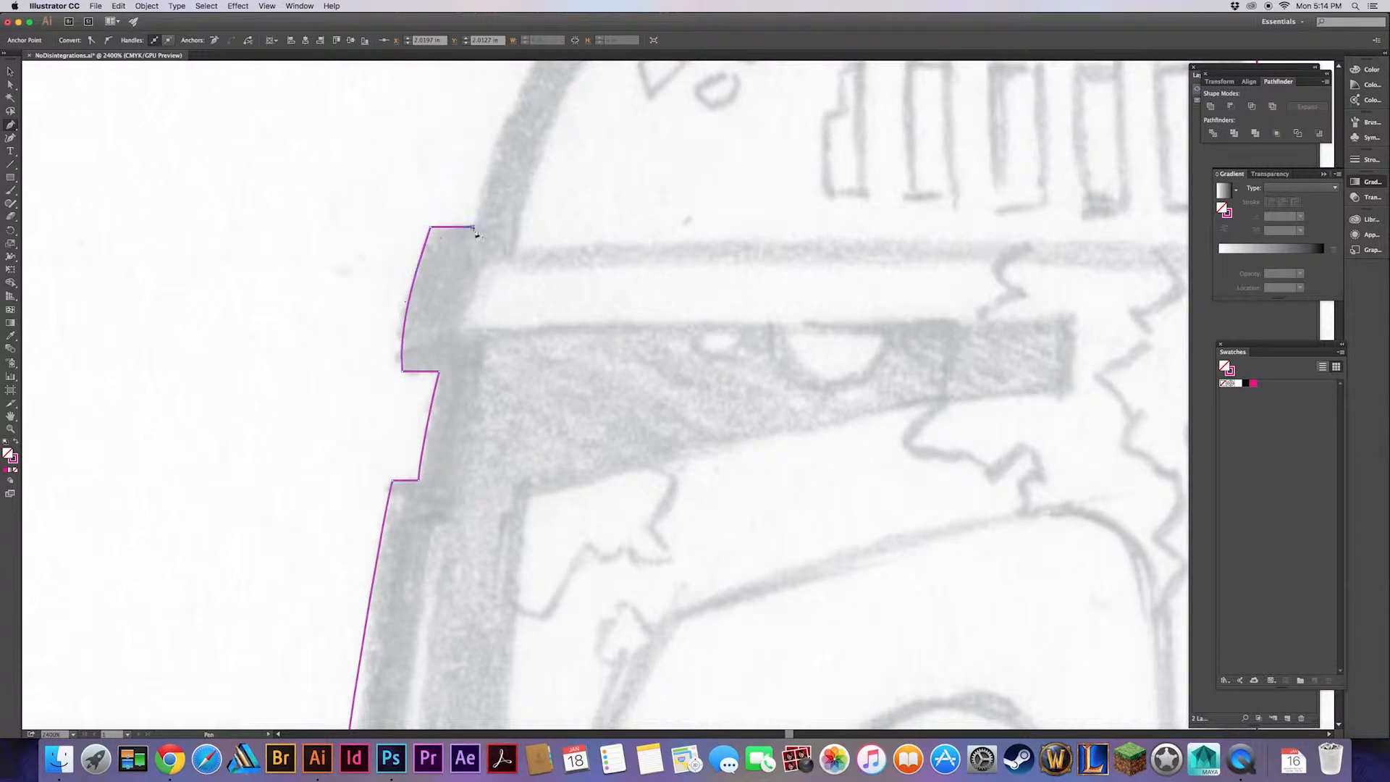
{"action": "left_click", "coordinate": [473, 228]}
Close the outer outline with a curved dome ending at the upper-right corner and reshape its left curve to the sketch.
{"action": "key", "text": "super+minus"}
{"action": "left_click_drag", "start_coordinate": [795, 246], "coordinate": [934, 247]}
{"action": "left_click", "coordinate": [912, 249]}
{"action": "key", "text": "a"}
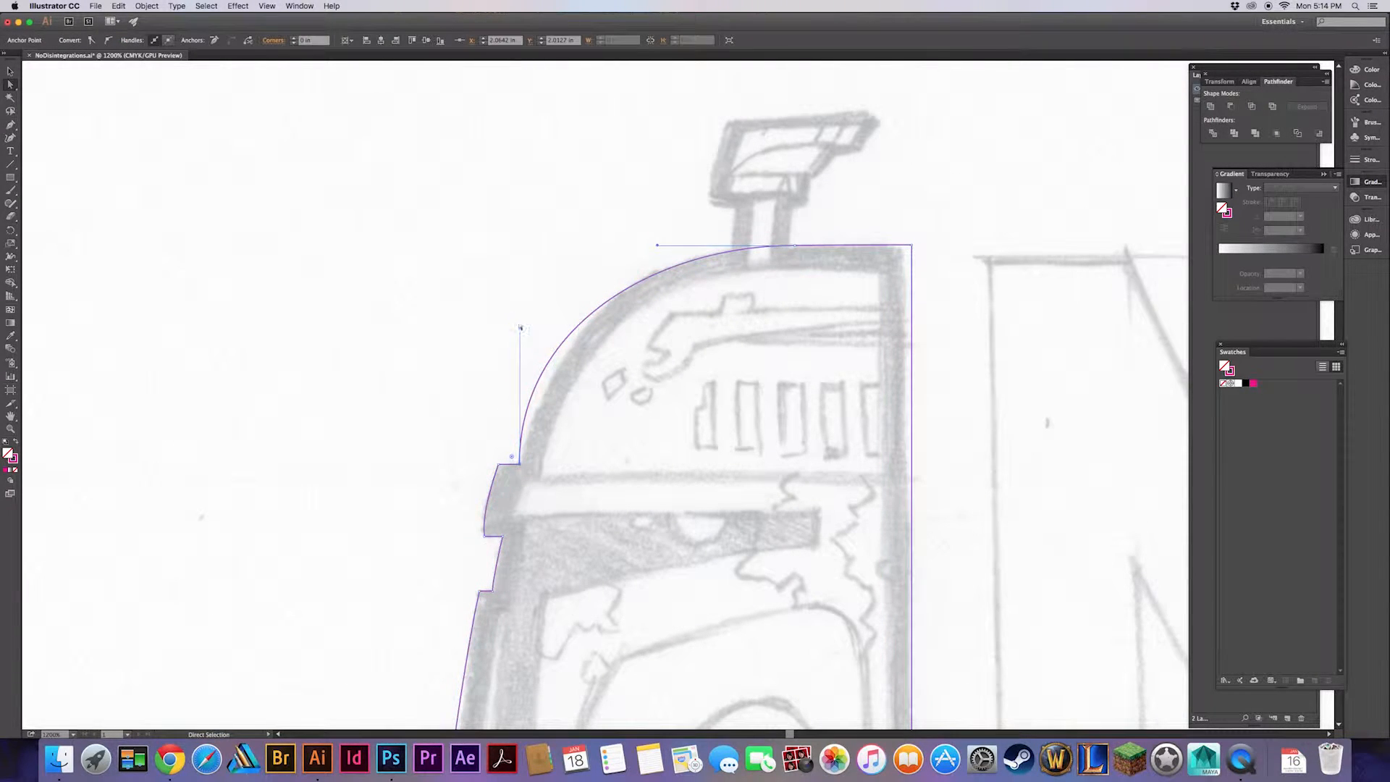
{"action": "left_click", "coordinate": [560, 271]}
Flatten the curve on the outer edge of the ear section by adjusting its anchor points and handles.
{"action": "scroll", "coordinate": [559, 271], "scroll_direction": "down", "scroll_amount": 5}
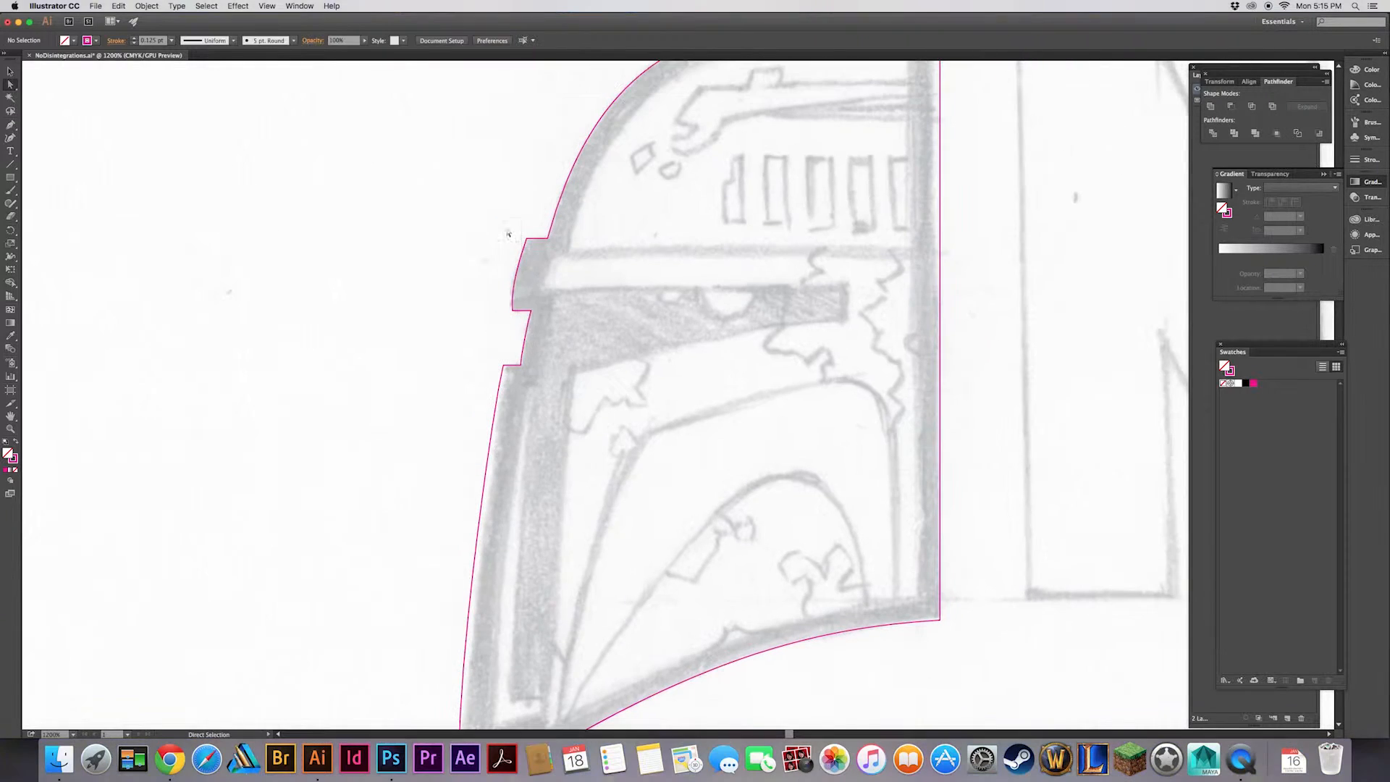
{"action": "left_click", "coordinate": [530, 239]}
{"action": "left_click", "coordinate": [444, 298]}
{"action": "scroll", "coordinate": [444, 297], "scroll_direction": "right", "scroll_amount": 5}
{"action": "scroll", "coordinate": [444, 297], "scroll_direction": "up", "scroll_amount": 3}
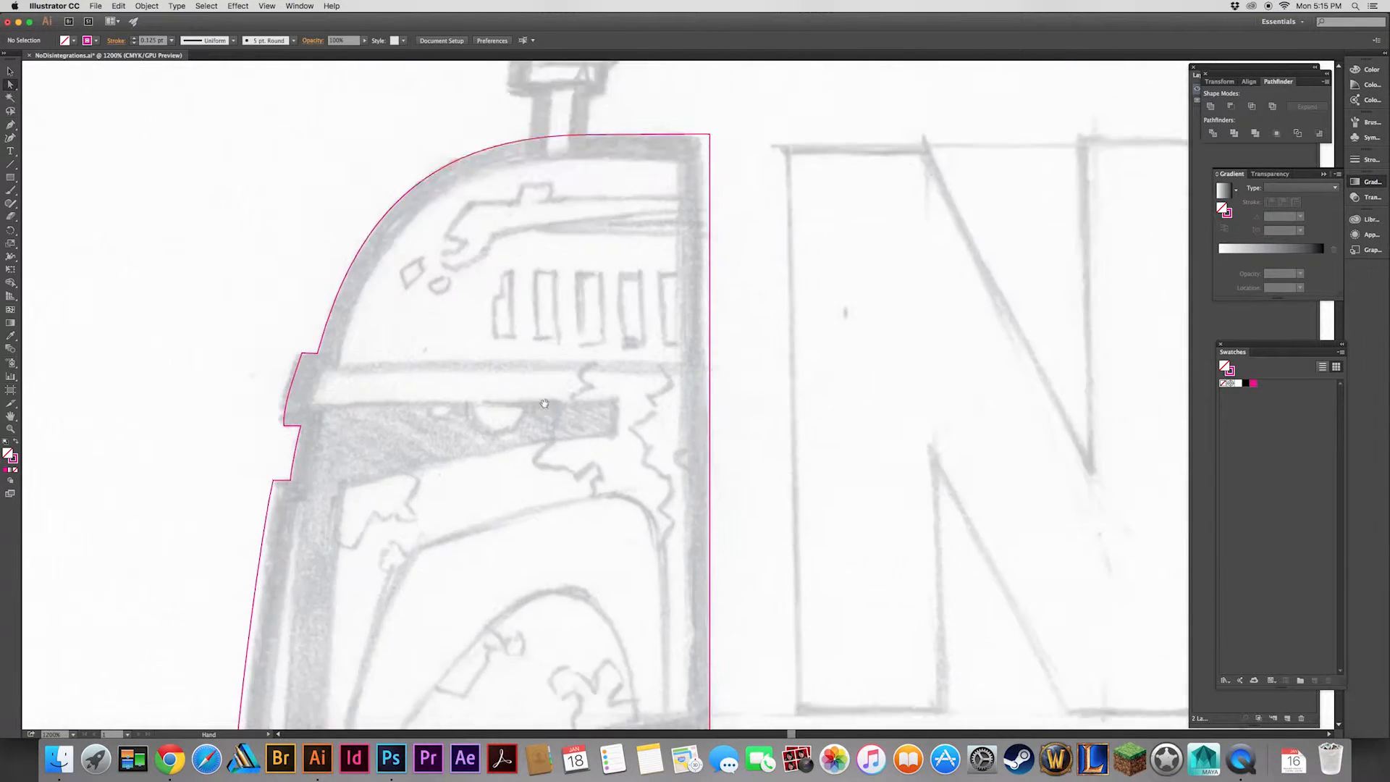
{"action": "key", "text": "super+minus"}
{"action": "left_click_drag", "start_coordinate": [549, 427], "coordinate": [593, 354]}
{"action": "key", "text": "v"}
{"action": "key", "text": "super+a"}
{"action": "scroll", "coordinate": [520, 339], "scroll_direction": "up", "scroll_amount": 5}
{"action": "key", "text": "a"}
{"action": "left_click", "coordinate": [381, 333]}
{"action": "left_click_drag", "start_coordinate": [374, 360], "coordinate": [461, 107]}
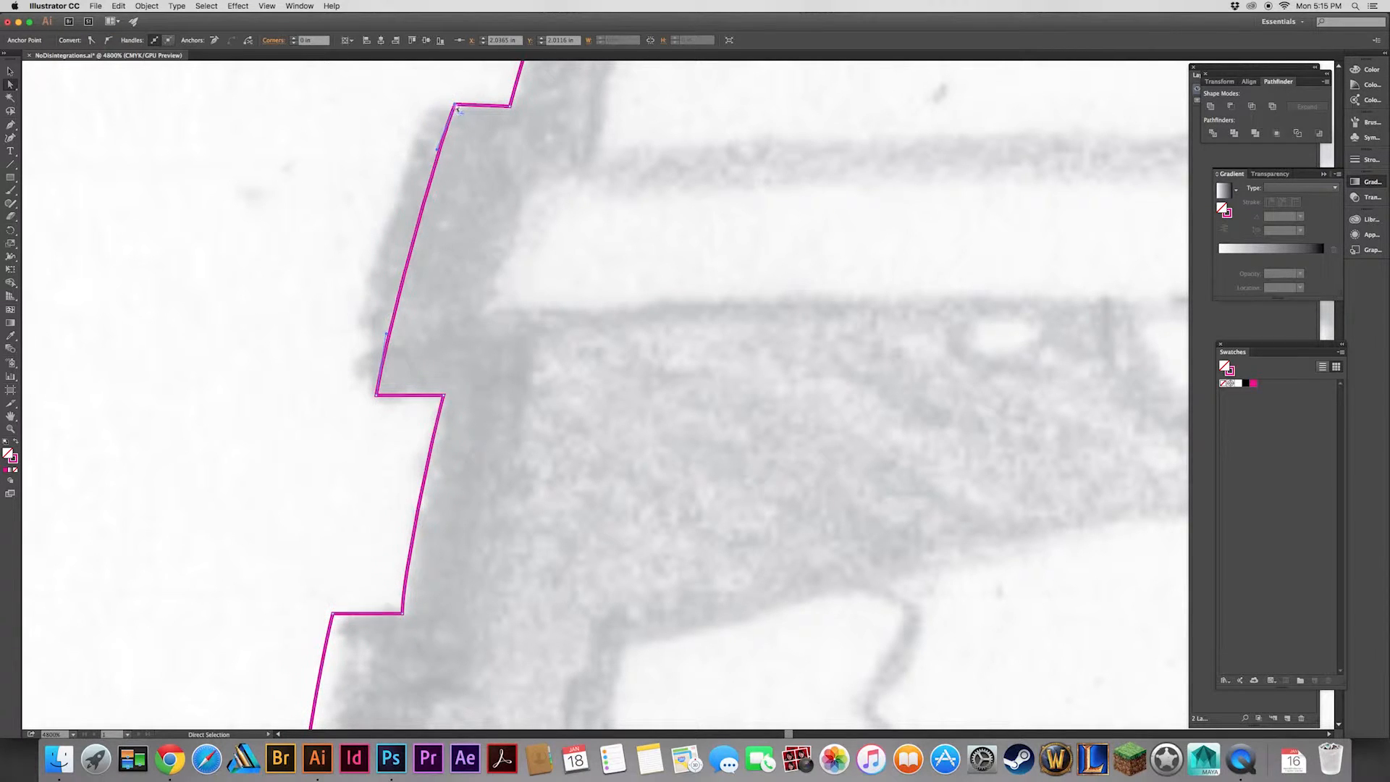
{"action": "left_click", "coordinate": [404, 581]}
{"action": "left_click", "coordinate": [438, 562]}
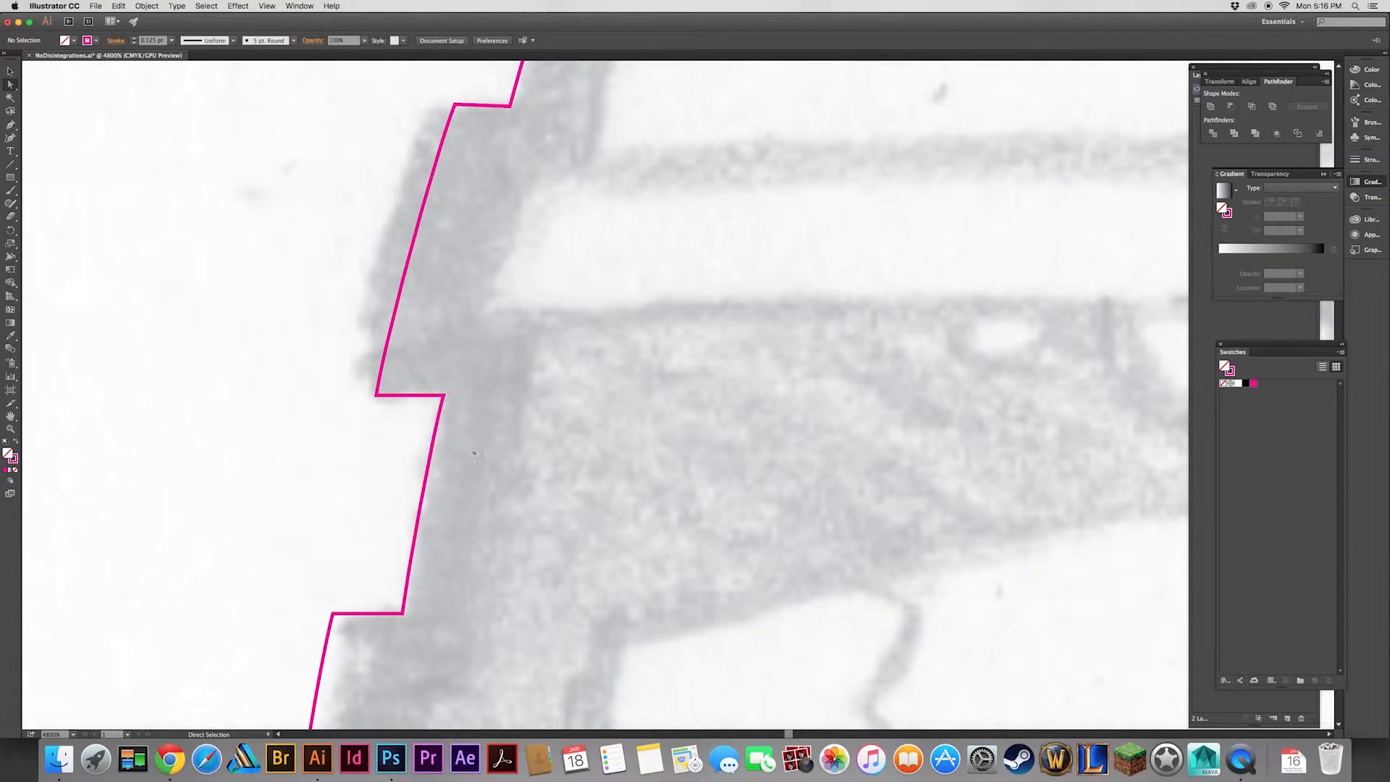
Start the inner helmet path with the visor's straight top edge, short right end and curved lower edge.
{"action": "key", "text": "super+minus"}
{"action": "key", "text": "super+minus"}
{"action": "left_click_drag", "start_coordinate": [645, 678], "coordinate": [373, 425]}
{"action": "key", "text": "super+minus"}
{"action": "key", "text": "super+minus"}
{"action": "key", "text": "super+minus"}
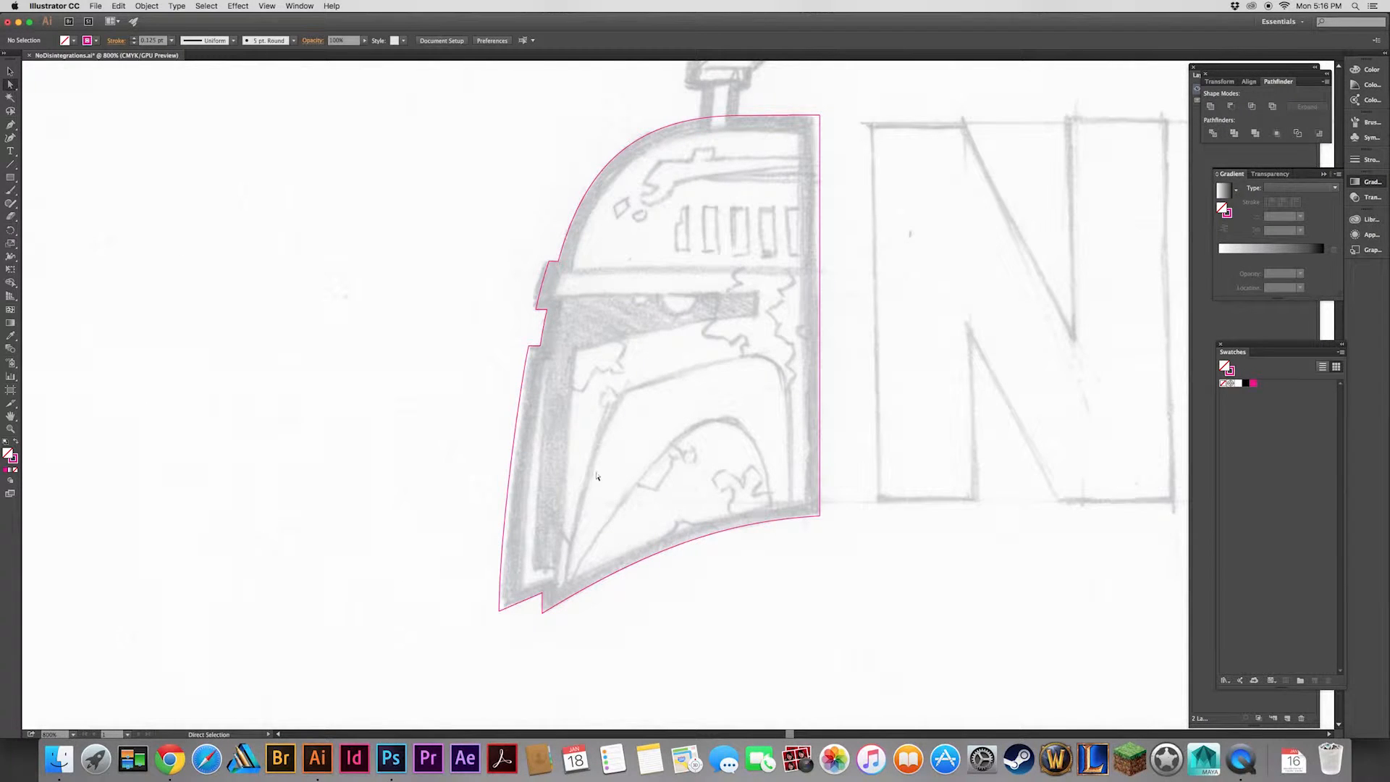
{"action": "key", "text": "super+plus"}
{"action": "scroll", "coordinate": [619, 333], "scroll_direction": "right", "scroll_amount": 2}
{"action": "key", "text": "p"}
{"action": "left_click", "coordinate": [552, 297]}
{"action": "left_click", "coordinate": [755, 296]}
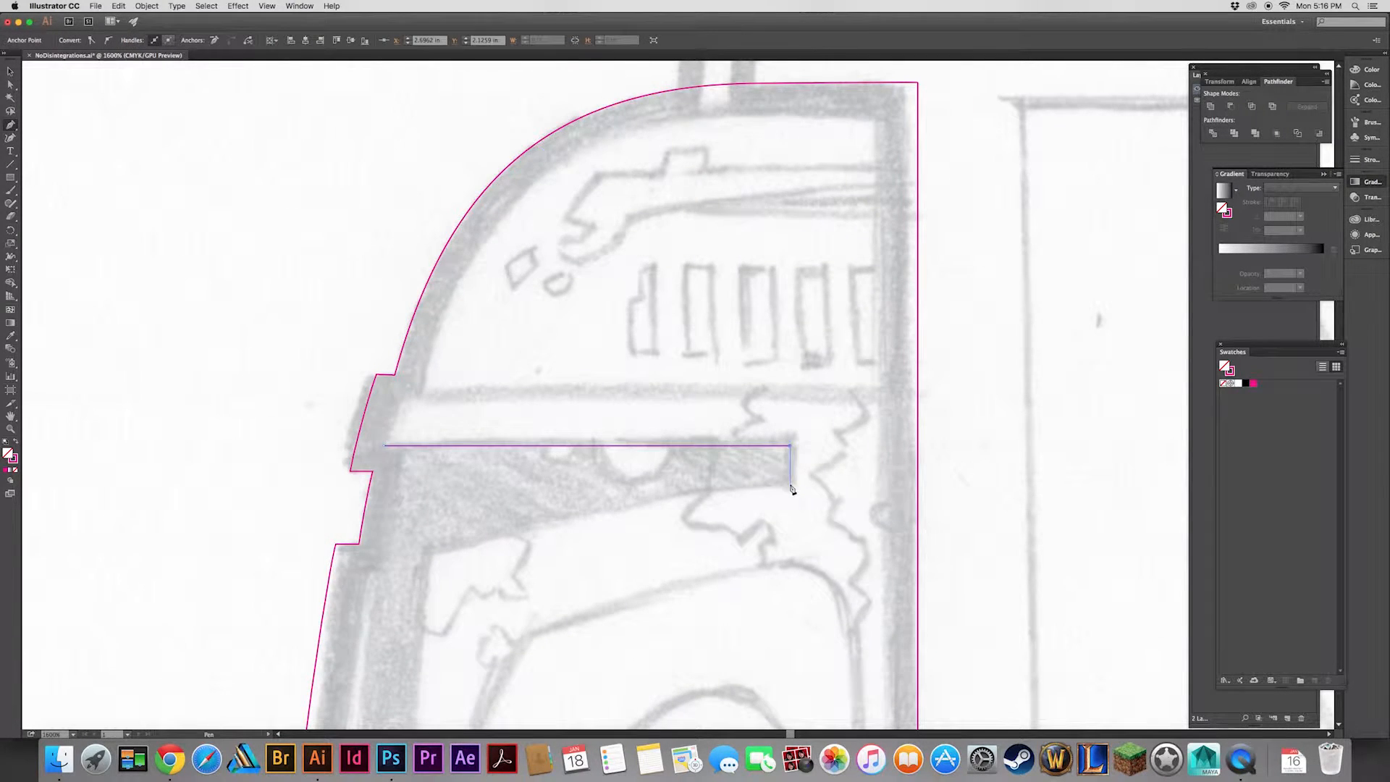
{"action": "left_click", "coordinate": [429, 555]}
Extend the inner path down the left side of the cheek and along the curved bottom edge to the lower-right corner.
{"action": "scroll", "coordinate": [428, 555], "scroll_direction": "down", "scroll_amount": 10}
{"action": "left_click_drag", "start_coordinate": [420, 619], "coordinate": [421, 717]}
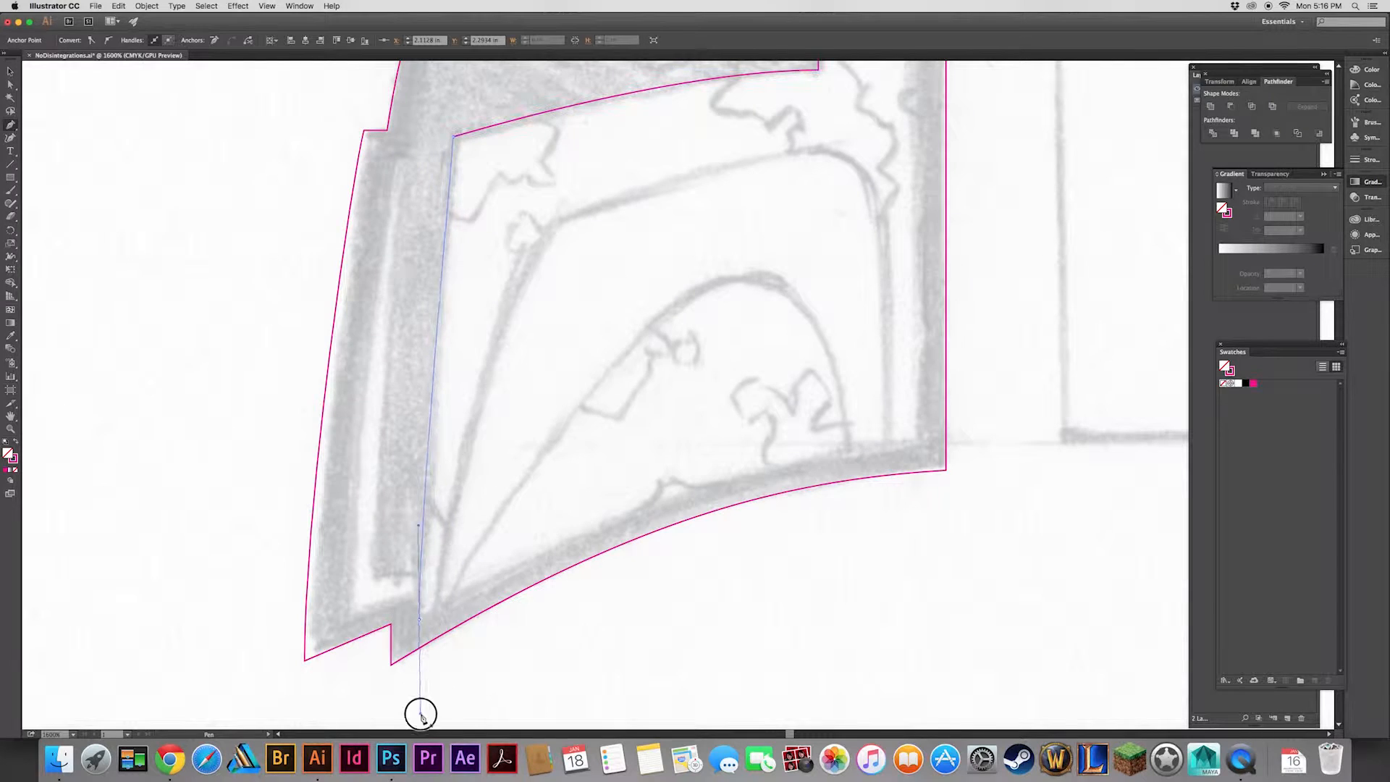
{"action": "left_click_drag", "start_coordinate": [496, 578], "coordinate": [501, 569]}
{"action": "left_click_drag", "start_coordinate": [916, 443], "coordinate": [1146, 428]}
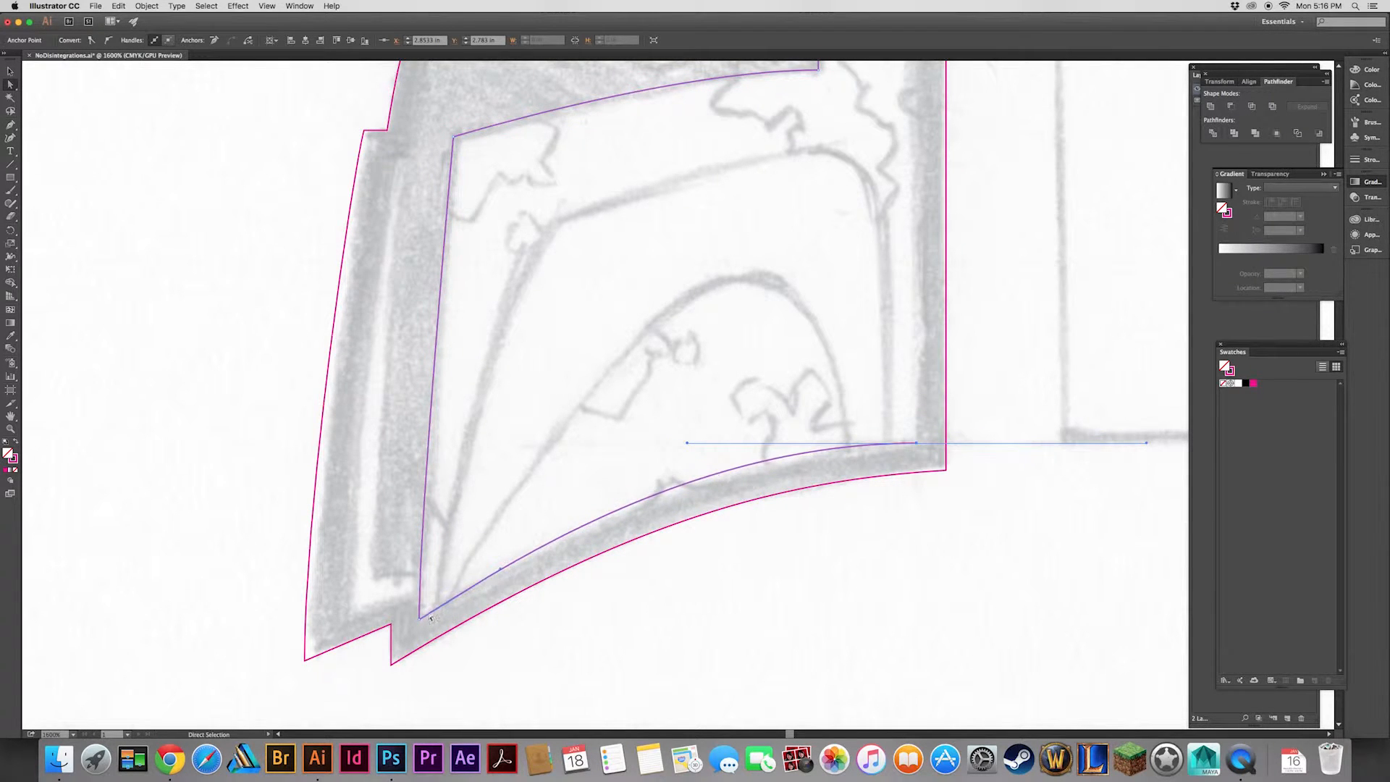
Adjust the lower-left anchor, bottom curve handle and lower-right anchor of the inner path to even out the border.
{"action": "key", "text": "a"}
{"action": "left_click_drag", "start_coordinate": [420, 619], "coordinate": [420, 614]}
{"action": "left_click_drag", "start_coordinate": [687, 444], "coordinate": [689, 453]}
{"action": "scroll", "coordinate": [689, 453], "scroll_direction": "up", "scroll_amount": 3}
{"action": "scroll", "coordinate": [688, 453], "scroll_direction": "right", "scroll_amount": 2}
{"action": "left_click_drag", "start_coordinate": [765, 609], "coordinate": [767, 605]}
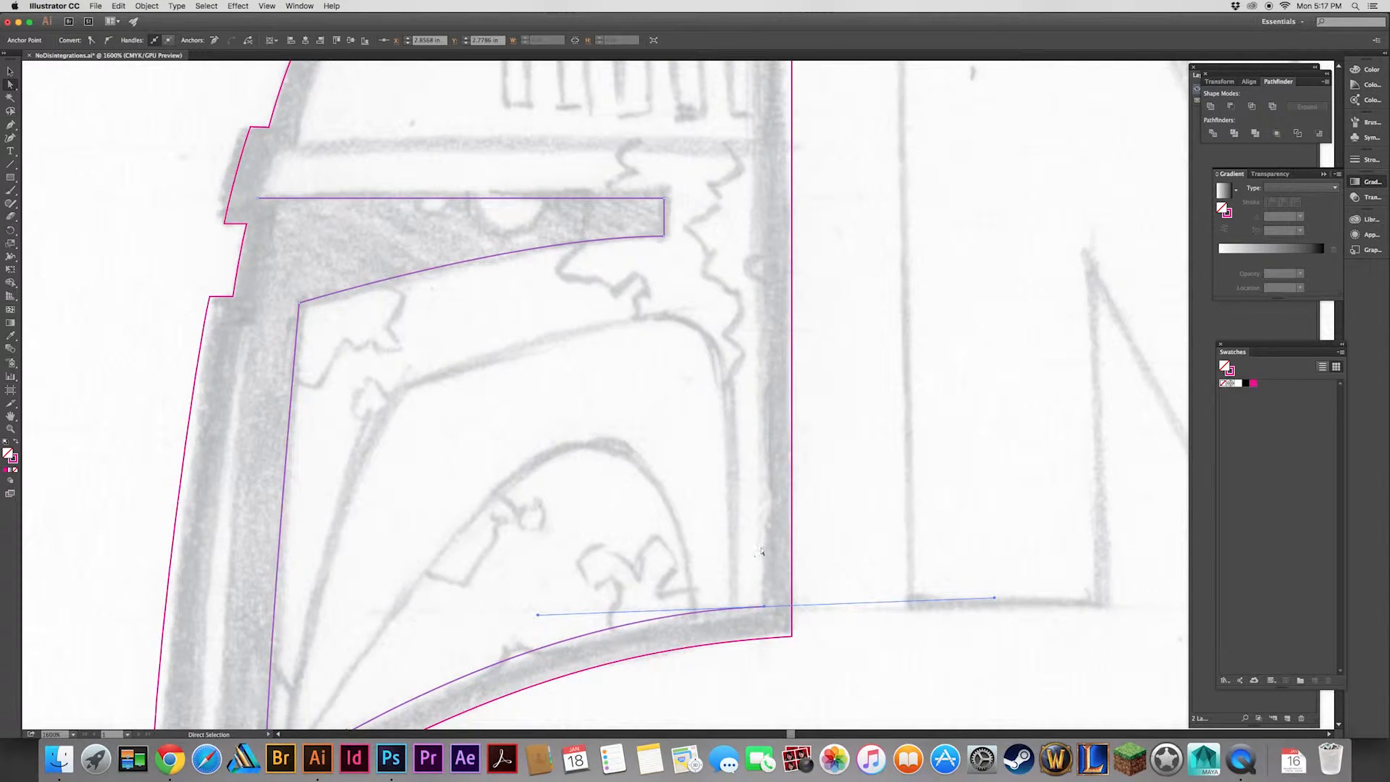
Continue the inner path up the right side and around the dome to the brow line on the left.
{"action": "key", "text": "p"}
{"action": "scroll", "coordinate": [767, 374], "scroll_direction": "up", "scroll_amount": 5}
{"action": "left_click_drag", "start_coordinate": [767, 166], "coordinate": [662, 166]}
{"action": "left_click_drag", "start_coordinate": [300, 436], "coordinate": [218, 556]}
{"action": "scroll", "coordinate": [218, 556], "scroll_direction": "down", "scroll_amount": 4}
{"action": "left_click", "coordinate": [196, 385], "text": "super"}
{"action": "scroll", "coordinate": [195, 385], "scroll_direction": "up", "scroll_amount": 5}
Reshape the inner dome curve by moving its handles and the upper-right corner anchor.
{"action": "key", "text": "a"}
{"action": "left_click", "coordinate": [651, 323]}
{"action": "left_click_drag", "start_coordinate": [367, 246], "coordinate": [358, 269]}
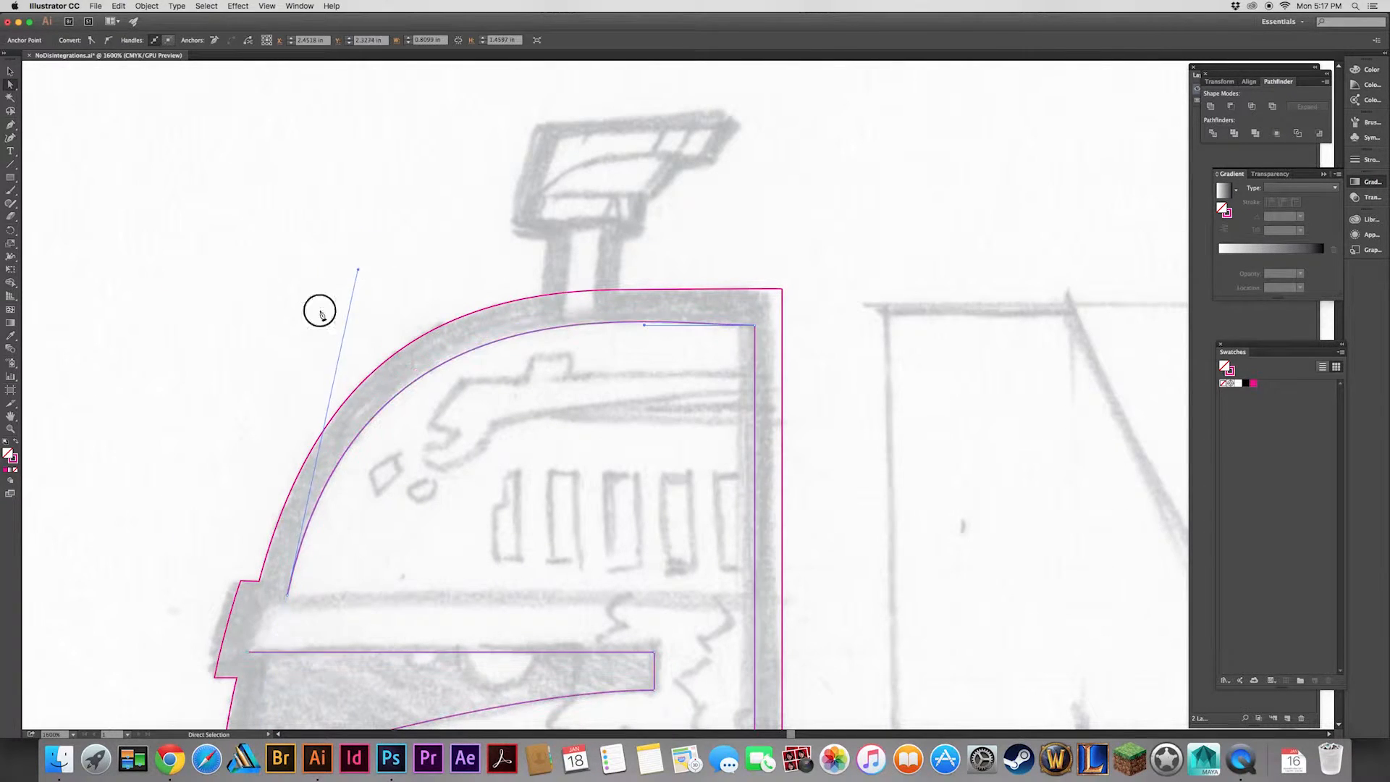
{"action": "left_click_drag", "start_coordinate": [755, 326], "coordinate": [754, 320]}
{"action": "left_click_drag", "start_coordinate": [644, 321], "coordinate": [693, 323]}
{"action": "left_click_drag", "start_coordinate": [358, 269], "coordinate": [370, 254]}
{"action": "left_click_drag", "start_coordinate": [754, 321], "coordinate": [755, 325]}
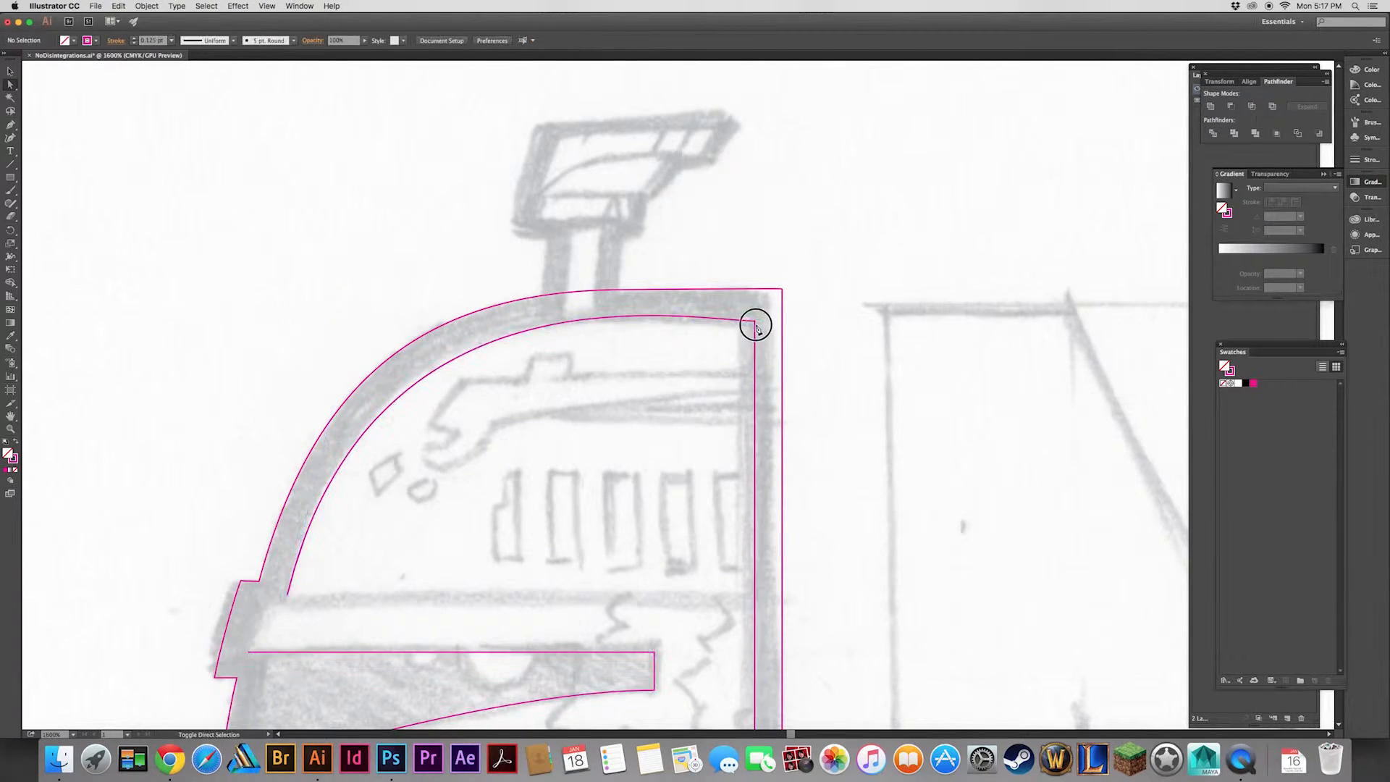
{"action": "left_click", "coordinate": [822, 307]}
Fine-tune both handles of the inner dome curve so it runs evenly inside the outer outline.
{"action": "scroll", "coordinate": [380, 323], "scroll_direction": "down", "scroll_amount": 4}
{"action": "scroll", "coordinate": [380, 323], "scroll_direction": "left", "scroll_amount": 1}
{"action": "key", "text": "p"}
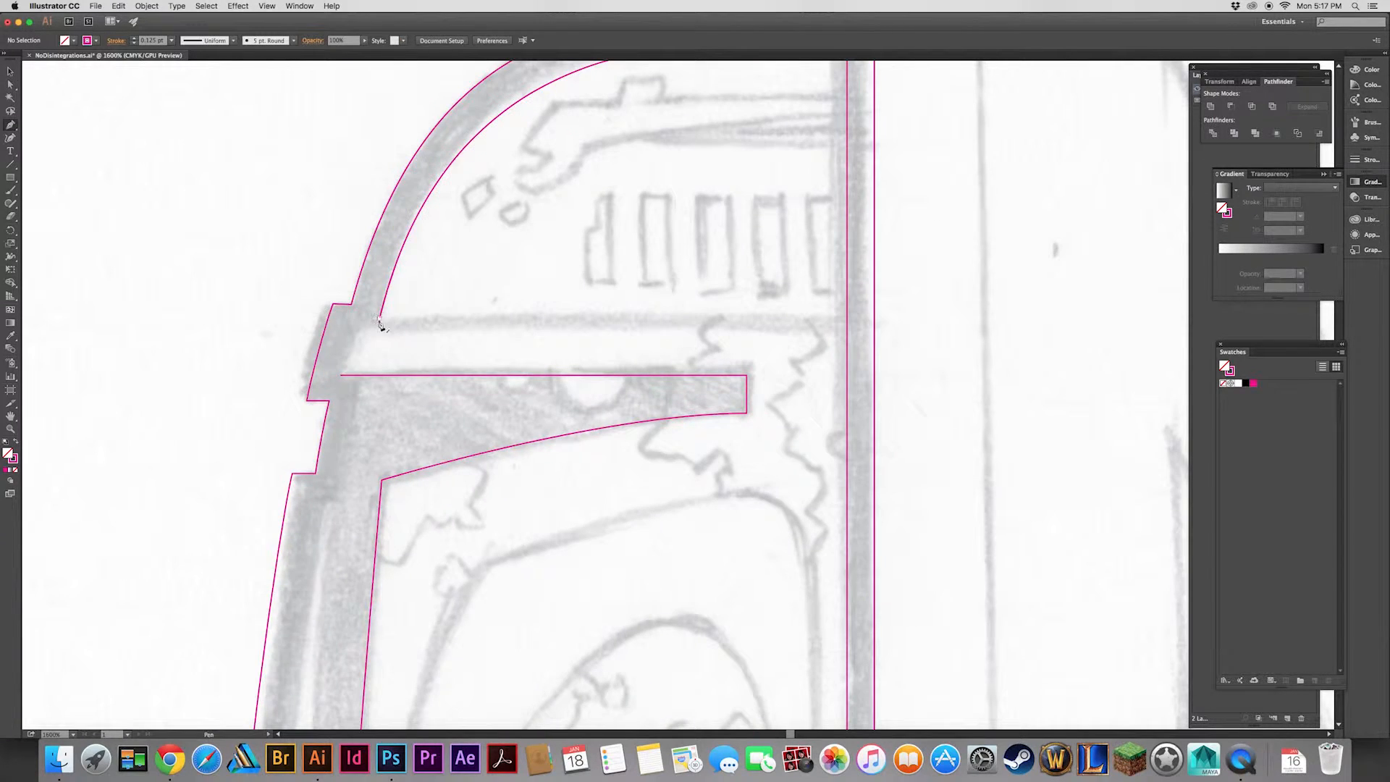
{"action": "left_click_drag", "start_coordinate": [379, 320], "coordinate": [373, 461]}
{"action": "left_click", "coordinate": [373, 465]}
{"action": "left_click_drag", "start_coordinate": [459, 117], "coordinate": [466, 105]}
{"action": "left_click_drag", "start_coordinate": [779, 188], "coordinate": [761, 188]}
{"action": "mouse_move", "coordinate": [465, 105]}
{"action": "left_mouse_down"}
{"action": "mouse_move", "coordinate": [448, 140]}
{"action": "mouse_move", "coordinate": [464, 128]}
{"action": "left_mouse_up"}
{"action": "left_click_drag", "start_coordinate": [761, 187], "coordinate": [699, 191]}
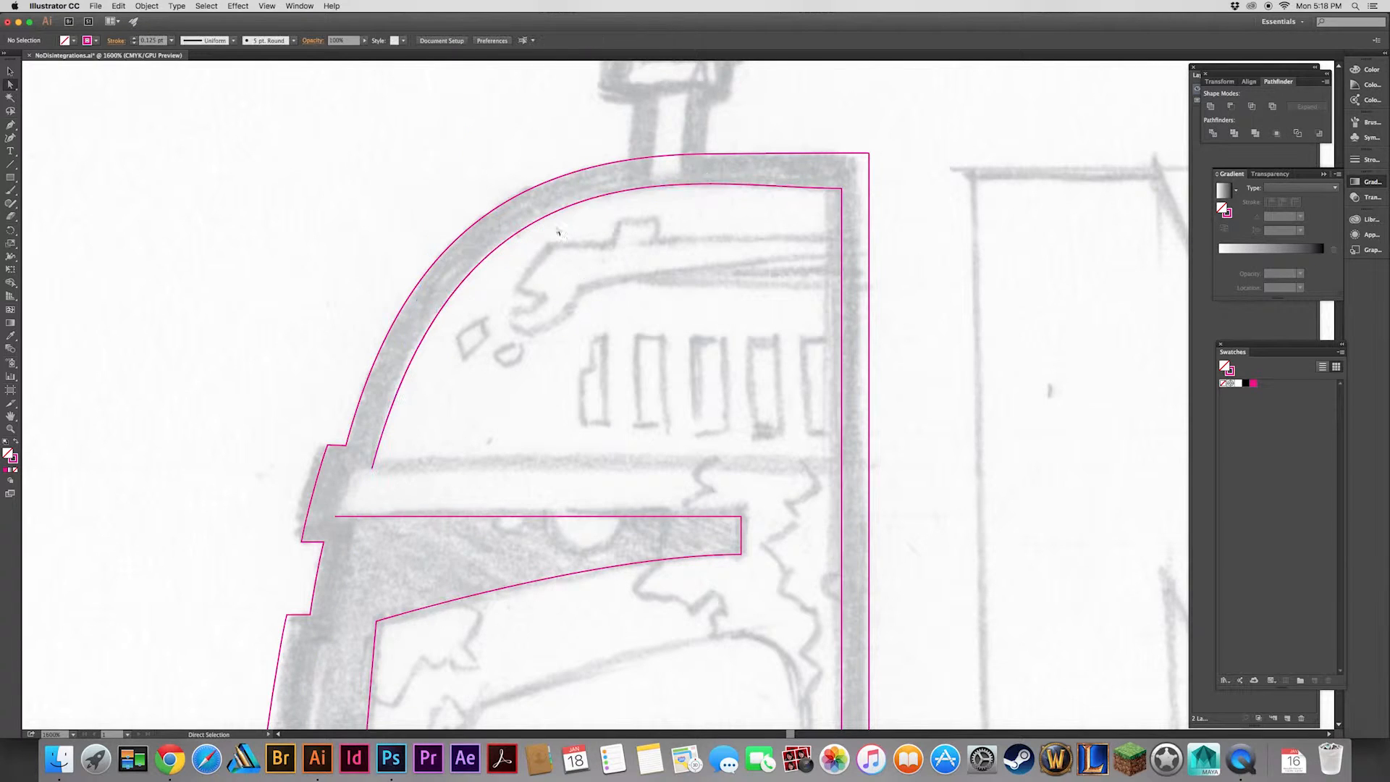
{"action": "left_click_drag", "start_coordinate": [465, 128], "coordinate": [453, 158]}
{"action": "left_click_drag", "start_coordinate": [699, 190], "coordinate": [698, 187]}
{"action": "left_click", "coordinate": [536, 252]}
Close the inner path by joining the dome's lower-left end to the visor's upper-left end with a stepped edge.
{"action": "left_click", "coordinate": [373, 468]}
{"action": "left_click_drag", "start_coordinate": [492, 384], "coordinate": [587, 278]}
{"action": "key", "text": "p"}
{"action": "left_click", "coordinate": [467, 363]}
{"action": "left_click", "coordinate": [445, 362]}
{"action": "left_click", "coordinate": [430, 411]}
{"action": "key", "text": "a"}
{"action": "left_click_drag", "start_coordinate": [430, 410], "coordinate": [432, 411]}
Nudge the top of the inner dome curve slightly downward to match the sketched border.
{"action": "left_click_drag", "start_coordinate": [522, 570], "coordinate": [483, 289]}
{"action": "left_click", "coordinate": [652, 184]}
{"action": "left_click_drag", "start_coordinate": [652, 175], "coordinate": [651, 179]}
{"action": "left_click", "coordinate": [649, 217]}
Draw a closed, narrow L-shaped panel along the helmet's lower-left side and level its top edge.
{"action": "left_click_drag", "start_coordinate": [371, 402], "coordinate": [480, 346]}
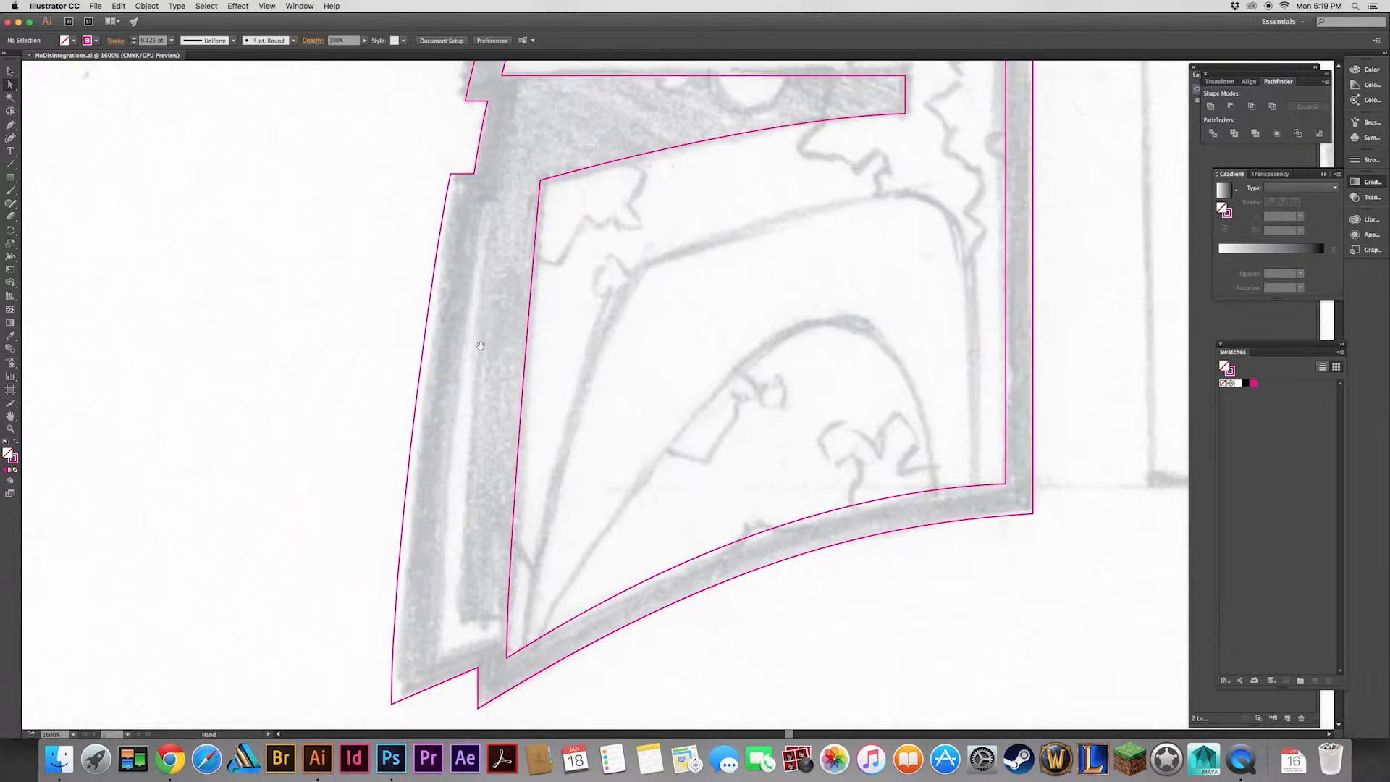
{"action": "left_click", "coordinate": [435, 658]}
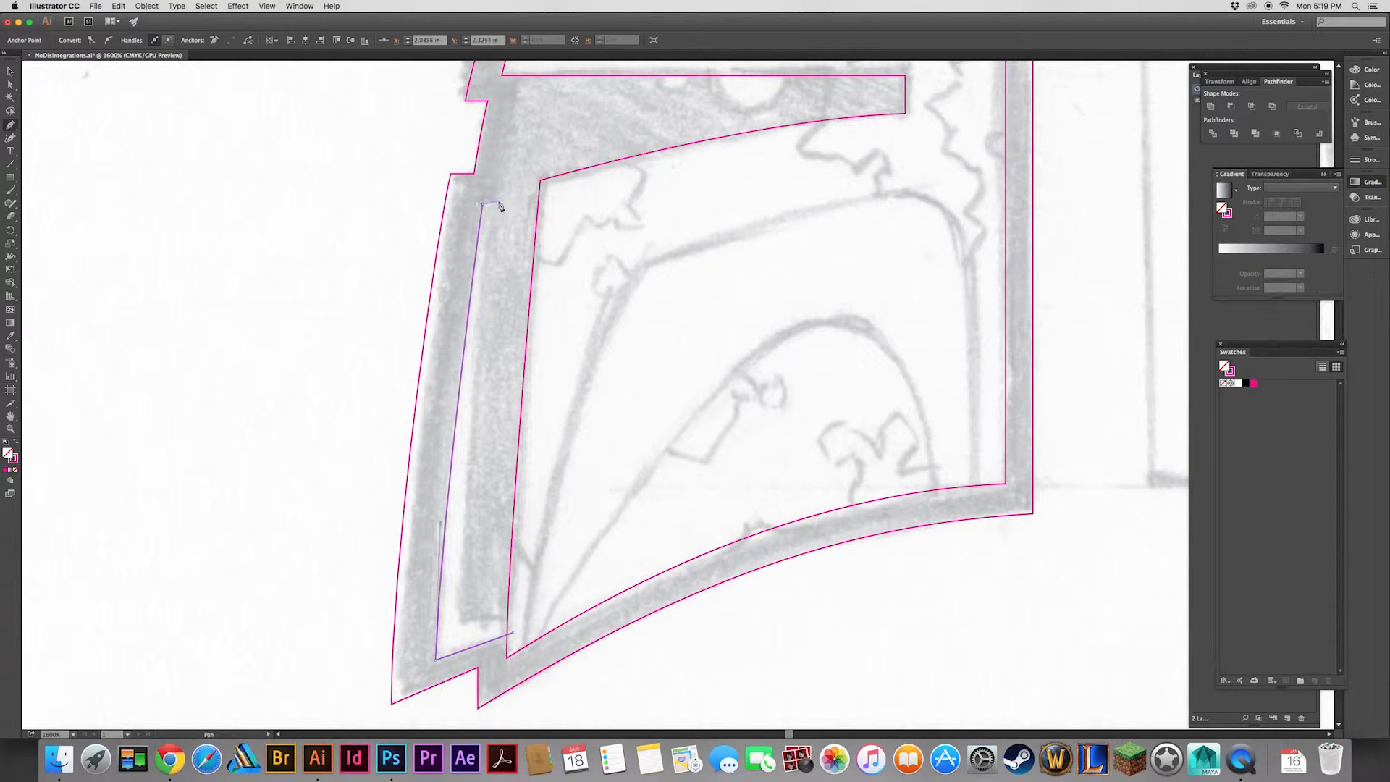
{"action": "key", "text": "a"}
{"action": "left_click", "coordinate": [476, 651]}
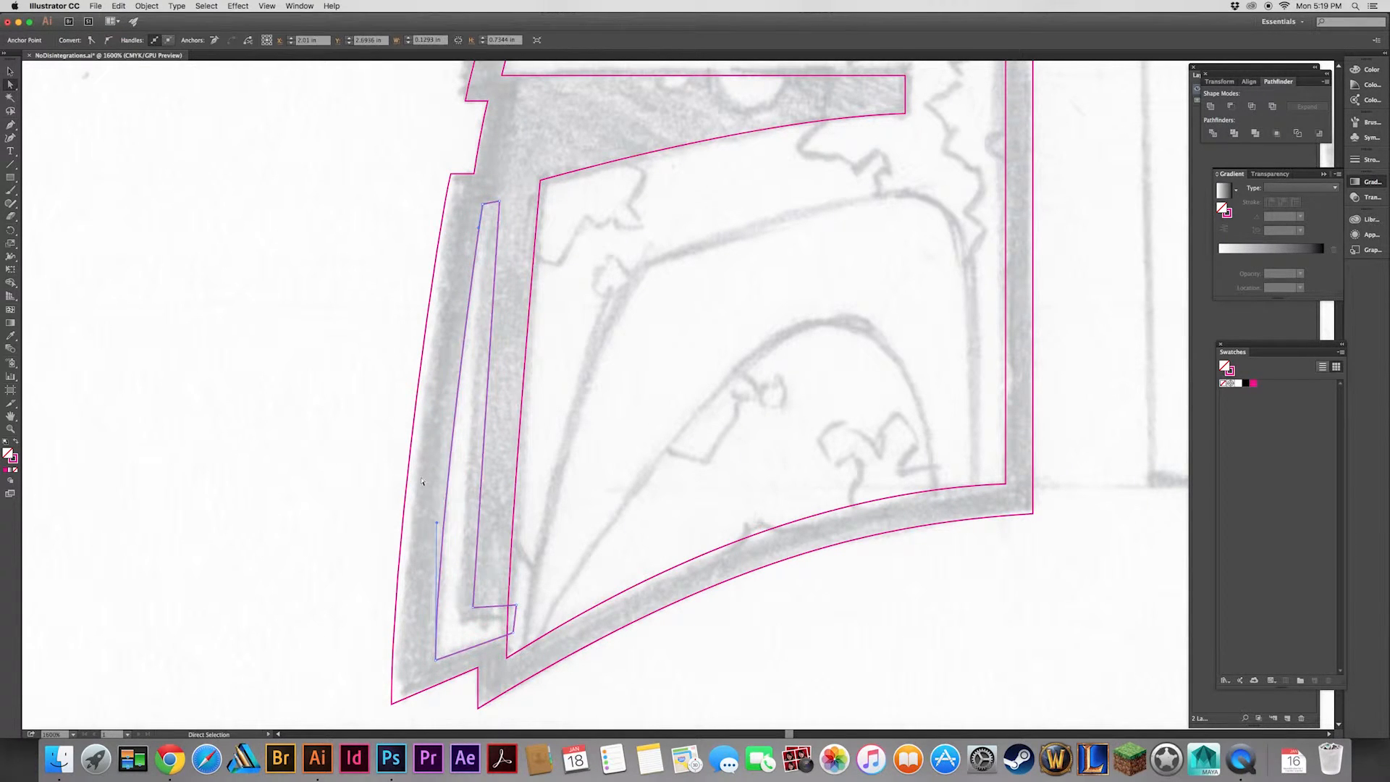
{"action": "left_click", "coordinate": [476, 651]}
{"action": "left_click_drag", "start_coordinate": [499, 358], "coordinate": [472, 485]}
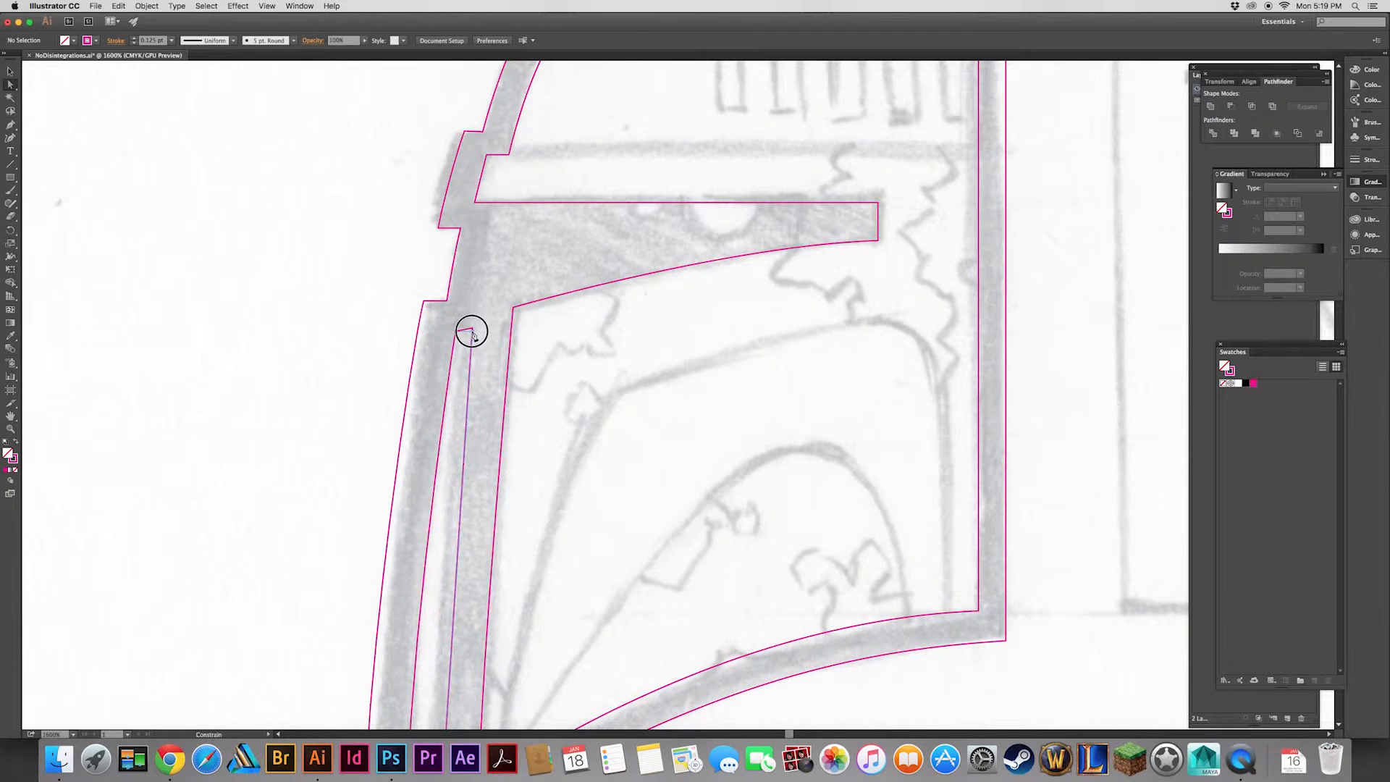
{"action": "left_click_drag", "start_coordinate": [472, 331], "coordinate": [472, 331]}
{"action": "left_click_drag", "start_coordinate": [474, 337], "coordinate": [341, 417]}
{"action": "left_click_drag", "start_coordinate": [497, 575], "coordinate": [587, 526]}
Draw a closed, larger T-visor shape around the visor slit and down the left cheek strip.
{"action": "key", "text": "p"}
{"action": "left_click_drag", "start_coordinate": [444, 221], "coordinate": [438, 247]}
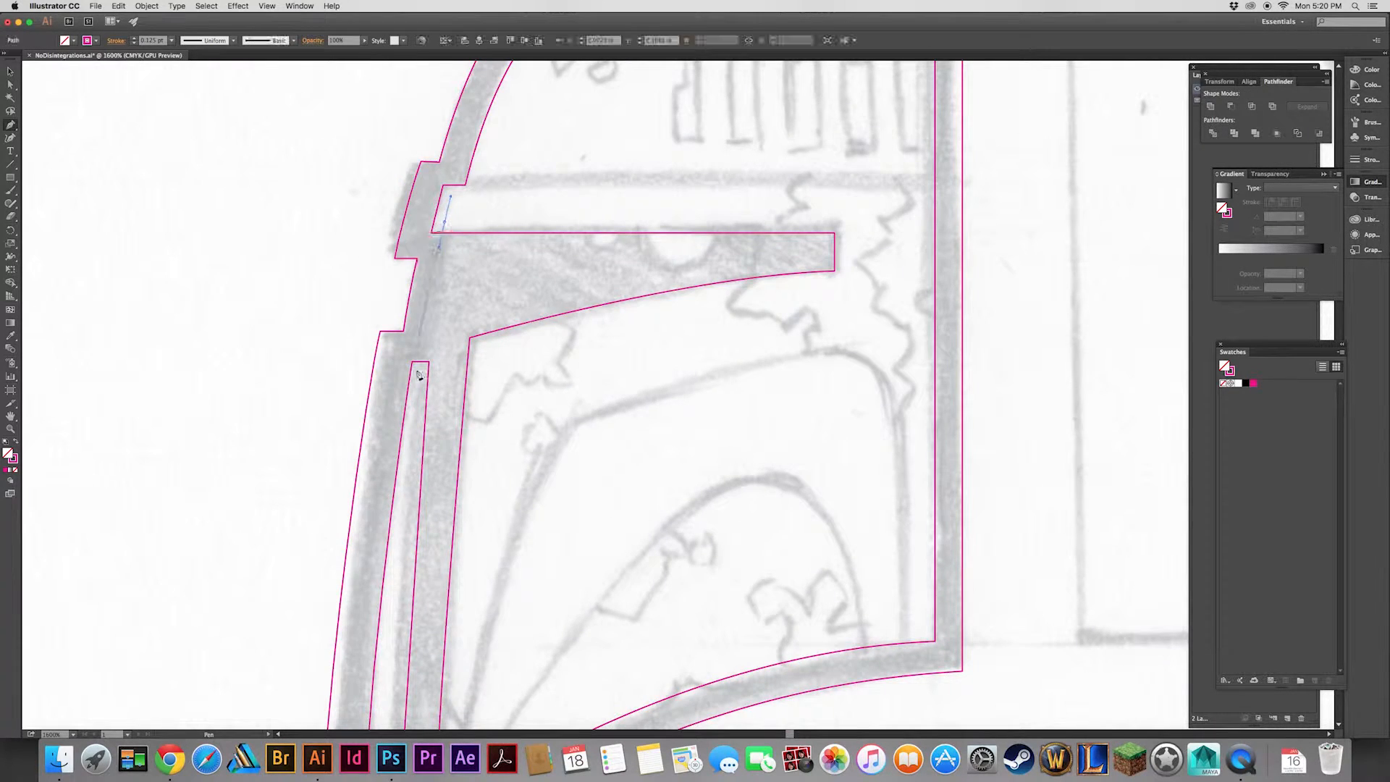
{"action": "scroll", "coordinate": [420, 322], "scroll_direction": "down", "scroll_amount": 5}
{"action": "left_click_drag", "start_coordinate": [387, 520], "coordinate": [387, 693]}
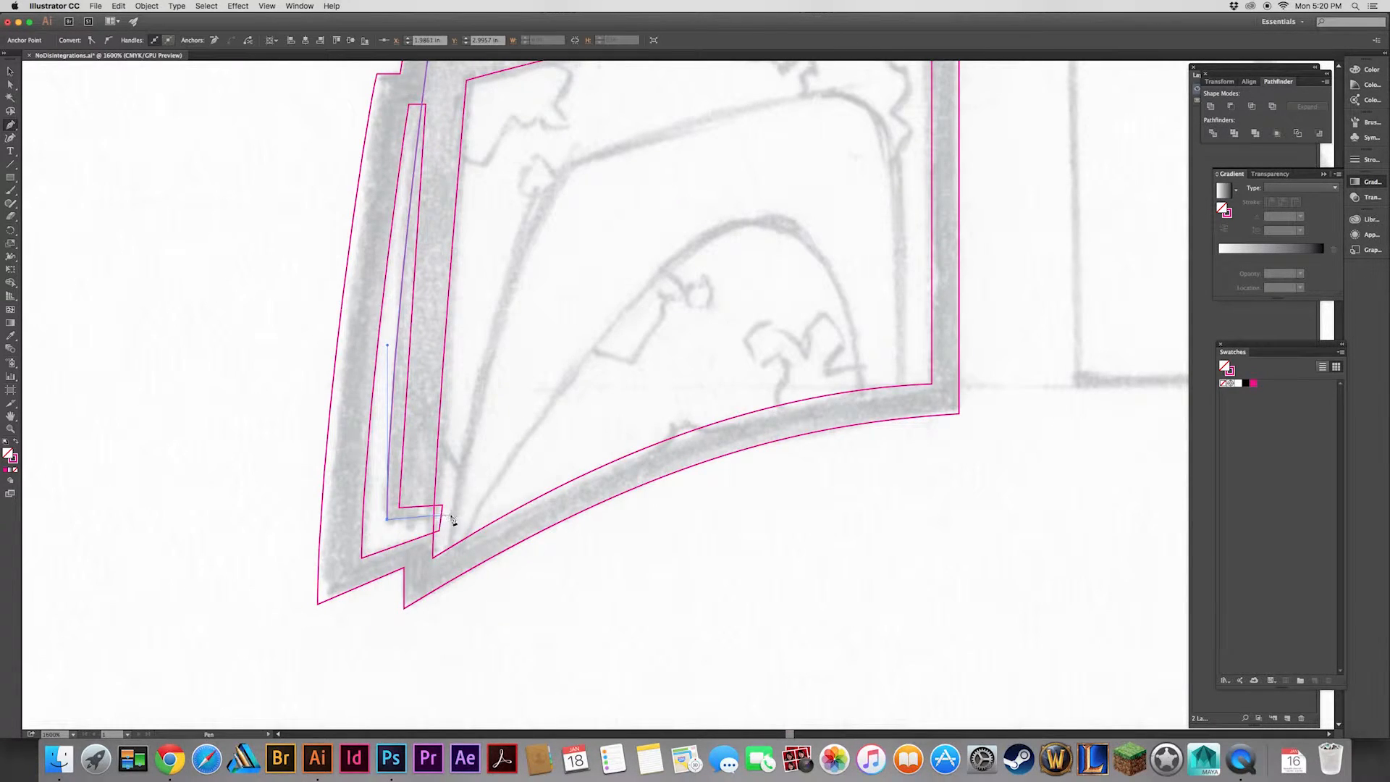
{"action": "scroll", "coordinate": [530, 352], "scroll_direction": "up", "scroll_amount": 5}
{"action": "left_click", "coordinate": [788, 300]}
{"action": "left_click", "coordinate": [789, 230]}
{"action": "left_click", "coordinate": [380, 236]}
{"action": "left_click_drag", "start_coordinate": [380, 238], "coordinate": [371, 272]}
{"action": "left_click_drag", "start_coordinate": [388, 202], "coordinate": [368, 270]}
Adjust the anchors and handles of the larger visor shape so its left edge follows the cheek strip.
{"action": "key", "text": "a"}
{"action": "left_click", "coordinate": [504, 330]}
{"action": "left_click", "coordinate": [379, 236]}
{"action": "scroll", "coordinate": [387, 362], "scroll_direction": "down", "scroll_amount": 4}
{"action": "left_click_drag", "start_coordinate": [354, 591], "coordinate": [352, 589]}
{"action": "left_click_drag", "start_coordinate": [352, 415], "coordinate": [358, 416]}
{"action": "left_click_drag", "start_coordinate": [304, 286], "coordinate": [315, 408]}
{"action": "left_click_drag", "start_coordinate": [407, 194], "coordinate": [402, 216]}
{"action": "left_click_drag", "start_coordinate": [223, 599], "coordinate": [253, 414]}
{"action": "left_click_drag", "start_coordinate": [310, 121], "coordinate": [285, 366]}
{"action": "key", "text": "v"}
{"action": "left_click", "coordinate": [404, 341]}
{"action": "left_click", "coordinate": [385, 323]}
{"action": "left_click", "coordinate": [282, 272]}
Draw a thin closed bar along the brow line and subtract it from the inner helmet path with Minus Front.
{"action": "left_click_drag", "start_coordinate": [283, 272], "coordinate": [283, 402]}
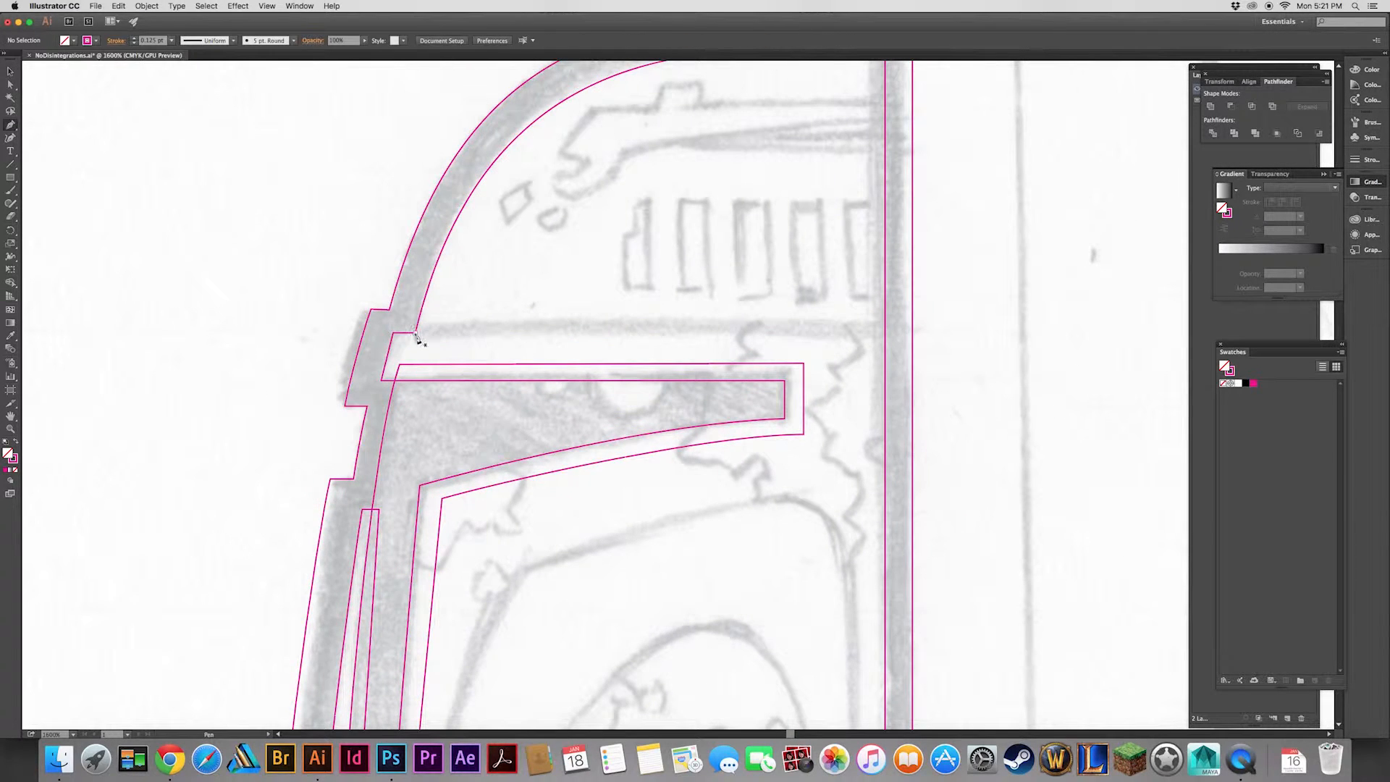
{"action": "left_click", "coordinate": [415, 333]}
{"action": "left_click", "coordinate": [890, 332]}
{"action": "left_click", "coordinate": [414, 333]}
{"action": "left_click", "coordinate": [242, 268], "text": "super"}
{"action": "key", "text": "v"}
{"action": "left_click_drag", "start_coordinate": [400, 296], "coordinate": [428, 326]}
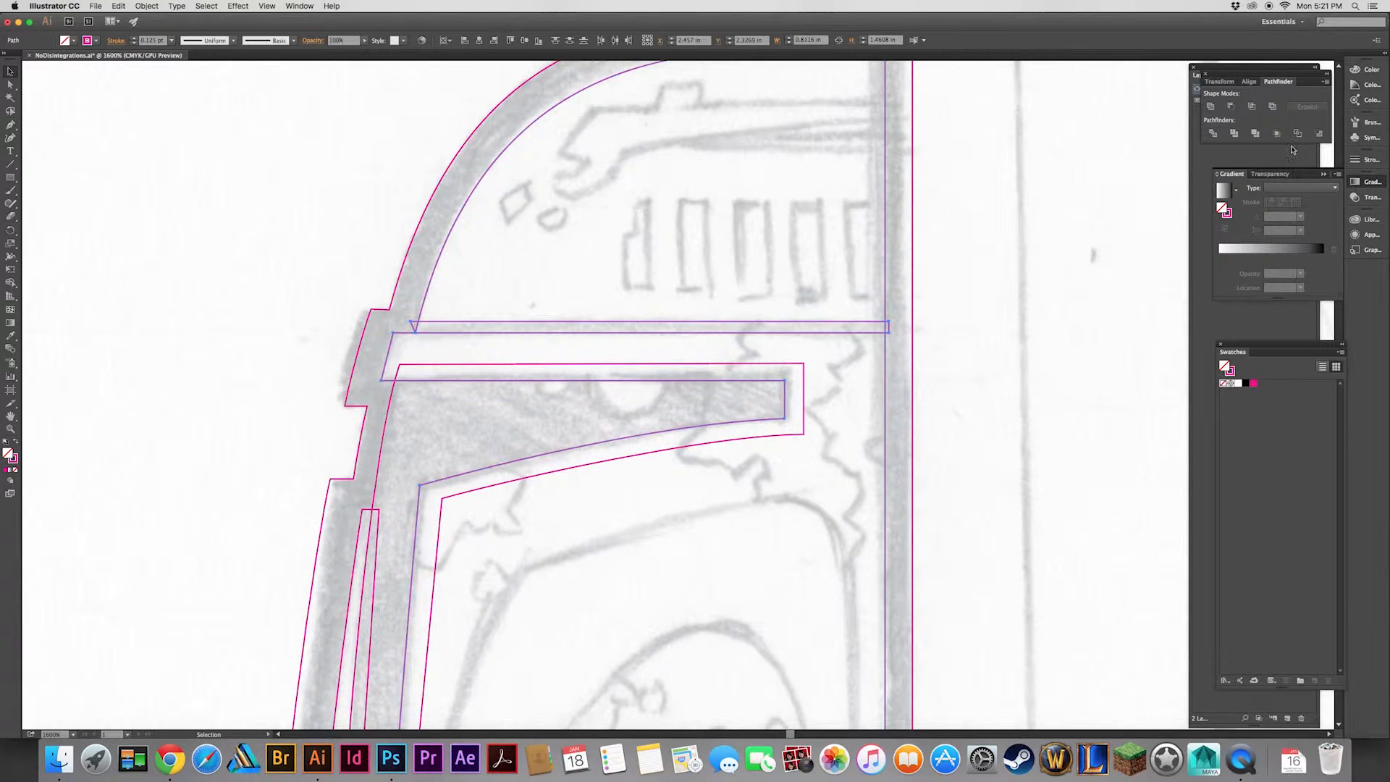
{"action": "left_click", "coordinate": [1231, 106]}
{"action": "left_click", "coordinate": [931, 622]}
Trace the large curved cheek panel below the visor as a closed path that overlaps the helmet's bottom border.
{"action": "left_click_drag", "start_coordinate": [931, 622], "coordinate": [844, 310]}
{"action": "left_click_drag", "start_coordinate": [540, 288], "coordinate": [649, 410]}
{"action": "left_click_drag", "start_coordinate": [360, 570], "coordinate": [378, 422]}
{"action": "key", "text": "p"}
{"action": "left_click_drag", "start_coordinate": [443, 623], "coordinate": [443, 545]}
{"action": "left_click_drag", "start_coordinate": [562, 234], "coordinate": [650, 204]}
{"action": "mouse_move", "coordinate": [861, 176]}
{"action": "left_mouse_down"}
{"action": "mouse_move", "coordinate": [911, 212]}
{"action": "mouse_move", "coordinate": [905, 250]}
{"action": "left_mouse_up"}
{"action": "left_click", "coordinate": [443, 624]}
{"action": "key", "text": "v"}
{"action": "left_click", "coordinate": [744, 590]}
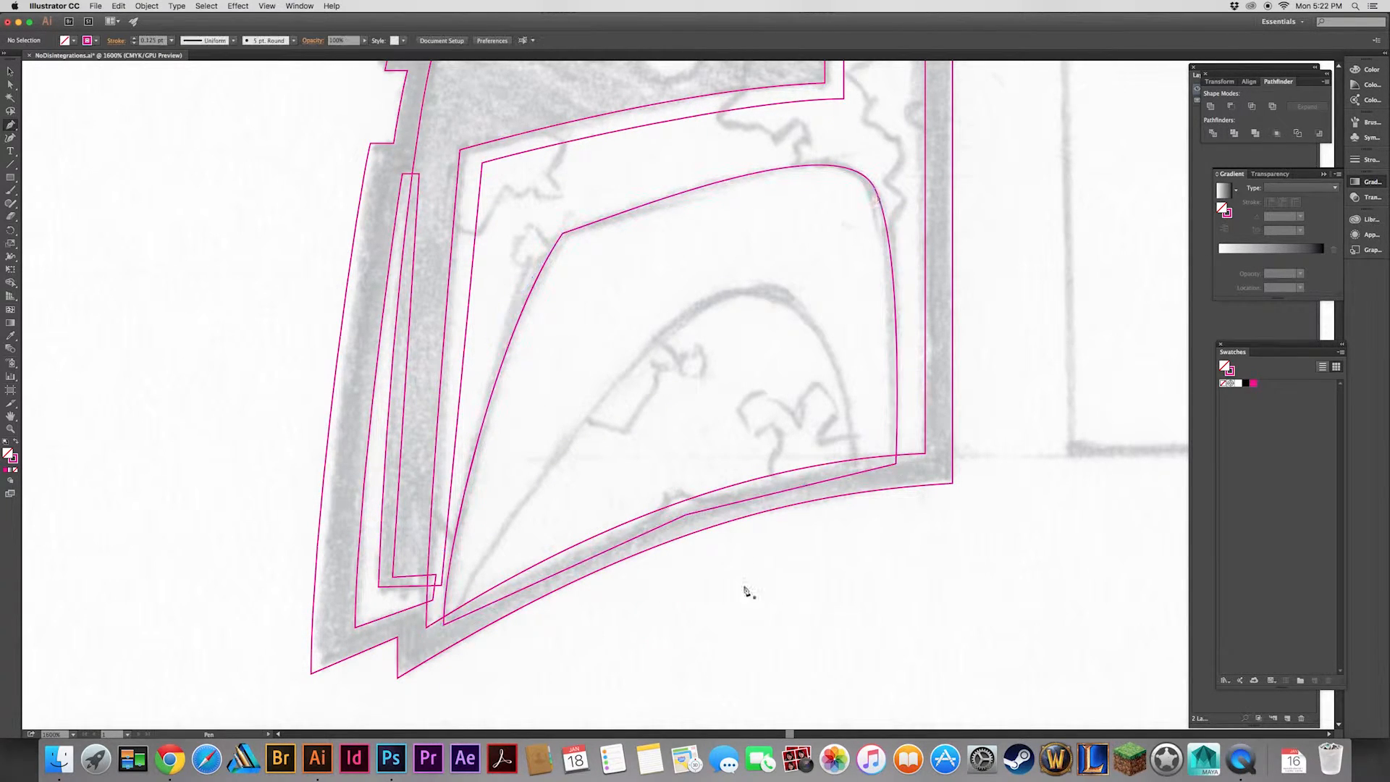
Adjust the curve handle at the cheek panel's upper right and shift its lower-right anchor to match the sketch.
{"action": "key", "text": "a"}
{"action": "left_click", "coordinate": [563, 234]}
{"action": "left_click_drag", "start_coordinate": [875, 189], "coordinate": [874, 186]}
{"action": "left_click", "coordinate": [861, 391]}
{"action": "left_click_drag", "start_coordinate": [896, 463], "coordinate": [893, 468]}
{"action": "left_click", "coordinate": [645, 412]}
Trace the rounded arch inside the cheek panel as a closed path starting and ending at its lower-left tip.
{"action": "left_click", "coordinate": [448, 632]}
{"action": "left_click_drag", "start_coordinate": [738, 289], "coordinate": [850, 267]}
{"action": "left_click", "coordinate": [448, 634]}
{"action": "key", "text": "super+shift+a"}
Draw a closed upright rectangular slot above the brow line near the right border and fine-tune its corner.
{"action": "left_click_drag", "start_coordinate": [848, 124], "coordinate": [696, 453]}
{"action": "left_click", "coordinate": [775, 196]}
{"action": "left_click", "coordinate": [746, 196]}
{"action": "left_click", "coordinate": [747, 291]}
{"action": "left_click", "coordinate": [775, 292]}
{"action": "left_click", "coordinate": [775, 196]}
{"action": "left_click", "coordinate": [855, 193], "text": "super"}
{"action": "left_click_drag", "start_coordinate": [776, 293], "coordinate": [774, 291]}
{"action": "key", "text": "super+shift+a"}
Widen the slot and duplicate it leftward with repeated transforms to form a row of five evenly spaced slots.
{"action": "left_click_drag", "start_coordinate": [774, 196], "coordinate": [780, 196]}
{"action": "left_click_drag", "start_coordinate": [774, 291], "coordinate": [594, 290]}
{"action": "left_click", "coordinate": [872, 262]}
{"action": "key", "text": "v"}
{"action": "key", "text": "super+d"}
{"action": "key", "text": "super+d"}
{"action": "left_click", "coordinate": [851, 241]}
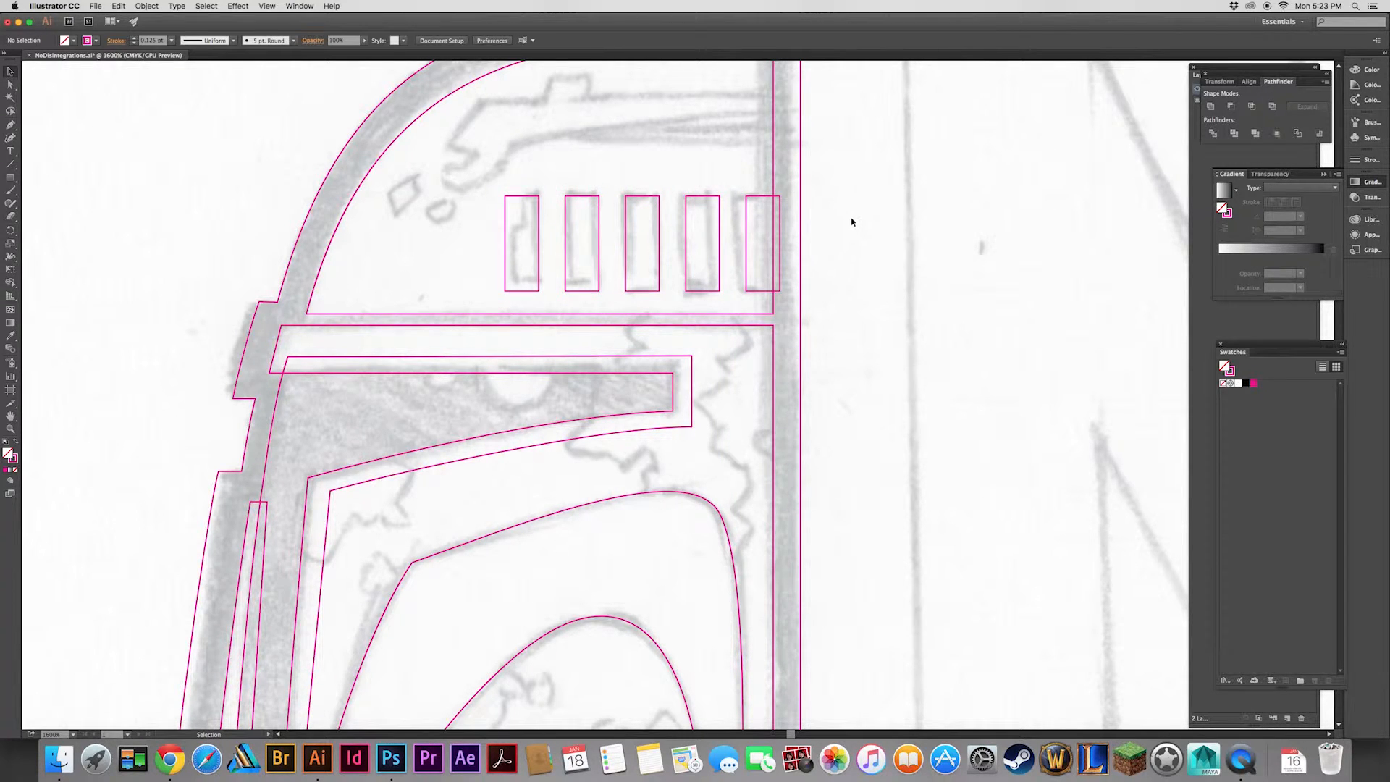
Draw a large circle and a smaller one to its left, both centred on the visor slit's top edge.
{"action": "left_click_drag", "start_coordinate": [818, 469], "coordinate": [892, 415]}
{"action": "left_click_drag", "start_coordinate": [10, 178], "coordinate": [55, 205]}
{"action": "left_click_drag", "start_coordinate": [589, 319], "coordinate": [607, 354]}
{"action": "left_click_drag", "start_coordinate": [515, 321], "coordinate": [529, 334]}
Trace the top edge and hooked left end of the long scratch in the helmet dome, starting at the right border.
{"action": "mouse_move", "coordinate": [322, 109]}
{"action": "left_mouse_down"}
{"action": "mouse_move", "coordinate": [335, 307]}
{"action": "mouse_move", "coordinate": [485, 64]}
{"action": "left_mouse_up"}
{"action": "key", "text": "super+="}
{"action": "left_click_drag", "start_coordinate": [366, 282], "coordinate": [142, 641]}
{"action": "key", "text": "p"}
{"action": "left_click", "coordinate": [964, 339]}
{"action": "left_click", "coordinate": [656, 347]}
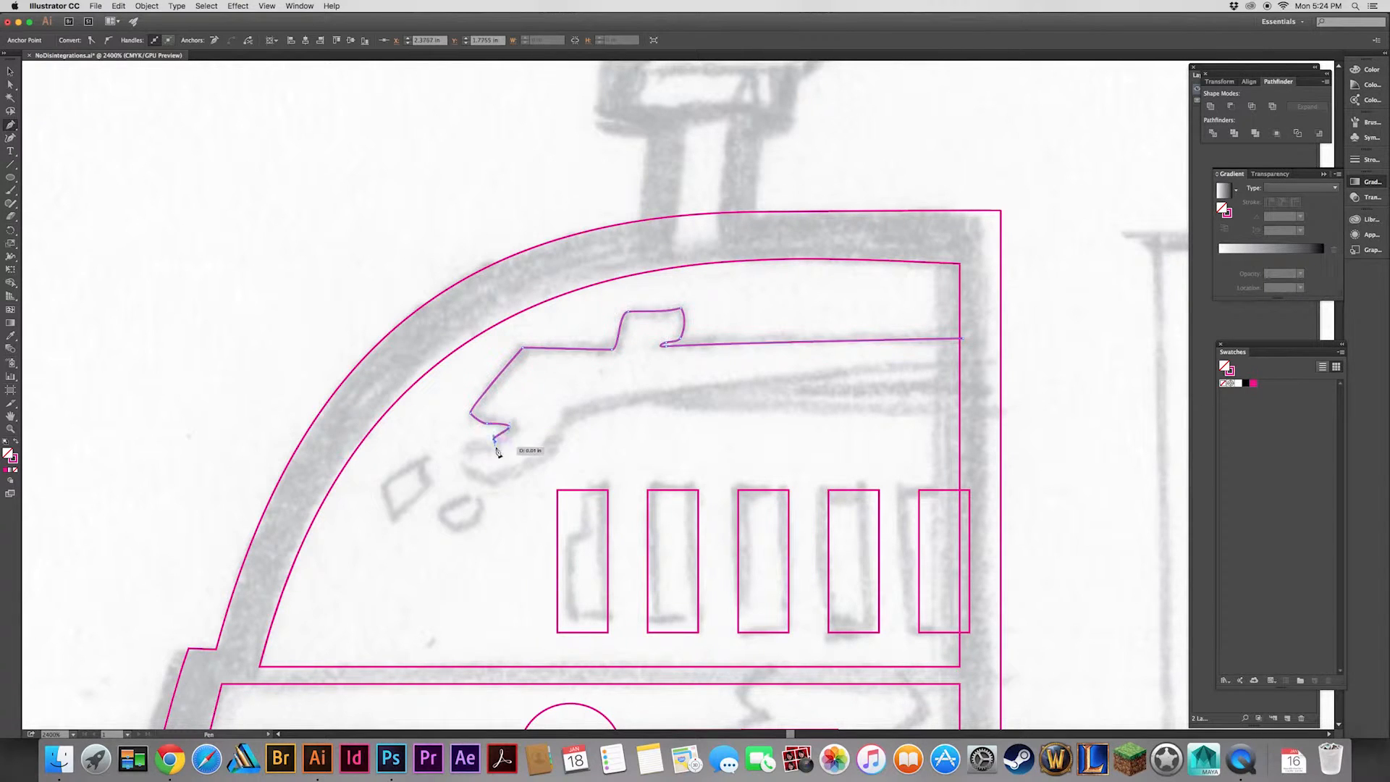
{"action": "mouse_move", "coordinate": [463, 462]}
{"action": "left_mouse_down"}
{"action": "mouse_move", "coordinate": [499, 479]}
{"action": "mouse_move", "coordinate": [548, 459]}
{"action": "left_mouse_up"}
{"action": "left_click", "coordinate": [495, 484]}
Trace the scratch's lower edge and two tapering slits at its right end, and close the path.
{"action": "left_click", "coordinate": [562, 427]}
{"action": "left_click_drag", "start_coordinate": [598, 414], "coordinate": [609, 410]}
{"action": "left_click_drag", "start_coordinate": [650, 400], "coordinate": [654, 404]}
{"action": "left_click", "coordinate": [971, 414]}
{"action": "left_click", "coordinate": [970, 391]}
{"action": "left_click_drag", "start_coordinate": [782, 394], "coordinate": [651, 406]}
{"action": "left_click_drag", "start_coordinate": [740, 383], "coordinate": [804, 369]}
{"action": "left_click", "coordinate": [963, 362]}
{"action": "left_click", "coordinate": [963, 339]}
{"action": "left_click", "coordinate": [887, 254], "text": "super"}
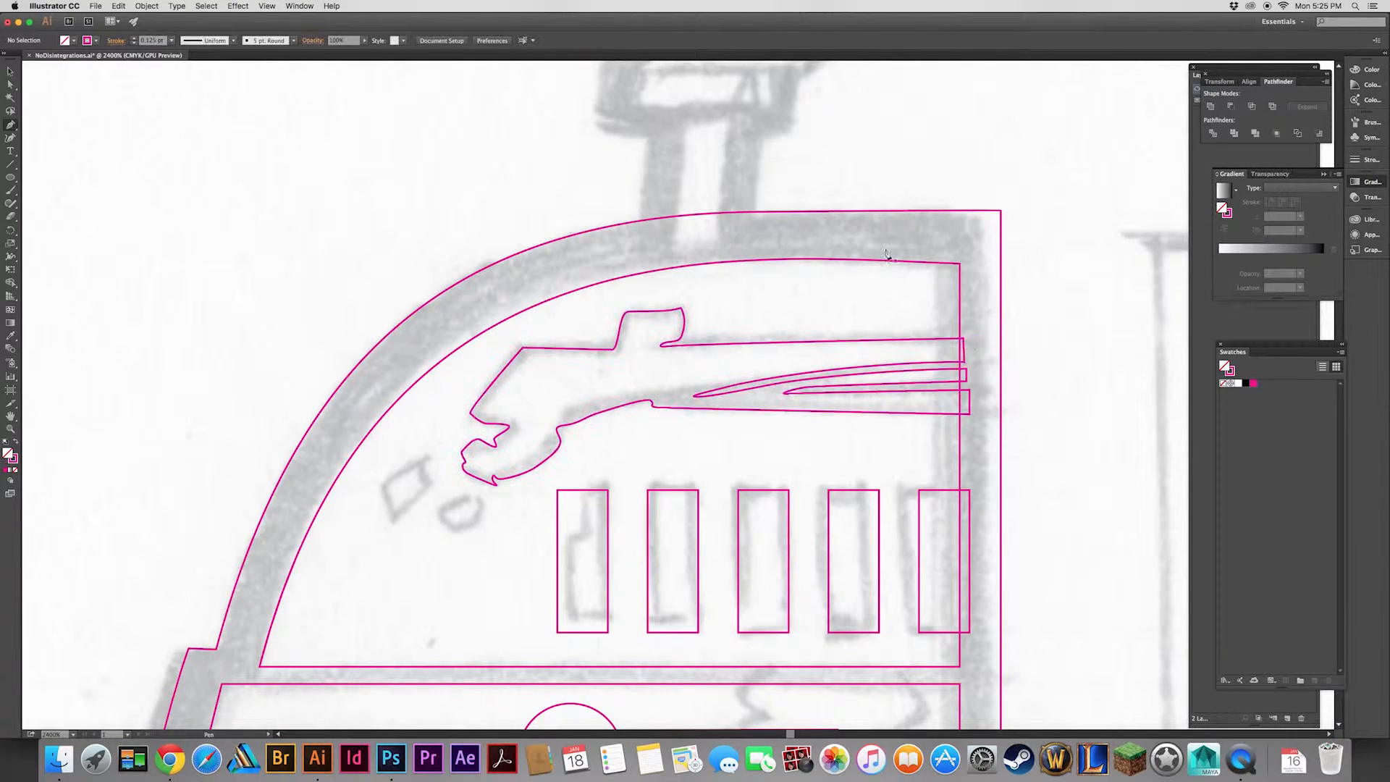
Draw two small rounded blobs overlapping the upper tapering slit of the dome scratch.
{"action": "key", "text": "super+equal"}
{"action": "key", "text": "super+equal"}
{"action": "key", "text": "super+equal"}
{"action": "left_click_drag", "start_coordinate": [859, 329], "coordinate": [780, 407]}
{"action": "left_click", "coordinate": [812, 425]}
{"action": "left_click_drag", "start_coordinate": [819, 400], "coordinate": [795, 373]}
{"action": "left_click", "coordinate": [696, 449]}
{"action": "left_click_drag", "start_coordinate": [661, 420], "coordinate": [617, 434]}
{"action": "left_click", "coordinate": [695, 451]}
{"action": "left_click", "coordinate": [634, 409], "text": "super"}
Draw a tiny round chip left of the two blobs and merge the blobs into the scratch outline.
{"action": "left_click", "coordinate": [629, 402]}
{"action": "left_click", "coordinate": [694, 377], "text": "super"}
{"action": "key", "text": "b"}
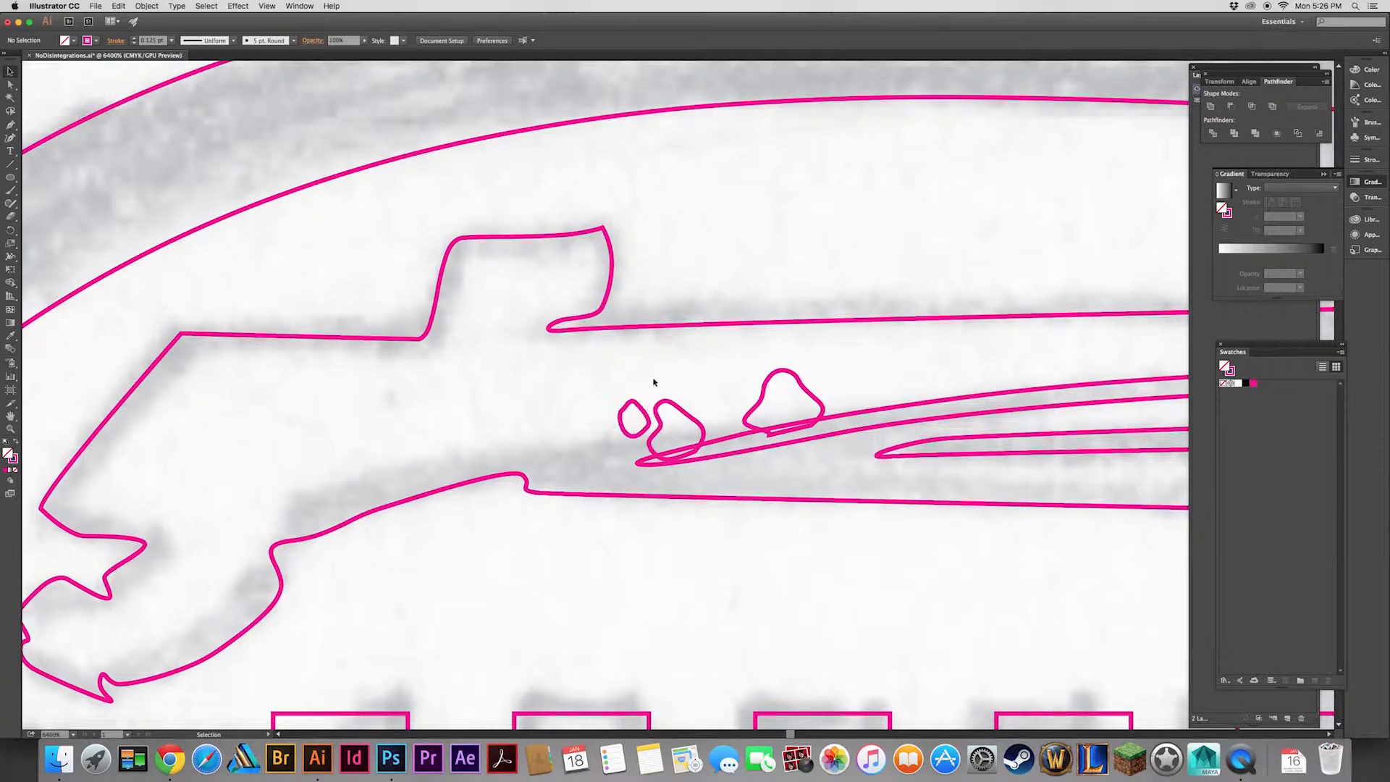
{"action": "key", "text": "super+minus"}
{"action": "left_click_drag", "start_coordinate": [606, 431], "coordinate": [720, 388]}
Trace the small irregular chip below the scratch's hooked left end as a closed path.
{"action": "scroll", "coordinate": [720, 388], "scroll_direction": "down", "scroll_amount": 3}
{"action": "key", "text": "super+plus"}
{"action": "mouse_move", "coordinate": [29, 667]}
{"action": "left_mouse_down"}
{"action": "mouse_move", "coordinate": [710, 444]}
{"action": "mouse_move", "coordinate": [669, 541]}
{"action": "left_mouse_up"}
{"action": "key", "text": "p"}
{"action": "left_click", "coordinate": [641, 416]}
{"action": "left_click_drag", "start_coordinate": [612, 428], "coordinate": [594, 438]}
{"action": "left_click_drag", "start_coordinate": [562, 460], "coordinate": [563, 465]}
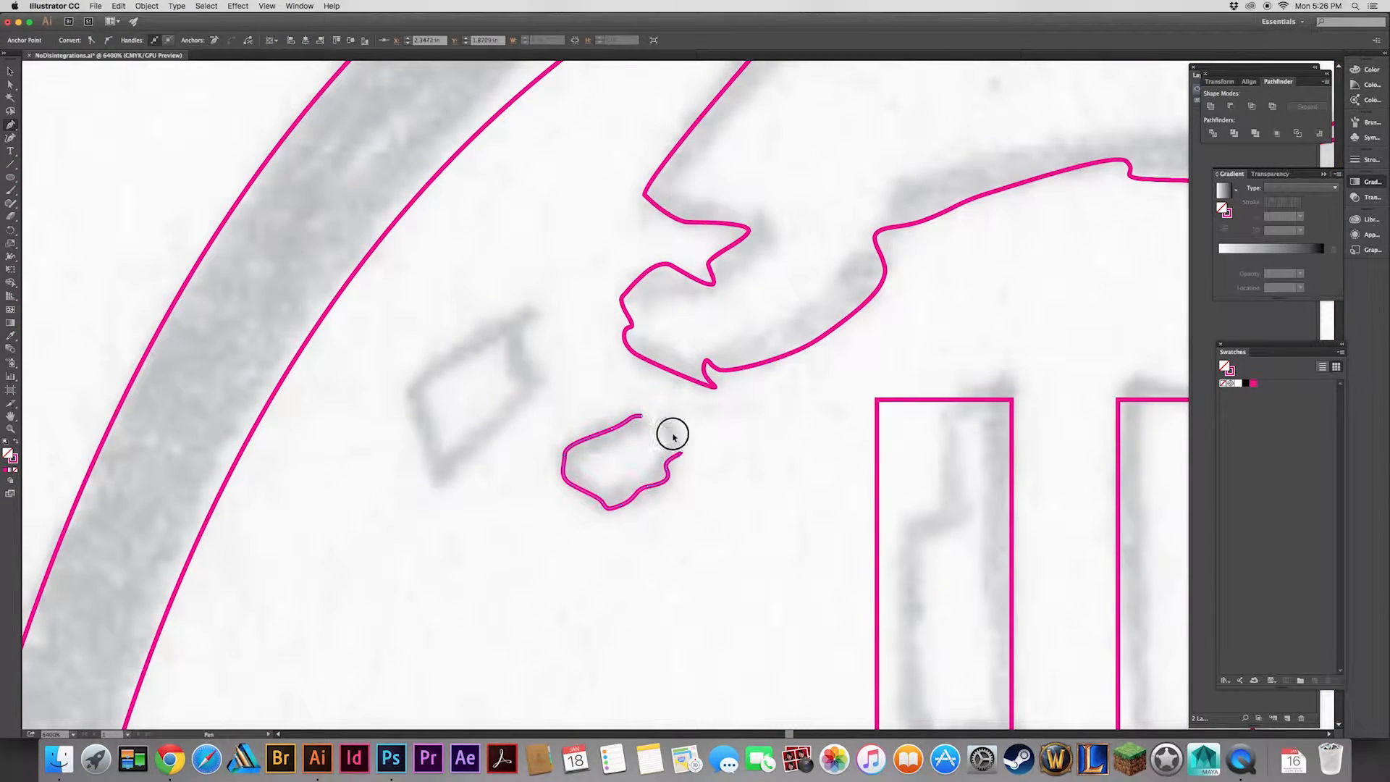
Trace the diamond-shaped chip with its ragged right side as a closed path.
{"action": "scroll", "coordinate": [615, 399], "scroll_direction": "up", "scroll_amount": 2}
{"action": "scroll", "coordinate": [615, 398], "scroll_direction": "left", "scroll_amount": 2}
{"action": "left_click", "coordinate": [611, 383]}
{"action": "left_click", "coordinate": [493, 467]}
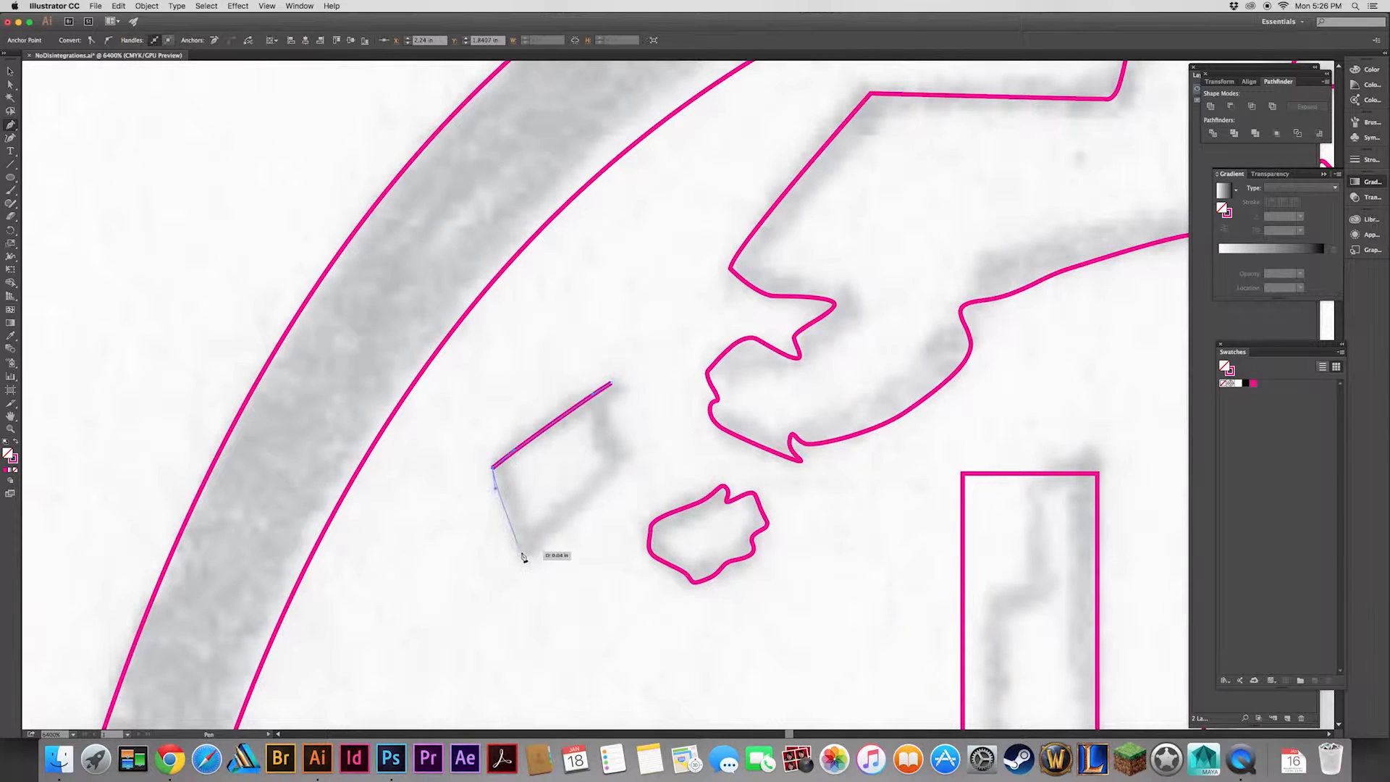
{"action": "left_click", "coordinate": [637, 452]}
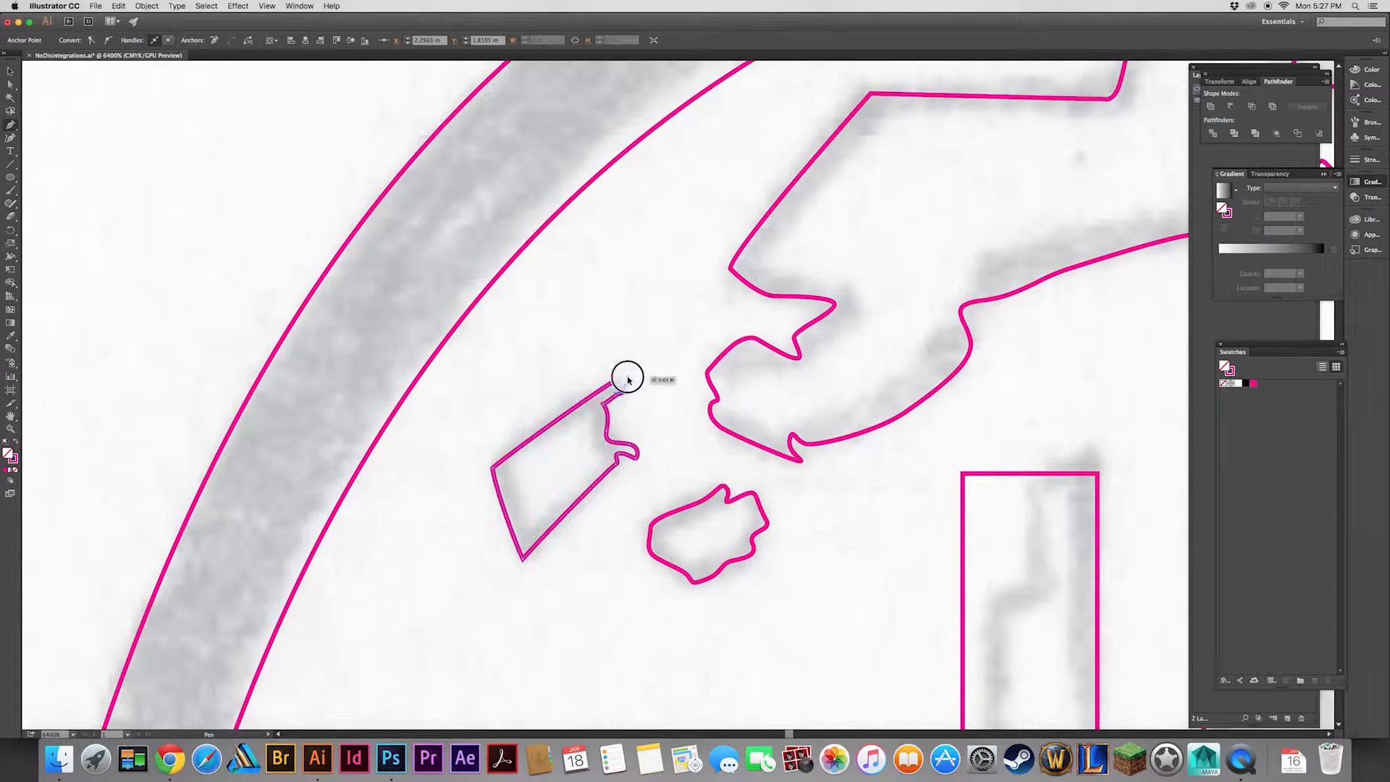
{"action": "left_click", "coordinate": [641, 357], "text": "super"}
Move the diamond chip's left corner anchor inward and adjust its handle to round the corner.
{"action": "key", "text": "a"}
{"action": "left_click", "coordinate": [493, 468]}
{"action": "left_click_drag", "start_coordinate": [507, 471], "coordinate": [527, 477]}
{"action": "left_click", "coordinate": [537, 397]}
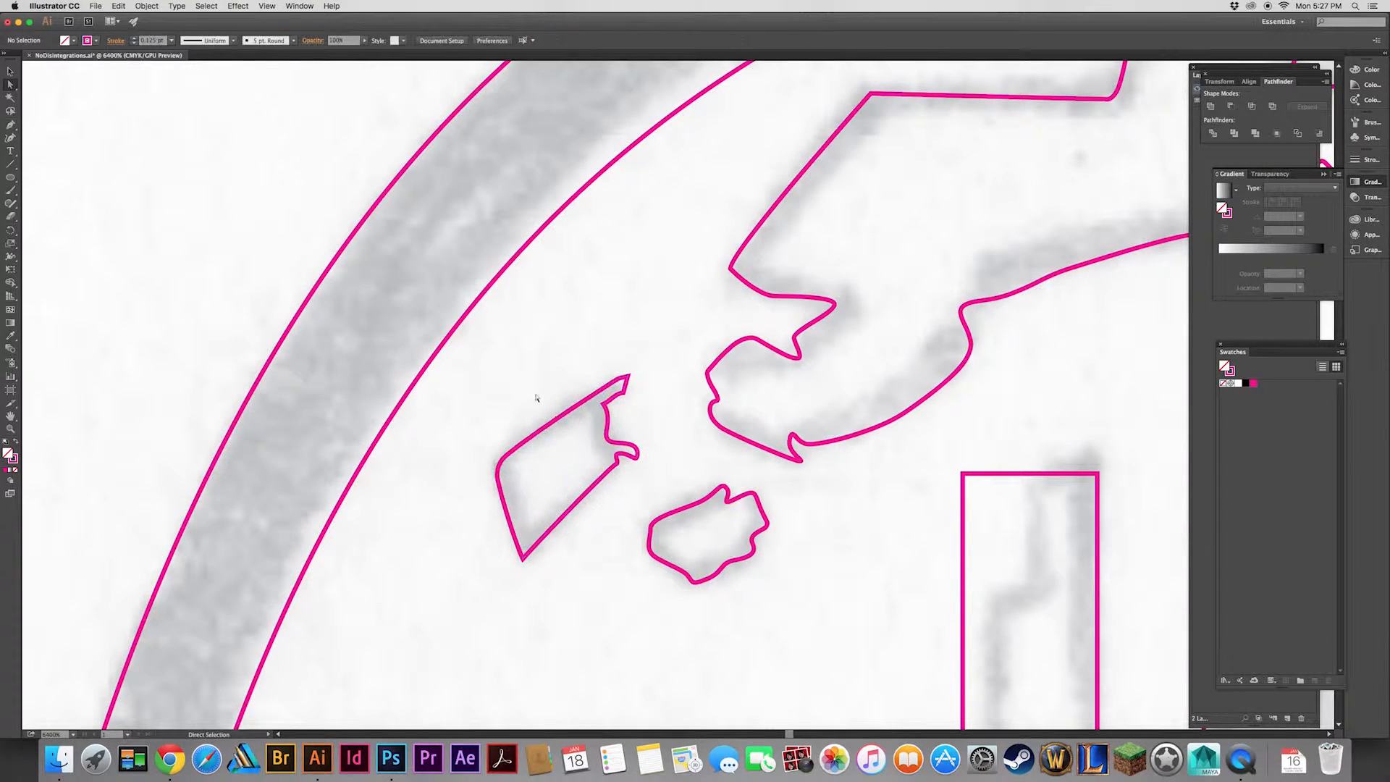
Raise the upper-right end anchor of the dome scratch and reshape its top edge into a slight upward curve.
{"action": "key", "text": "super+minus"}
{"action": "key", "text": "super+minus"}
{"action": "key", "text": "super+minus"}
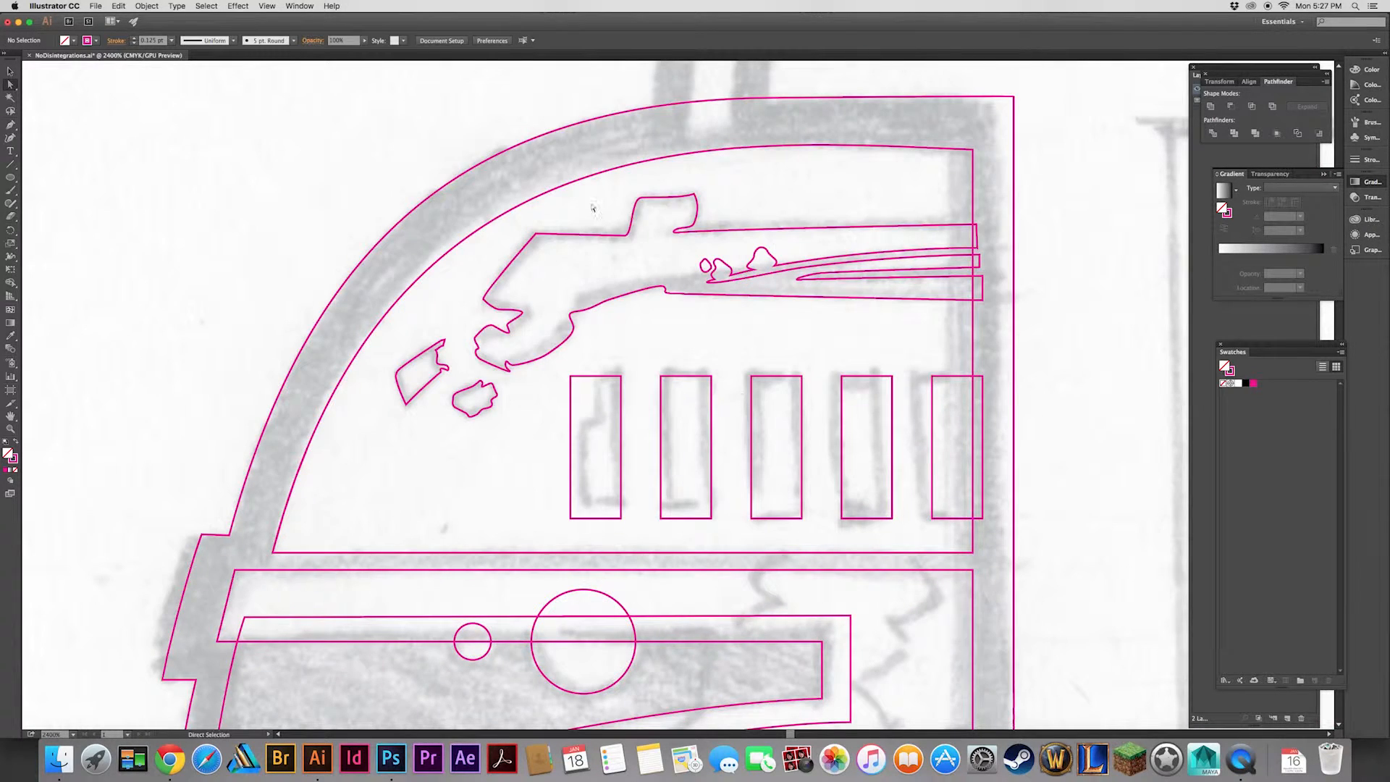
{"action": "left_click", "coordinate": [634, 228]}
{"action": "left_click", "coordinate": [636, 203]}
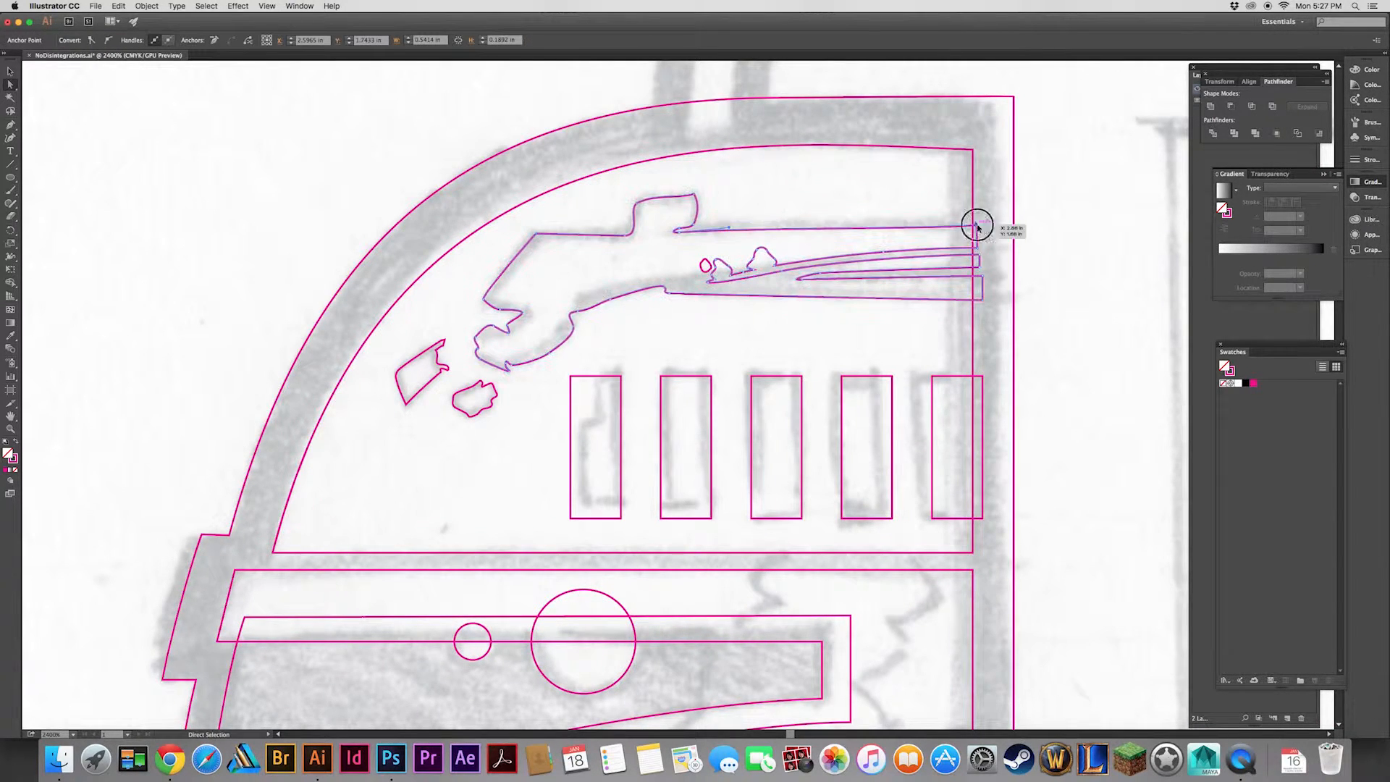
{"action": "left_click_drag", "start_coordinate": [976, 226], "coordinate": [983, 204]}
{"action": "left_click_drag", "start_coordinate": [974, 210], "coordinate": [975, 230]}
{"action": "left_click", "coordinate": [942, 181]}
Fine-tune the anchors and handles at the upper-left corner and left tip of the dome scratch.
{"action": "left_click_drag", "start_coordinate": [536, 234], "coordinate": [609, 241]}
{"action": "left_click", "coordinate": [572, 217]}
{"action": "left_click_drag", "start_coordinate": [537, 229], "coordinate": [536, 236]}
{"action": "left_click", "coordinate": [546, 220]}
{"action": "left_click_drag", "start_coordinate": [485, 298], "coordinate": [486, 297]}
Trace the jagged left edge of the large damage patch from the brow line across the visor to the cheek panel.
{"action": "left_click_drag", "start_coordinate": [602, 311], "coordinate": [556, 136]}
{"action": "left_click", "coordinate": [571, 132]}
{"action": "left_click_drag", "start_coordinate": [469, 266], "coordinate": [472, 181]}
{"action": "key", "text": "super+minus"}
{"action": "key", "text": "super+minus"}
{"action": "key", "text": "super+equal"}
{"action": "key", "text": "super+equal"}
{"action": "key", "text": "p"}
{"action": "left_click_drag", "start_coordinate": [467, 201], "coordinate": [468, 207]}
{"action": "left_click", "coordinate": [491, 219]}
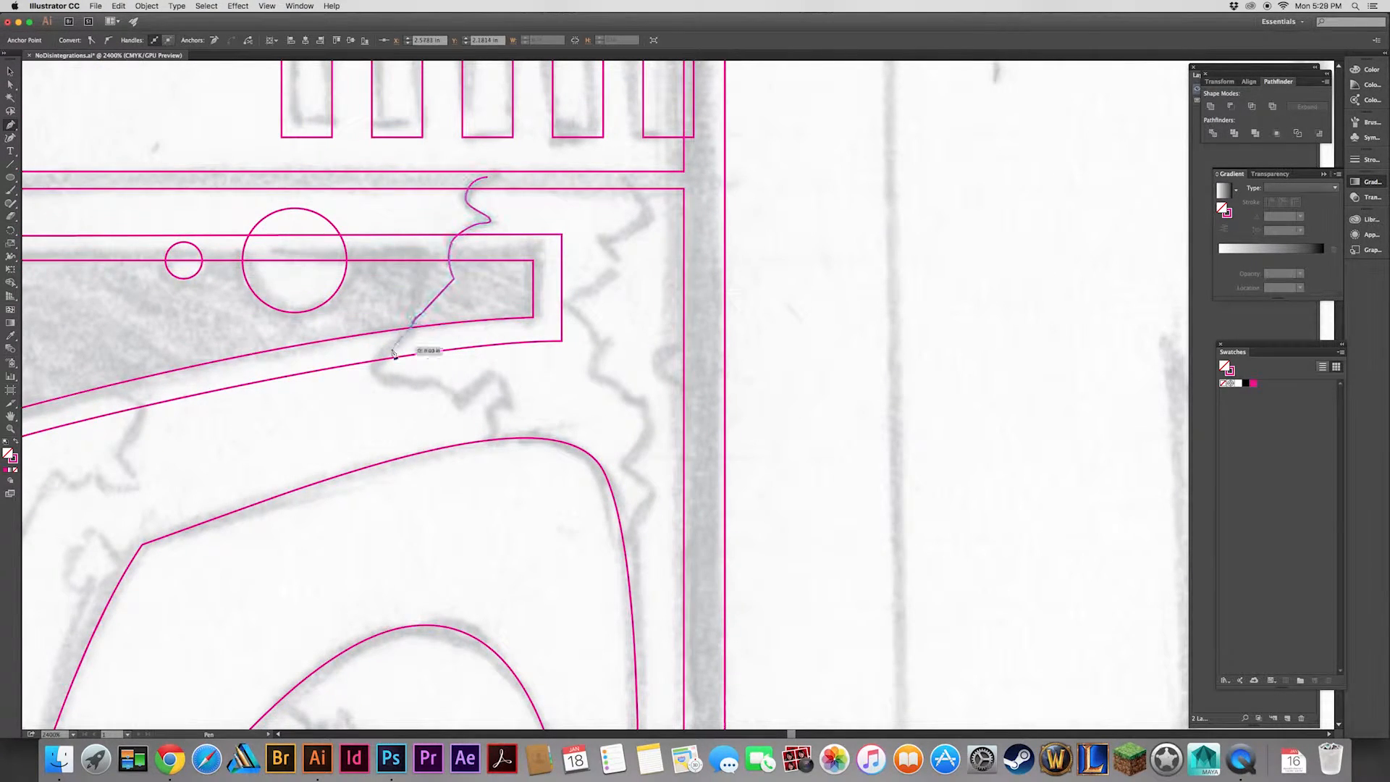
{"action": "left_click", "coordinate": [495, 445]}
Trace the patch's jagged right edge back up to the brow line and close the path.
{"action": "left_click_drag", "start_coordinate": [522, 412], "coordinate": [525, 368]}
{"action": "left_click_drag", "start_coordinate": [656, 449], "coordinate": [653, 442]}
{"action": "left_click_drag", "start_coordinate": [624, 420], "coordinate": [626, 415]}
{"action": "left_click_drag", "start_coordinate": [637, 410], "coordinate": [645, 398]}
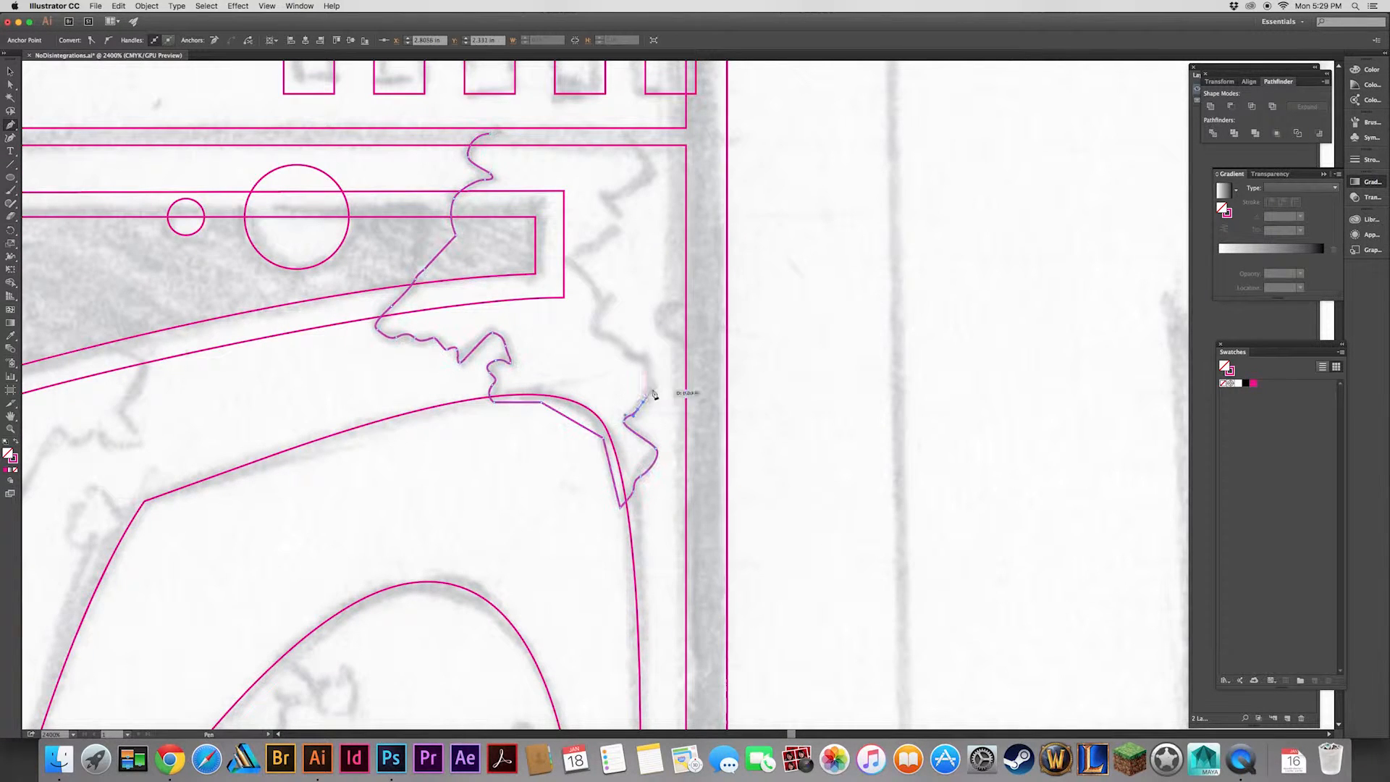
{"action": "left_click_drag", "start_coordinate": [614, 338], "coordinate": [606, 334]}
{"action": "left_click_drag", "start_coordinate": [591, 327], "coordinate": [592, 319]}
{"action": "mouse_move", "coordinate": [606, 301]}
{"action": "left_mouse_down"}
{"action": "mouse_move", "coordinate": [572, 255]}
{"action": "mouse_move", "coordinate": [619, 222]}
{"action": "mouse_move", "coordinate": [605, 194]}
{"action": "left_mouse_up"}
{"action": "left_click", "coordinate": [622, 194]}
{"action": "left_click_drag", "start_coordinate": [643, 179], "coordinate": [648, 177]}
{"action": "left_click", "coordinate": [658, 173]}
{"action": "left_click", "coordinate": [627, 133]}
{"action": "left_click", "coordinate": [490, 133]}
Draw a small closed triangular notch on the right inner border beside the large damage patch.
{"action": "mouse_move", "coordinate": [676, 314]}
{"action": "left_mouse_down"}
{"action": "mouse_move", "coordinate": [676, 273]}
{"action": "mouse_move", "coordinate": [657, 293]}
{"action": "left_mouse_up"}
{"action": "left_click", "coordinate": [695, 241]}
{"action": "left_click", "coordinate": [695, 313]}
Trace the ragged damage patch at the visor's lower-left corner as a closed path overlapping the visor outline.
{"action": "mouse_move", "coordinate": [546, 405]}
{"action": "left_mouse_down"}
{"action": "mouse_move", "coordinate": [586, 385]}
{"action": "mouse_move", "coordinate": [995, 361]}
{"action": "left_mouse_up"}
{"action": "left_click", "coordinate": [414, 378]}
{"action": "left_click_drag", "start_coordinate": [436, 378], "coordinate": [438, 384]}
{"action": "left_click_drag", "start_coordinate": [436, 408], "coordinate": [467, 416]}
{"action": "left_click", "coordinate": [495, 371]}
{"action": "left_click", "coordinate": [497, 358]}
{"action": "left_click_drag", "start_coordinate": [505, 361], "coordinate": [511, 356]}
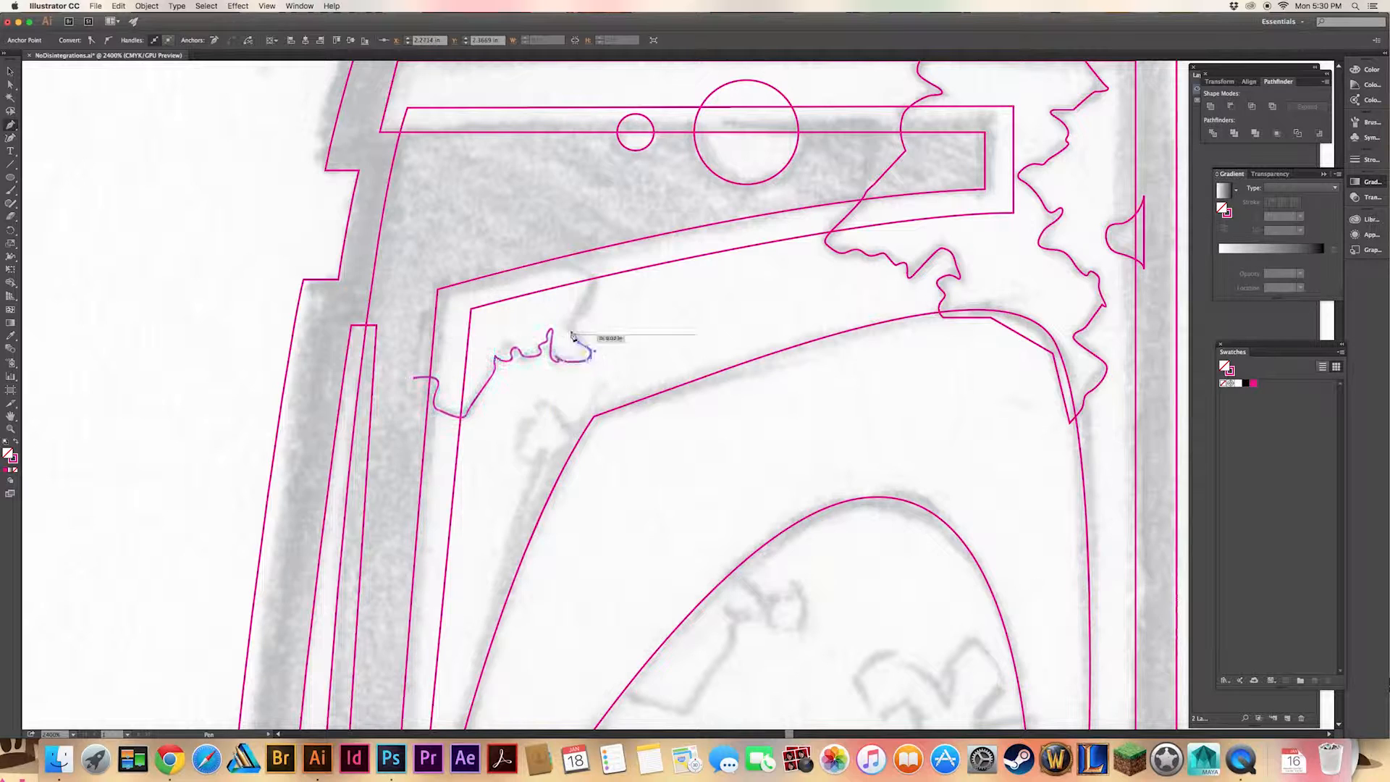
{"action": "left_click", "coordinate": [430, 283]}
{"action": "left_click", "coordinate": [413, 377]}
Trace the narrow damage strip along the cheek panel's upper-left edge as a closed path.
{"action": "left_click_drag", "start_coordinate": [485, 466], "coordinate": [454, 370]}
{"action": "left_click", "coordinate": [557, 345]}
{"action": "left_click", "coordinate": [524, 310]}
{"action": "left_click_drag", "start_coordinate": [507, 310], "coordinate": [506, 316]}
{"action": "left_click_drag", "start_coordinate": [479, 478], "coordinate": [472, 486]}
{"action": "left_click_drag", "start_coordinate": [466, 535], "coordinate": [493, 487]}
{"action": "left_click", "coordinate": [557, 346]}
Trace the damage patch on the inner arch's left edge as a closed path overlapping the arch outline.
{"action": "left_click_drag", "start_coordinate": [580, 470], "coordinate": [475, 273]}
{"action": "left_click", "coordinate": [486, 382]}
{"action": "left_click", "coordinate": [497, 406]}
{"action": "left_click", "coordinate": [548, 420]}
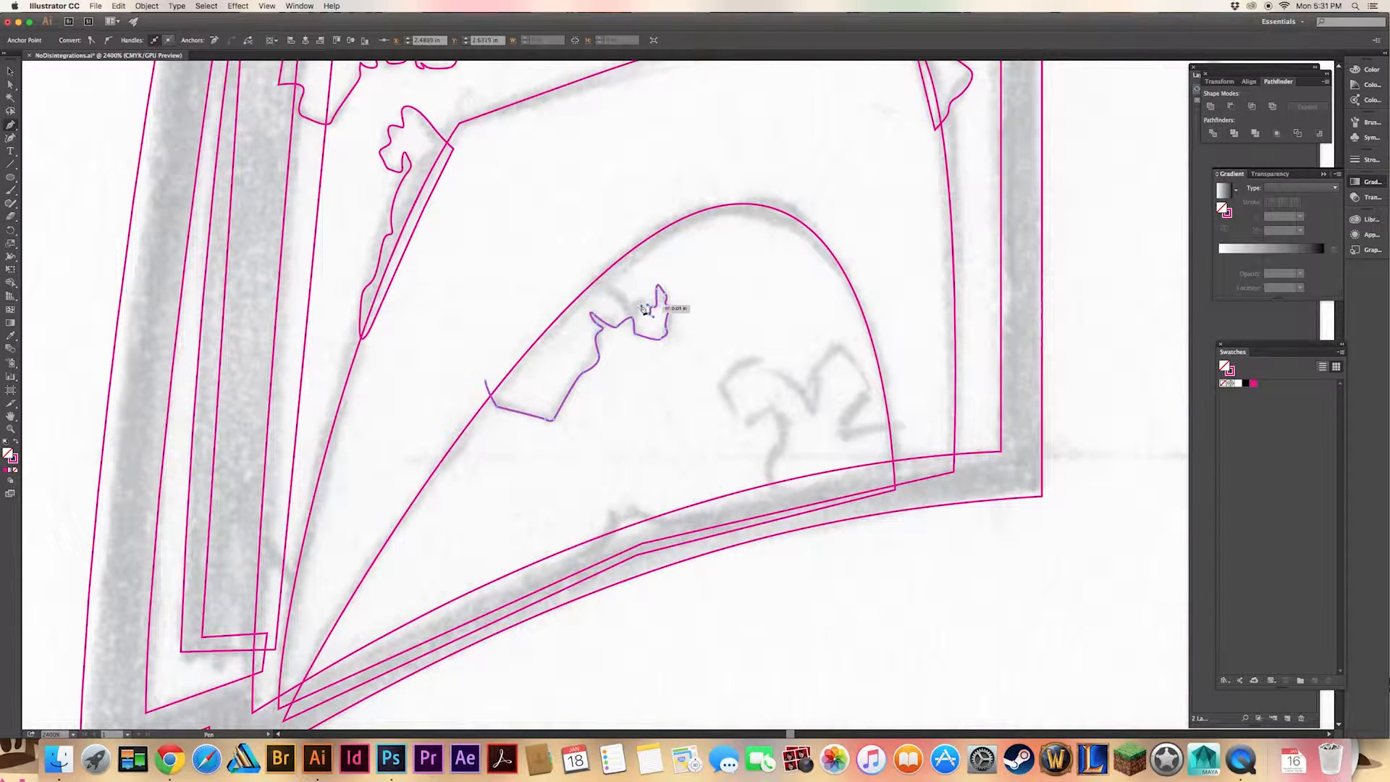
Trace the small spiky chip on the helmet's bottom border as a closed path.
{"action": "left_click_drag", "start_coordinate": [482, 328], "coordinate": [466, 255]}
{"action": "left_click", "coordinate": [569, 478]}
{"action": "left_click_drag", "start_coordinate": [599, 448], "coordinate": [558, 507]}
{"action": "left_click", "coordinate": [615, 435]}
{"action": "left_click", "coordinate": [634, 441]}
{"action": "left_click", "coordinate": [639, 449]}
{"action": "left_click", "coordinate": [570, 478]}
{"action": "left_click", "coordinate": [643, 397], "text": "super"}
Trace the branching damage patch in the arch's lower-right corner as a path overlapping the bottom border.
{"action": "left_click_drag", "start_coordinate": [663, 397], "coordinate": [627, 438]}
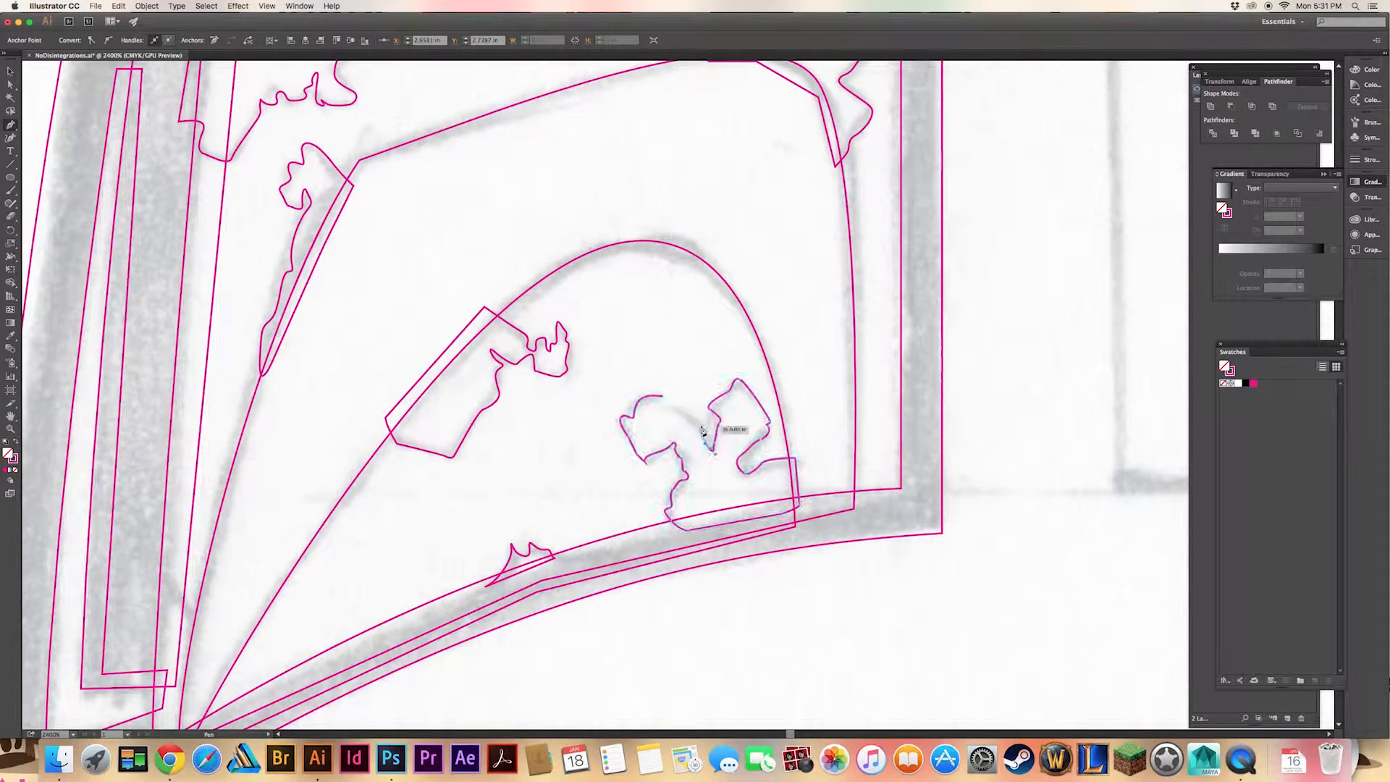
{"action": "left_click", "coordinate": [669, 379], "text": "super"}
Trace a small jagged chip over the leftmost dome slot's upper-left corner and subtract it from the slot with Minus Front.
{"action": "key", "text": "super+minus"}
{"action": "key", "text": "super+minus"}
{"action": "left_click_drag", "start_coordinate": [585, 223], "coordinate": [543, 357]}
{"action": "key", "text": "super+equal"}
{"action": "key", "text": "super+equal"}
{"action": "key", "text": "super+equal"}
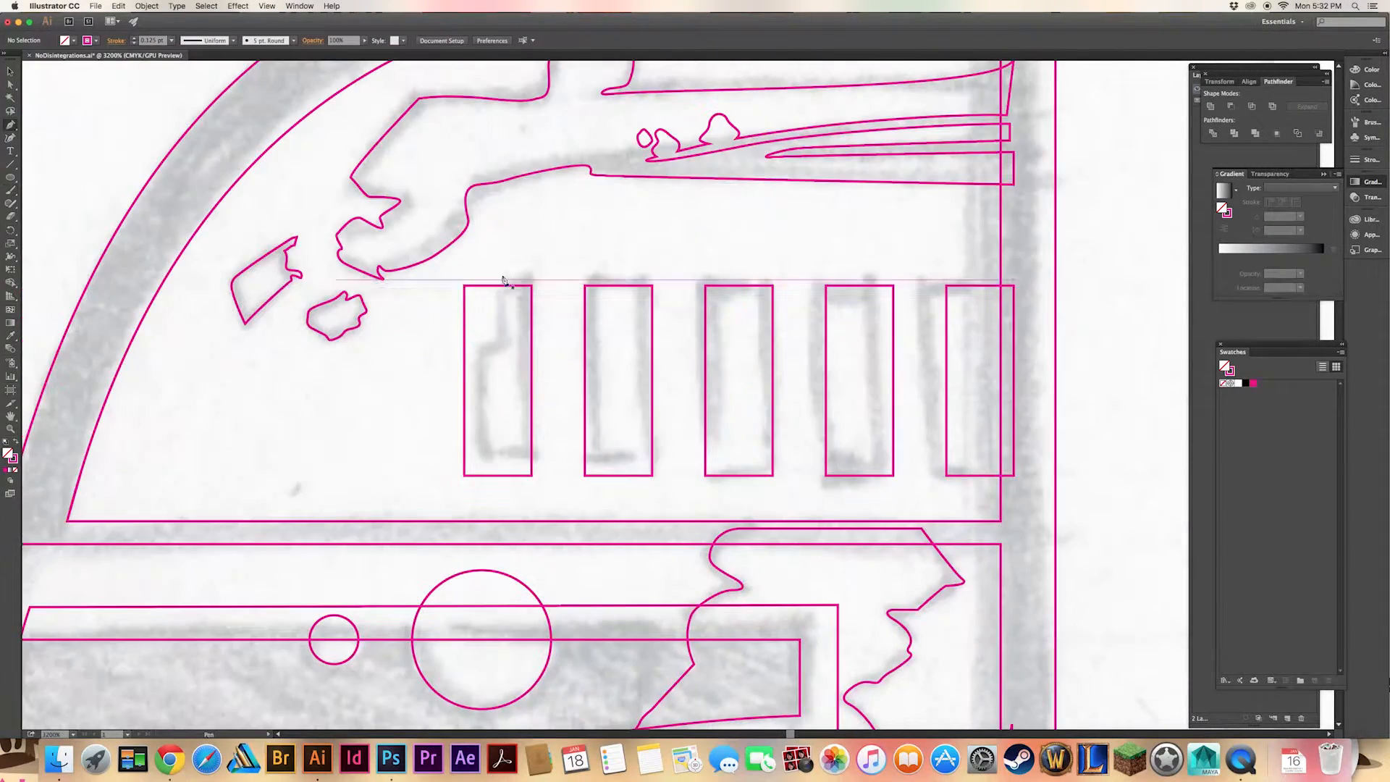
{"action": "left_click", "coordinate": [508, 270]}
{"action": "left_click_drag", "start_coordinate": [498, 292], "coordinate": [486, 293]}
{"action": "left_click", "coordinate": [447, 277]}
{"action": "left_click", "coordinate": [472, 256]}
{"action": "left_click", "coordinate": [508, 270]}
{"action": "left_click", "coordinate": [531, 288], "text": "shift+super"}
{"action": "left_click", "coordinate": [1230, 106]}
{"action": "left_click", "coordinate": [496, 343], "text": "super"}
Trim the large scratched marking in the upper dome so it ends at the dome panel's right edge.
{"action": "key", "text": "super+shift+a"}
{"action": "key", "text": "super+minus"}
{"action": "key", "text": "super+minus"}
{"action": "left_click", "coordinate": [747, 337]}
{"action": "left_click", "coordinate": [759, 253], "text": "shift"}
{"action": "key", "text": "super+4"}
{"action": "key", "text": "Return"}
{"action": "left_click", "coordinate": [756, 262], "text": "shift"}
{"action": "left_click", "coordinate": [889, 238]}
{"action": "left_click", "coordinate": [757, 265]}
{"action": "left_click", "coordinate": [761, 277]}
{"action": "left_click", "coordinate": [756, 264], "text": "shift"}
{"action": "left_click", "coordinate": [754, 284]}
{"action": "left_click", "coordinate": [756, 264], "text": "shift"}
{"action": "key", "text": "super+4"}
{"action": "key", "text": "super+z"}
{"action": "left_click", "coordinate": [897, 288]}
{"action": "left_click", "coordinate": [756, 270]}
{"action": "left_click", "coordinate": [732, 285], "text": "shift"}
{"action": "key", "text": "super+4"}
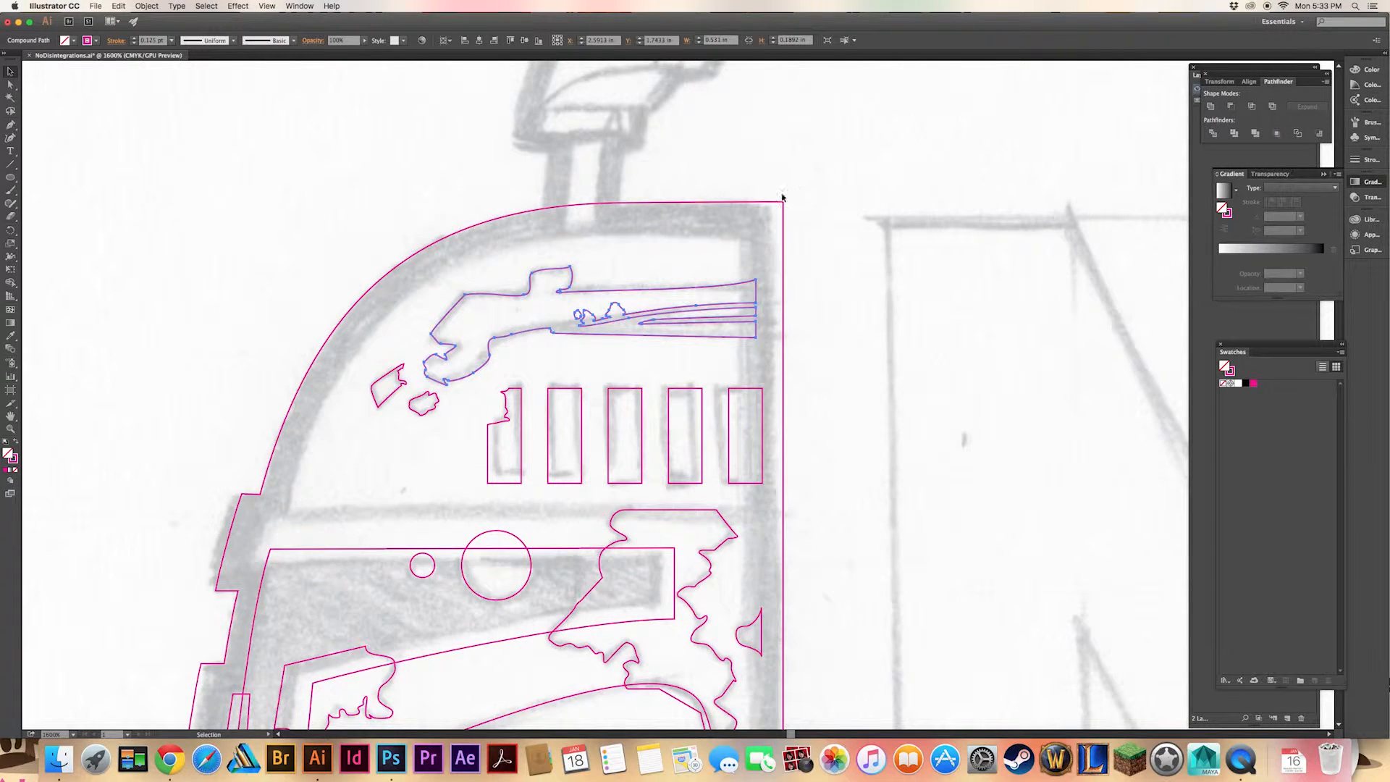
Intersect the rightmost slot with the dome panel and paste the panel back in front.
{"action": "scroll", "coordinate": [782, 197], "scroll_direction": "down", "scroll_amount": 3}
{"action": "left_click", "coordinate": [746, 258]}
{"action": "left_click", "coordinate": [1251, 107]}
{"action": "key", "text": "super+f"}
Trim the large jagged damage patch and the small right-edge chip to the face panel, pasting the panel back in front.
{"action": "left_click_drag", "start_coordinate": [730, 430], "coordinate": [748, 292]}
{"action": "left_click", "coordinate": [740, 285], "text": "shift"}
{"action": "key", "text": "super+4"}
{"action": "key", "text": "super+f"}
{"action": "left_click", "coordinate": [746, 281], "text": "shift"}
{"action": "mouse_move", "coordinate": [761, 376]}
{"action": "left_mouse_down"}
{"action": "mouse_move", "coordinate": [745, 279]}
{"action": "mouse_move", "coordinate": [812, 267]}
{"action": "left_mouse_up"}
Intersect the damage patch in the cheek's upper-left corner with the face panel and paste the panel back in front.
{"action": "left_click", "coordinate": [559, 263]}
{"action": "left_click", "coordinate": [923, 189], "text": "shift"}
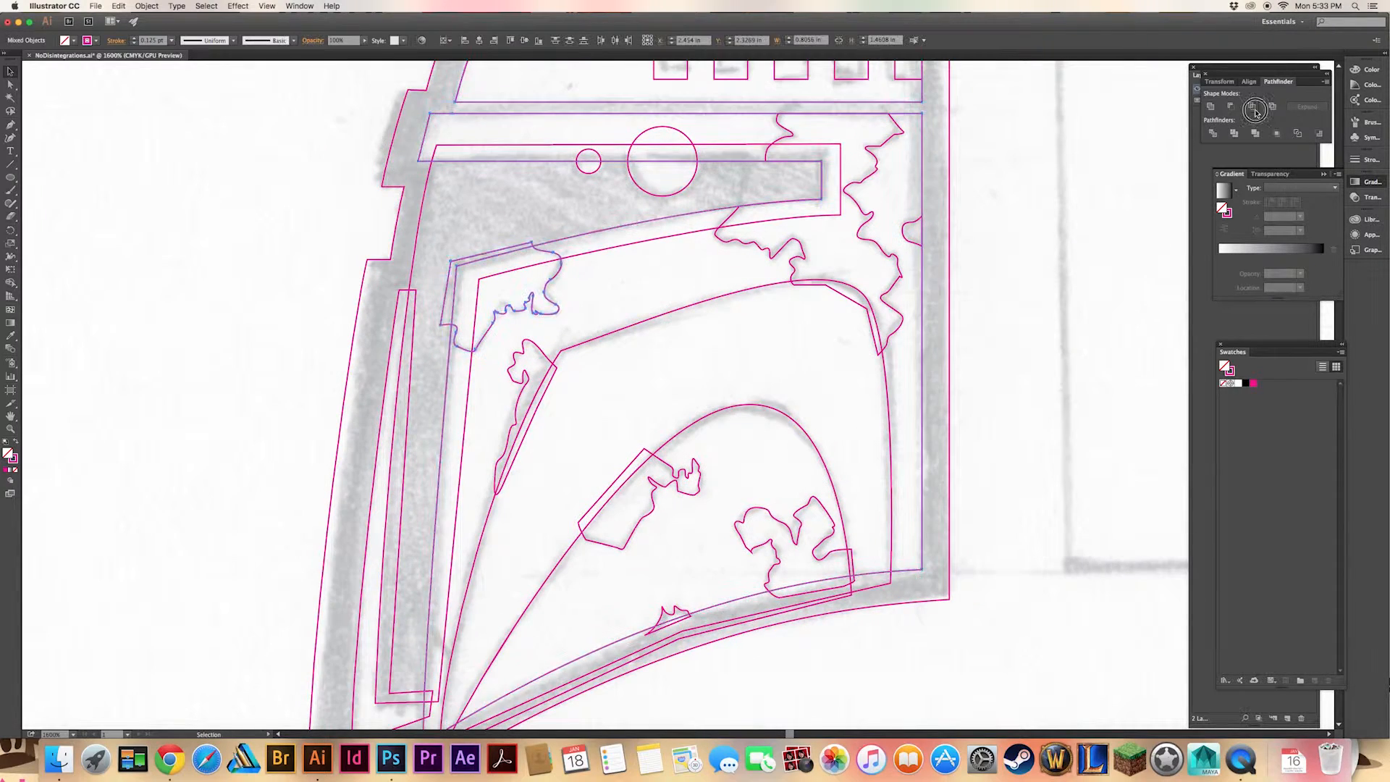
{"action": "left_click", "coordinate": [1252, 107]}
{"action": "key", "text": "super+f"}
Trim the spiky chip and the branching damage patch along the face panel's bottom edge.
{"action": "left_click_drag", "start_coordinate": [710, 587], "coordinate": [689, 459]}
{"action": "left_click", "coordinate": [796, 424], "text": "shift"}
{"action": "key", "text": "super+4"}
{"action": "left_click", "coordinate": [975, 419]}
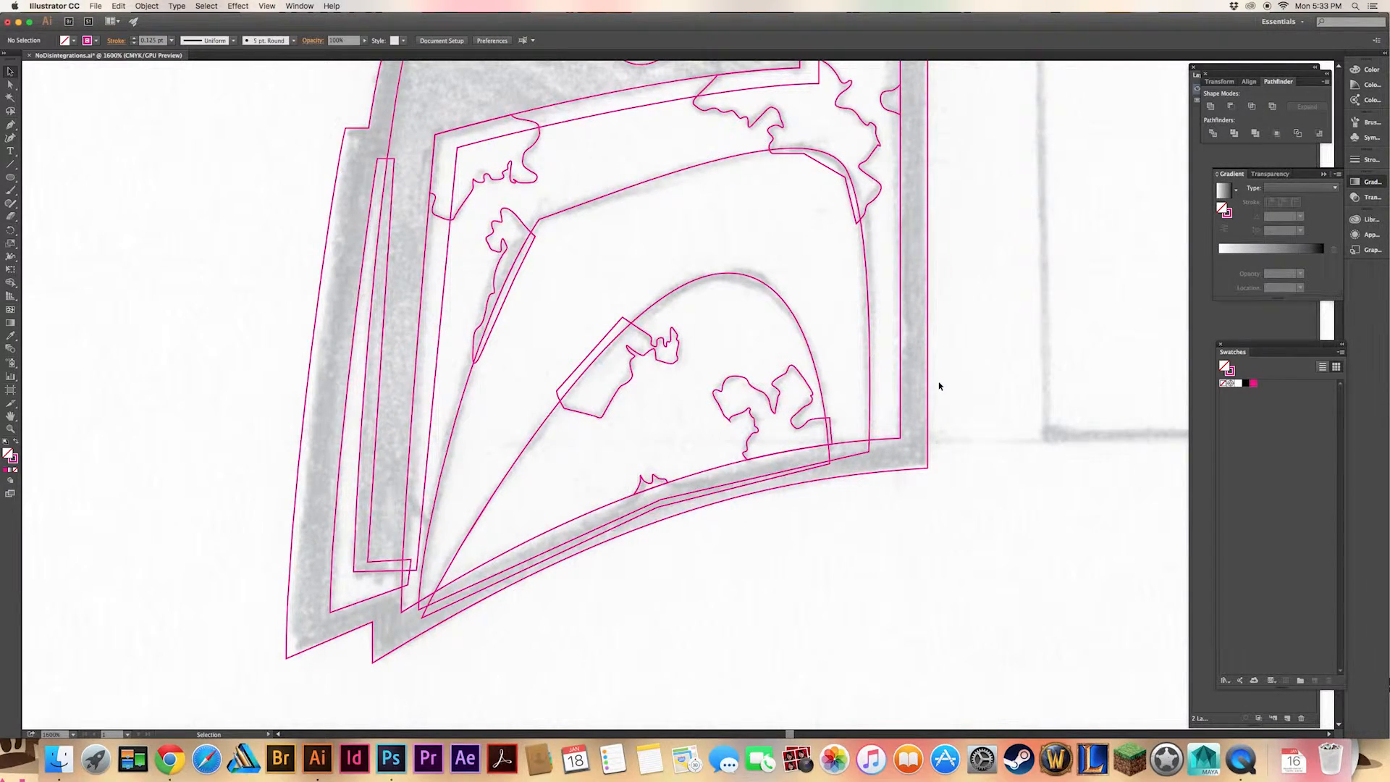
Trace the rangefinder and its stalk above the dome as a closed path overlapping the helmet's top edge.
{"action": "scroll", "coordinate": [939, 386], "scroll_direction": "up", "scroll_amount": 10}
{"action": "key", "text": "super+="}
{"action": "scroll", "coordinate": [844, 472], "scroll_direction": "up", "scroll_amount": 3}
{"action": "key", "text": "p"}
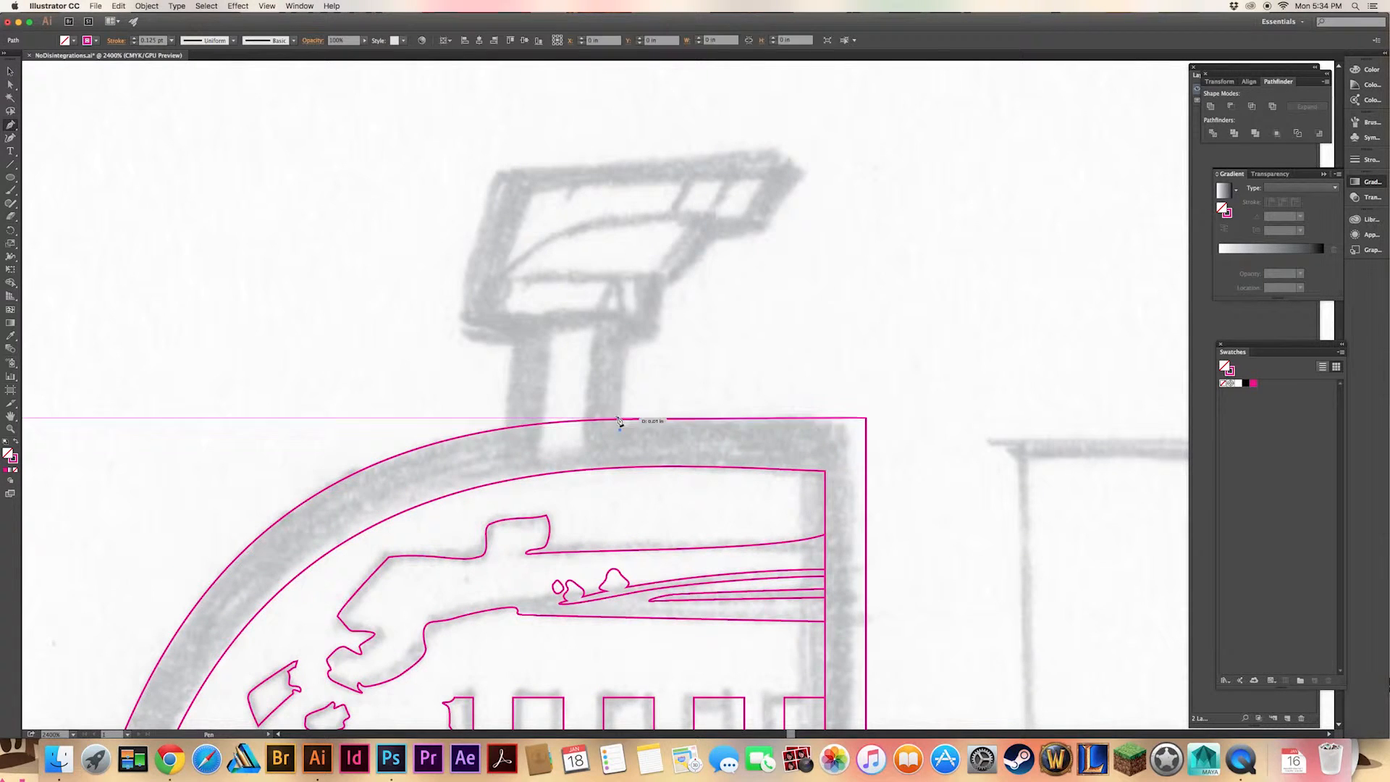
{"action": "left_click", "coordinate": [622, 426]}
{"action": "left_click", "coordinate": [625, 343]}
{"action": "left_click", "coordinate": [658, 342]}
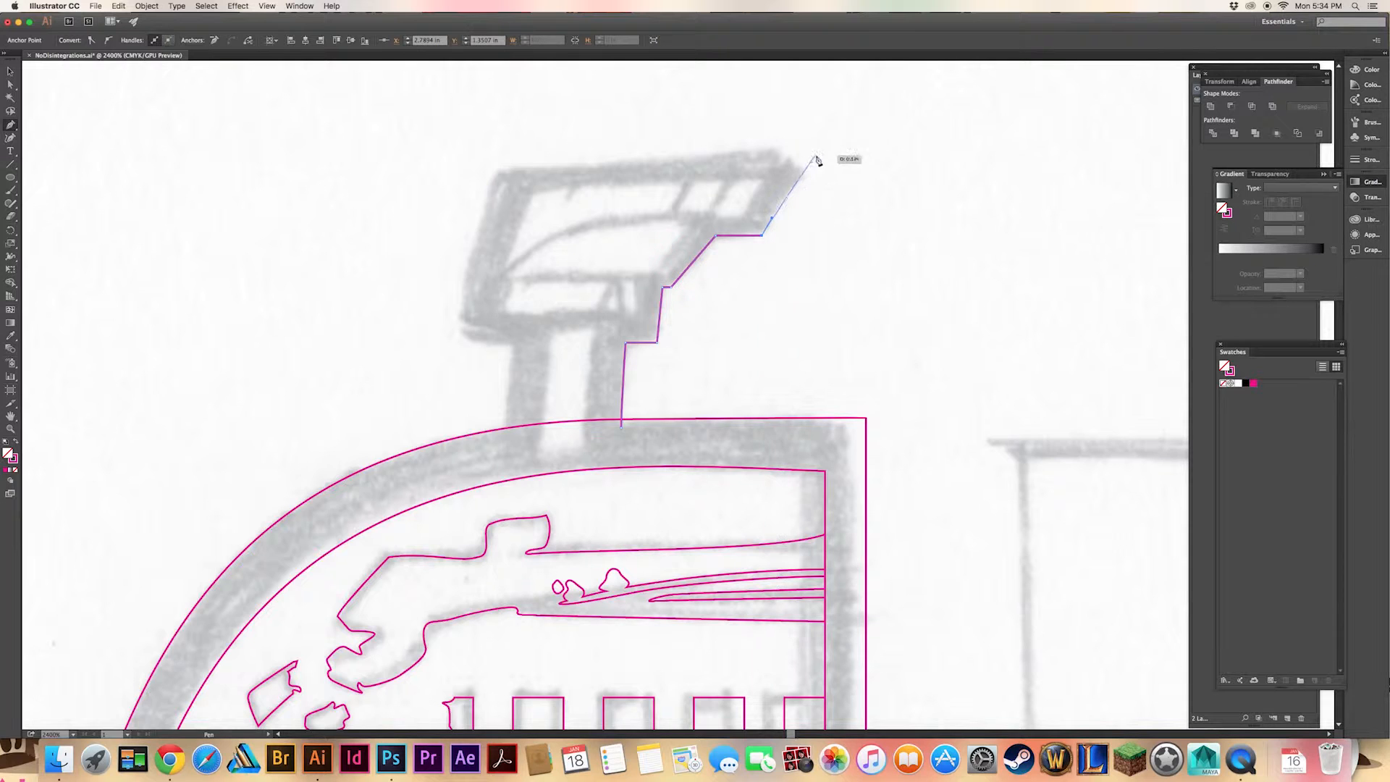
{"action": "left_click", "coordinate": [458, 340]}
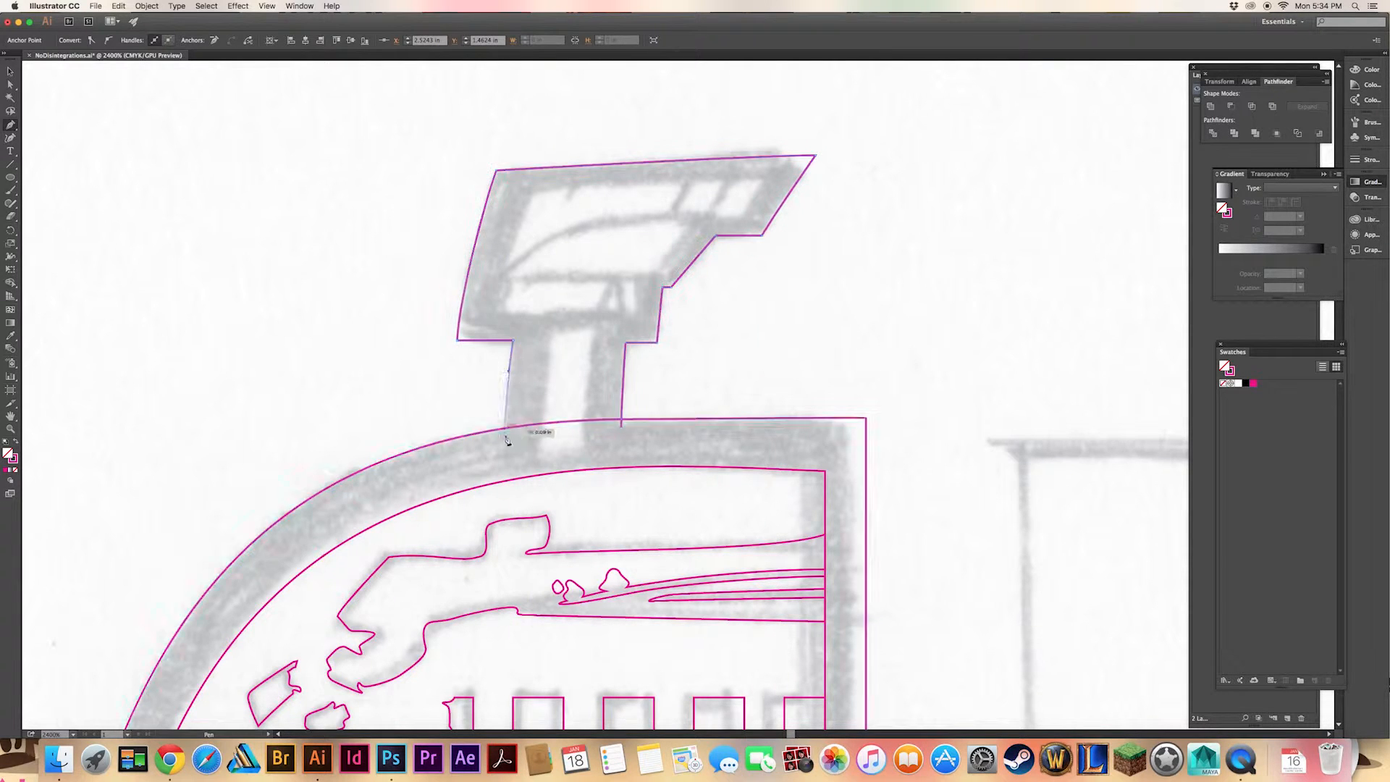
{"action": "left_click", "coordinate": [622, 428]}
Combine the rangefinder path with the helmet's outer outline.
{"action": "key", "text": "v"}
{"action": "left_click_drag", "start_coordinate": [685, 385], "coordinate": [594, 442]}
{"action": "key", "text": "super+4"}
{"action": "left_click", "coordinate": [825, 326]}
Nudge the corner points of the rangefinder and its stalk to even out their shape.
{"action": "scroll", "coordinate": [825, 326], "scroll_direction": "right", "scroll_amount": 1}
{"action": "key", "text": "a"}
{"action": "left_click", "coordinate": [616, 336]}
{"action": "left_click_drag", "start_coordinate": [617, 337], "coordinate": [615, 333]}
{"action": "left_click_drag", "start_coordinate": [776, 149], "coordinate": [761, 160]}
{"action": "left_click", "coordinate": [724, 229]}
{"action": "left_click_drag", "start_coordinate": [721, 224], "coordinate": [718, 220]}
{"action": "left_click", "coordinate": [586, 335]}
{"action": "left_click", "coordinate": [590, 333]}
{"action": "left_click", "coordinate": [683, 354]}
{"action": "left_click_drag", "start_coordinate": [683, 354], "coordinate": [800, 399]}
{"action": "left_click_drag", "start_coordinate": [535, 378], "coordinate": [539, 378]}
{"action": "left_click_drag", "start_coordinate": [565, 236], "coordinate": [557, 237]}
{"action": "left_click", "coordinate": [511, 290]}
Fine-tune a few more anchor points on the outline and save the document.
{"action": "left_click_drag", "start_coordinate": [497, 435], "coordinate": [355, 417]}
{"action": "left_click", "coordinate": [588, 356]}
{"action": "left_click_drag", "start_coordinate": [583, 353], "coordinate": [579, 349]}
{"action": "left_click", "coordinate": [737, 271]}
{"action": "left_click_drag", "start_coordinate": [431, 191], "coordinate": [431, 186]}
{"action": "scroll", "coordinate": [732, 286], "scroll_direction": "down", "scroll_amount": 10}
{"action": "key", "text": "super+s"}
Intersect the outer cheek arch with the face panel so it ends at the panel's bottom edge, and restore the panel.
{"action": "key", "text": "v"}
{"action": "left_click", "coordinate": [723, 423]}
{"action": "scroll", "coordinate": [810, 432], "scroll_direction": "down", "scroll_amount": 1}
{"action": "left_click", "coordinate": [688, 427]}
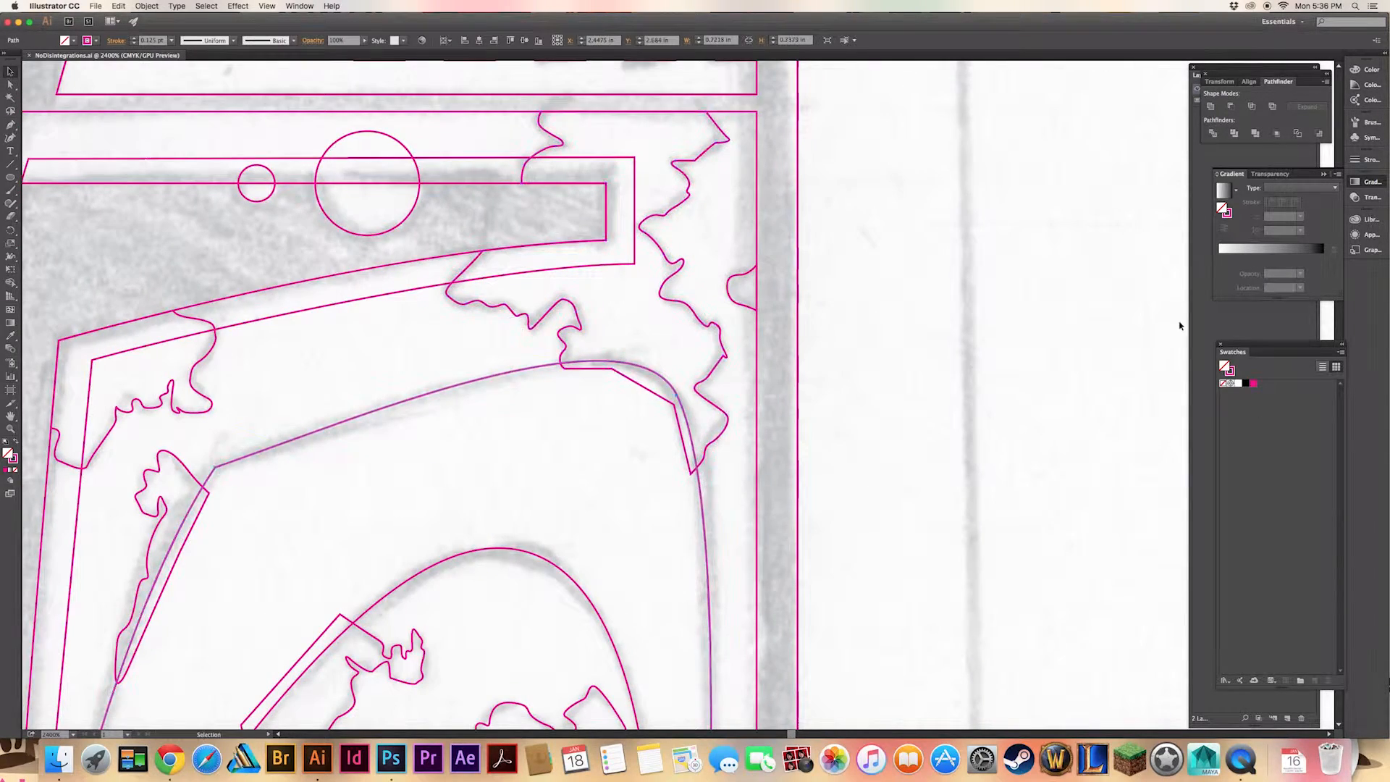
{"action": "left_click", "coordinate": [1200, 324]}
{"action": "scroll", "coordinate": [704, 397], "scroll_direction": "down", "scroll_amount": 5}
{"action": "scroll", "coordinate": [807, 422], "scroll_direction": "left", "scroll_amount": 3}
{"action": "left_click", "coordinate": [890, 447], "text": "shift"}
{"action": "left_click_drag", "start_coordinate": [1245, 67], "coordinate": [1087, 64]}
{"action": "left_click", "coordinate": [1251, 107]}
{"action": "key", "text": "super+f"}
{"action": "scroll", "coordinate": [906, 301], "scroll_direction": "up", "scroll_amount": 5}
{"action": "scroll", "coordinate": [906, 301], "scroll_direction": "right", "scroll_amount": 1}
Subtract the outer arch from the large damage patch at its upper-right corner and paste the arch back.
{"action": "left_click", "coordinate": [781, 403]}
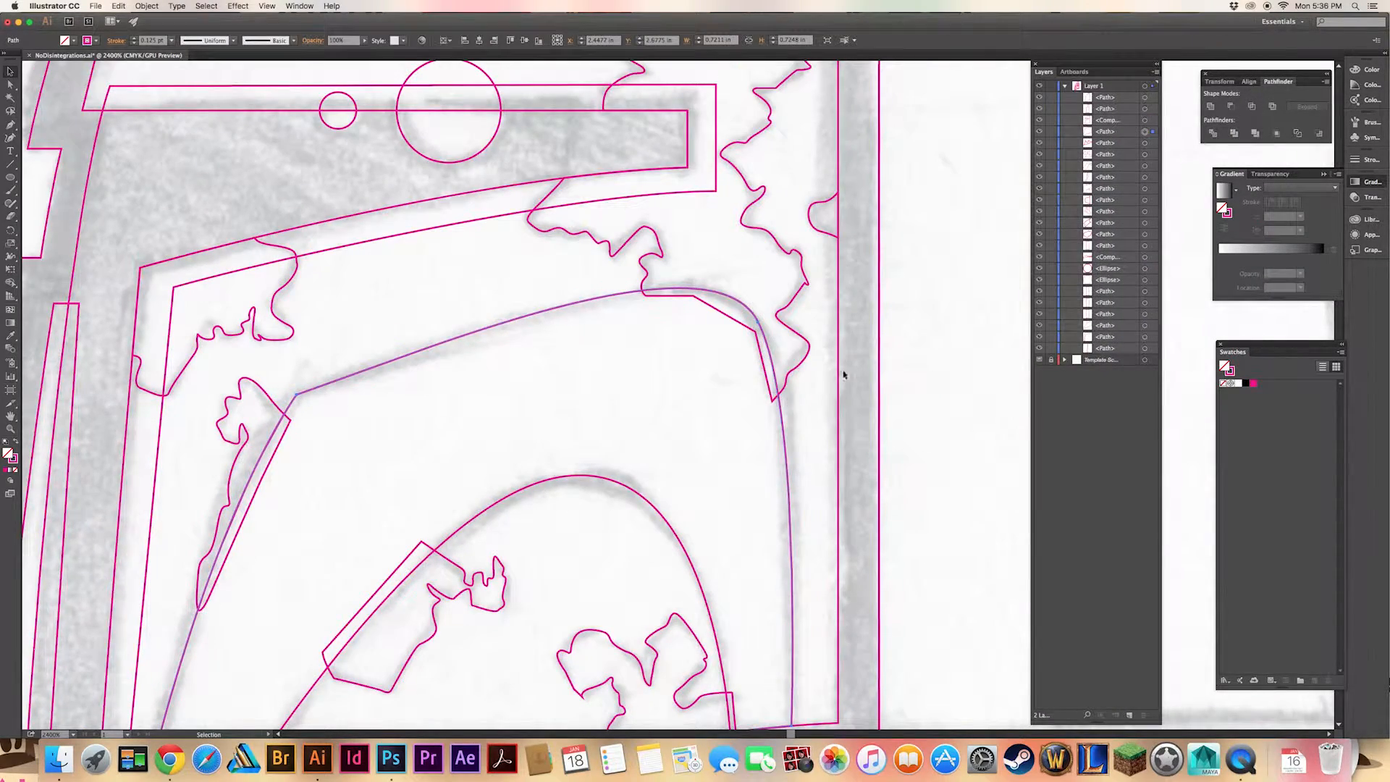
{"action": "left_click", "coordinate": [805, 356], "text": "shift"}
{"action": "left_click", "coordinate": [1234, 106]}
{"action": "key", "text": "super+f"}
Subtract the outer arch from the narrow damage strip on its left side and paste the arch back.
{"action": "scroll", "coordinate": [925, 112], "scroll_direction": "down", "scroll_amount": 3}
{"action": "scroll", "coordinate": [925, 111], "scroll_direction": "left", "scroll_amount": 5}
{"action": "left_click", "coordinate": [499, 327], "text": "shift"}
{"action": "left_click", "coordinate": [1234, 106]}
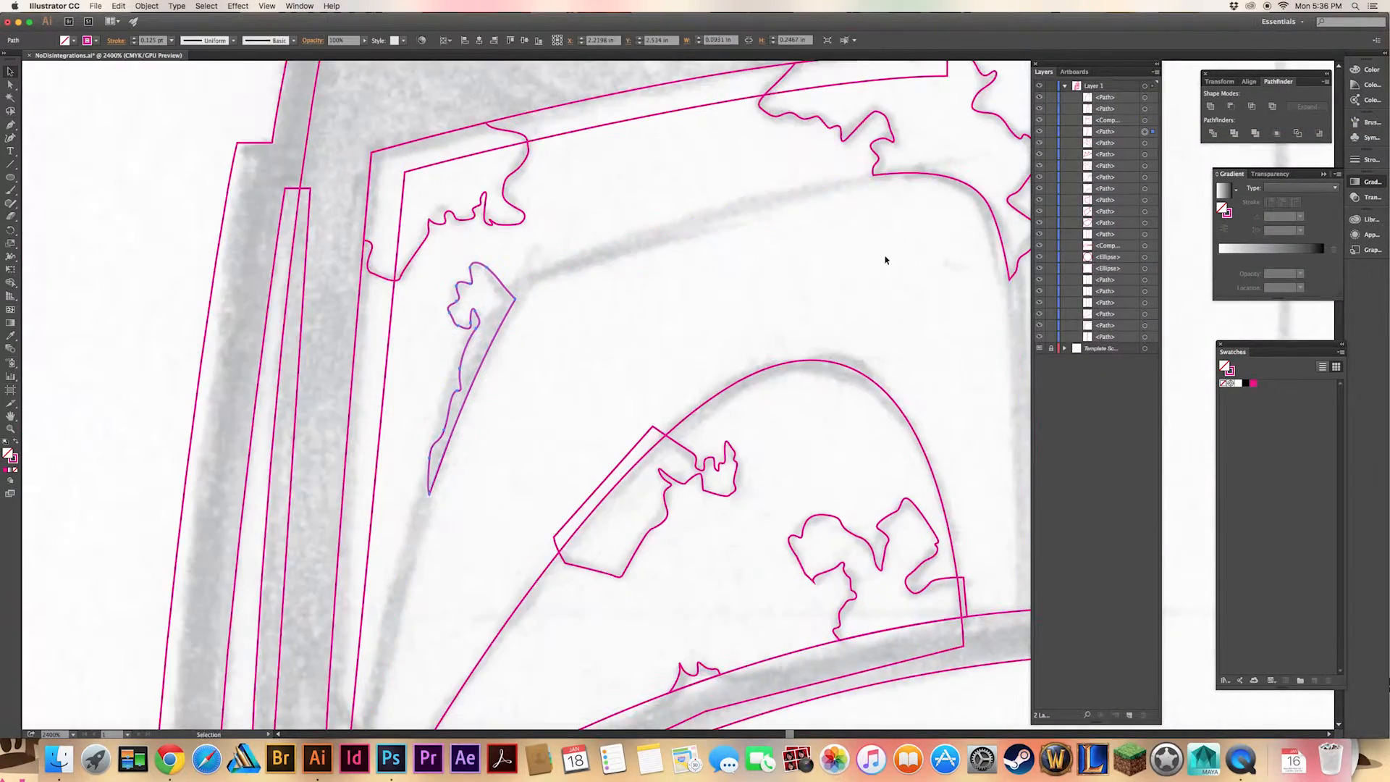
{"action": "key", "text": "super+f"}
Try Minus Front between the inner arch and its left damage patch, and between the outer and inner arches.
{"action": "scroll", "coordinate": [885, 260], "scroll_direction": "down", "scroll_amount": 3}
{"action": "scroll", "coordinate": [885, 260], "scroll_direction": "right", "scroll_amount": 4}
{"action": "left_click", "coordinate": [765, 310]}
{"action": "left_click", "coordinate": [518, 368], "text": "shift"}
{"action": "left_click", "coordinate": [1231, 107]}
{"action": "key", "text": "super+z"}
{"action": "left_click", "coordinate": [556, 281]}
{"action": "left_click", "coordinate": [1231, 107]}
{"action": "key", "text": "super+z"}
{"action": "left_click", "coordinate": [590, 258]}
{"action": "left_click_drag", "start_coordinate": [570, 446], "coordinate": [568, 509]}
{"action": "left_click", "coordinate": [655, 133]}
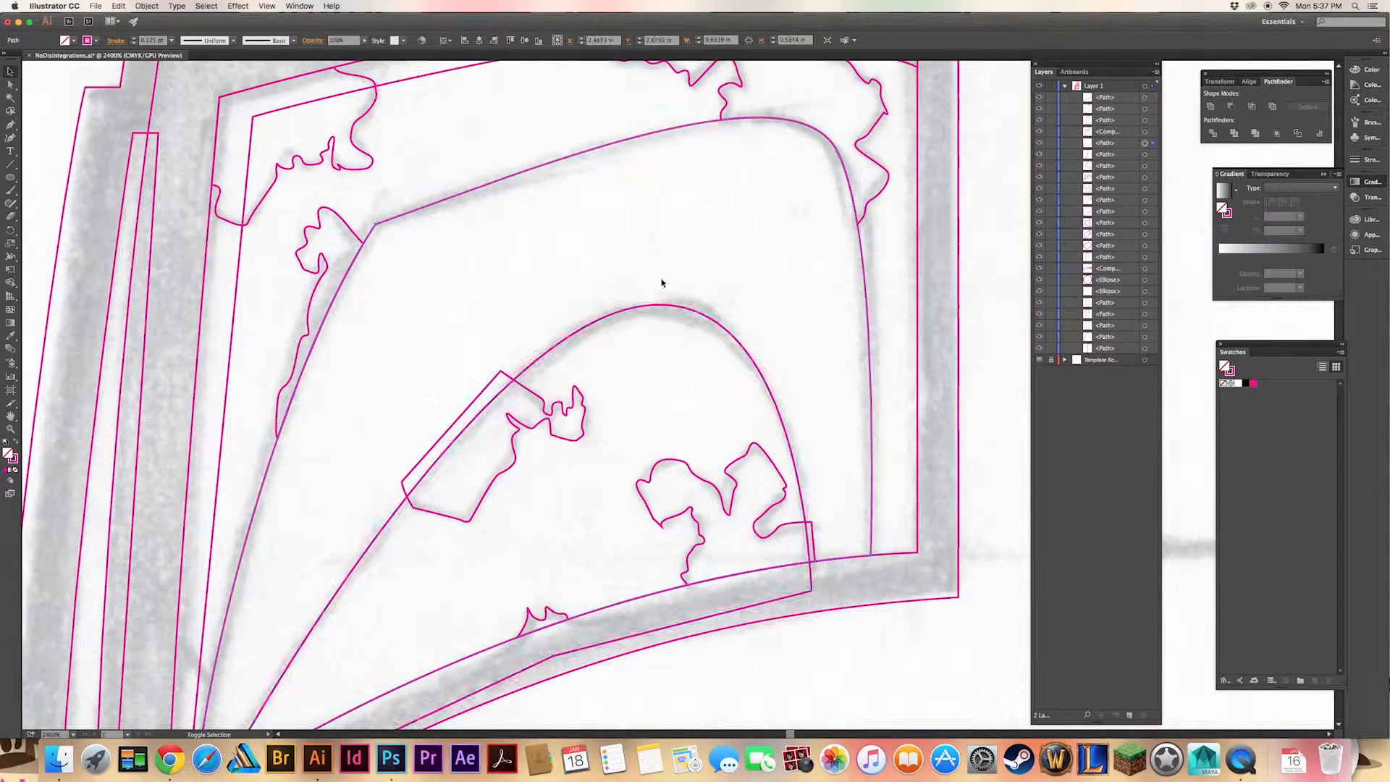
{"action": "left_click", "coordinate": [663, 305], "text": "shift"}
{"action": "left_click", "coordinate": [1231, 106]}
Search Google Images in Chrome for "boba fett helmet profile" and open the first helmet photo.
{"action": "left_click", "coordinate": [169, 759]}
{"action": "left_click_drag", "start_coordinate": [422, 48], "coordinate": [673, 35]}
{"action": "type", "text": "boba fett he"}
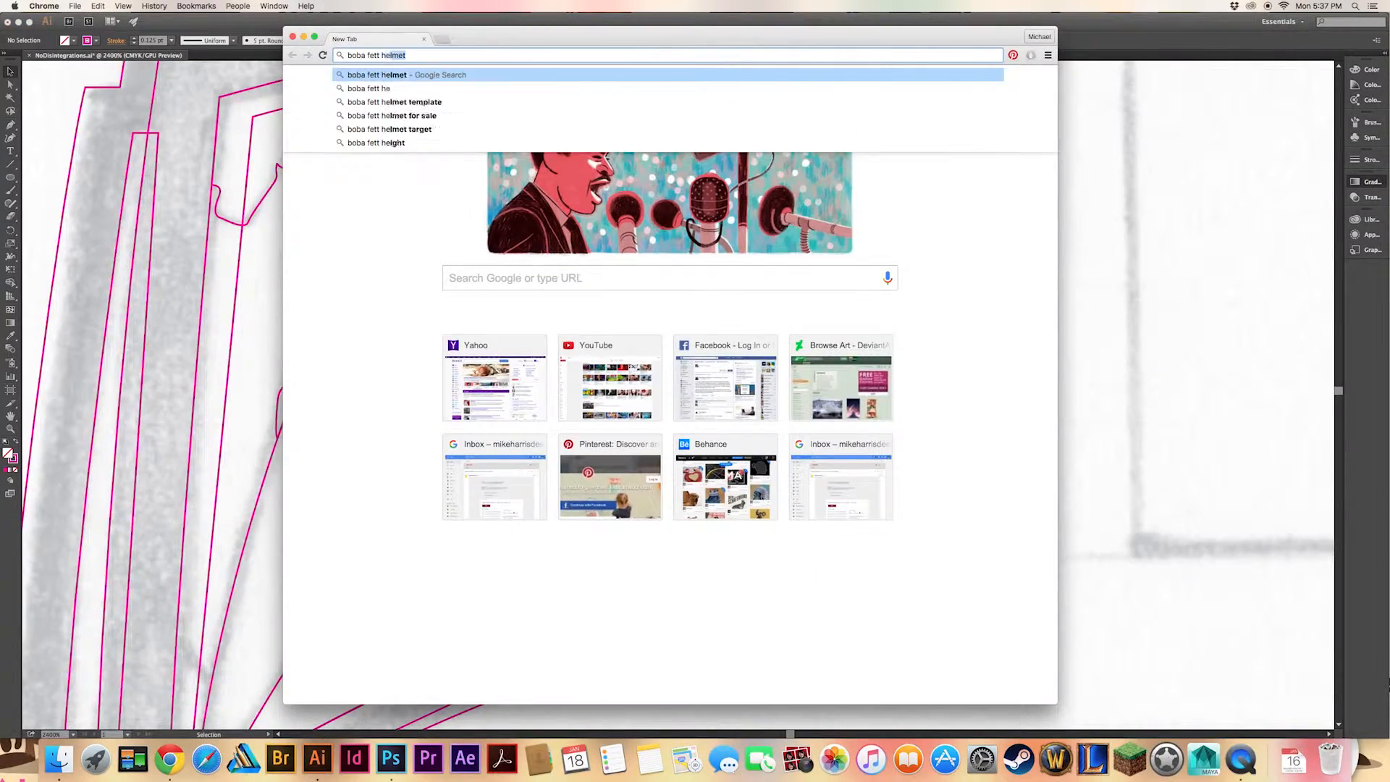
{"action": "key", "text": "Return"}
{"action": "type", "text": "profile"}
{"action": "key", "text": "Return"}
{"action": "left_click", "coordinate": [402, 268]}
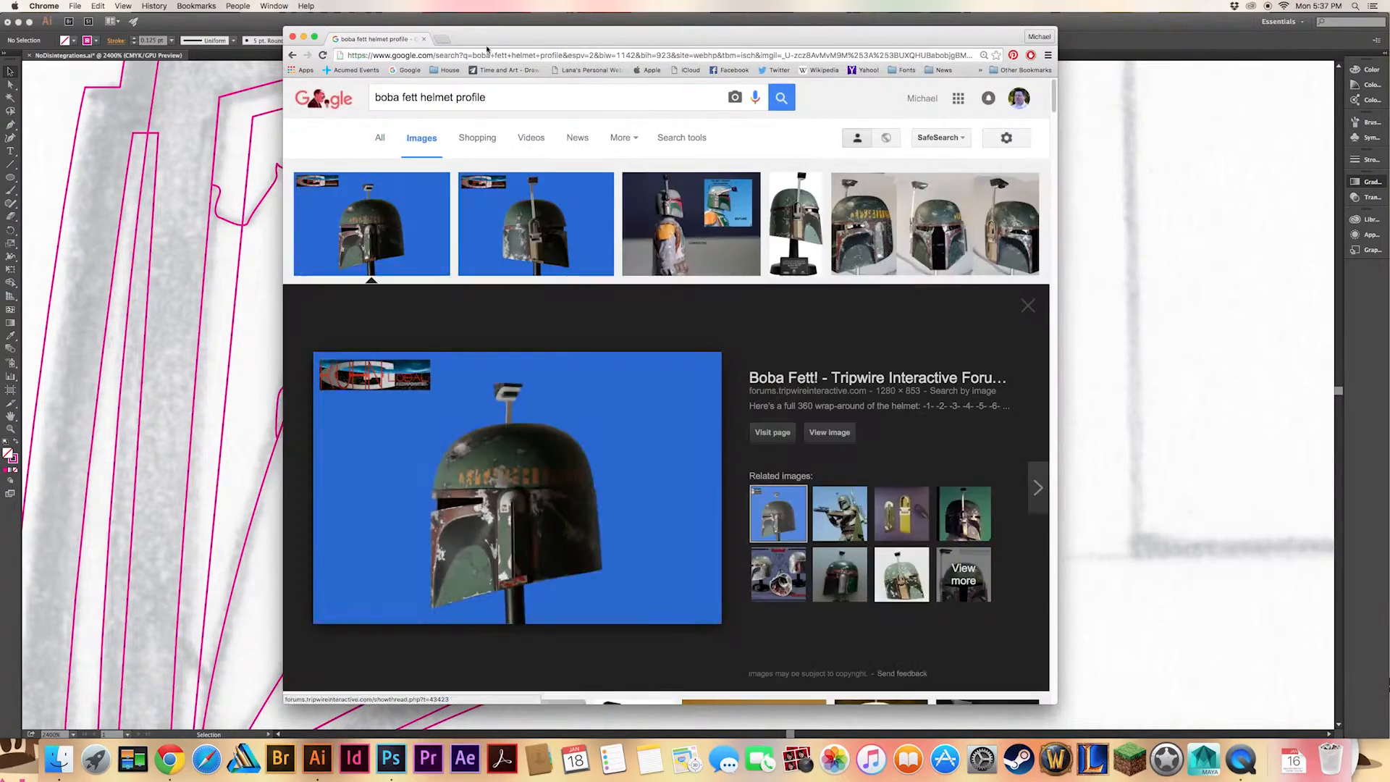
Place the browser window with the helmet photo beside the artwork.
{"action": "left_click_drag", "start_coordinate": [474, 37], "coordinate": [630, 23]}
{"action": "left_click_drag", "start_coordinate": [1212, 362], "coordinate": [922, 362]}
{"action": "left_click_drag", "start_coordinate": [645, 34], "coordinate": [1073, 66]}
Smooth the outer arch's sharp upper-left corner into one continuous curve.
{"action": "left_click", "coordinate": [419, 231]}
{"action": "key", "text": "super+minus"}
{"action": "key", "text": "super+minus"}
{"action": "key", "text": "a"}
{"action": "left_click", "coordinate": [504, 292]}
{"action": "left_click_drag", "start_coordinate": [515, 304], "coordinate": [789, 369]}
Compare the traced arches with the helmet reference photo in Chrome.
{"action": "left_click", "coordinate": [164, 766]}
{"action": "left_click", "coordinate": [39, 36]}
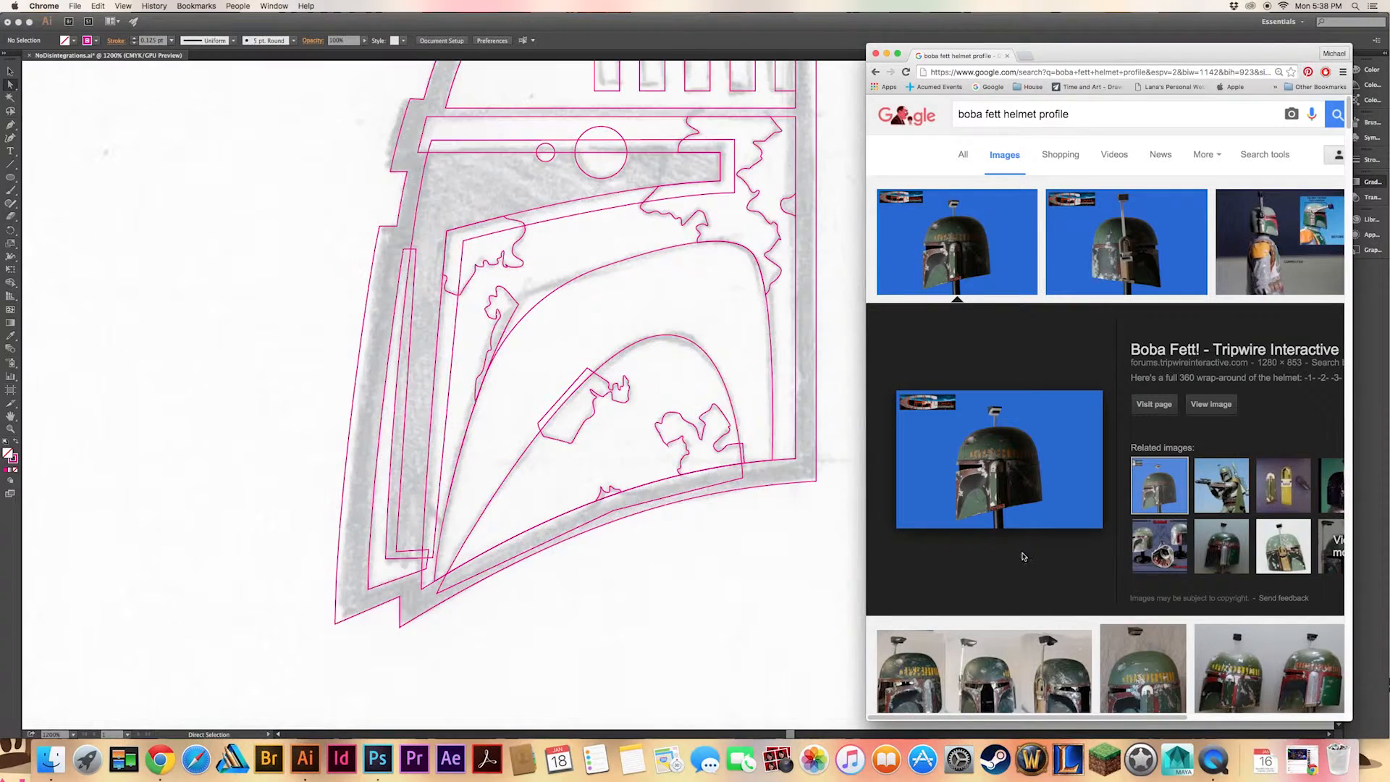
{"action": "left_click", "coordinate": [611, 228]}
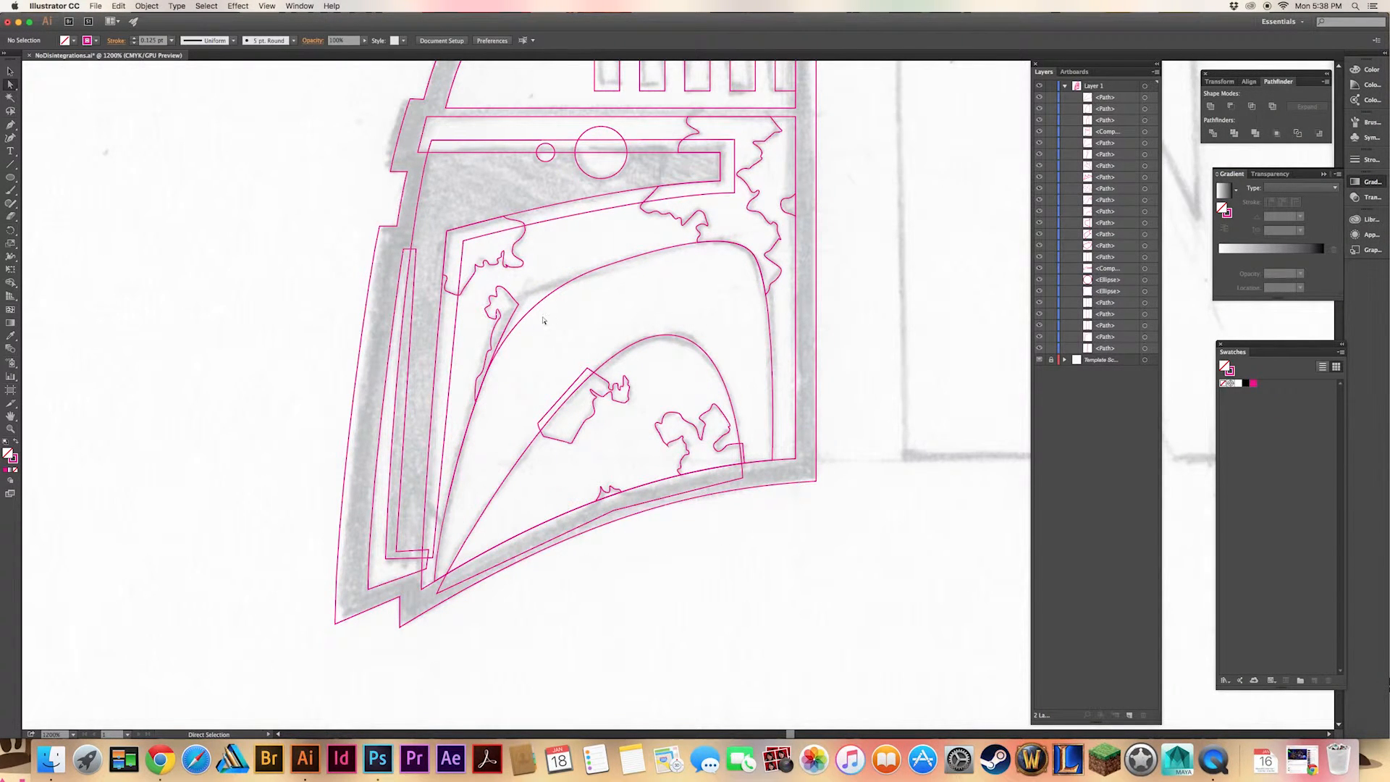
Move the inner arch's peak anchor up and to the left to make the arch taller and rounder.
{"action": "scroll", "coordinate": [552, 314], "scroll_direction": "up", "scroll_amount": 3}
{"action": "left_click", "coordinate": [676, 310]}
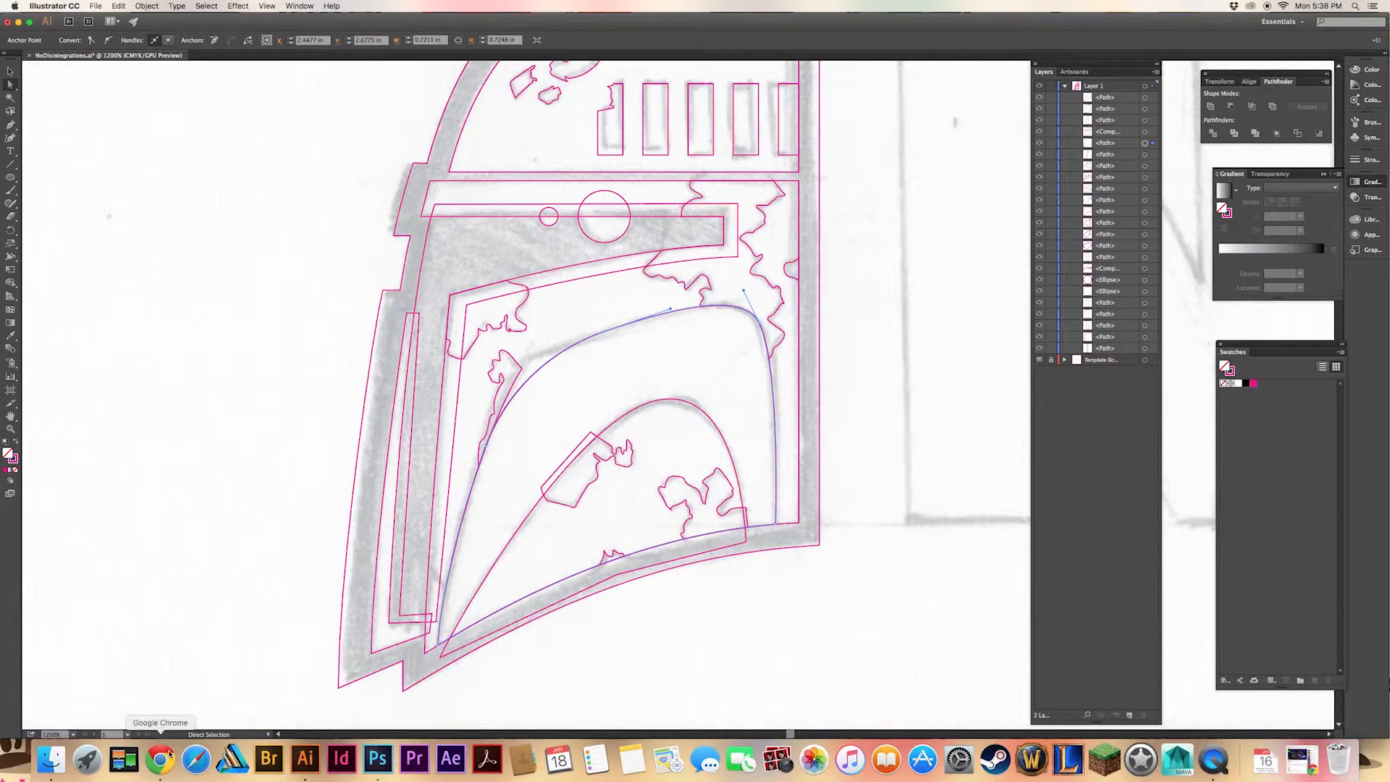
{"action": "key", "text": "super+Tab"}
{"action": "left_click_drag", "start_coordinate": [705, 415], "coordinate": [643, 371]}
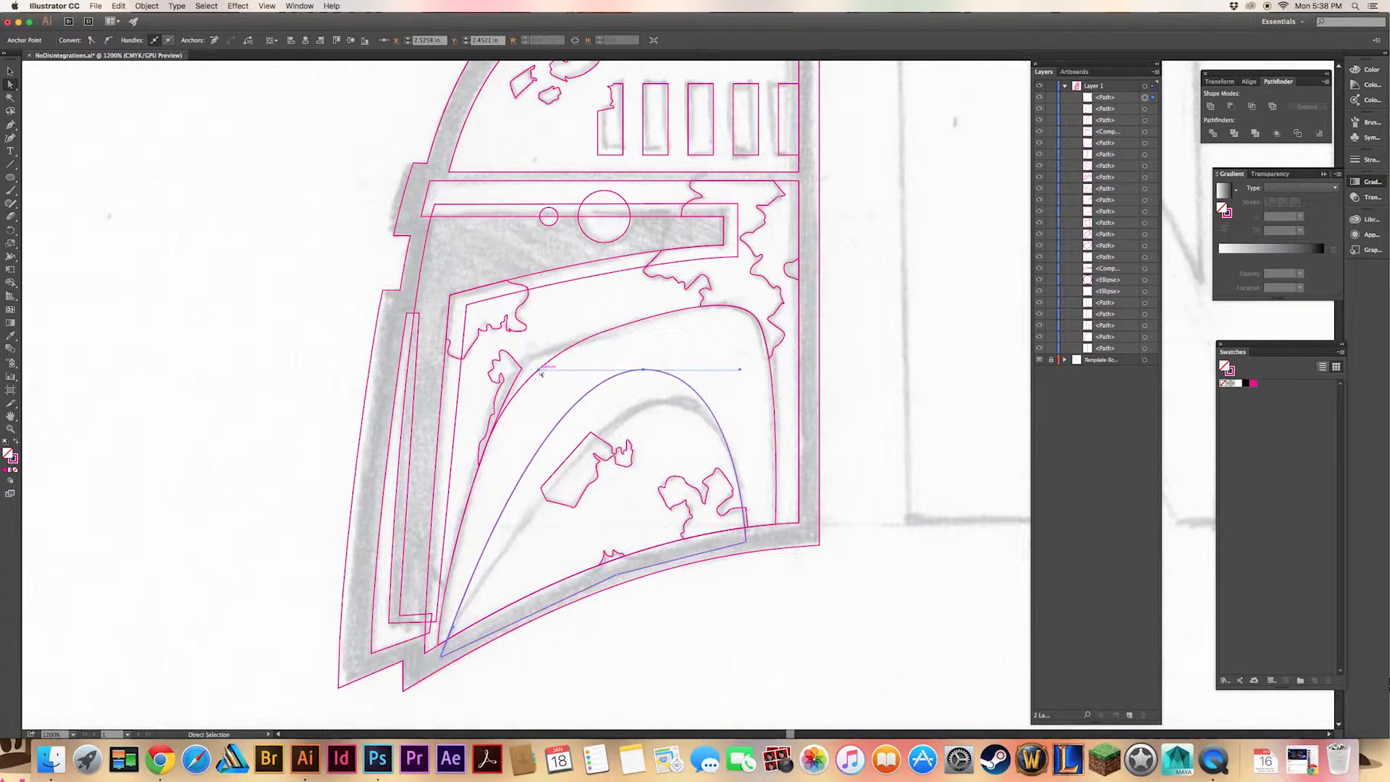
Adjust the curve of the outer arch at its left shoulder and upper-right bend.
{"action": "left_click", "coordinate": [506, 398]}
{"action": "left_click_drag", "start_coordinate": [609, 324], "coordinate": [608, 318]}
{"action": "left_click_drag", "start_coordinate": [761, 307], "coordinate": [763, 315]}
Delete the outer arch path.
{"action": "key", "text": "p"}
{"action": "left_click", "coordinate": [762, 314]}
{"action": "key", "text": "Delete"}
{"action": "key", "text": "v"}
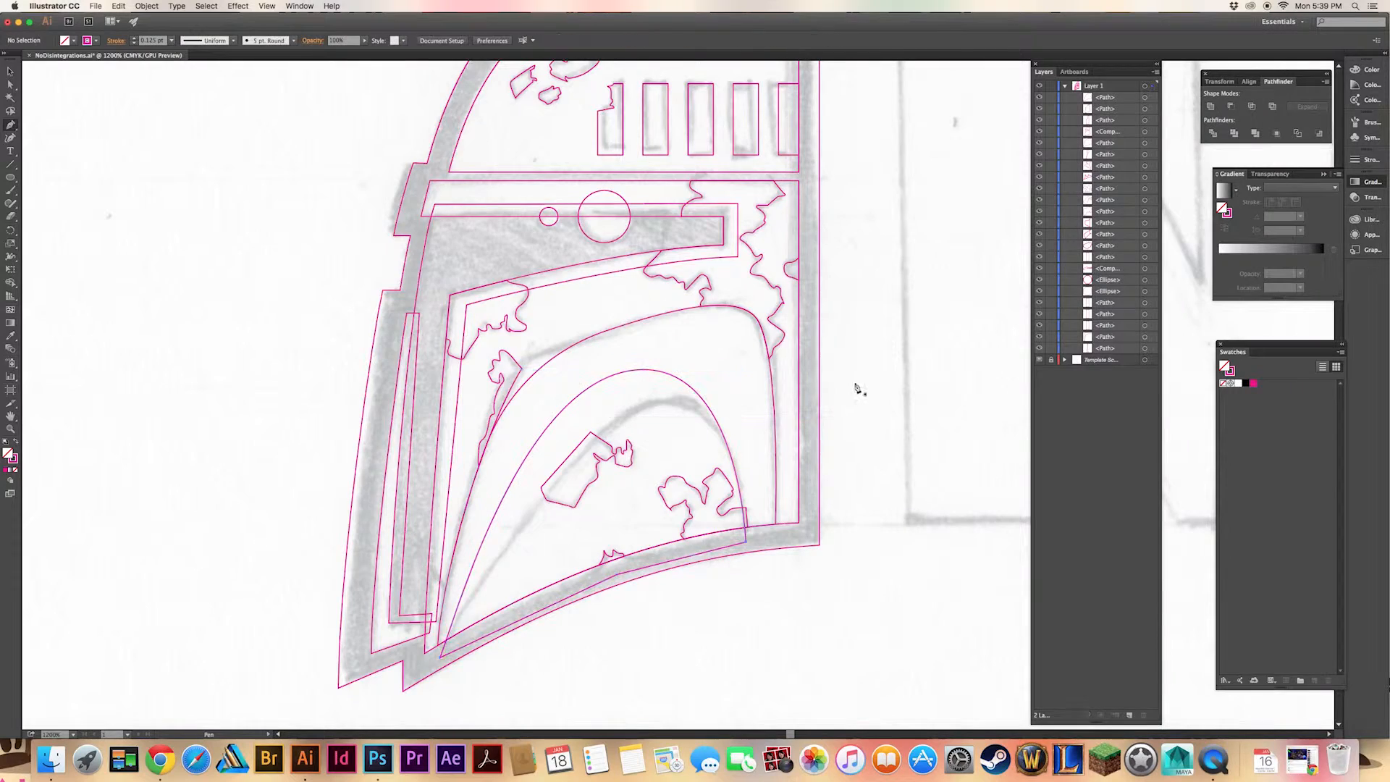
Recheck the helmet reference photo in Chrome, and trace a new outer cheek arch with the Pen tool up to the helmet's centre edge.
{"action": "key", "text": "super+Tab"}
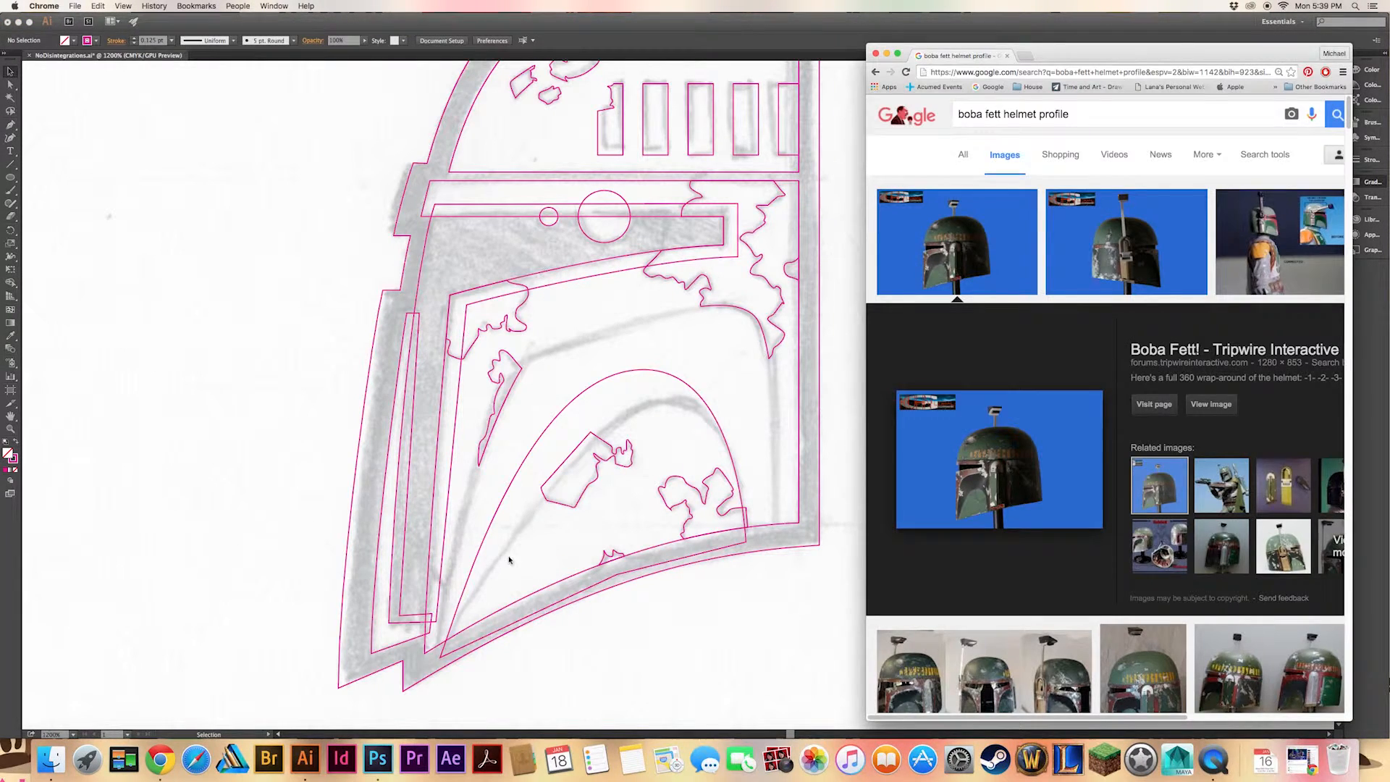
{"action": "key", "text": "super+Tab"}
{"action": "left_click", "coordinate": [439, 587]}
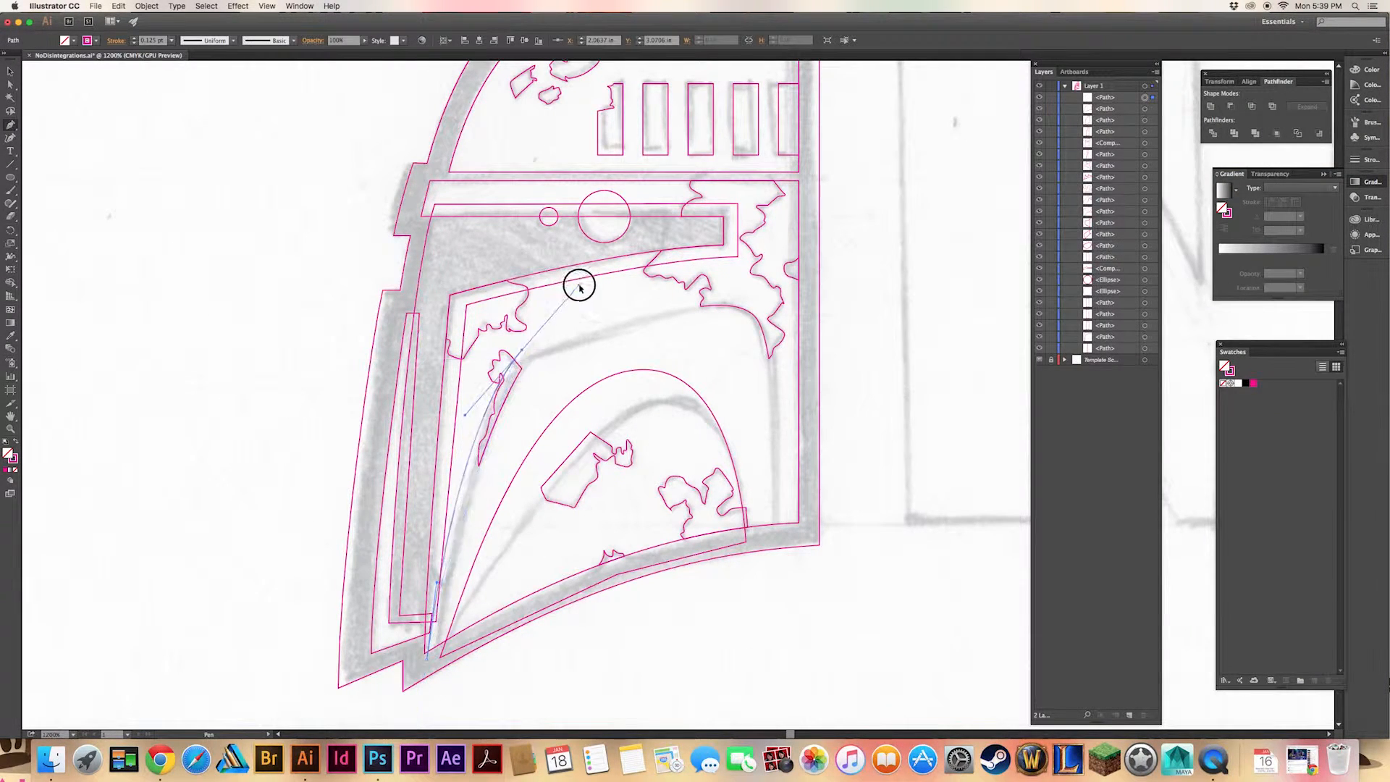
{"action": "left_click_drag", "start_coordinate": [505, 351], "coordinate": [589, 325]}
{"action": "left_click_drag", "start_coordinate": [804, 289], "coordinate": [914, 289]}
Refine the new arch's shoulder and centre-edge end, and close its path around the visor area above.
{"action": "key", "text": "a"}
{"action": "left_click_drag", "start_coordinate": [533, 350], "coordinate": [538, 338]}
{"action": "left_click_drag", "start_coordinate": [482, 362], "coordinate": [468, 371]}
{"action": "left_click_drag", "start_coordinate": [804, 290], "coordinate": [808, 283]}
{"action": "left_click_drag", "start_coordinate": [697, 282], "coordinate": [690, 286]}
{"action": "left_click_drag", "start_coordinate": [593, 311], "coordinate": [593, 307]}
{"action": "left_click", "coordinate": [438, 582]}
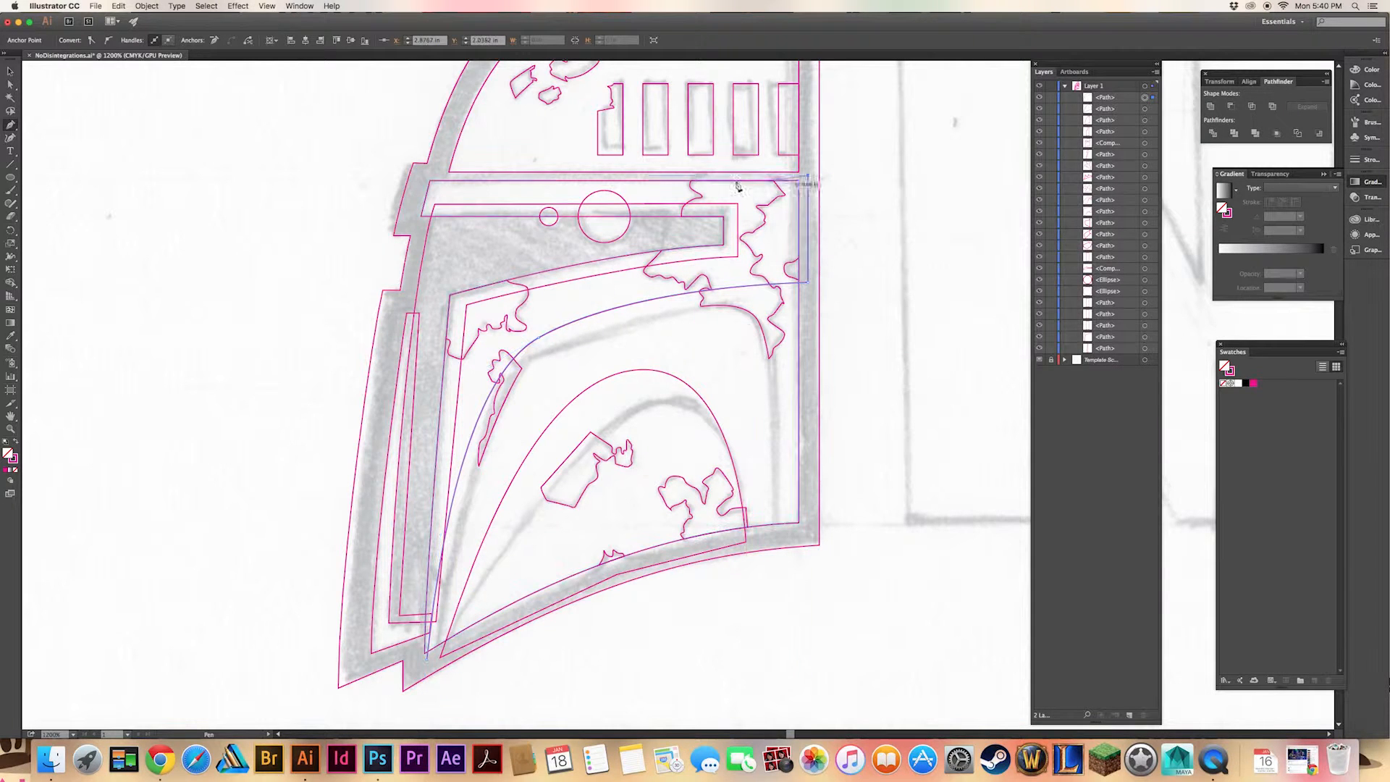
{"action": "left_click", "coordinate": [427, 659]}
Intersect the closed arch shape with the helmet's inner compound path and ungroup the result.
{"action": "key", "text": "v"}
{"action": "left_click", "coordinate": [661, 252]}
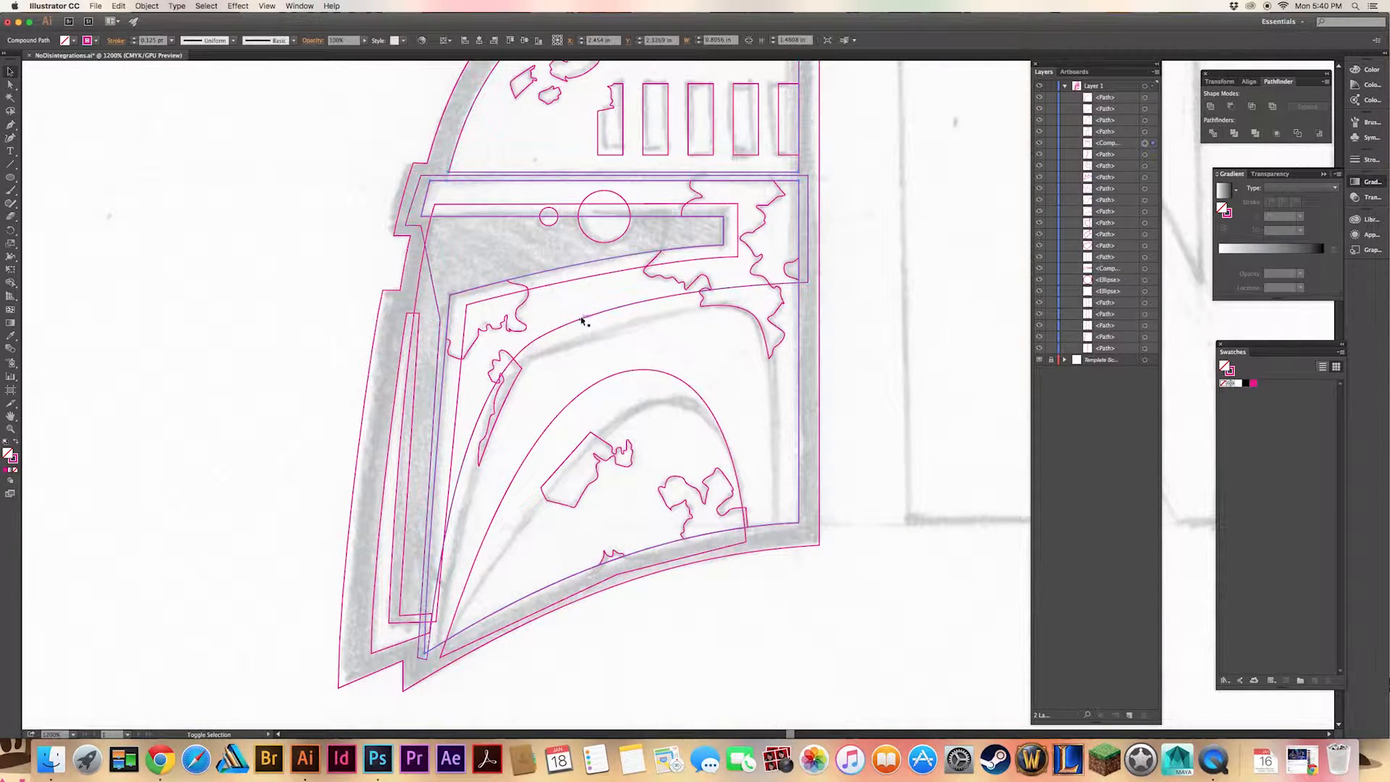
{"action": "left_click", "coordinate": [640, 255]}
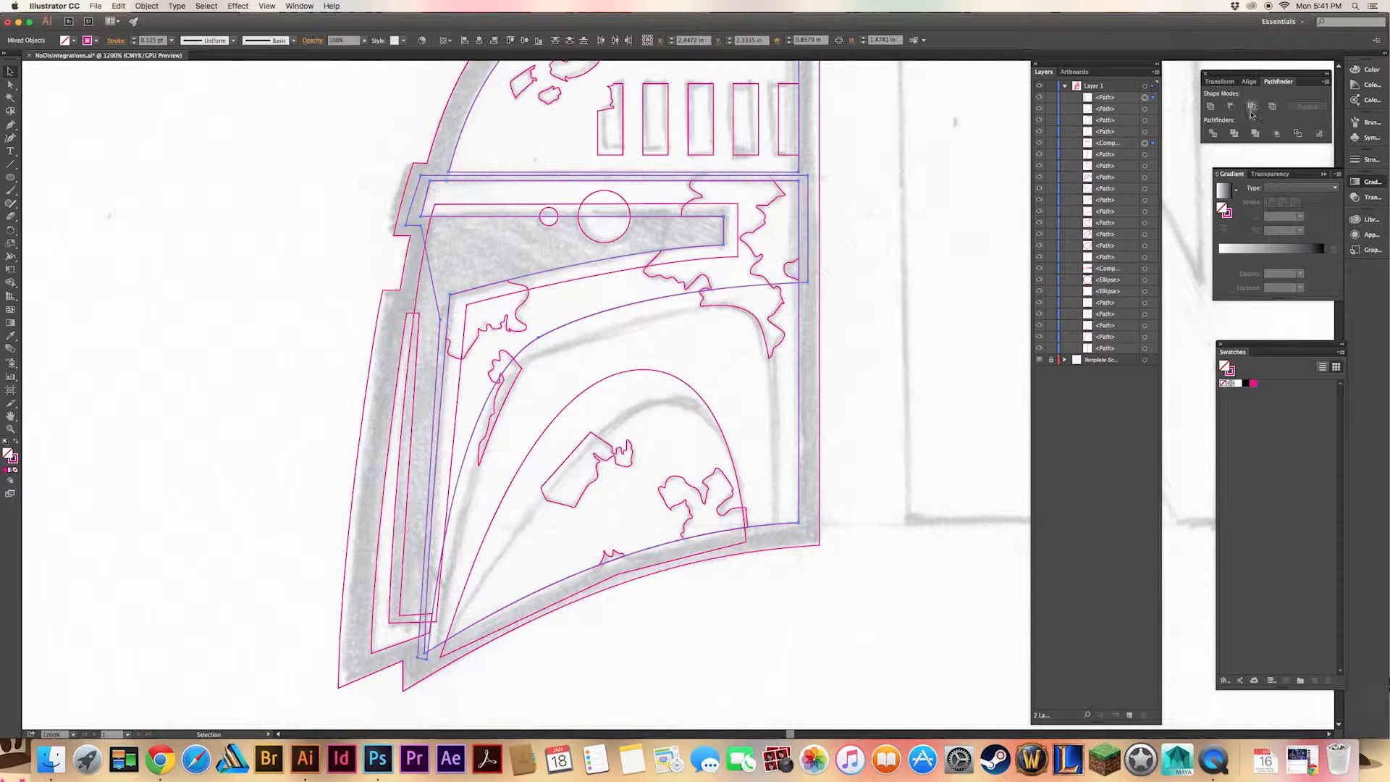
{"action": "key", "text": "super+g"}
{"action": "left_click", "coordinate": [803, 248]}
{"action": "left_click", "coordinate": [800, 248]}
{"action": "left_click_drag", "start_coordinate": [869, 210], "coordinate": [865, 259]}
{"action": "key", "text": "super+shift+g"}
Clean up the leftover pieces around the trimmed arch shape along the helmet's centre edge.
{"action": "left_click", "coordinate": [804, 221]}
{"action": "left_click", "coordinate": [793, 238]}
{"action": "left_click", "coordinate": [874, 338]}
{"action": "left_click_drag", "start_coordinate": [464, 230], "coordinate": [559, 312]}
{"action": "key", "text": "super+z"}
{"action": "left_click", "coordinate": [855, 371]}
{"action": "left_click_drag", "start_coordinate": [881, 394], "coordinate": [836, 254]}
{"action": "mouse_move", "coordinate": [463, 295]}
{"action": "left_mouse_down"}
{"action": "mouse_move", "coordinate": [450, 286]}
{"action": "mouse_move", "coordinate": [462, 271]}
{"action": "left_mouse_up"}
{"action": "key", "text": "a"}
{"action": "left_click", "coordinate": [580, 289]}
{"action": "left_click_drag", "start_coordinate": [803, 140], "coordinate": [799, 254]}
Intersect the damage mark near the centre edge with the area above the arch, and paste the copied area back in front.
{"action": "left_click", "coordinate": [730, 307]}
{"action": "key", "text": "super+c"}
{"action": "left_click", "coordinate": [701, 279], "text": "shift"}
{"action": "left_click", "coordinate": [1251, 107]}
{"action": "key", "text": "super+f"}
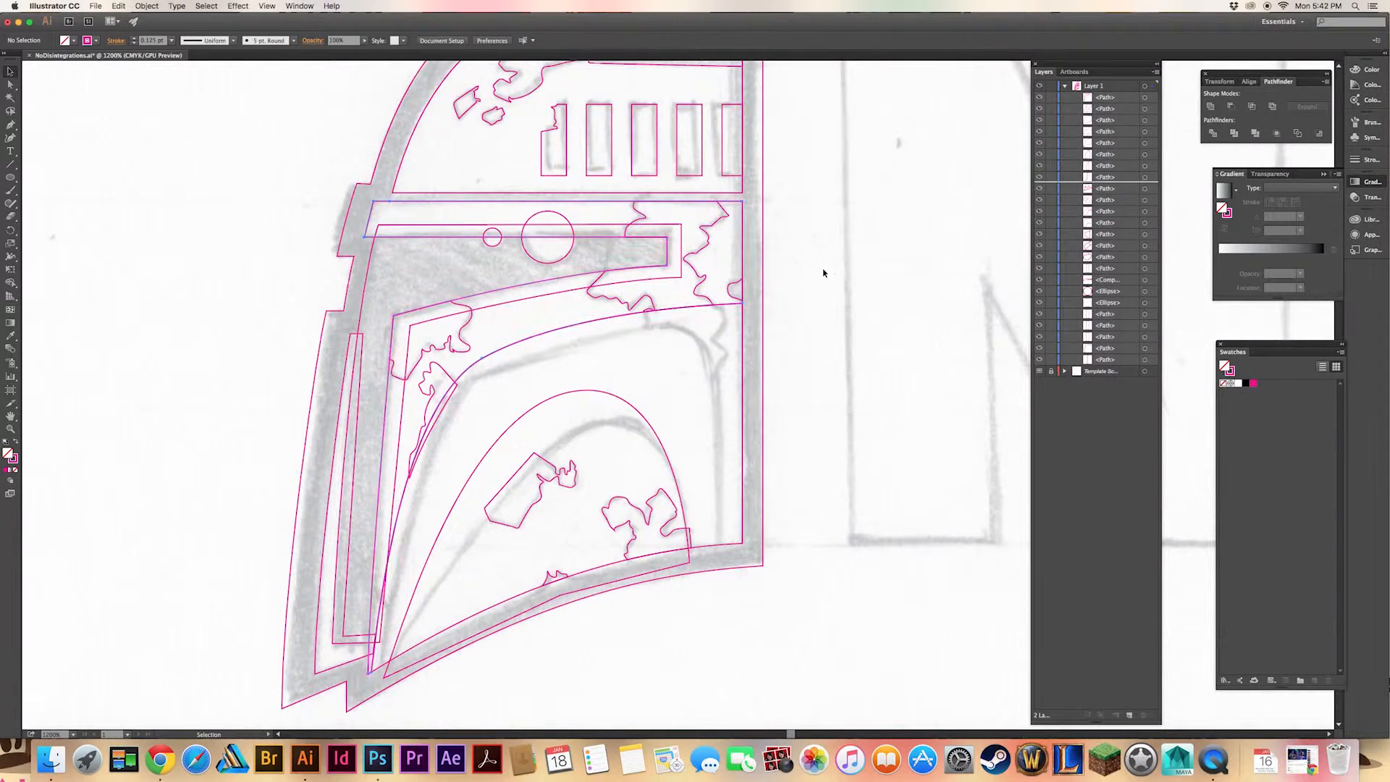
Repeat the intersection on the damage mark at the arch's left shoulder and paste the copied area back in front.
{"action": "left_click_drag", "start_coordinate": [823, 272], "coordinate": [827, 227]}
{"action": "left_click", "coordinate": [446, 321], "text": "shift"}
{"action": "key", "text": "super+4"}
{"action": "key", "text": "super+f"}
{"action": "left_click", "coordinate": [817, 305]}
{"action": "left_click_drag", "start_coordinate": [817, 304], "coordinate": [817, 279]}
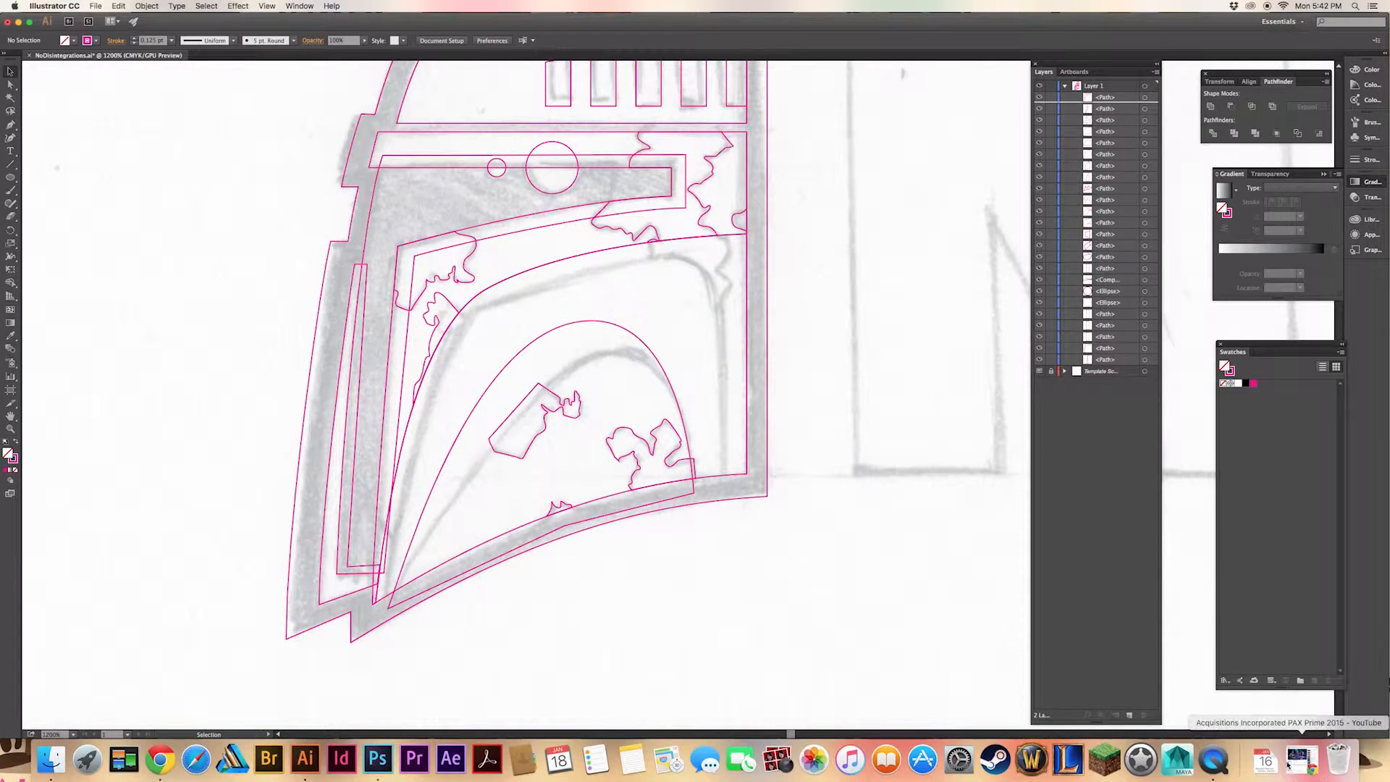
Draw a narrow vertical panel with a curved top along the helmet's centre edge down to the lower border.
{"action": "left_click", "coordinate": [149, 762]}
{"action": "left_click", "coordinate": [815, 266]}
{"action": "left_click_drag", "start_coordinate": [815, 266], "coordinate": [776, 295]}
{"action": "left_click_drag", "start_coordinate": [717, 233], "coordinate": [688, 233]}
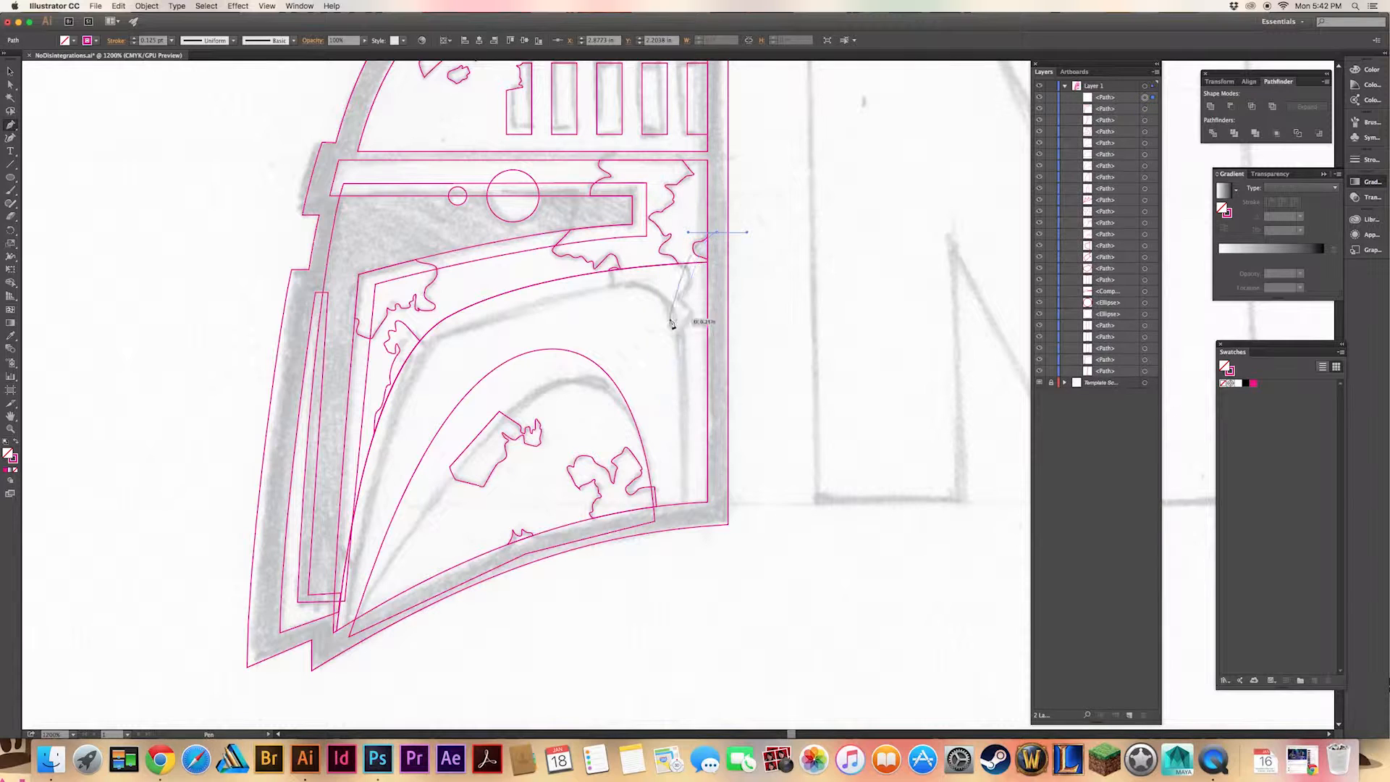
{"action": "left_click_drag", "start_coordinate": [669, 318], "coordinate": [678, 396]}
{"action": "left_click", "coordinate": [720, 513]}
{"action": "left_click", "coordinate": [717, 232]}
{"action": "key", "text": "a"}
{"action": "left_click", "coordinate": [686, 233]}
{"action": "left_click", "coordinate": [794, 323]}
Check the helmet reference in Chrome, and raise the narrow panel's top anchor to the line above the visor.
{"action": "left_click", "coordinate": [160, 758]}
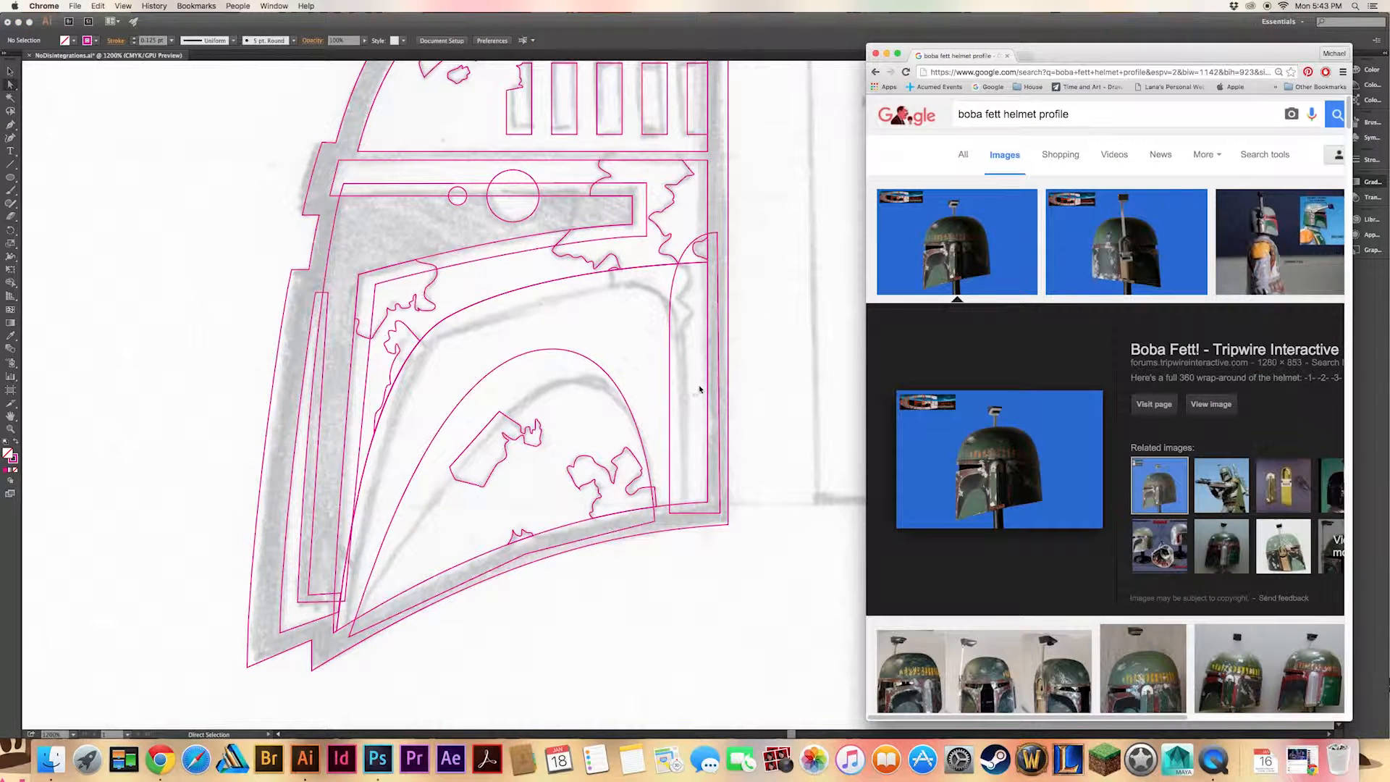
{"action": "left_click", "coordinate": [713, 199]}
{"action": "left_click", "coordinate": [688, 172]}
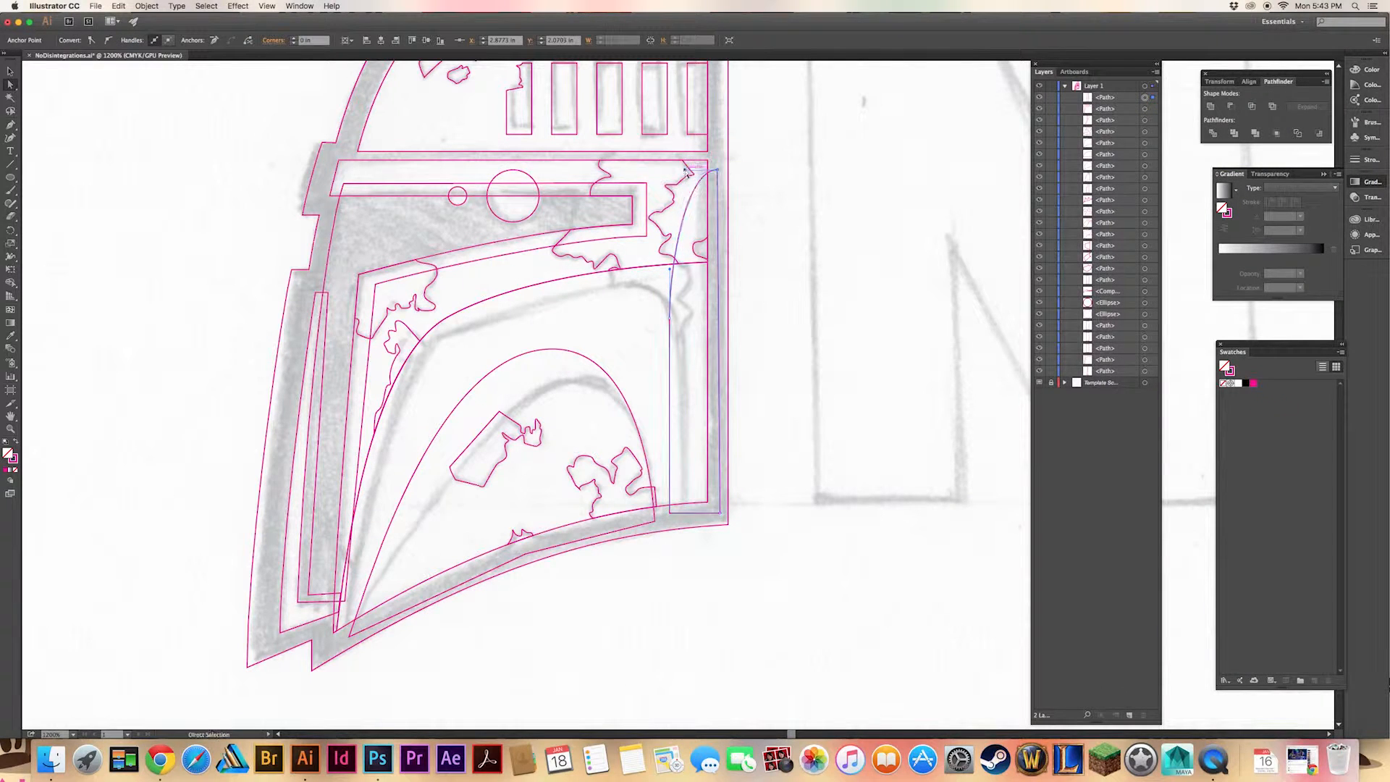
{"action": "left_click_drag", "start_coordinate": [669, 297], "coordinate": [669, 297]}
{"action": "left_click", "coordinate": [778, 321]}
{"action": "left_click_drag", "start_coordinate": [719, 172], "coordinate": [717, 159]}
{"action": "left_click", "coordinate": [767, 228]}
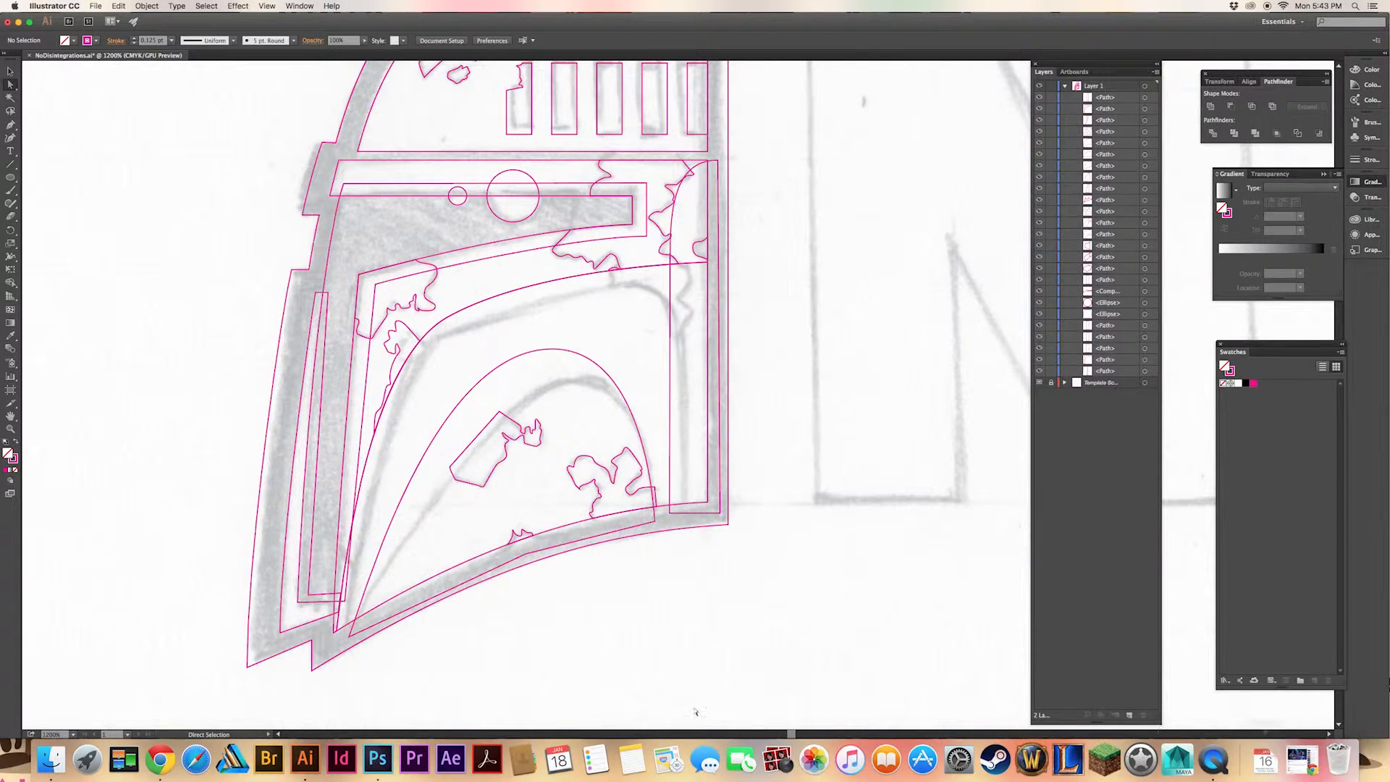
Compare with the reference photo again, and move the rectangular damage mark up and left onto the inner arch's edge.
{"action": "key", "text": "super+Tab"}
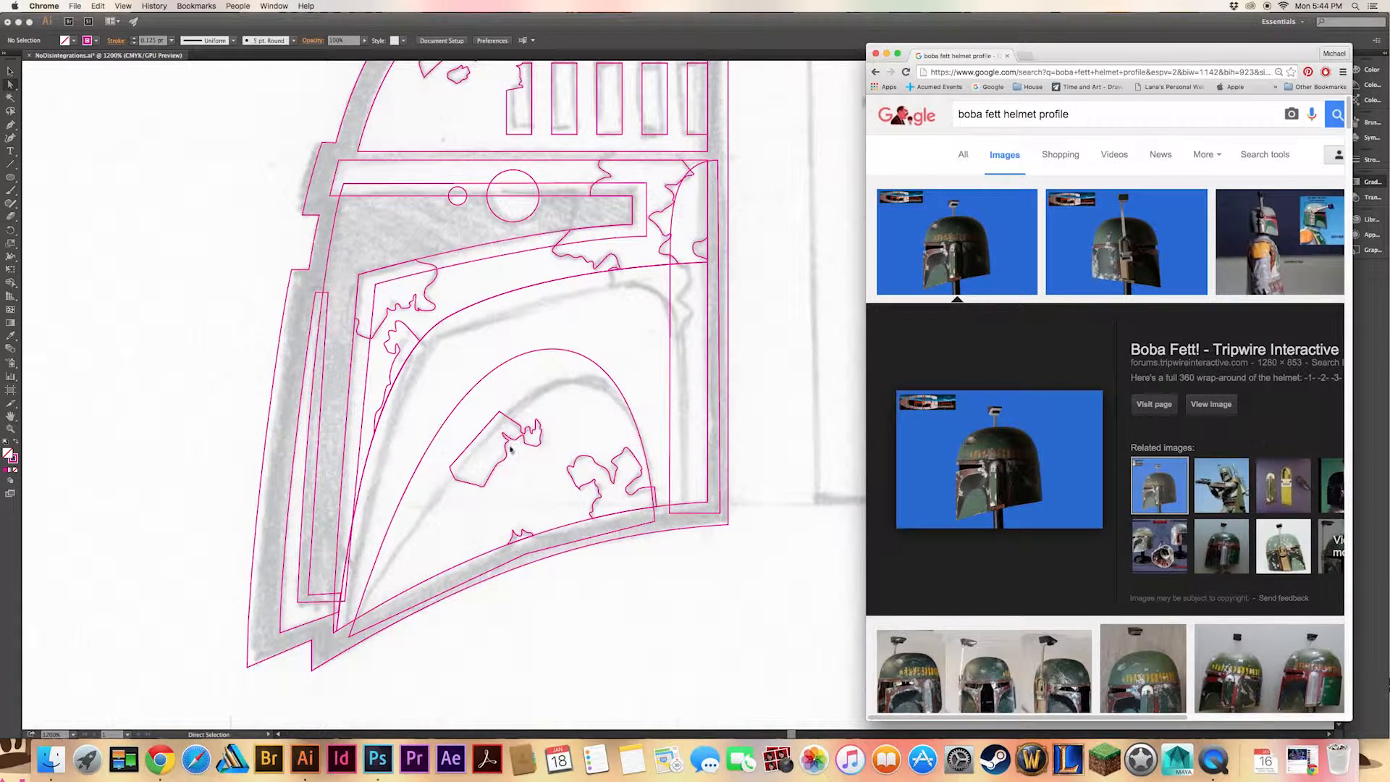
{"action": "left_click", "coordinate": [513, 461]}
{"action": "left_click_drag", "start_coordinate": [512, 461], "coordinate": [492, 423]}
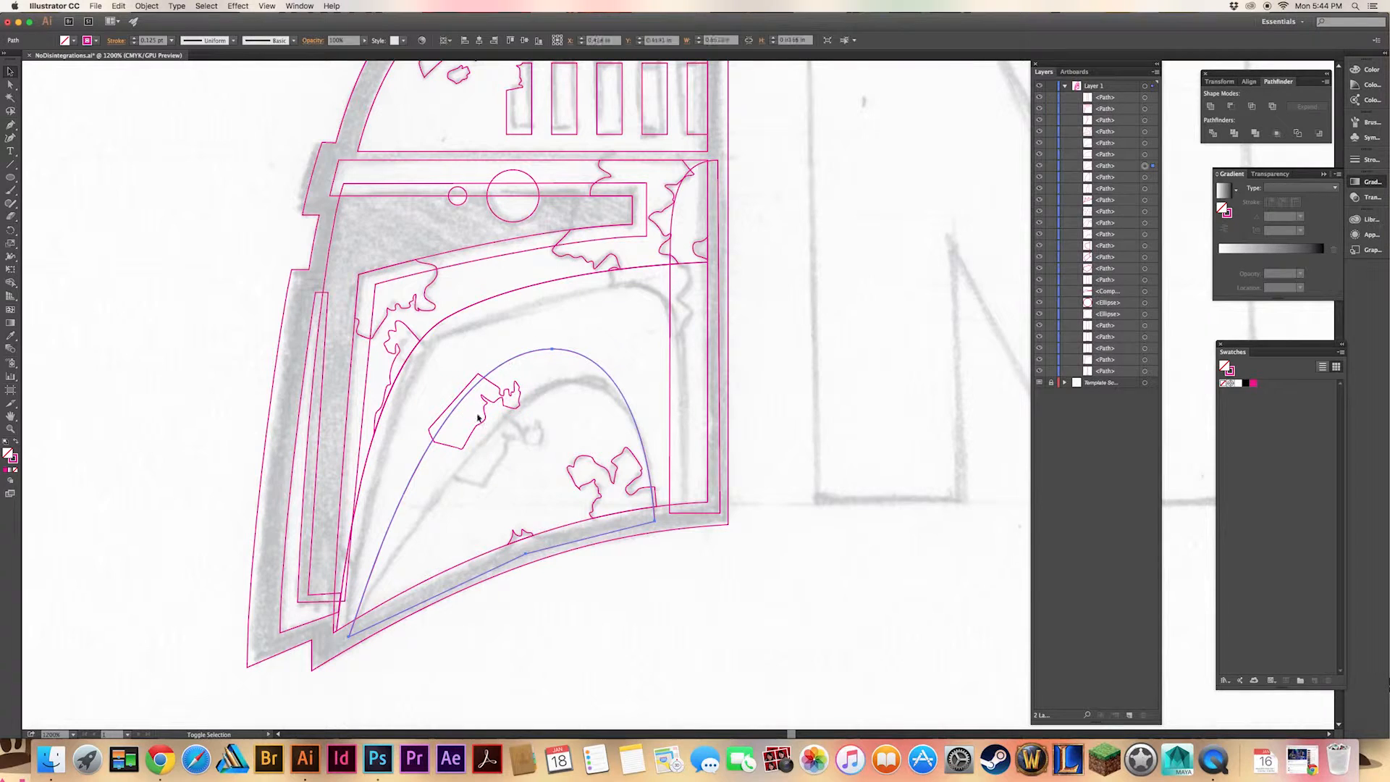
Trim the inner arch to the cheek's inner border and the moved rectangular mark to the arch.
{"action": "left_click", "coordinate": [772, 326]}
{"action": "left_click", "coordinate": [635, 485]}
{"action": "left_click", "coordinate": [686, 475]}
{"action": "left_click", "coordinate": [526, 554]}
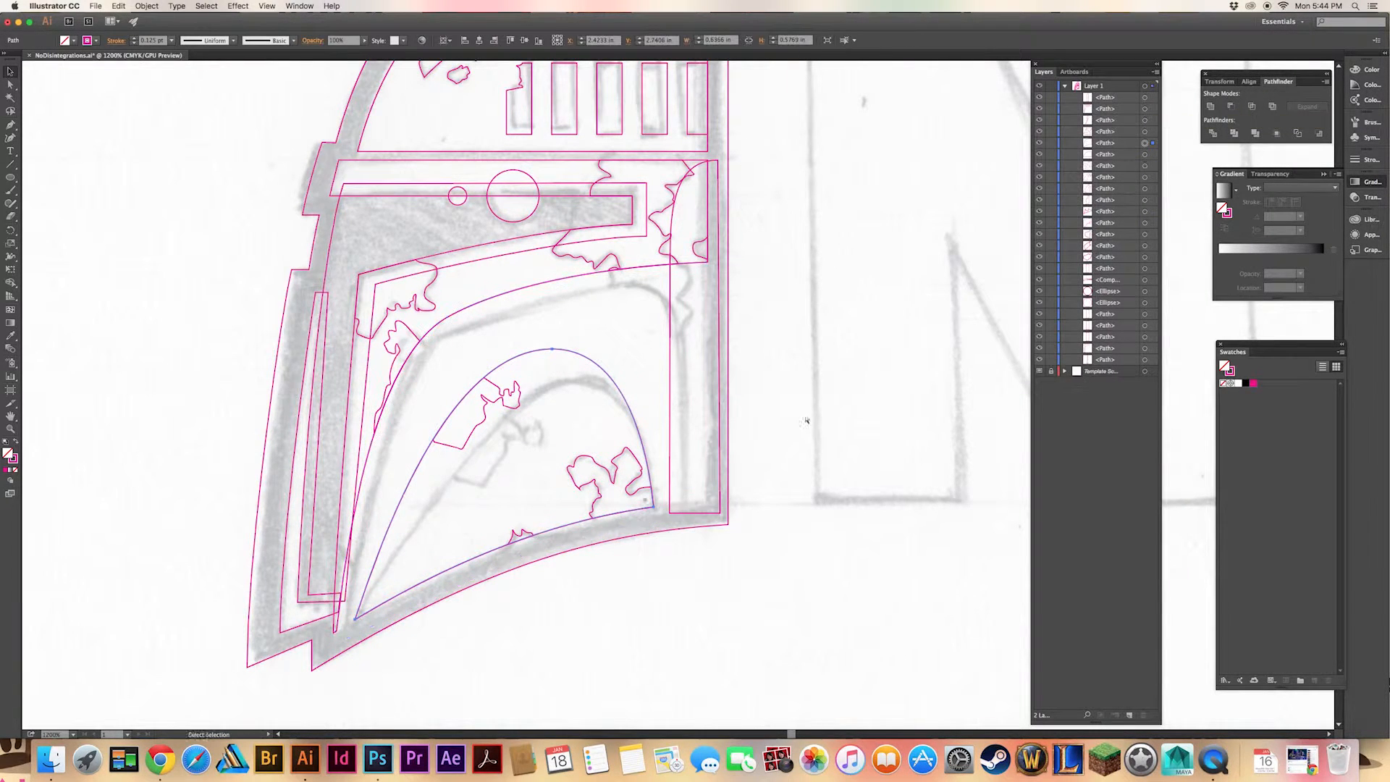
Intersect the damage mark at the inner arch's lower right with the arch, and paste the copied arch back in front.
{"action": "left_click", "coordinate": [673, 459]}
{"action": "left_click", "coordinate": [646, 459], "text": "shift"}
{"action": "key", "text": "super+4"}
{"action": "key", "text": "super+f"}
Subtract the visor outline from the overlapping cheek area with Minus Front, and paste the copied shape back in front.
{"action": "left_click_drag", "start_coordinate": [806, 372], "coordinate": [854, 289]}
{"action": "left_click", "coordinate": [451, 375]}
{"action": "left_click", "coordinate": [440, 330], "text": "shift"}
{"action": "left_click", "coordinate": [1231, 106]}
{"action": "key", "text": "super+f"}
Subtract the overlapping strip from the narrow side panel at the helmet's back, and remove the leftover corner at its lower end.
{"action": "left_click", "coordinate": [359, 554]}
{"action": "left_click", "coordinate": [342, 570], "text": "shift"}
{"action": "left_click", "coordinate": [1230, 107]}
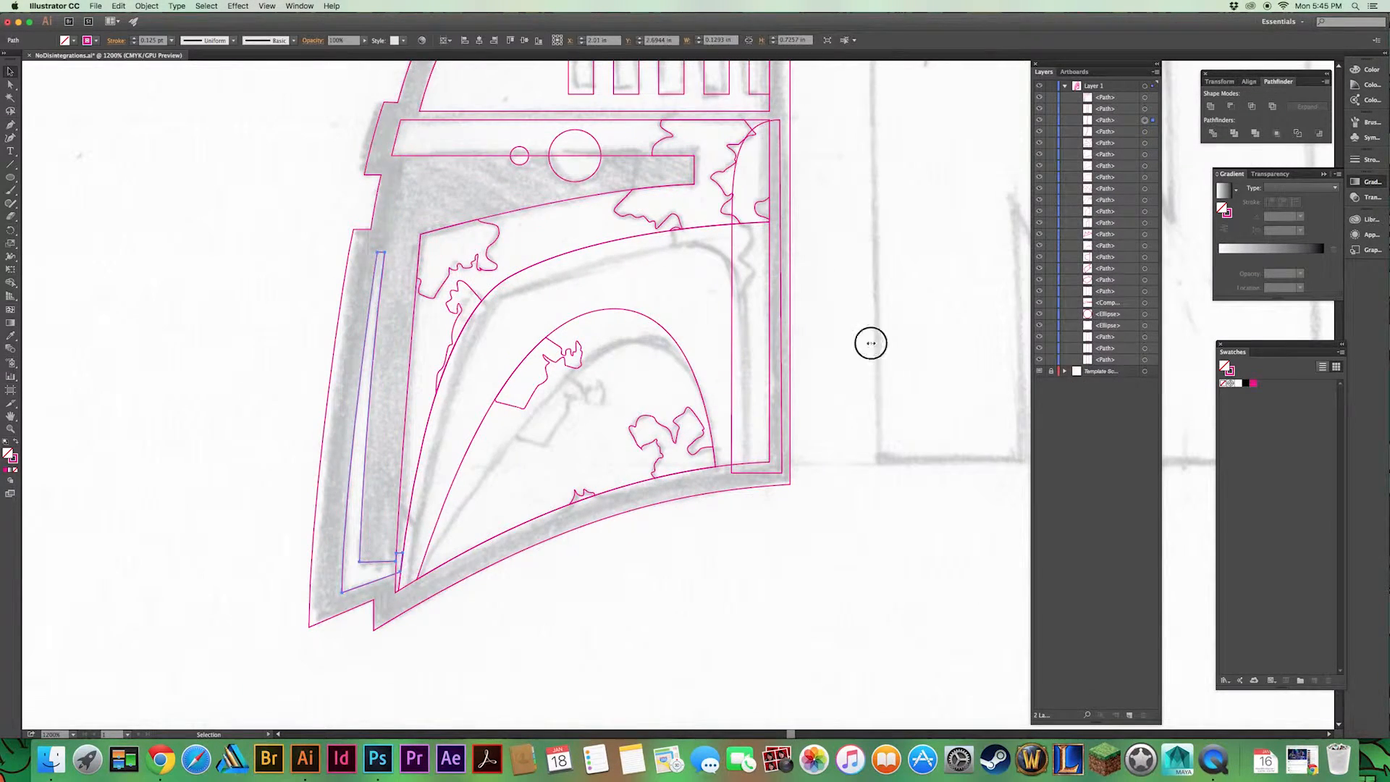
{"action": "key", "text": "super+f"}
{"action": "key", "text": "a"}
{"action": "left_click", "coordinate": [460, 661]}
{"action": "left_click", "coordinate": [398, 568]}
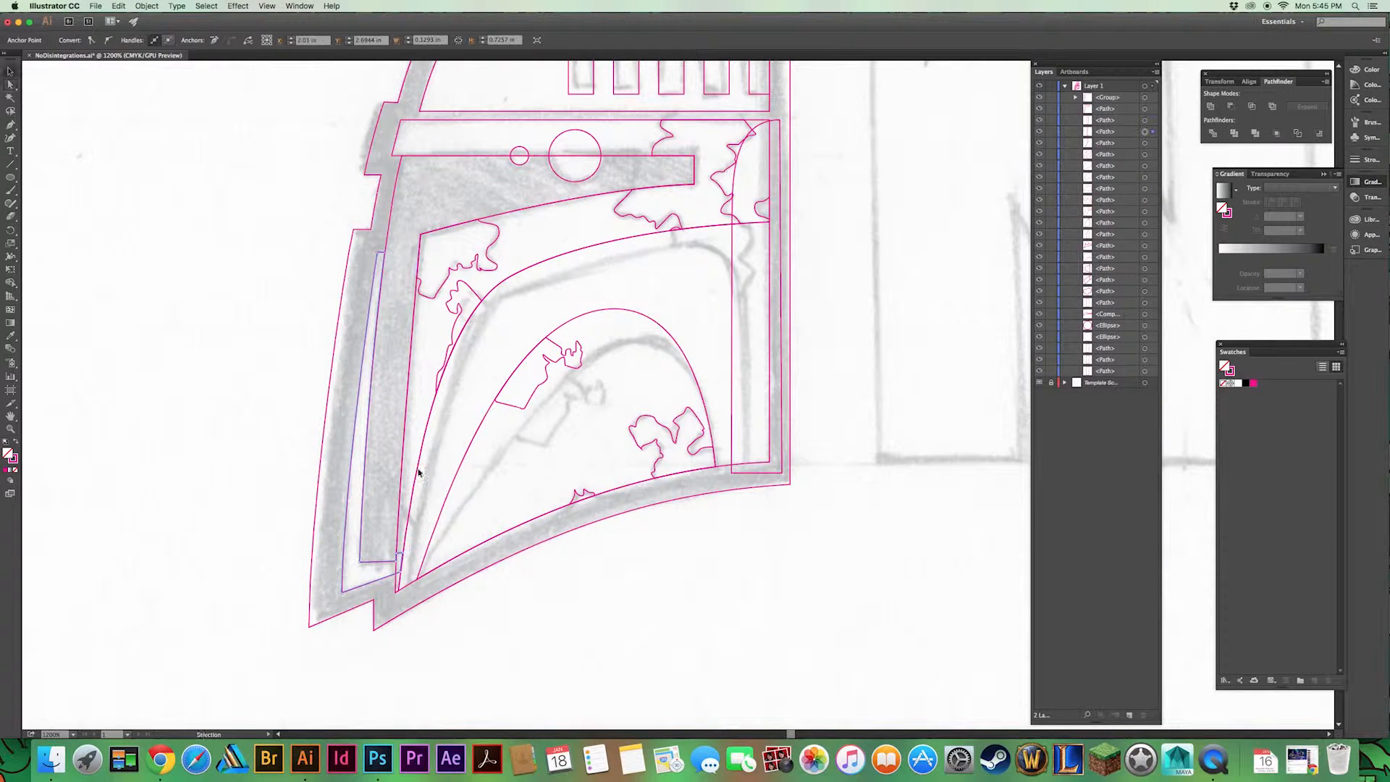
{"action": "left_click", "coordinate": [431, 658]}
Try to subtract the shape overlapping the visor area with Minus Front.
{"action": "key", "text": "v"}
{"action": "left_click", "coordinate": [693, 182]}
{"action": "left_click", "coordinate": [1230, 106]}
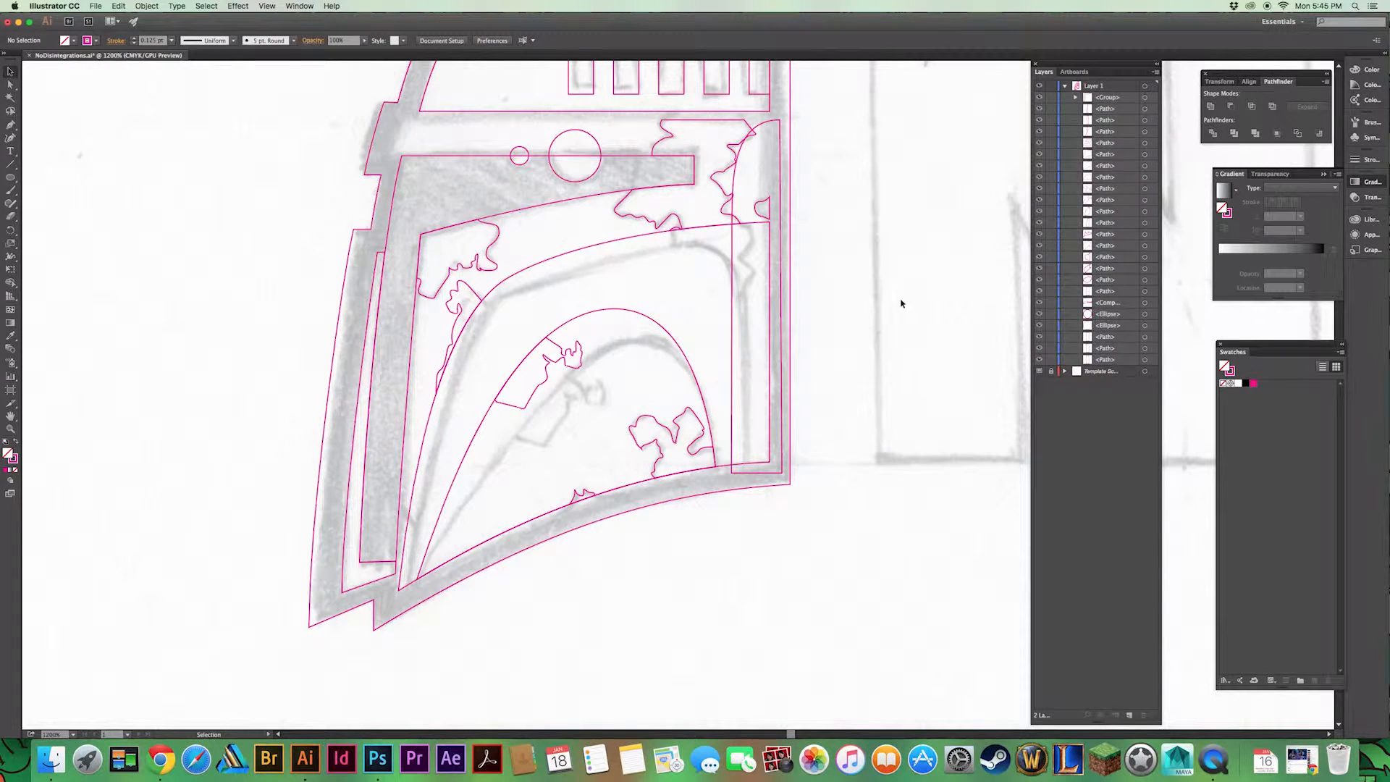
{"action": "key", "text": "super+z"}
Adjust the upper corner of the narrow vertical panel along the helmet's centre edge.
{"action": "left_click_drag", "start_coordinate": [879, 343], "coordinate": [855, 289]}
{"action": "key", "text": "a"}
{"action": "left_click_drag", "start_coordinate": [805, 480], "coordinate": [743, 549]}
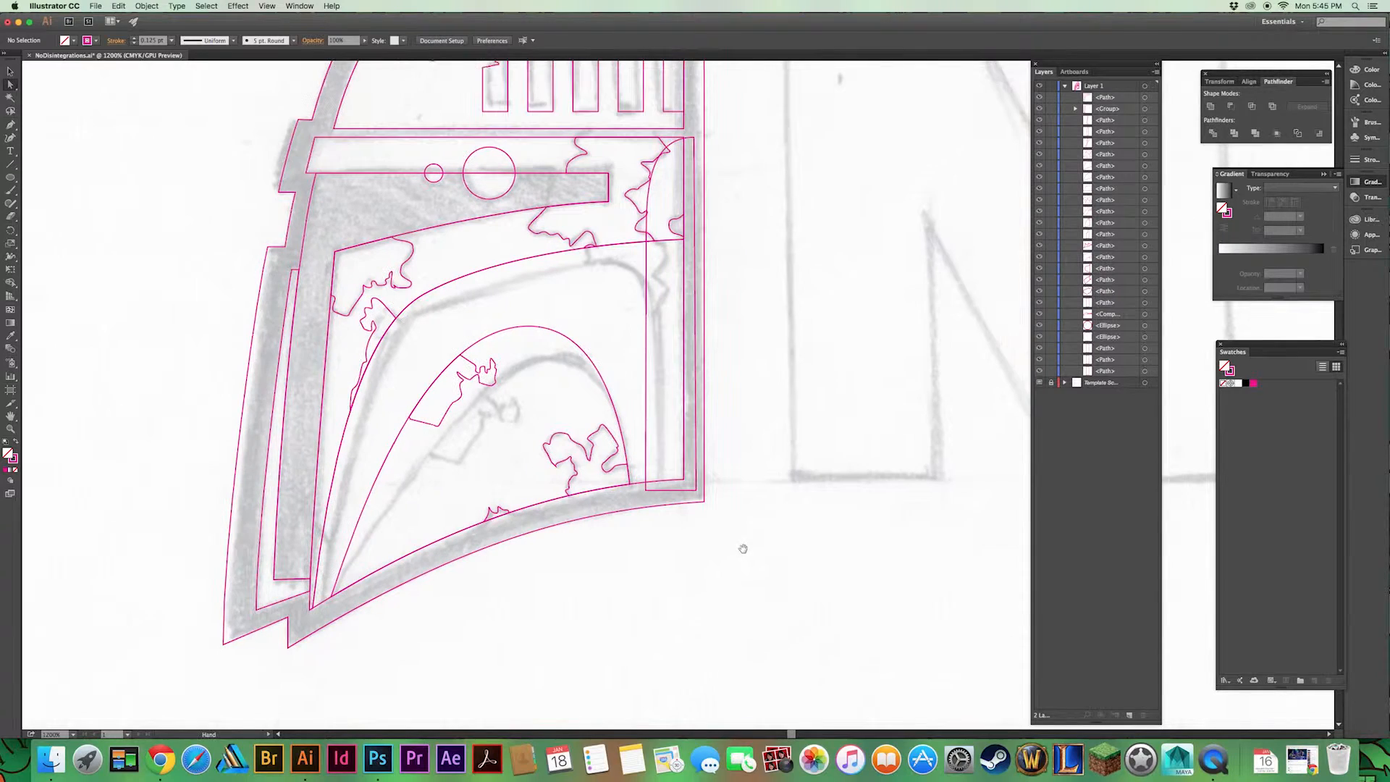
{"action": "left_click_drag", "start_coordinate": [697, 142], "coordinate": [651, 254]}
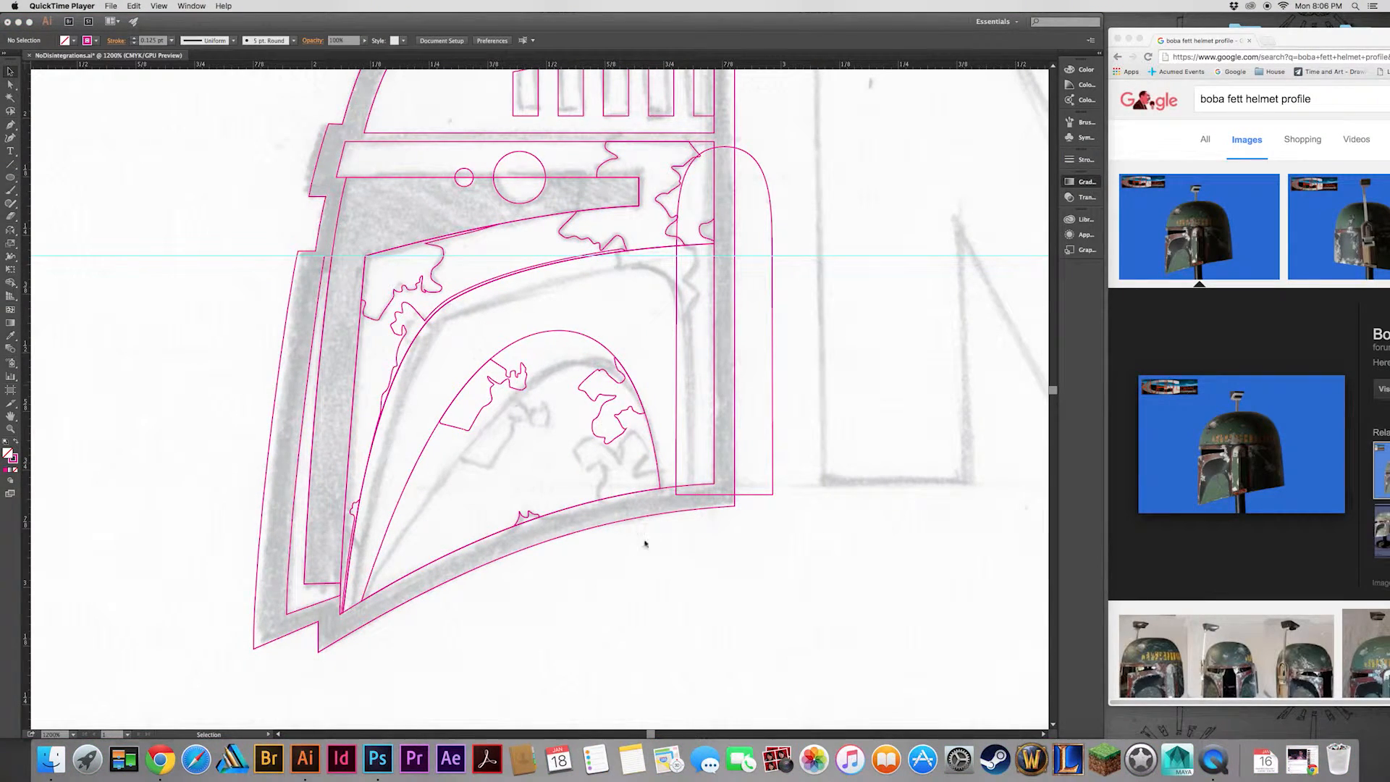
Draw a thin sliver along the cheek's lower edge between the two small damage marks with the Pen tool.
{"action": "left_click", "coordinate": [646, 544]}
{"action": "key", "text": "super+equal"}
{"action": "key", "text": "super+equal"}
{"action": "key", "text": "super+equal"}
{"action": "left_click_drag", "start_coordinate": [660, 606], "coordinate": [481, 397]}
{"action": "left_click_drag", "start_coordinate": [613, 442], "coordinate": [667, 441]}
{"action": "left_click", "coordinate": [613, 441]}
{"action": "left_click", "coordinate": [333, 520]}
{"action": "left_click", "coordinate": [345, 504]}
{"action": "left_click", "coordinate": [578, 446]}
{"action": "left_click_drag", "start_coordinate": [567, 428], "coordinate": [577, 409]}
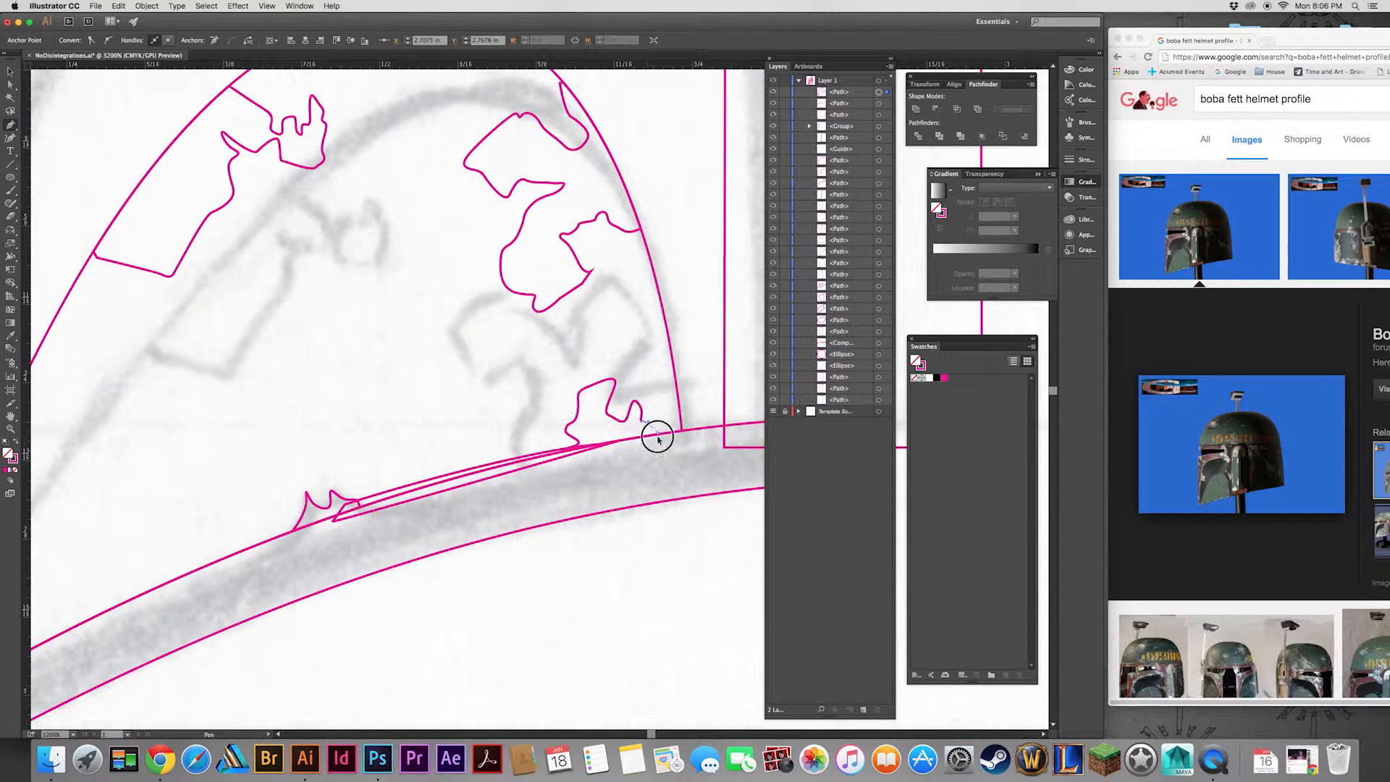
Merge the thin sliver with the small damage marks at both of its ends.
{"action": "key", "text": "v"}
{"action": "left_click", "coordinate": [583, 459]}
{"action": "left_click", "coordinate": [534, 466], "text": "shift"}
{"action": "key", "text": "super+4"}
{"action": "left_click", "coordinate": [608, 587]}
{"action": "left_click", "coordinate": [308, 500]}
{"action": "left_click", "coordinate": [347, 516], "text": "shift"}
{"action": "key", "text": "super+4"}
Trim the merged damage mark to the inner arch with the Intersect shape mode, and paste the copied arch back in front.
{"action": "left_click", "coordinate": [270, 541], "text": "shift"}
{"action": "left_click", "coordinate": [935, 109]}
{"action": "left_click_drag", "start_coordinate": [507, 574], "coordinate": [400, 413]}
{"action": "key", "text": "super+z"}
{"action": "left_click", "coordinate": [956, 108]}
{"action": "key", "text": "super+f"}
Lower the rounded vertical panel's bottom corners so its base follows the slope of the helmet's outer lower border.
{"action": "left_click_drag", "start_coordinate": [663, 437], "coordinate": [310, 519]}
{"action": "left_click", "coordinate": [499, 584]}
{"action": "left_click_drag", "start_coordinate": [514, 457], "coordinate": [542, 457]}
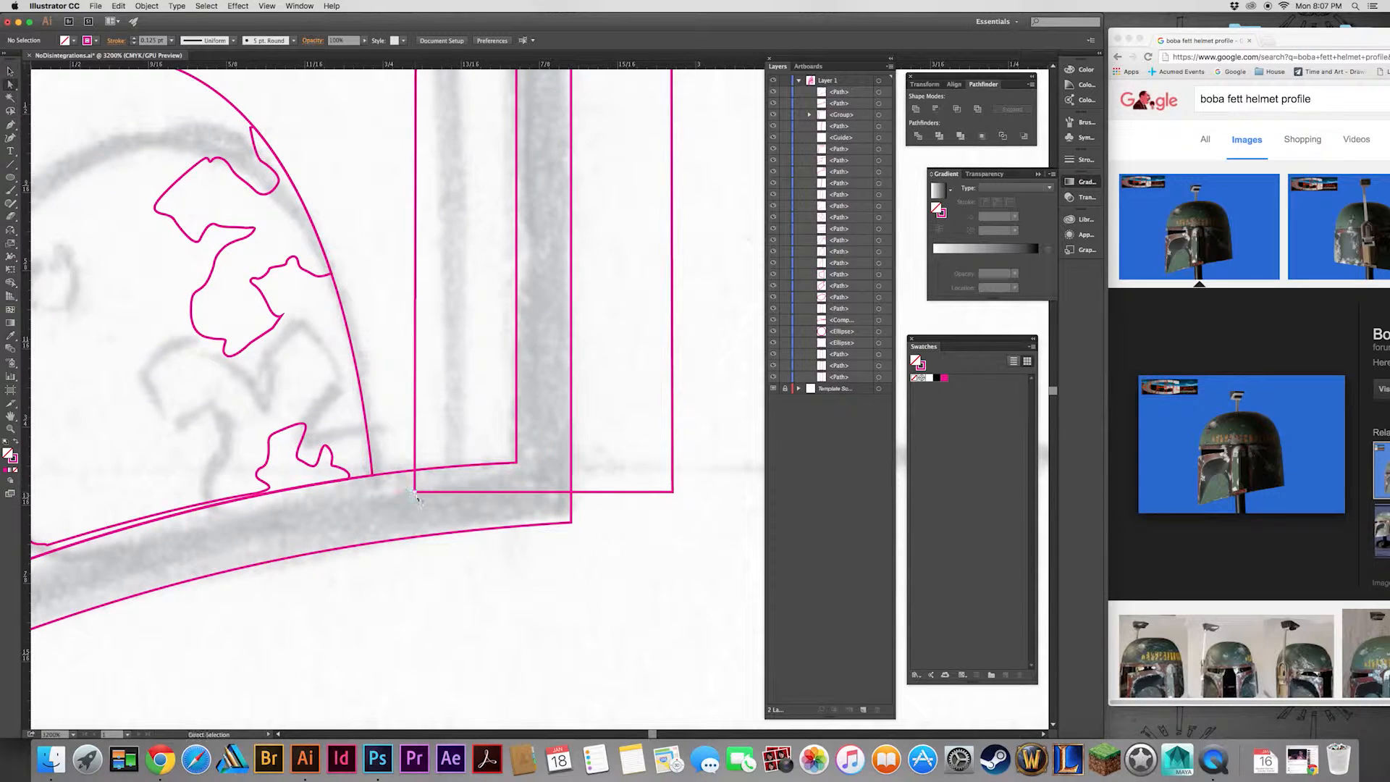
{"action": "left_click_drag", "start_coordinate": [415, 493], "coordinate": [415, 536]}
{"action": "left_click_drag", "start_coordinate": [542, 493], "coordinate": [543, 524]}
{"action": "left_click", "coordinate": [673, 493]}
{"action": "left_click_drag", "start_coordinate": [673, 493], "coordinate": [672, 518]}
{"action": "left_click", "coordinate": [540, 524]}
{"action": "left_click", "coordinate": [676, 538]}
{"action": "key", "text": "super+minus"}
{"action": "key", "text": "super+minus"}
{"action": "key", "text": "super+minus"}
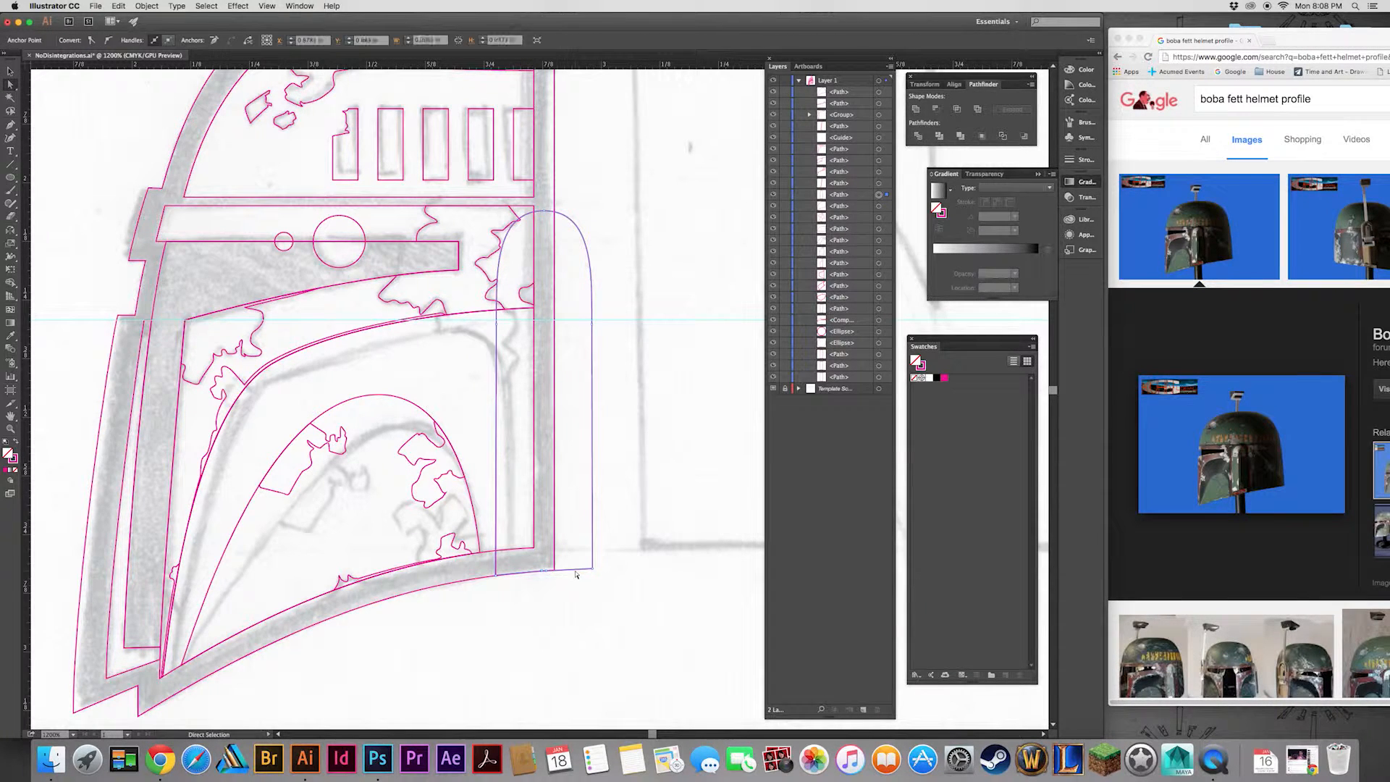
Close the rounded panel's base between its two lower corners with the Pen tool.
{"action": "key", "text": "p"}
{"action": "left_click", "coordinate": [498, 576]}
{"action": "left_click", "coordinate": [593, 570]}
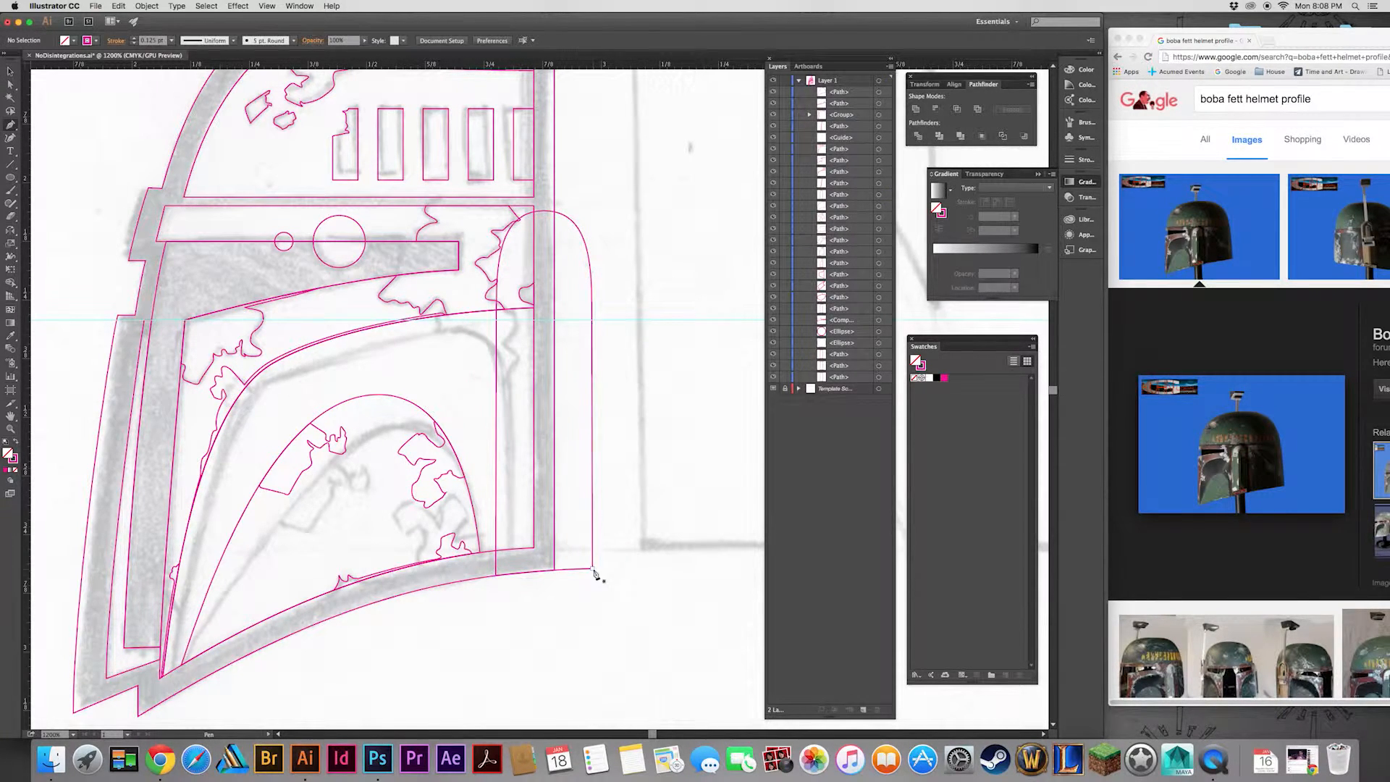
Offset the rounded panel's path inward with Offset Path, using an offset of -.02.
{"action": "left_click", "coordinate": [572, 544]}
{"action": "left_click", "coordinate": [146, 6]}
{"action": "left_click", "coordinate": [326, 290]}
{"action": "type", "text": ".05"}
{"action": "key", "text": "Tab"}
{"action": "triple_click", "coordinate": [565, 562]}
{"action": "type", "text": "-.0225"}
{"action": "key", "text": "Tab"}
{"action": "type", "text": "-."}
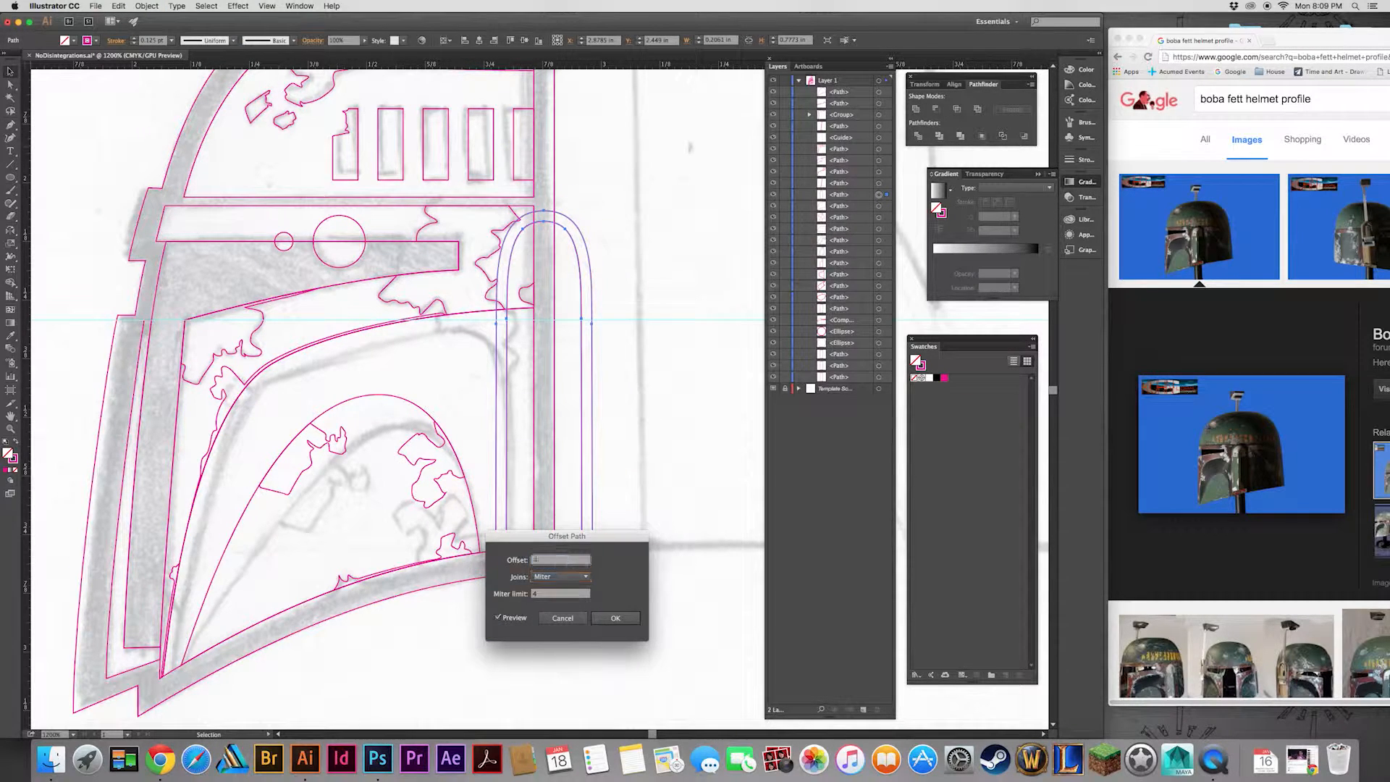
{"action": "type", "text": "02"}
{"action": "key", "text": "Return"}
Raise the top anchors of both rounded panel outlines slightly, keeping the movement vertical.
{"action": "left_click_drag", "start_coordinate": [621, 528], "coordinate": [570, 584]}
{"action": "left_click", "coordinate": [661, 300]}
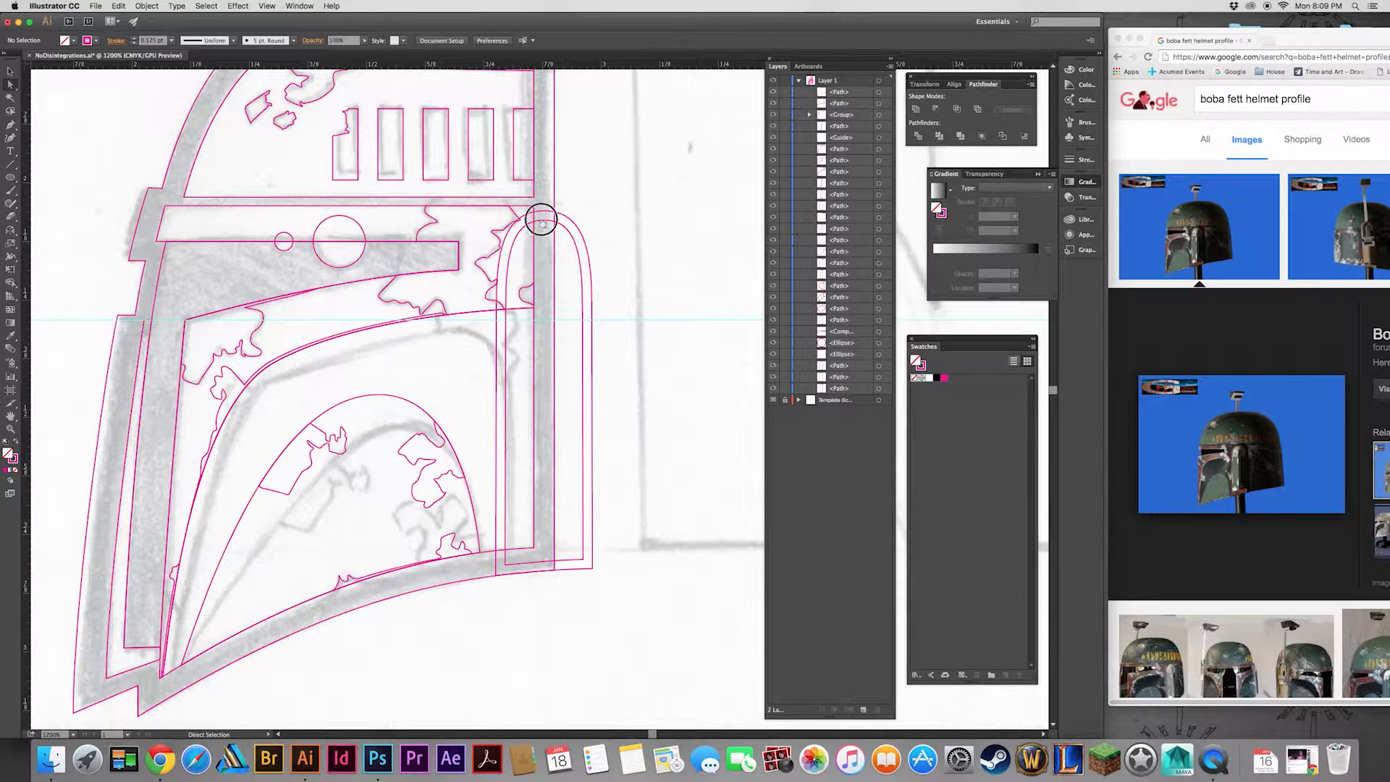
{"action": "left_click_drag", "start_coordinate": [542, 219], "coordinate": [565, 233]}
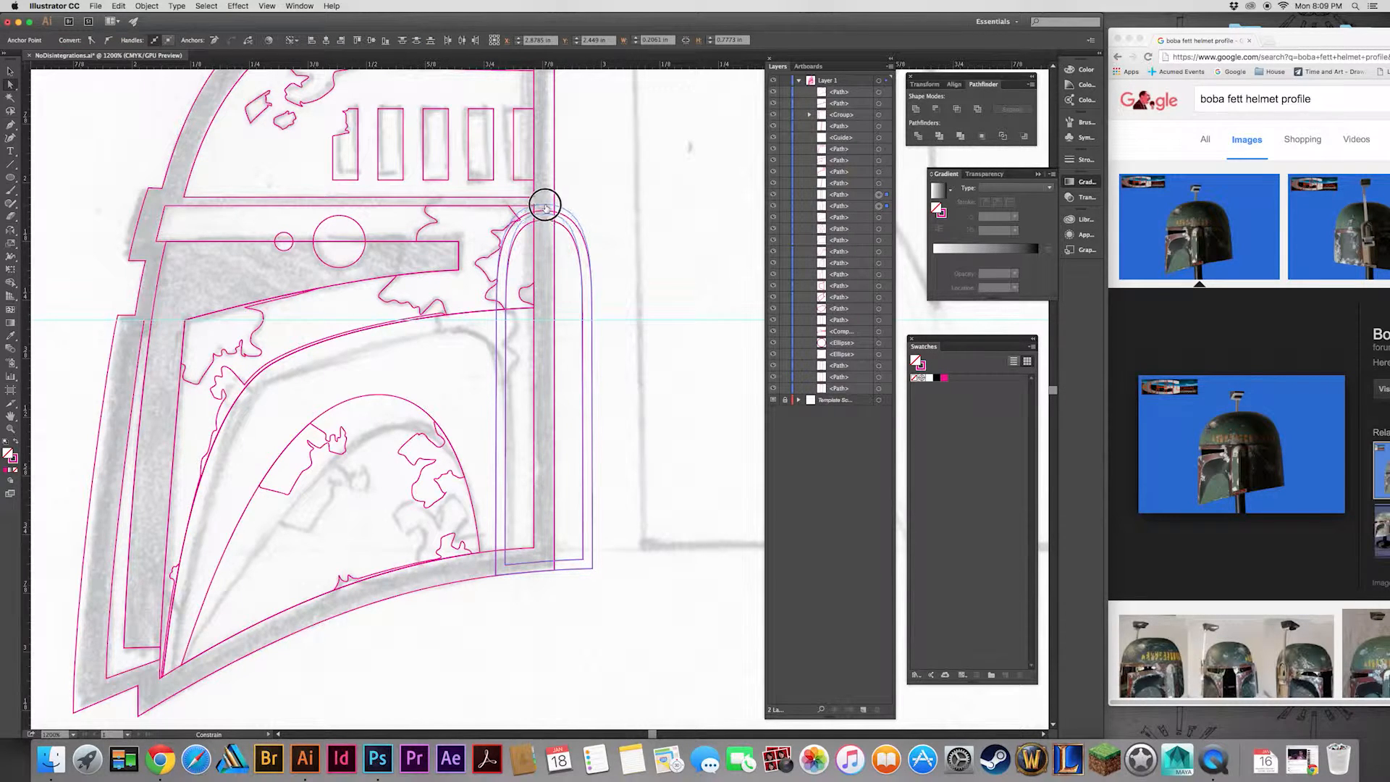
{"action": "left_click", "coordinate": [622, 217]}
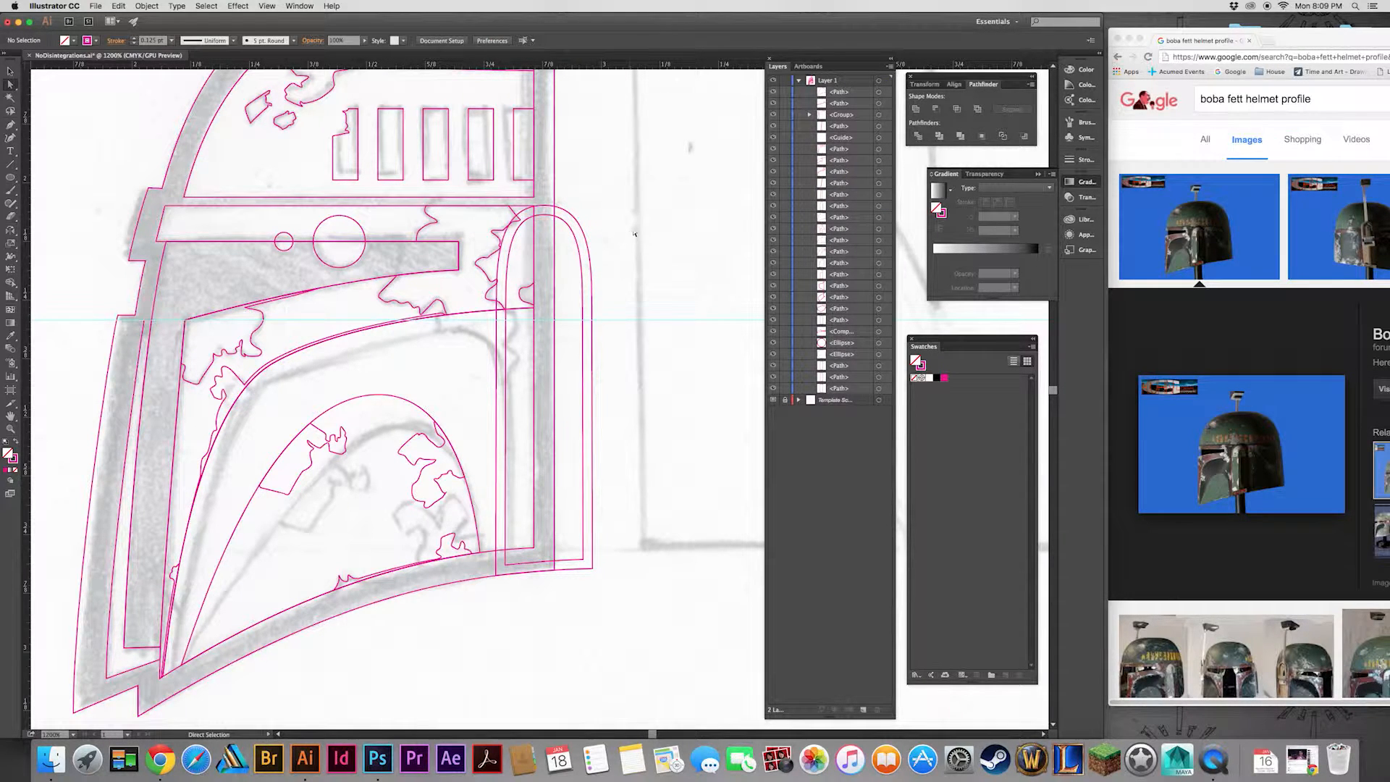
Draw a small trapezoid inside the rounded panel's base with the Pen tool and adjust its upper corners.
{"action": "left_click", "coordinate": [505, 563]}
{"action": "left_click", "coordinate": [527, 540]}
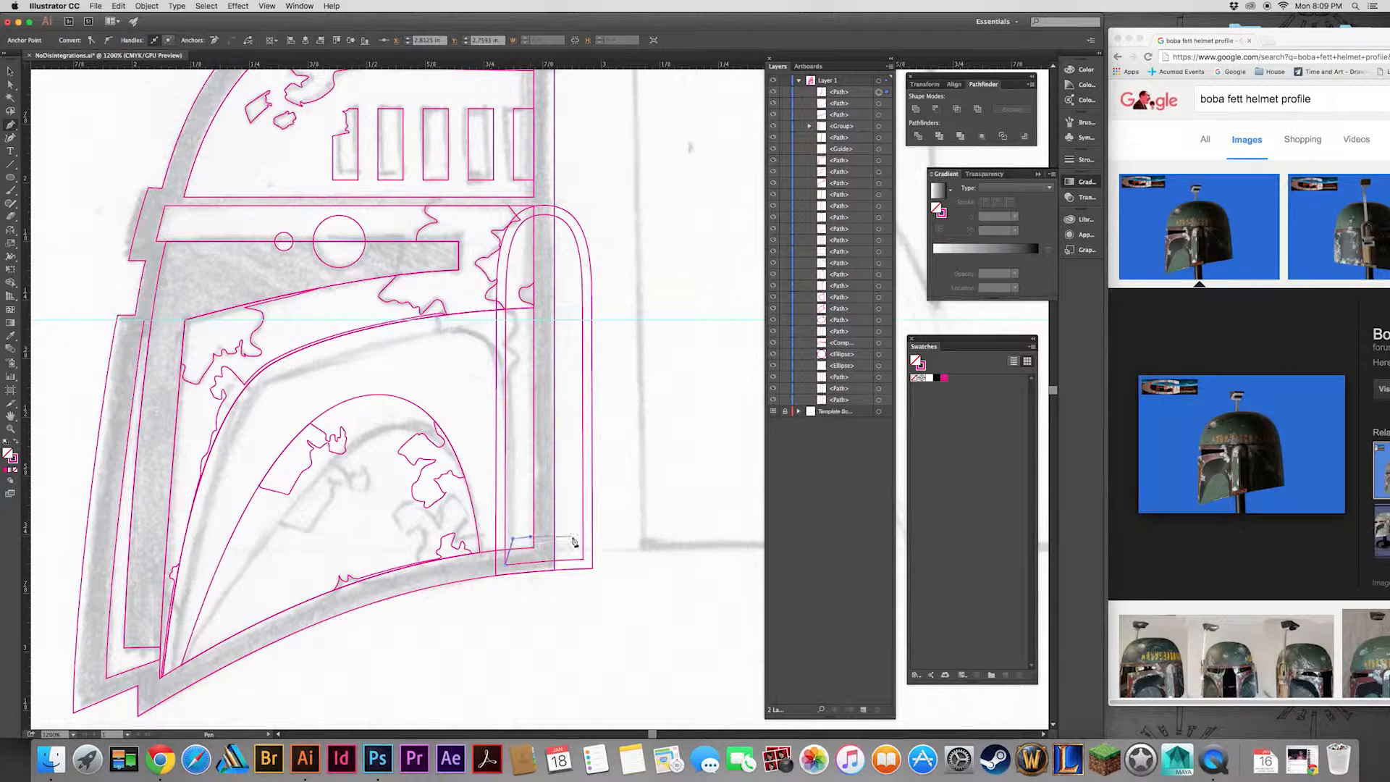
{"action": "left_click", "coordinate": [522, 588], "text": "super"}
{"action": "key", "text": "a"}
{"action": "left_click_drag", "start_coordinate": [572, 536], "coordinate": [576, 555]}
{"action": "left_click", "coordinate": [531, 536]}
{"action": "key", "text": "v"}
{"action": "left_click", "coordinate": [936, 109]}
{"action": "left_click", "coordinate": [652, 398]}
Unite the rounded panel's outer outline with the helmet's outer border.
{"action": "left_click_drag", "start_coordinate": [667, 242], "coordinate": [664, 290]}
{"action": "left_click", "coordinate": [595, 363]}
{"action": "left_click", "coordinate": [557, 304], "text": "shift"}
{"action": "left_click", "coordinate": [915, 109]}
{"action": "left_click", "coordinate": [661, 409]}
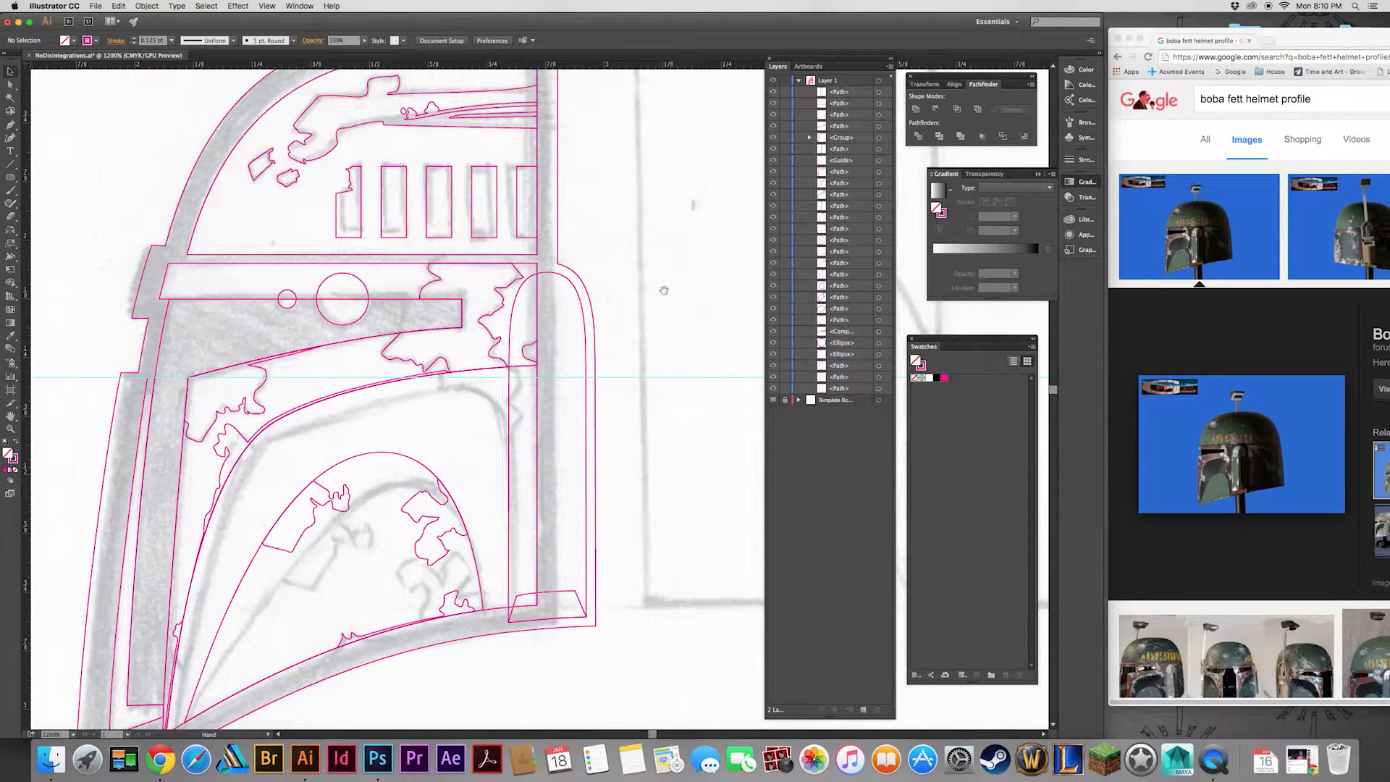
Draw a closed wedge with the Pen tool that follows the curve around the rounded panel's upper left shoulder.
{"action": "key", "text": "super+equal"}
{"action": "left_click", "coordinate": [550, 261]}
{"action": "left_click_drag", "start_coordinate": [489, 491], "coordinate": [511, 366]}
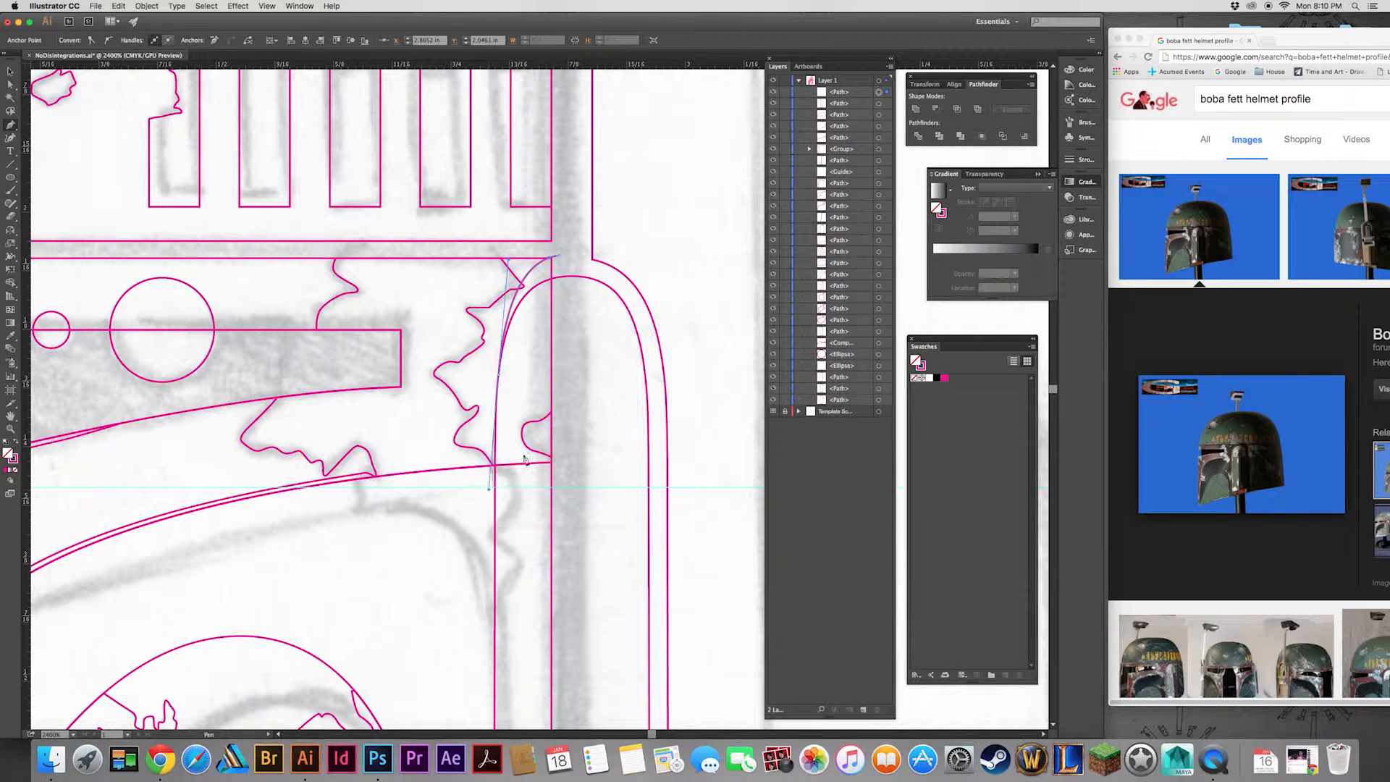
{"action": "left_click", "coordinate": [558, 254]}
{"action": "left_click", "coordinate": [598, 243], "text": "super"}
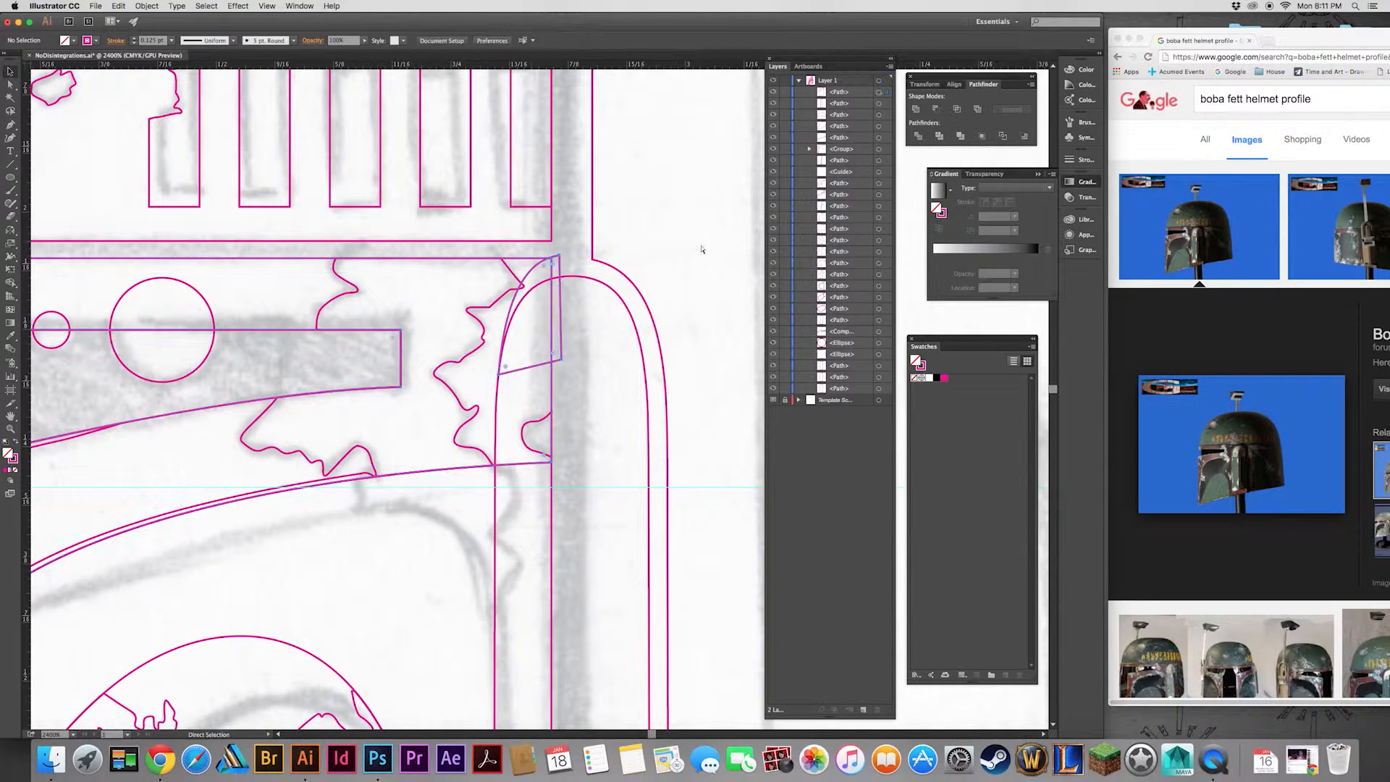
Subtract the wedge from the visor-and-cheek frame with Minus Front so the frame ends on the panel's curve.
{"action": "left_click", "coordinate": [544, 264]}
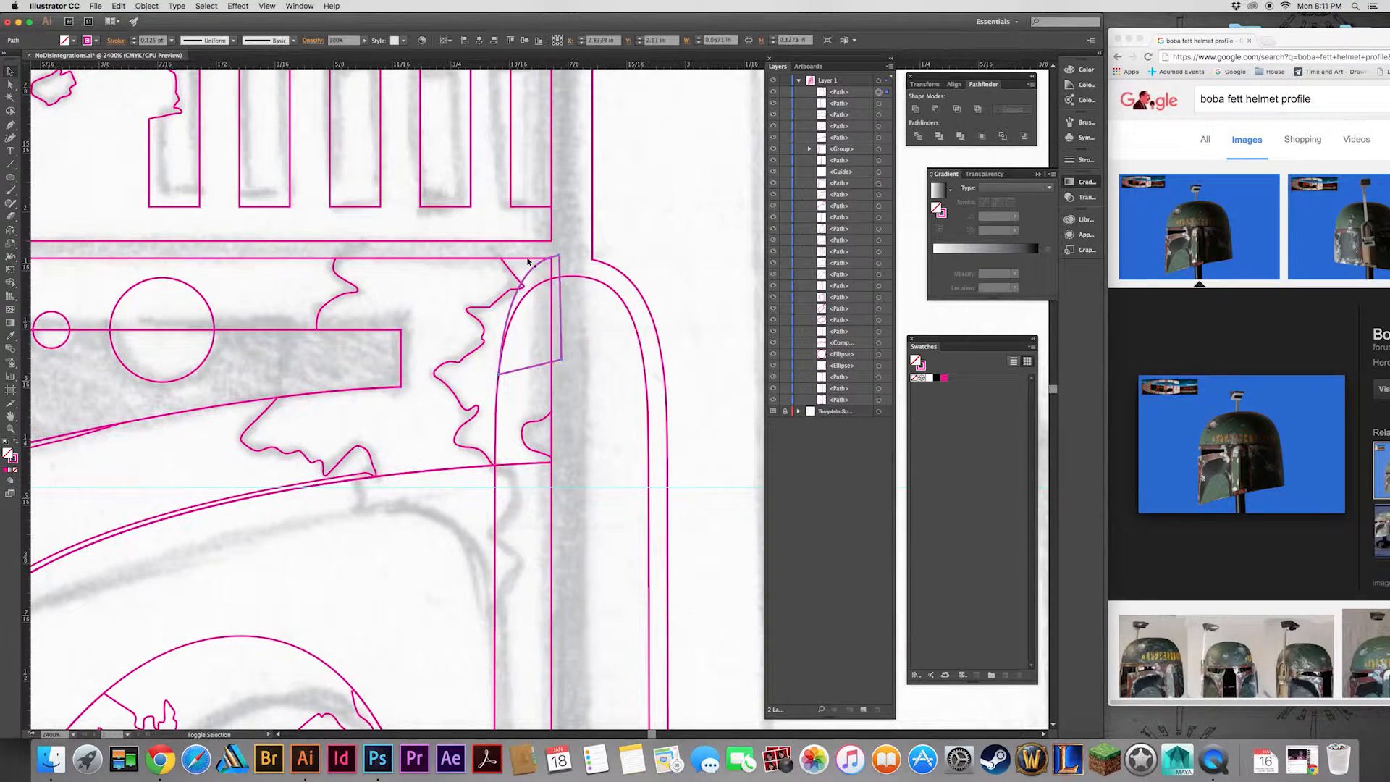
{"action": "left_click", "coordinate": [552, 265], "text": "shift"}
{"action": "left_click", "coordinate": [936, 109]}
{"action": "left_click", "coordinate": [650, 227]}
Move the small damage mark below the wedge cut left onto the rounded panel's left edge.
{"action": "left_click", "coordinate": [540, 259]}
{"action": "left_click", "coordinate": [512, 274], "text": "shift"}
{"action": "left_click_drag", "start_coordinate": [550, 434], "coordinate": [531, 322]}
{"action": "left_click_drag", "start_coordinate": [527, 327], "coordinate": [484, 322]}
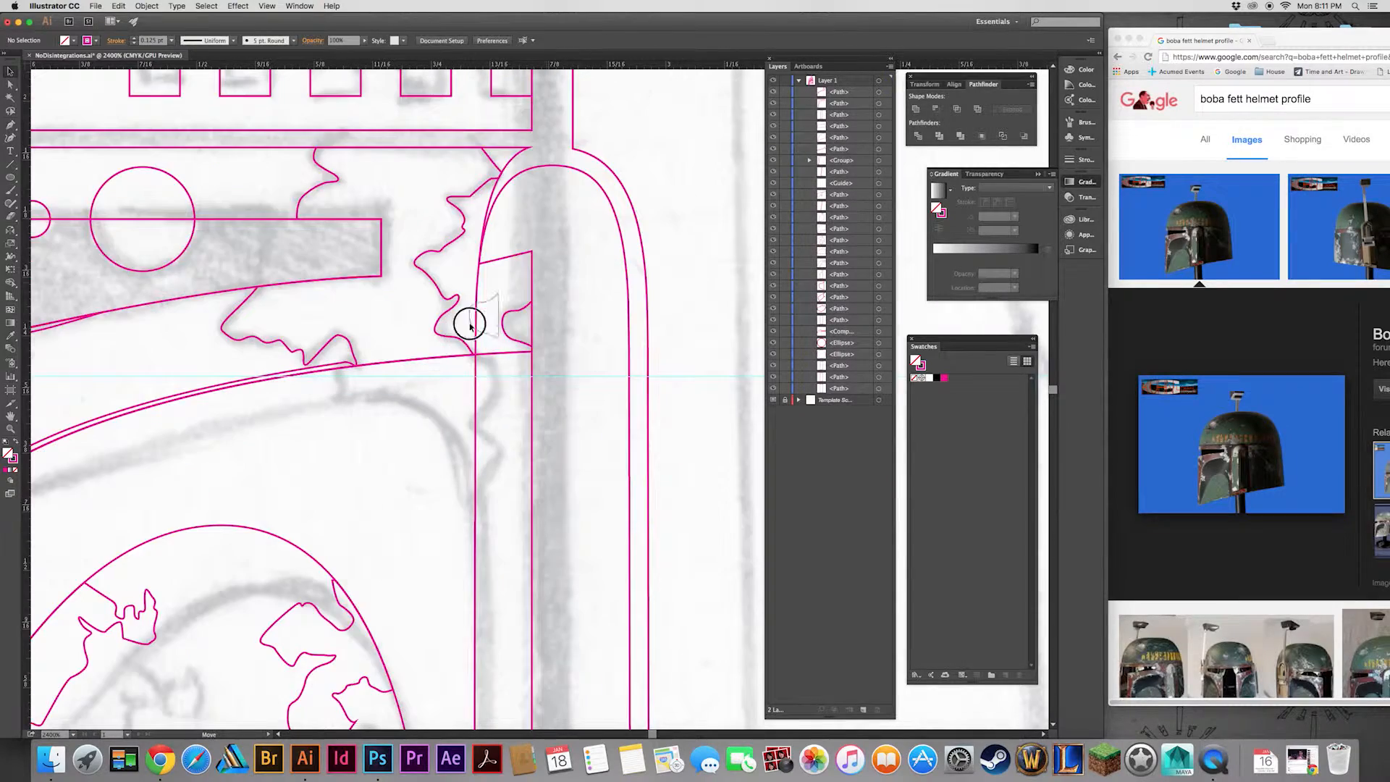
{"action": "left_click", "coordinate": [664, 207]}
Remove the extra corner anchor from the frame's cut end inside the rounded panel.
{"action": "left_click_drag", "start_coordinate": [654, 199], "coordinate": [674, 261]}
{"action": "key", "text": "super+minus"}
{"action": "left_click_drag", "start_coordinate": [685, 329], "coordinate": [645, 336]}
{"action": "left_click", "coordinate": [507, 380]}
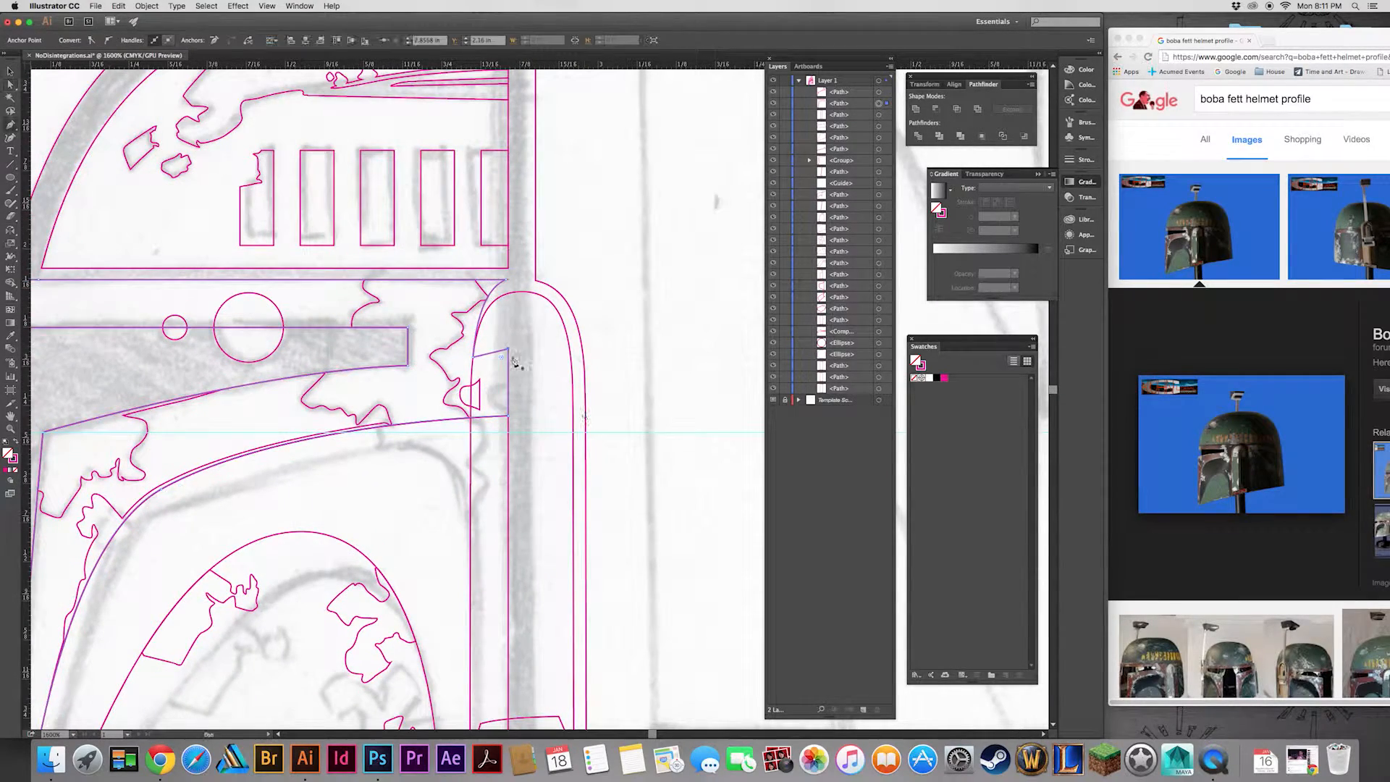
{"action": "left_click", "coordinate": [648, 339]}
Draw a branching damage mark between the inner cheek arch and the rounded panel, extending it down the panel's left edge.
{"action": "left_click_drag", "start_coordinate": [670, 402], "coordinate": [627, 357]}
{"action": "key", "text": "super+minus"}
{"action": "left_click_drag", "start_coordinate": [612, 419], "coordinate": [620, 366]}
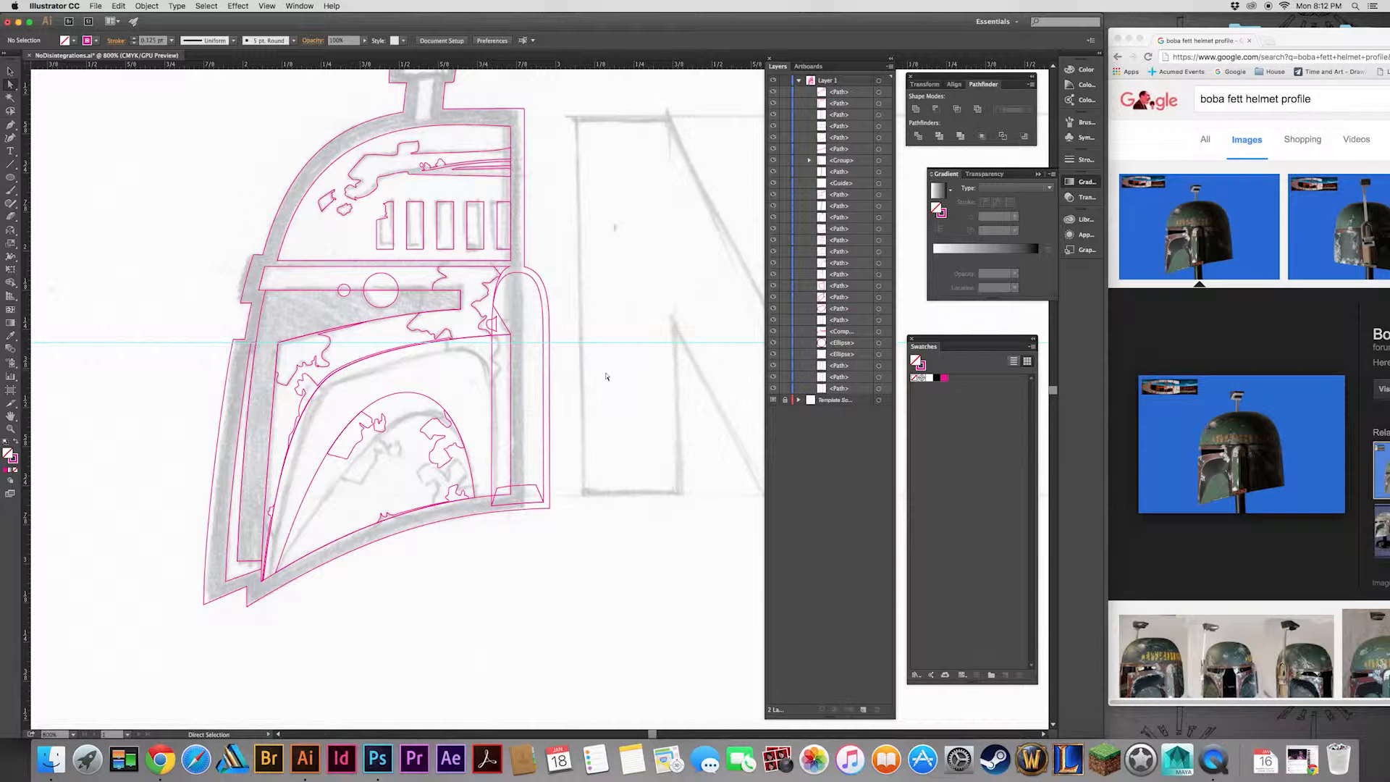
{"action": "key", "text": "p"}
{"action": "left_click", "coordinate": [487, 410]}
{"action": "left_click", "coordinate": [478, 429]}
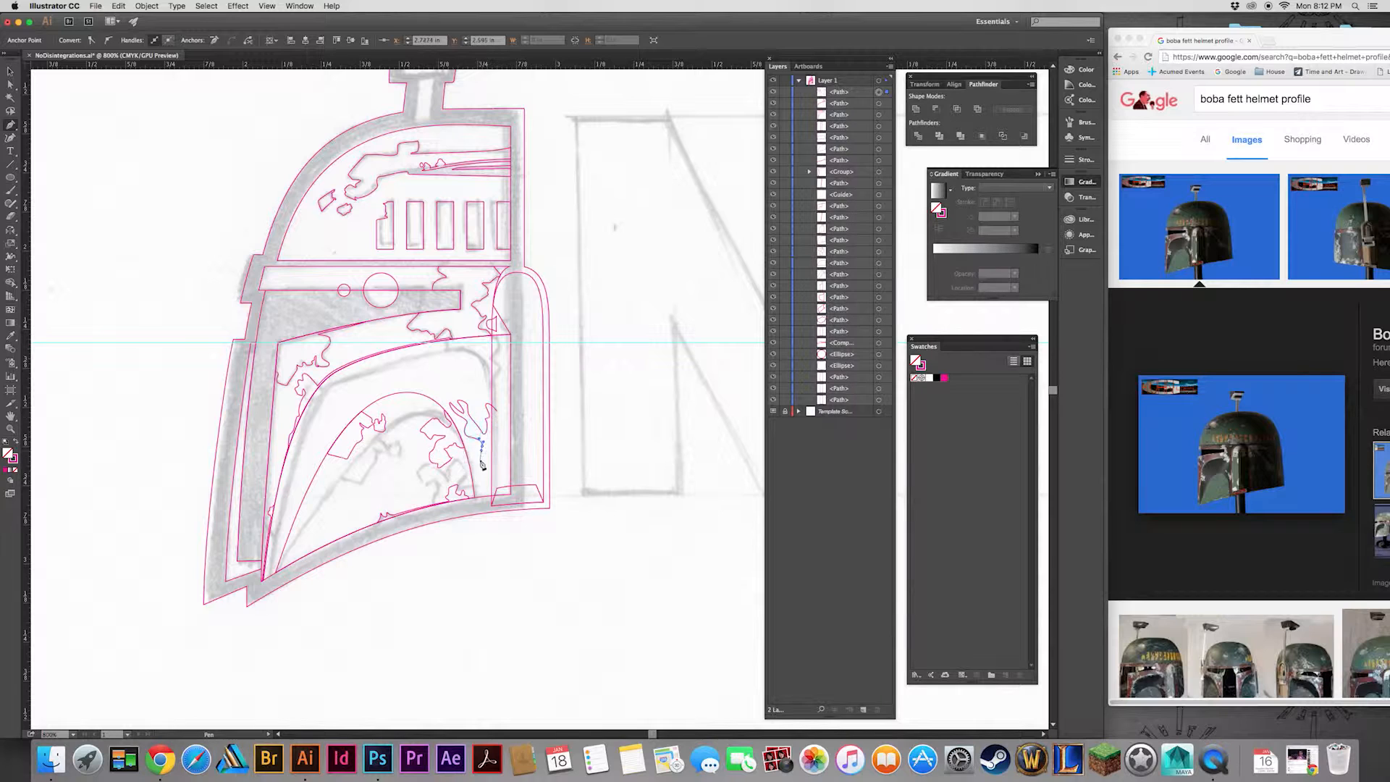
{"action": "left_click", "coordinate": [497, 410]}
{"action": "left_click", "coordinate": [617, 325], "text": "super"}
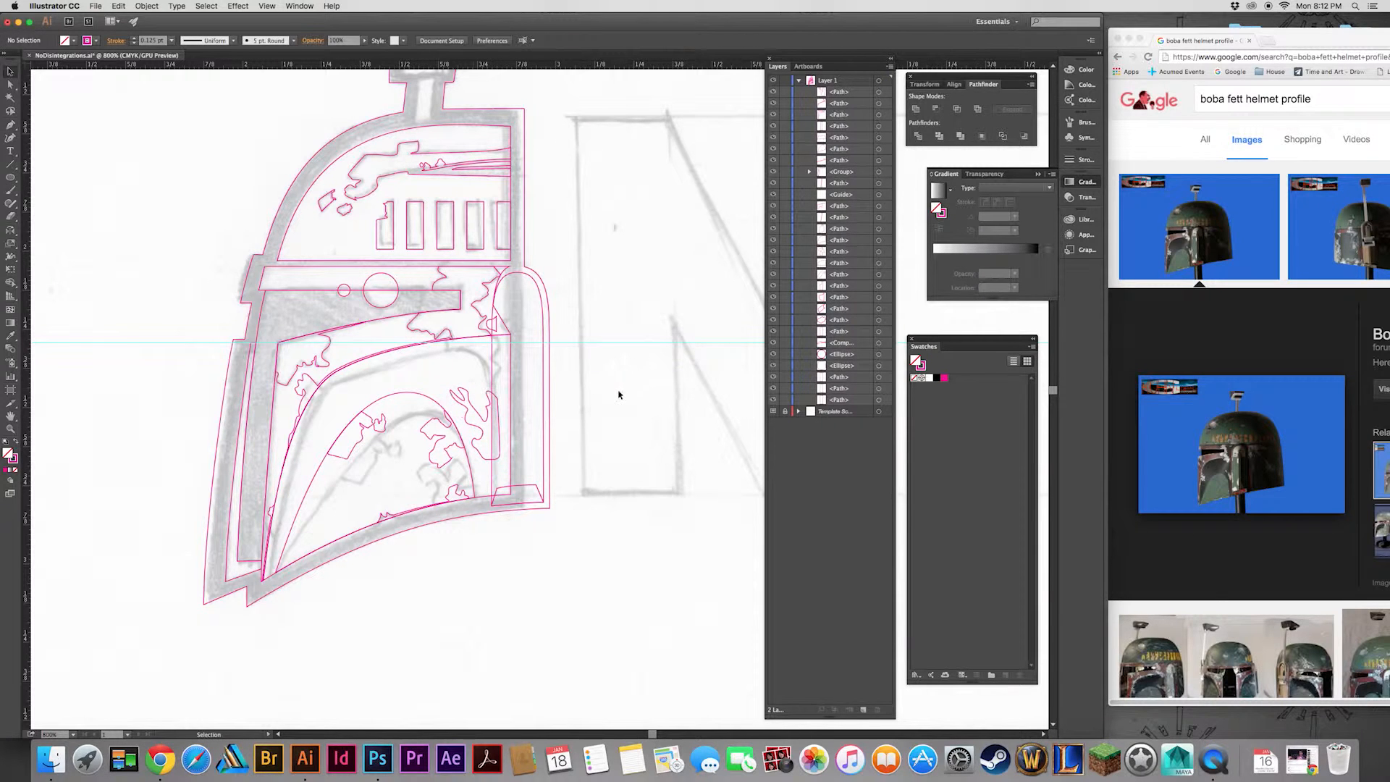
Draw a jagged damage mark with a small chip below it on the cheek's left edge.
{"action": "left_click_drag", "start_coordinate": [297, 437], "coordinate": [285, 487]}
{"action": "left_click", "coordinate": [292, 428]}
{"action": "left_click", "coordinate": [292, 477]}
{"action": "left_click", "coordinate": [291, 478]}
{"action": "left_click", "coordinate": [403, 577], "text": "super"}
{"action": "left_click", "coordinate": [304, 473], "text": "super"}
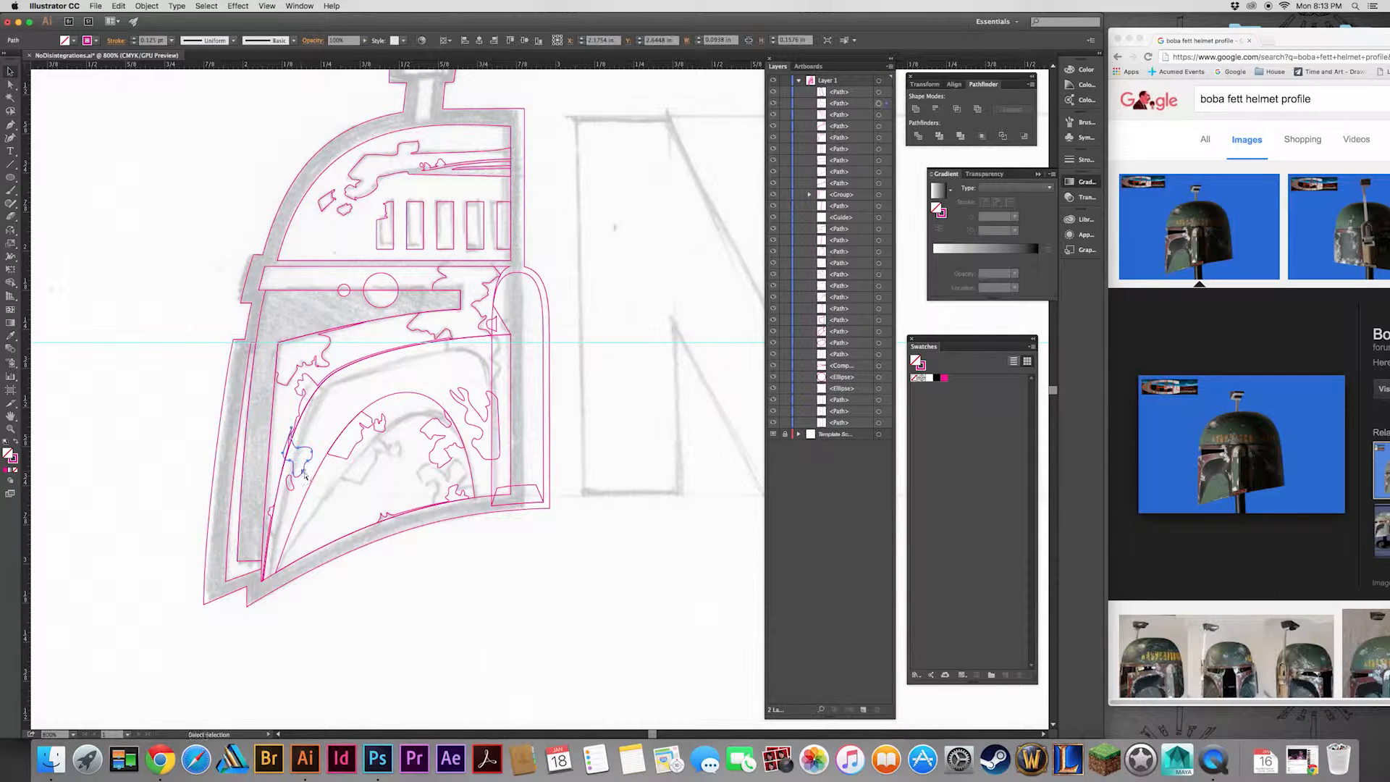
{"action": "left_click", "coordinate": [506, 324], "text": "super"}
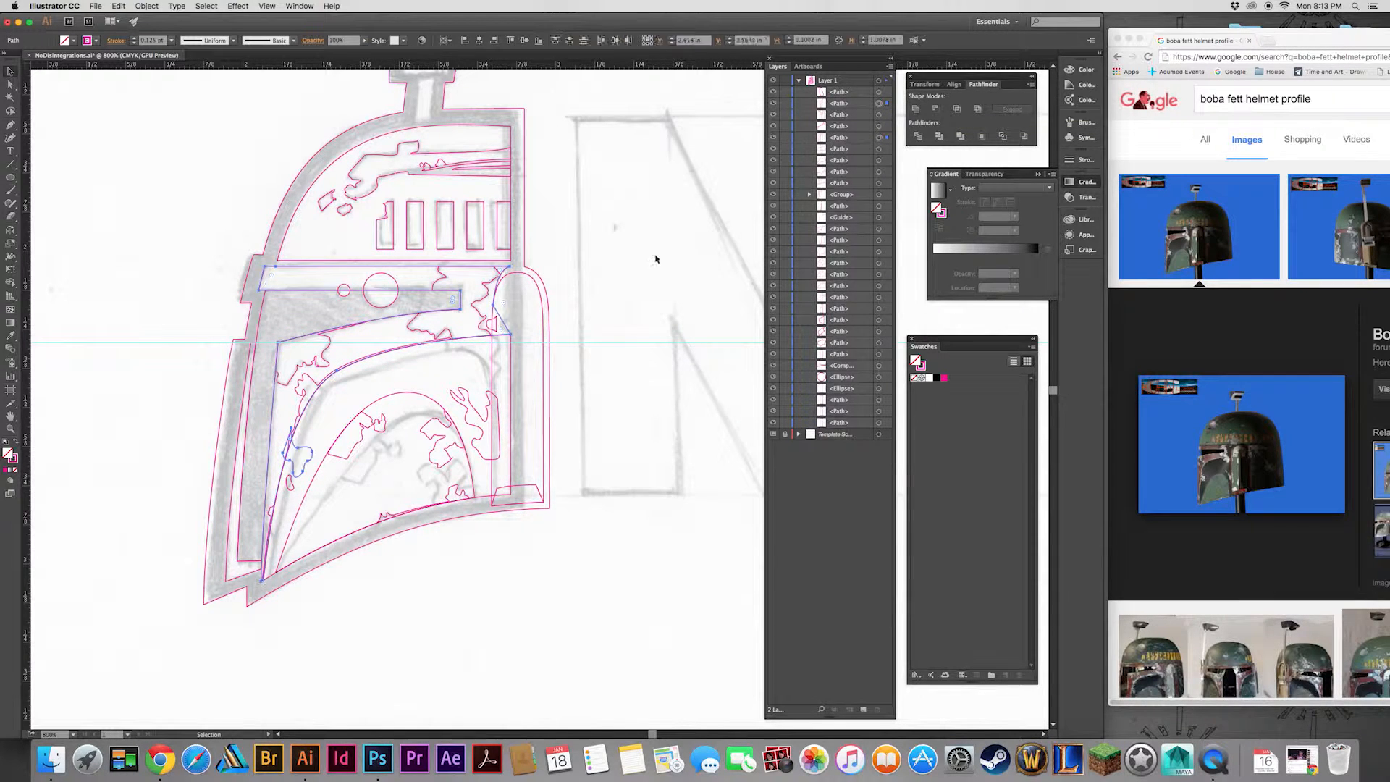
{"action": "left_click", "coordinate": [299, 449], "text": "shift"}
{"action": "left_click", "coordinate": [507, 330], "text": "super"}
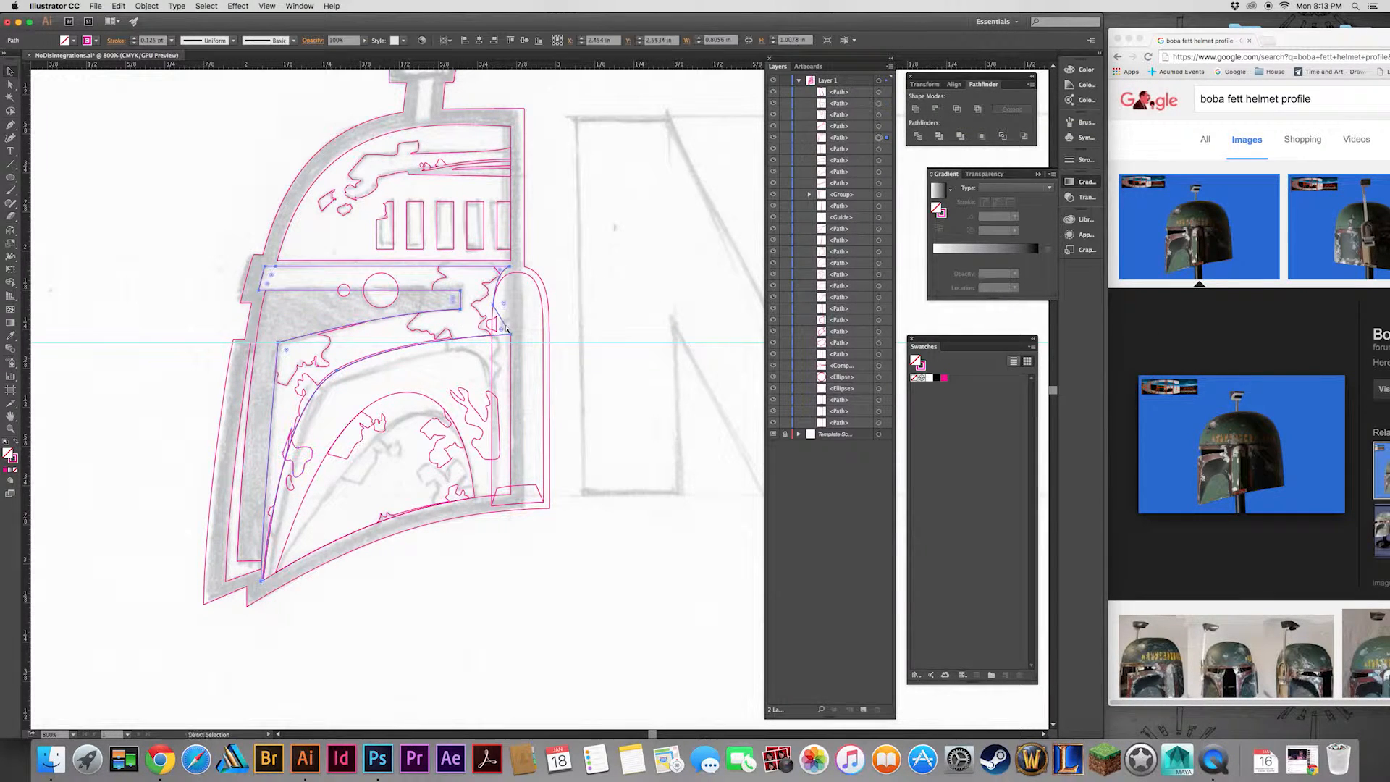
{"action": "left_click", "coordinate": [611, 267]}
{"action": "left_click", "coordinate": [511, 333]}
{"action": "left_click", "coordinate": [292, 447], "text": "shift"}
{"action": "left_click", "coordinate": [627, 300]}
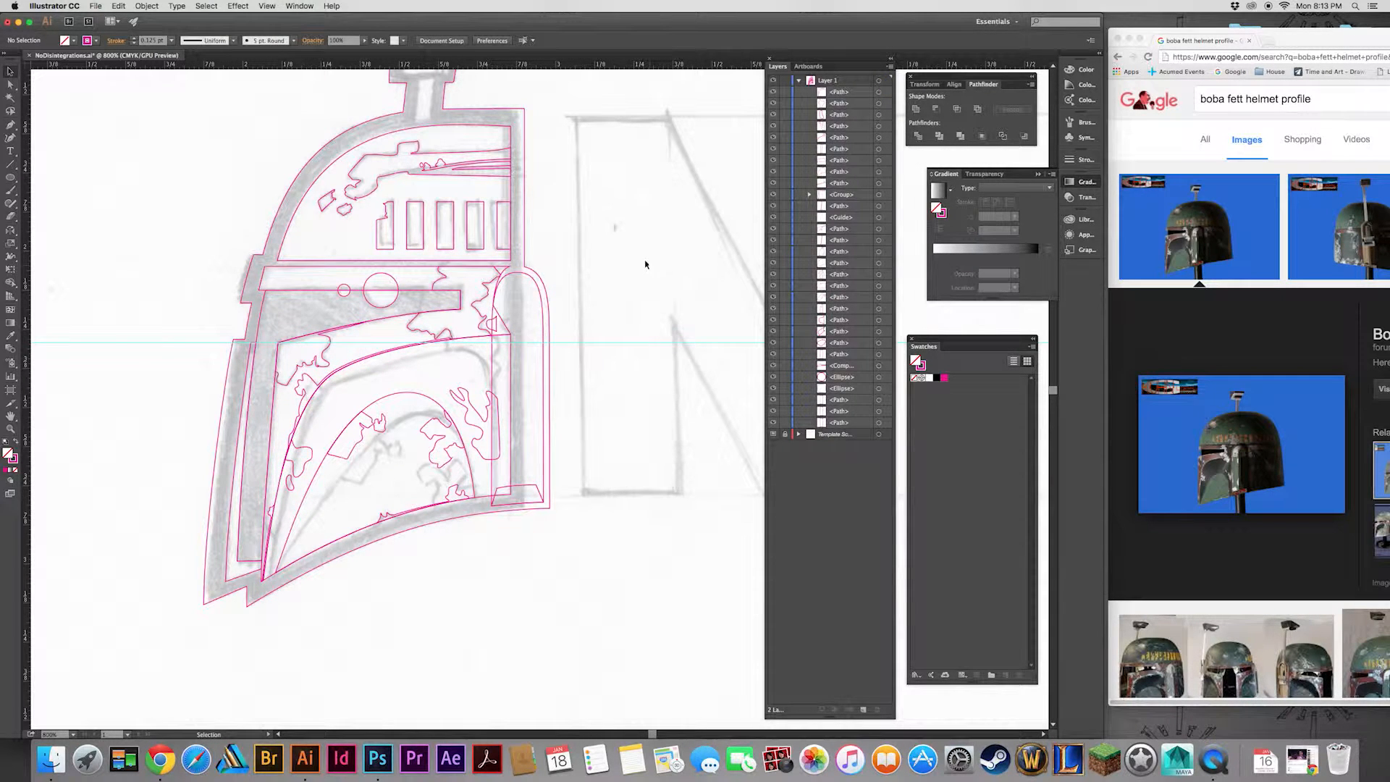
Move the frame's anchor beside the rounded panel slightly left and reshape its curve around the panel's shoulder.
{"action": "scroll", "coordinate": [505, 248], "scroll_direction": "up", "scroll_amount": 3}
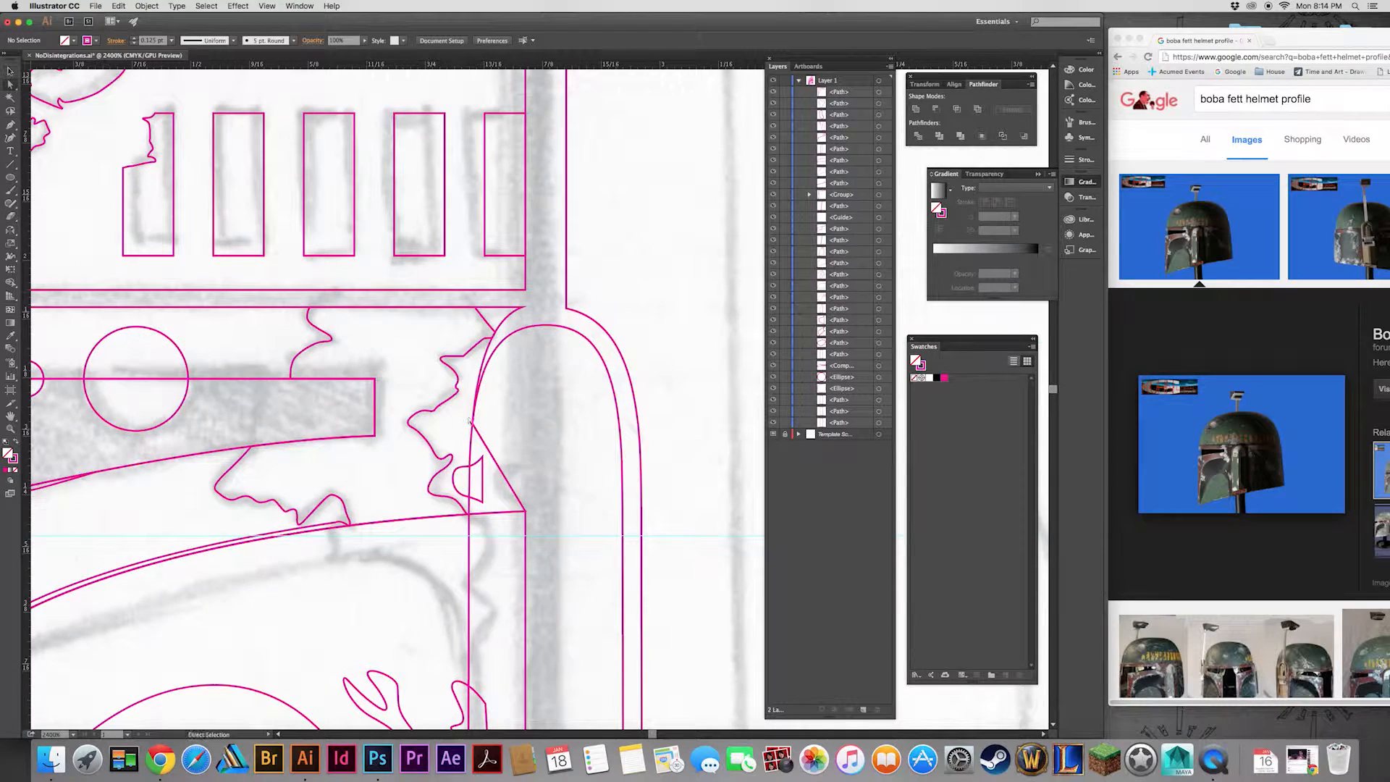
{"action": "key", "text": "a"}
{"action": "left_click", "coordinate": [471, 424]}
{"action": "left_click_drag", "start_coordinate": [467, 361], "coordinate": [469, 335]}
{"action": "left_click", "coordinate": [467, 429]}
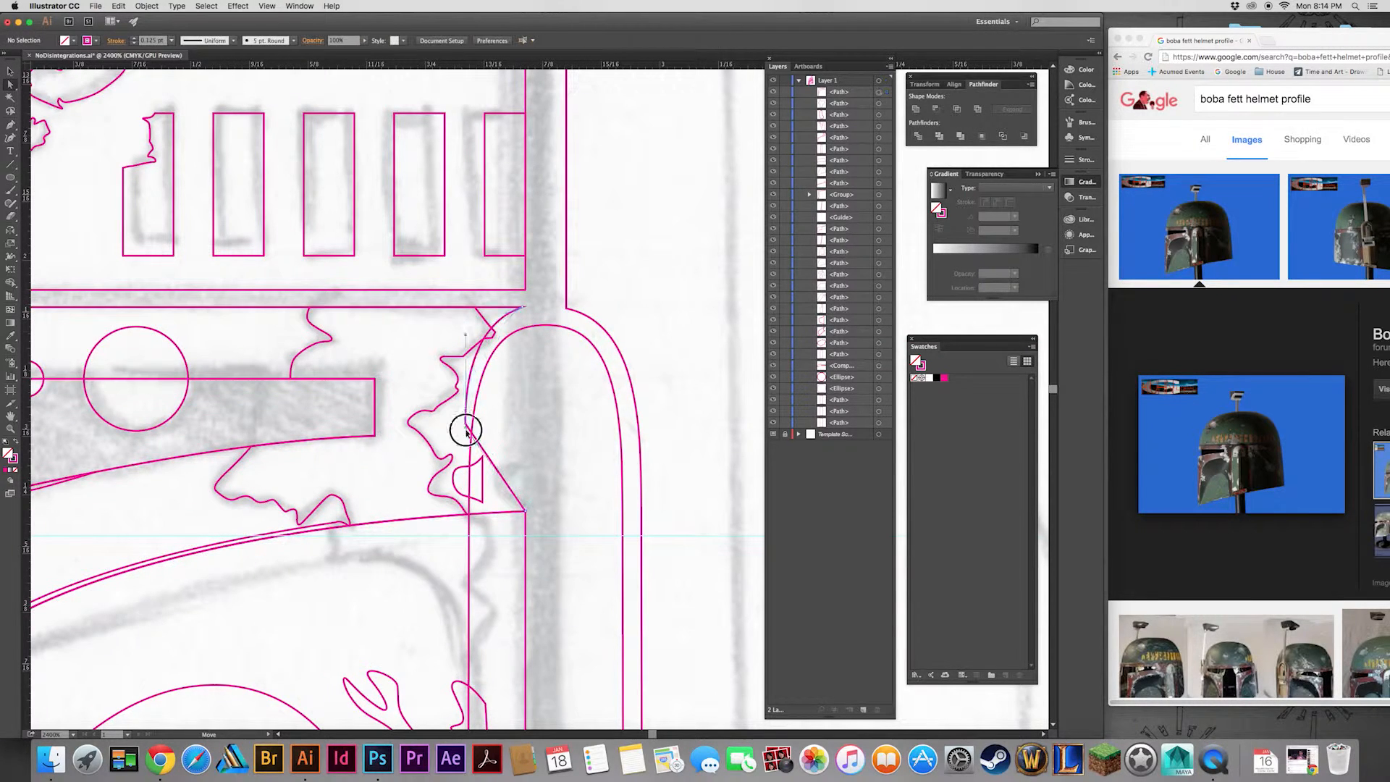
{"action": "key", "text": "p"}
{"action": "left_click", "coordinate": [525, 512]}
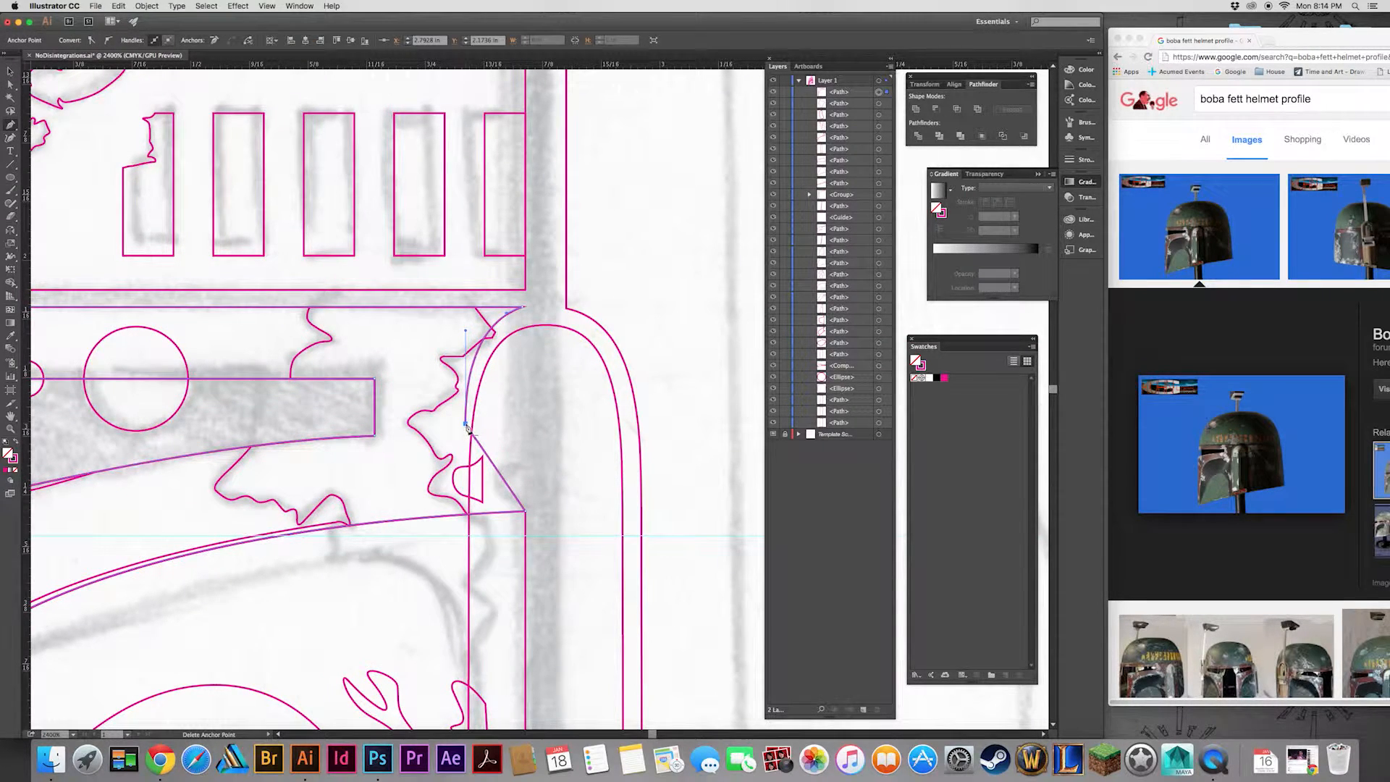
{"action": "key", "text": "super+shift+a"}
Draw a narrow four-sided shape with the Pen tool over the frame's end along the rounded panel's left edge.
{"action": "key", "text": "super+minus"}
{"action": "left_click_drag", "start_coordinate": [527, 398], "coordinate": [490, 309]}
{"action": "left_click", "coordinate": [437, 376]}
{"action": "left_click", "coordinate": [437, 292]}
{"action": "left_click", "coordinate": [458, 292]}
{"action": "left_click", "coordinate": [455, 382]}
{"action": "left_click", "coordinate": [437, 375]}
{"action": "key", "text": "a"}
{"action": "key", "text": "super+shift+a"}
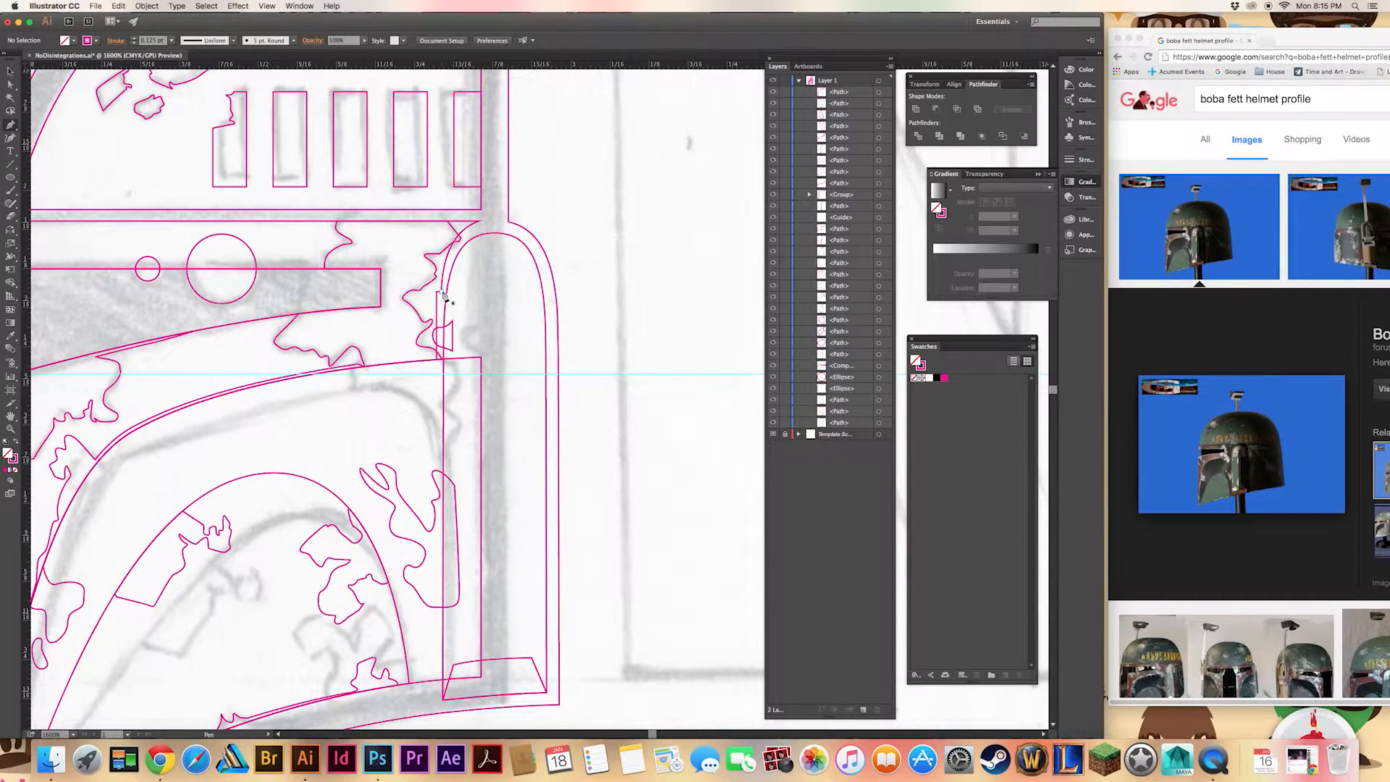
Nudge the frame's anchor at the rounded panel's left shoulder slightly outward.
{"action": "left_click", "coordinate": [444, 295], "text": "super"}
{"action": "key", "text": "a"}
{"action": "left_click_drag", "start_coordinate": [441, 291], "coordinate": [438, 292]}
{"action": "left_click", "coordinate": [464, 246]}
{"action": "left_click", "coordinate": [497, 293]}
{"action": "scroll", "coordinate": [503, 293], "scroll_direction": "down", "scroll_amount": 2}
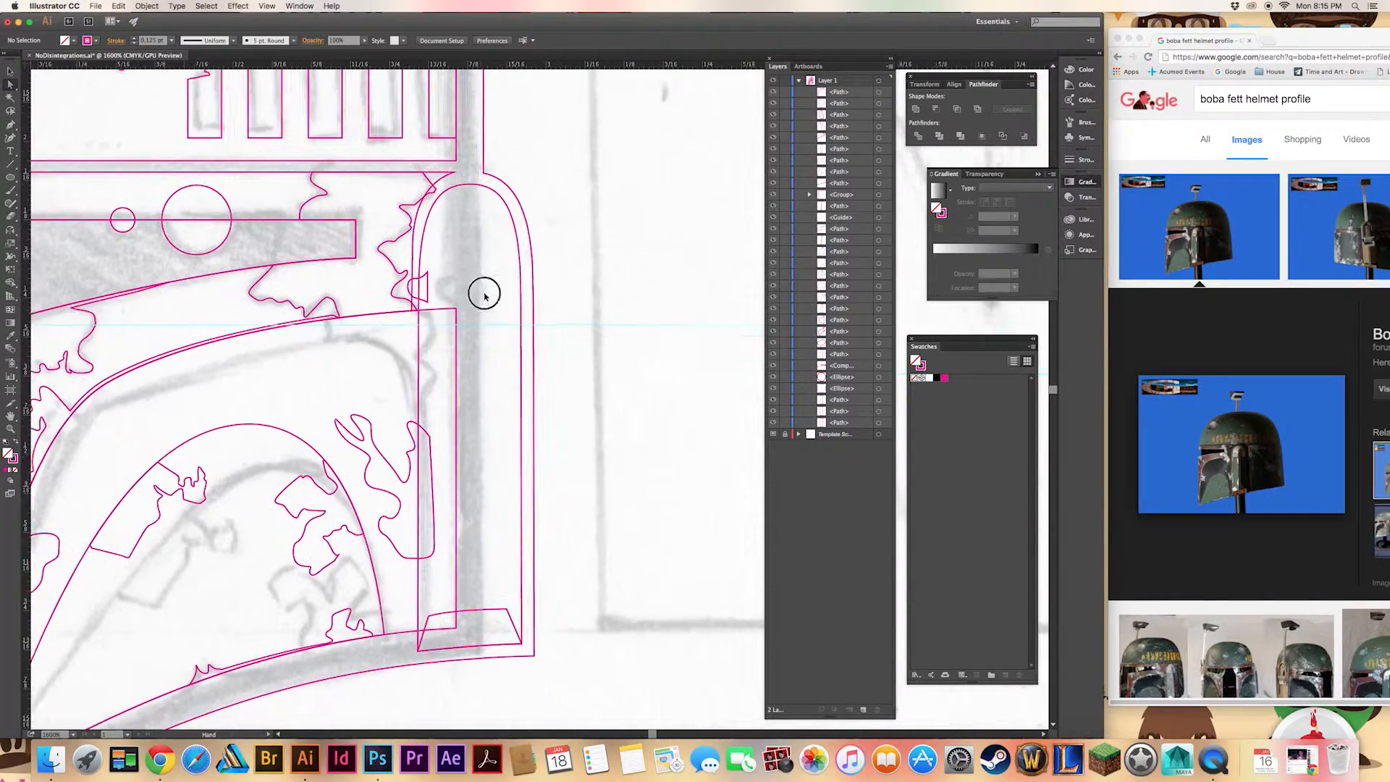
Offset the inner rounded panel path slightly inward with Offset Path.
{"action": "key", "text": "v"}
{"action": "left_click", "coordinate": [464, 197]}
{"action": "left_click", "coordinate": [147, 6]}
{"action": "mouse_move", "coordinate": [181, 206]}
{"action": "left_click", "coordinate": [279, 254]}
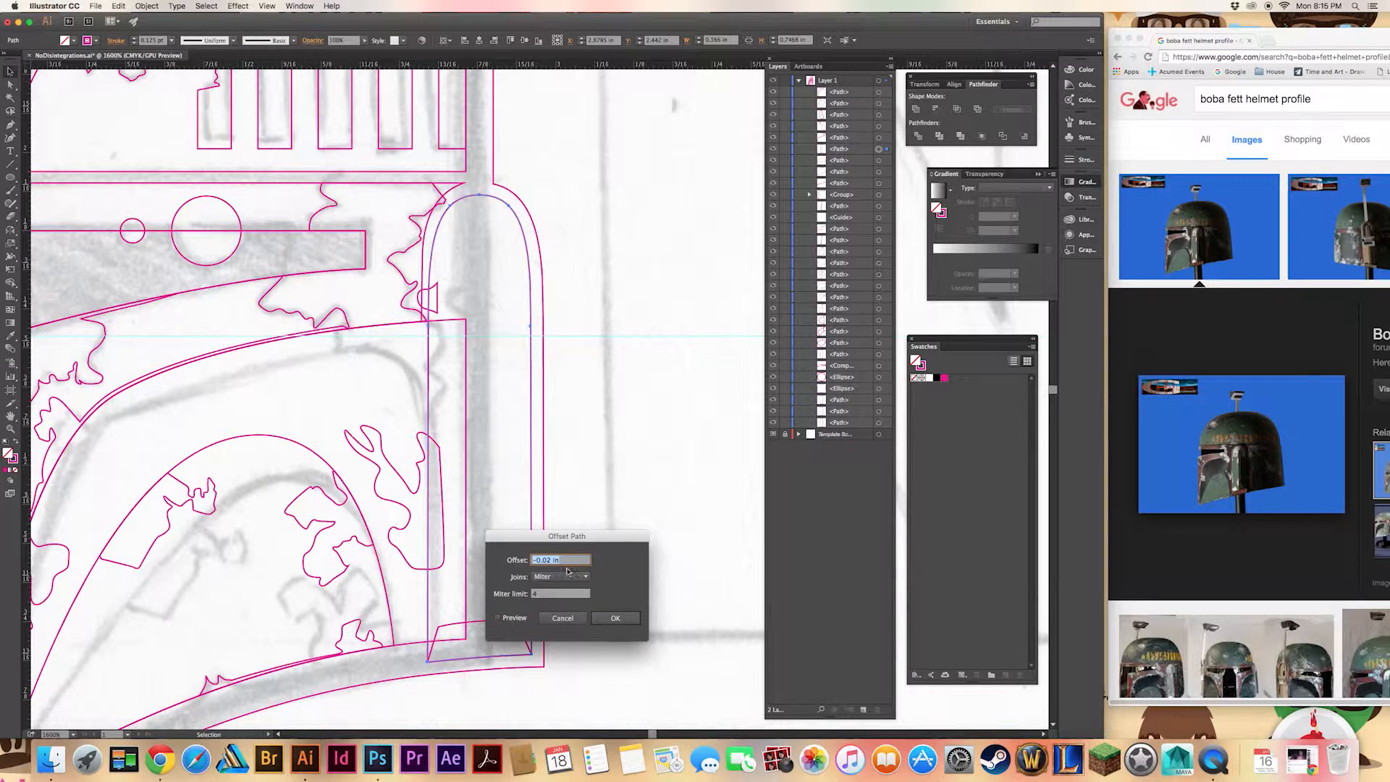
{"action": "key", "text": "Return"}
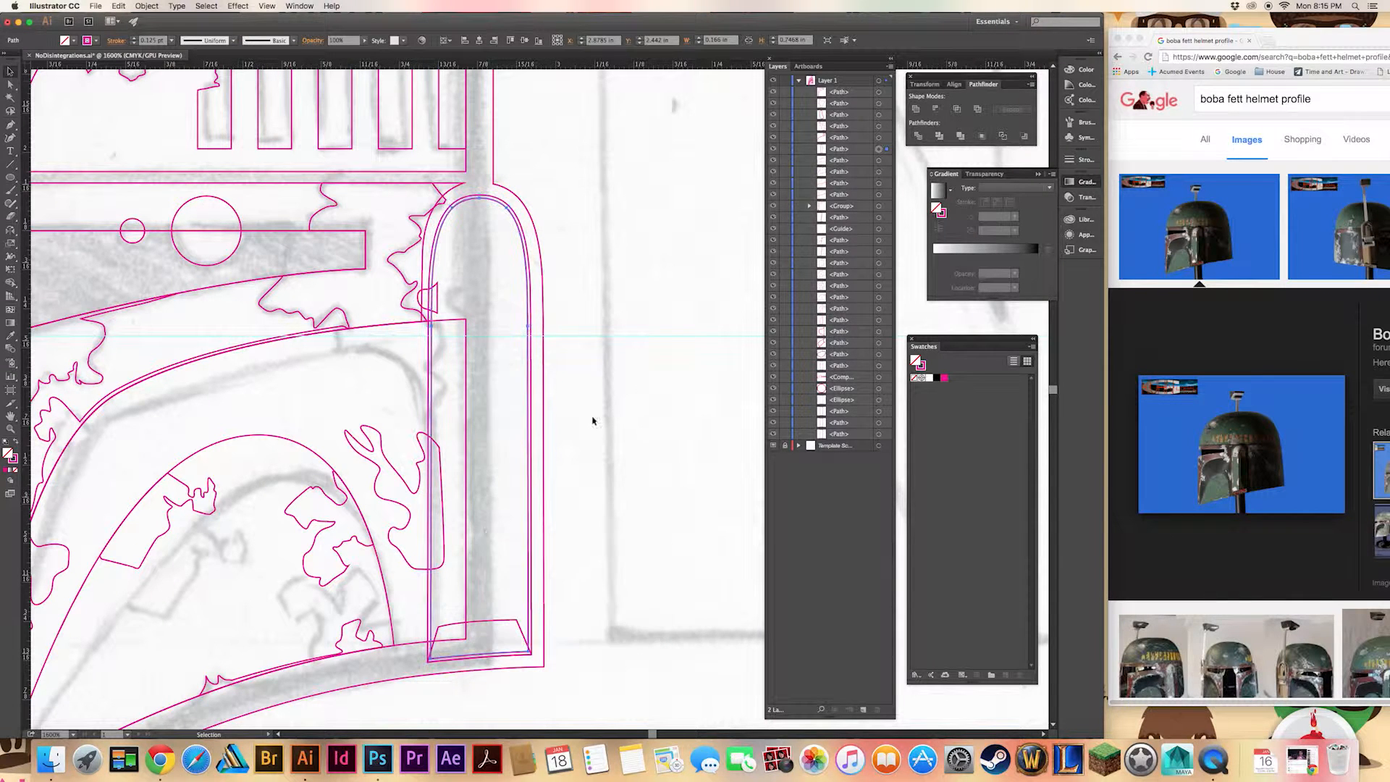
Trim the innermost panel path to its rounded top, keeping only the area inside a rectangle drawn across it.
{"action": "left_click_drag", "start_coordinate": [10, 177], "coordinate": [55, 176]}
{"action": "left_click_drag", "start_coordinate": [398, 186], "coordinate": [560, 283]}
{"action": "key", "text": "v"}
{"action": "left_click", "coordinate": [529, 290], "text": "shift"}
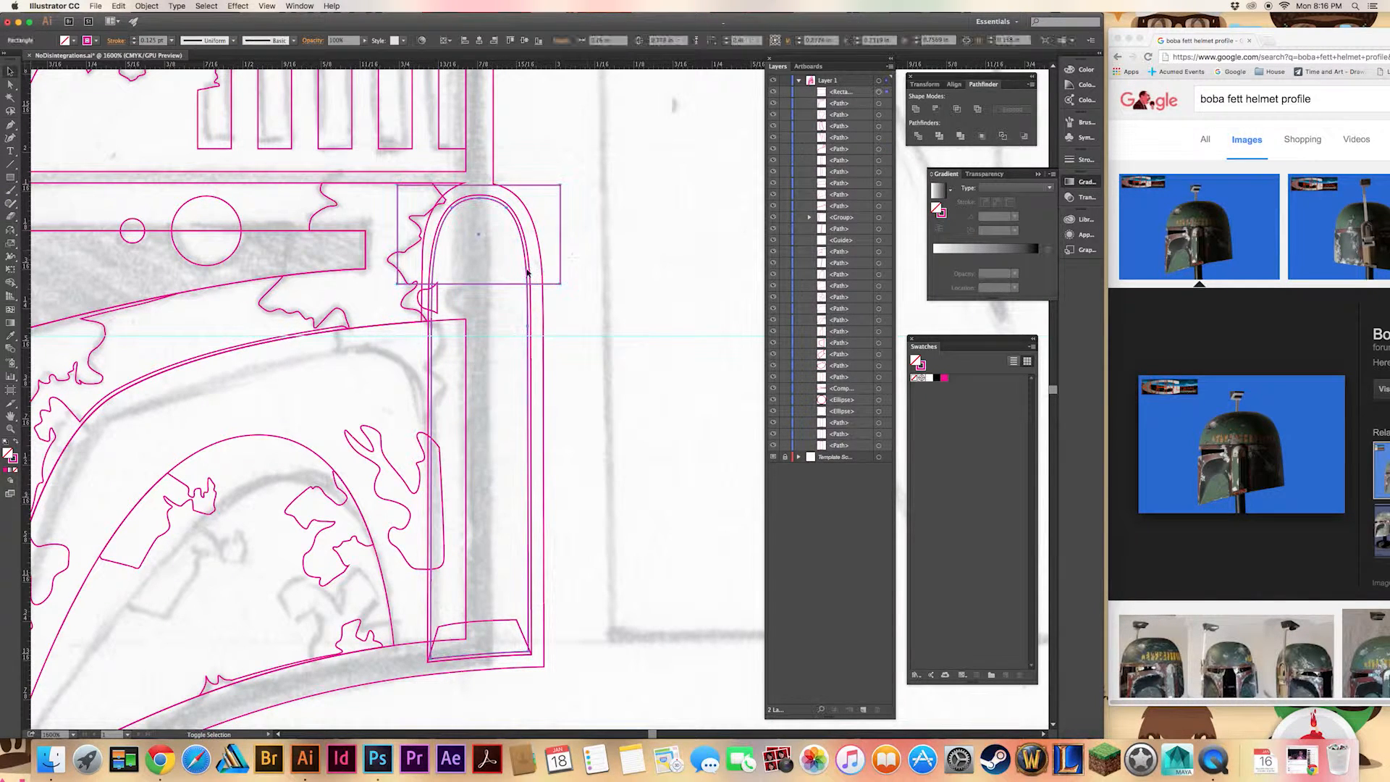
{"action": "left_click", "coordinate": [935, 109]}
{"action": "left_click", "coordinate": [658, 210]}
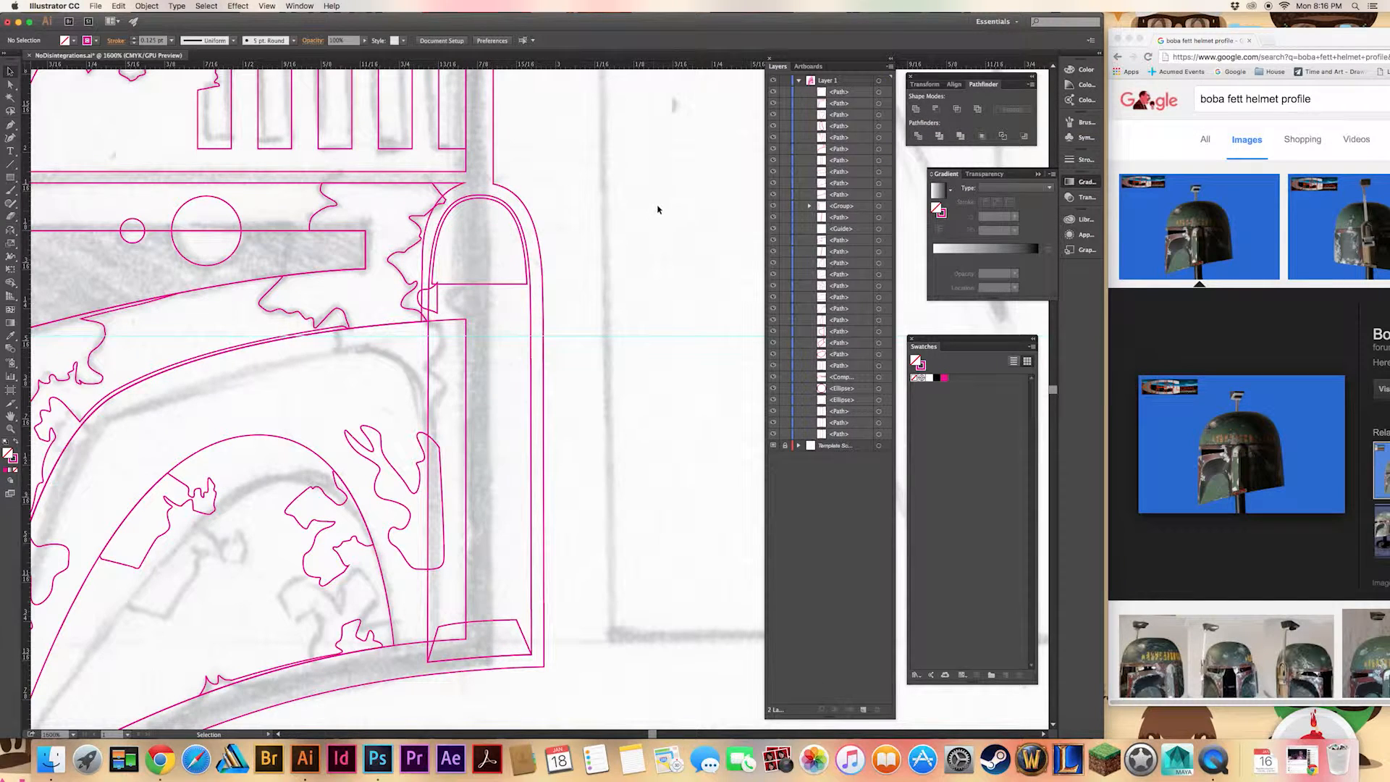
Draw a vertical centre line from inside the rounded panel's arch down to the trapezoid's upper edge.
{"action": "left_click", "coordinate": [10, 163]}
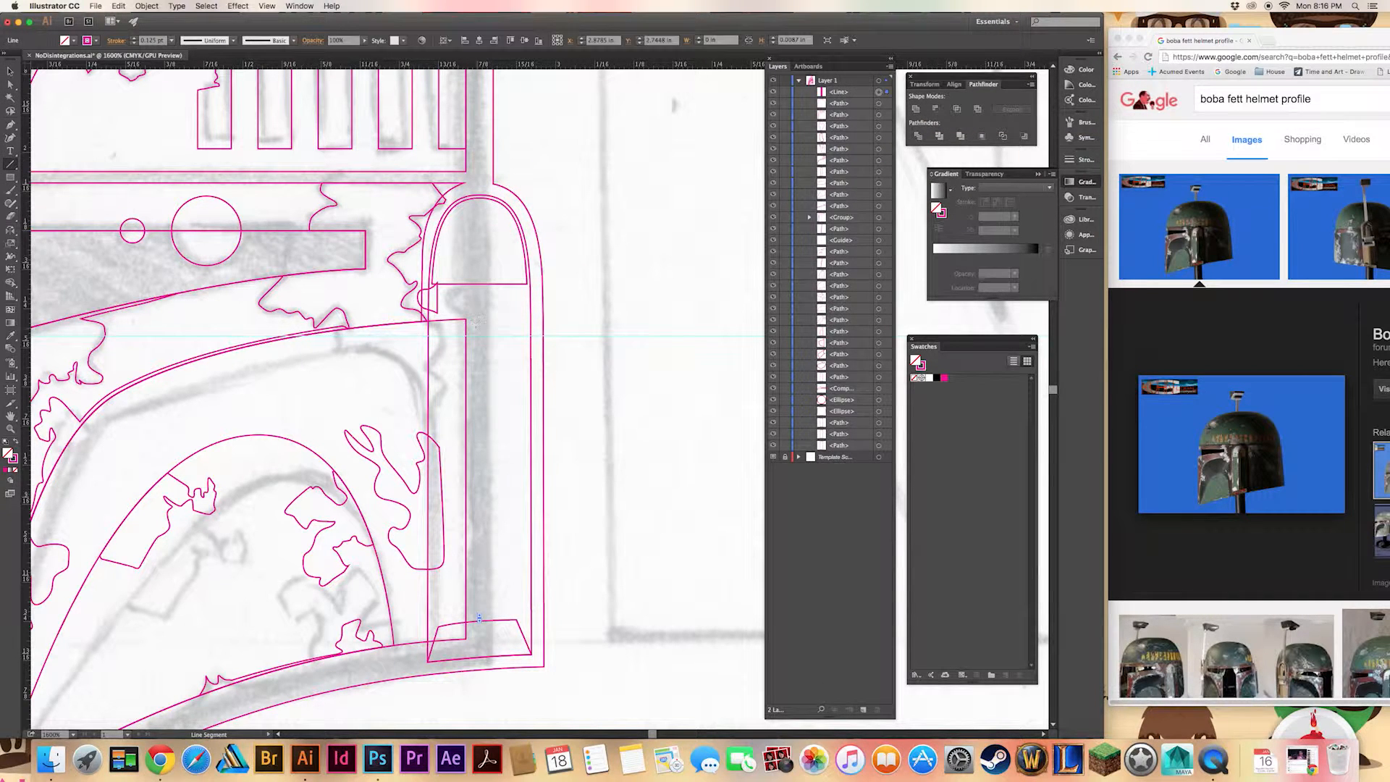
{"action": "left_click", "coordinate": [478, 238]}
{"action": "key", "text": "Escape"}
{"action": "left_click", "coordinate": [479, 238]}
{"action": "key", "text": "Escape"}
{"action": "left_click_drag", "start_coordinate": [480, 241], "coordinate": [502, 409]}
{"action": "left_click_drag", "start_coordinate": [480, 618], "coordinate": [480, 615]}
{"action": "key", "text": "v"}
Try to offset the vertical centre line with Offset Path.
{"action": "left_click", "coordinate": [146, 6]}
{"action": "mouse_move", "coordinate": [155, 208]}
{"action": "left_click", "coordinate": [279, 251]}
{"action": "left_click", "coordinate": [607, 619]}
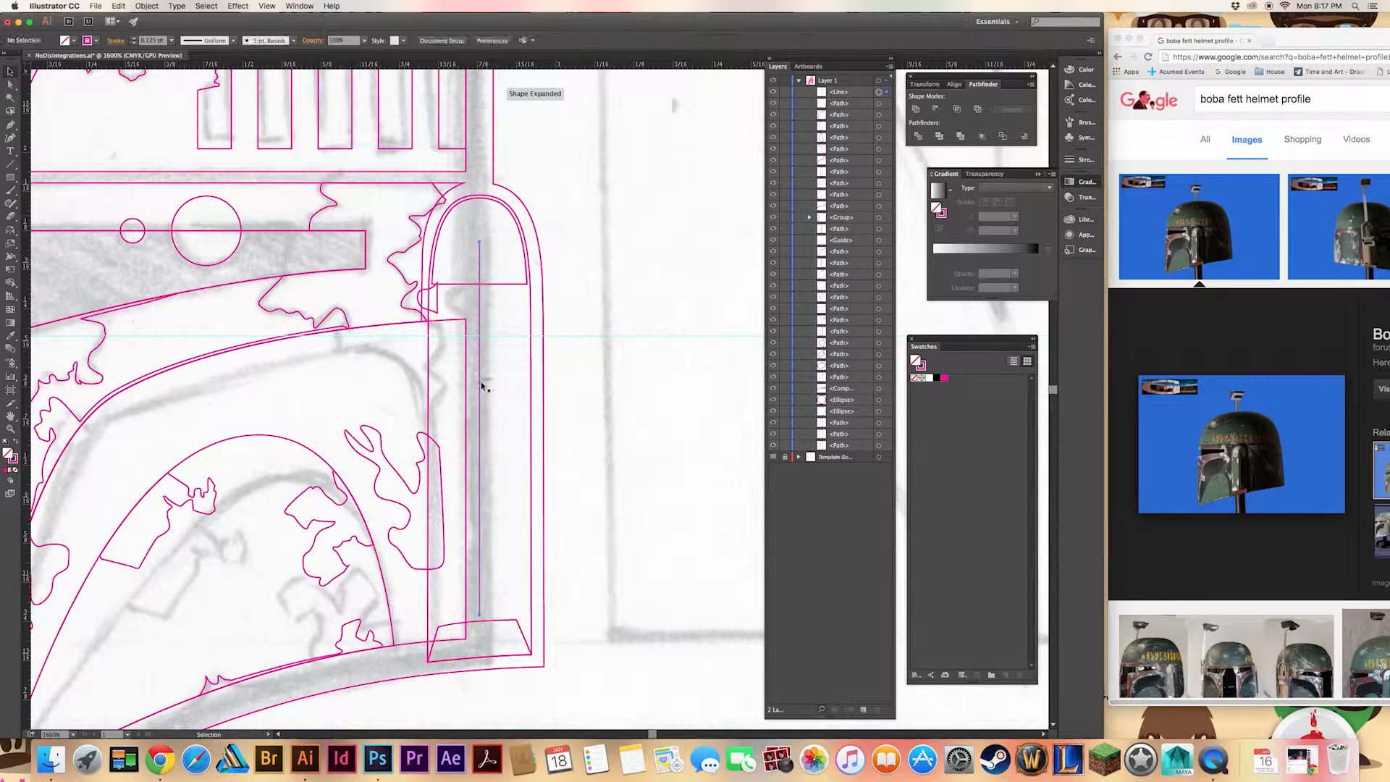
Give the vertical centre line a 1 pt stroke with round caps.
{"action": "left_click", "coordinate": [1072, 159]}
{"action": "left_click", "coordinate": [985, 179]}
{"action": "left_click", "coordinate": [147, 6]}
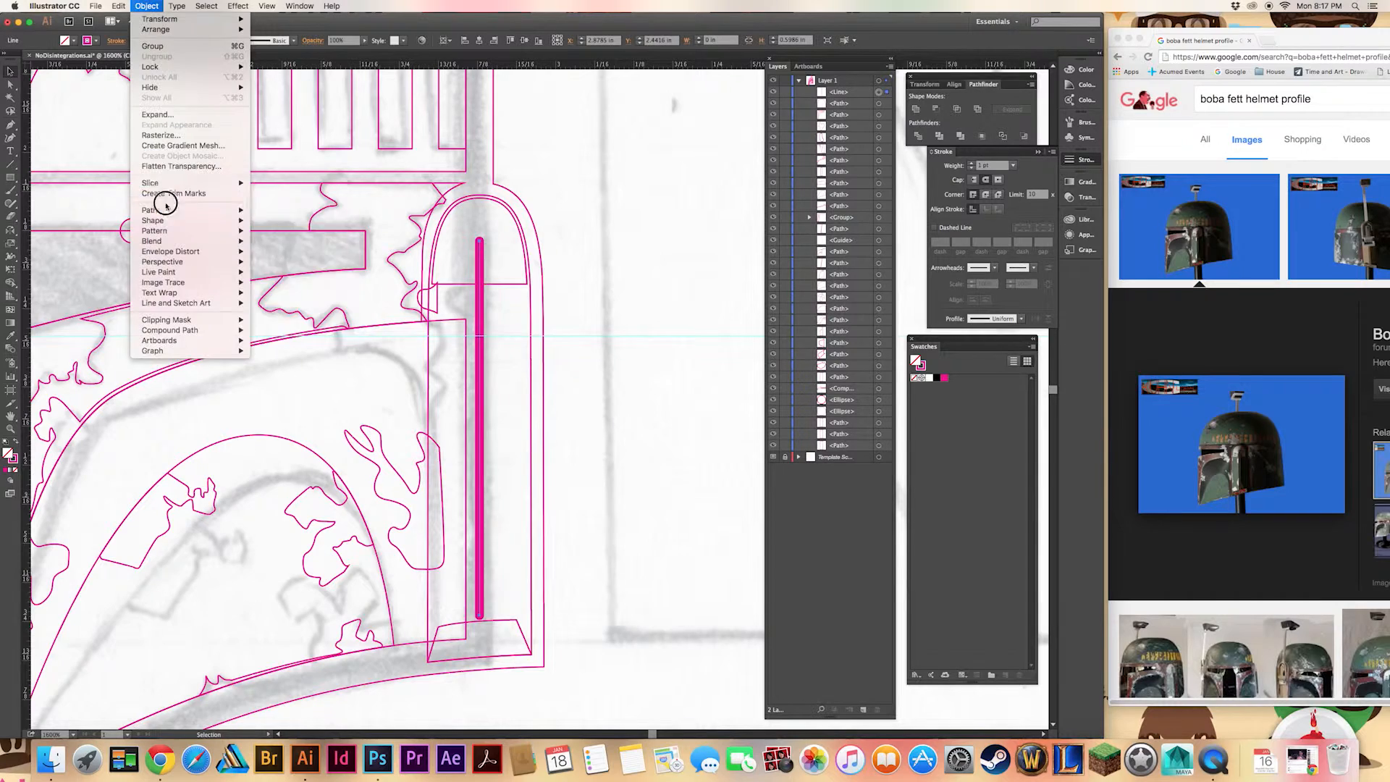
{"action": "mouse_move", "coordinate": [164, 209]}
{"action": "left_click", "coordinate": [279, 249]}
{"action": "key", "text": "Escape"}
Expand the round-capped centre line into a filled outline shape.
{"action": "left_click", "coordinate": [148, 5]}
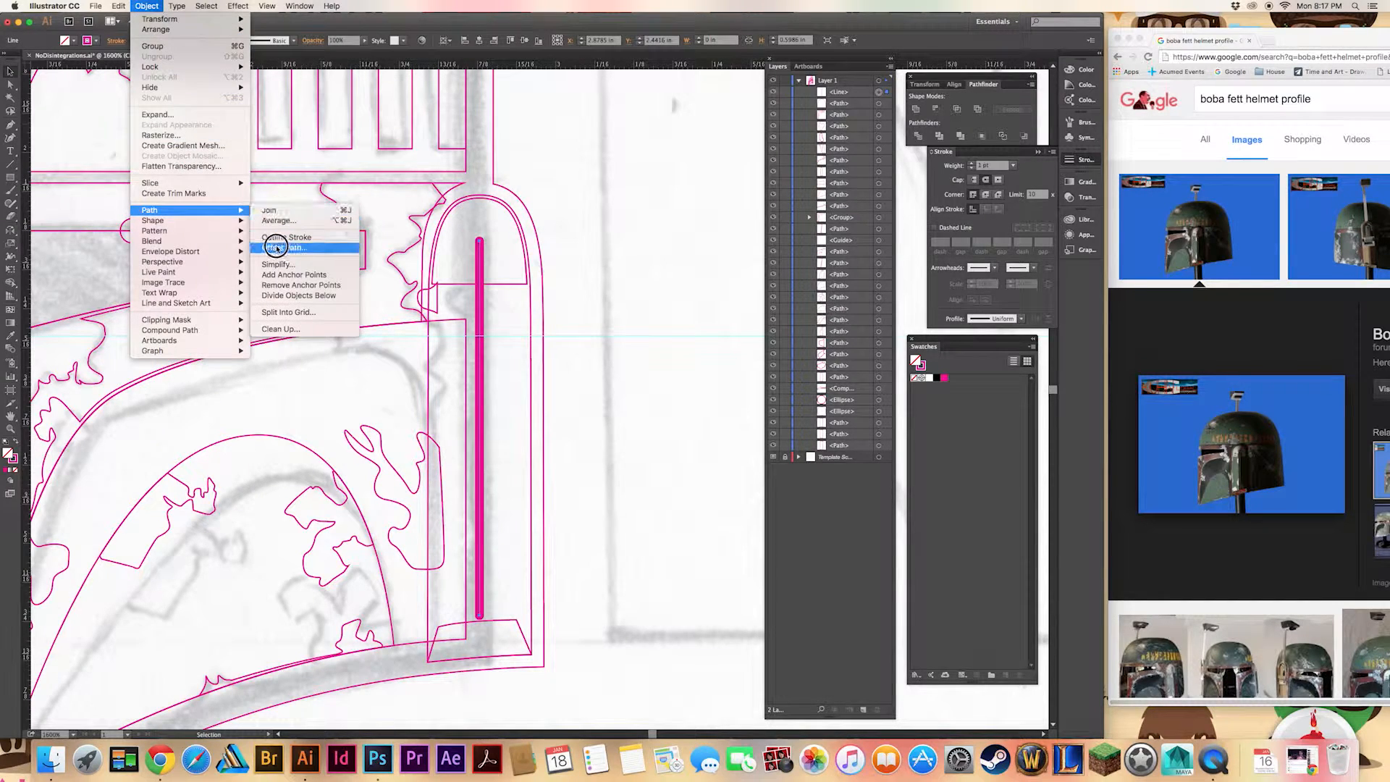
{"action": "left_click", "coordinate": [153, 115]}
{"action": "key", "text": "Return"}
Try to thicken the expanded centre bar with Offset Path.
{"action": "left_click", "coordinate": [147, 6]}
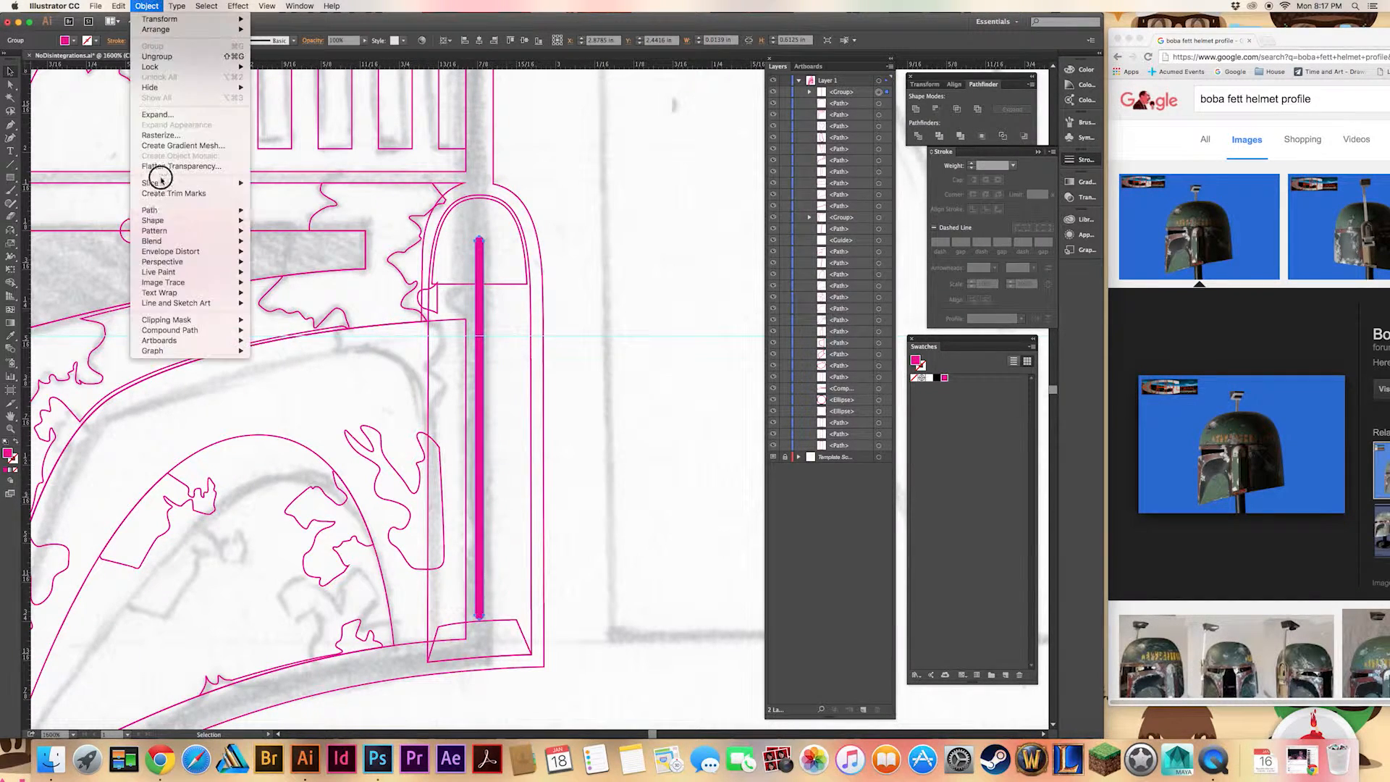
{"action": "mouse_move", "coordinate": [163, 210]}
{"action": "left_click", "coordinate": [282, 248]}
{"action": "key", "text": "Return"}
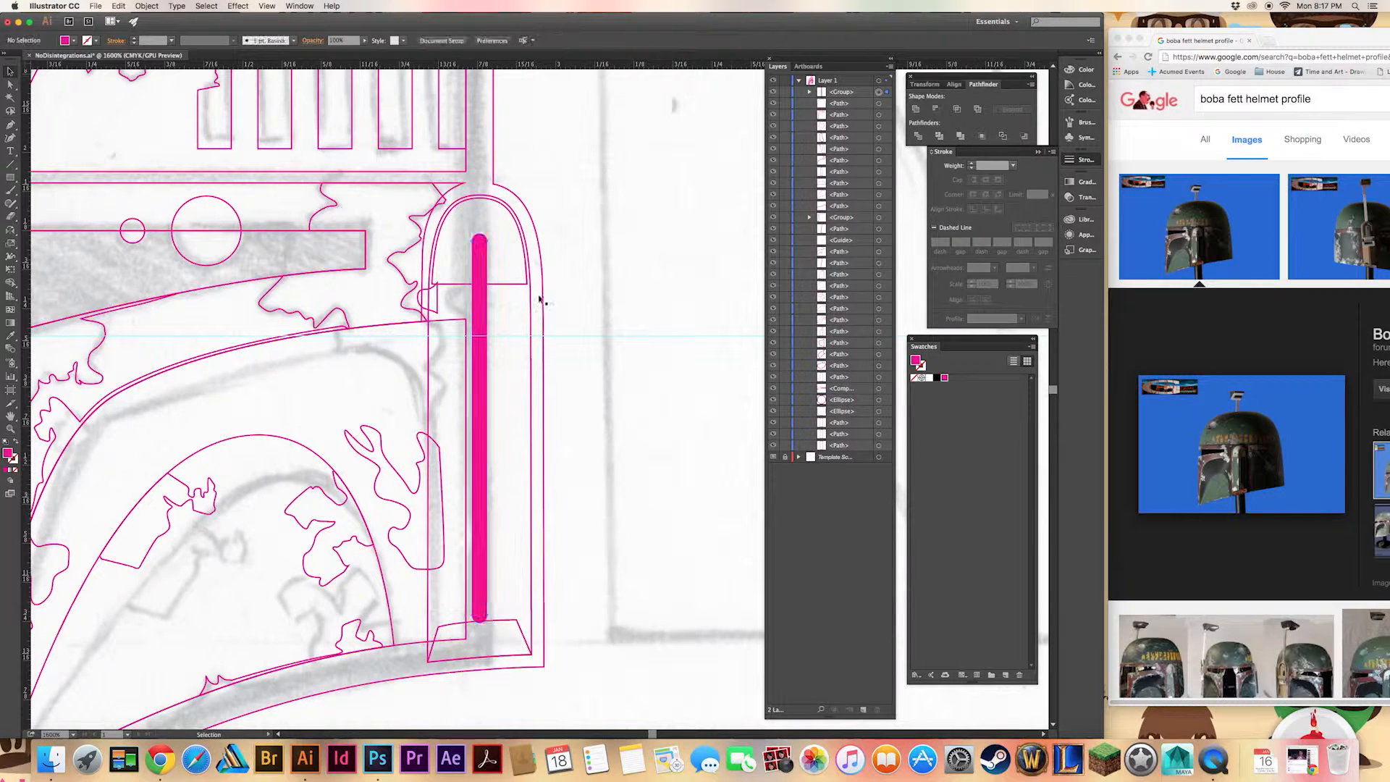
Ungroup the expanded centre bar and restyle it with no fill and a magenta 0.125 pt stroke.
{"action": "key", "text": "shift+super+g"}
{"action": "left_click", "coordinate": [496, 285], "text": "shift"}
{"action": "key", "text": "super+4"}
{"action": "left_click", "coordinate": [477, 283]}
{"action": "left_click", "coordinate": [65, 40]}
{"action": "left_click", "coordinate": [9, 57]}
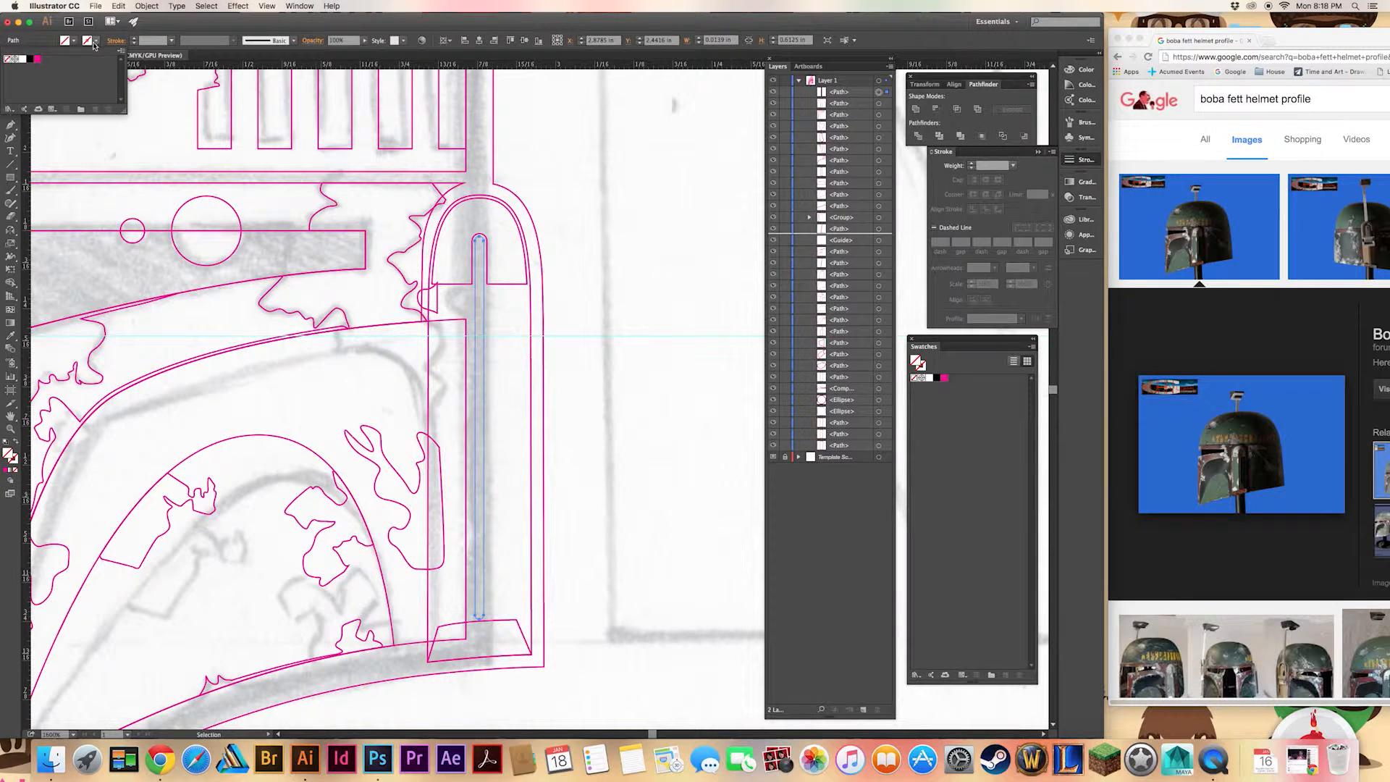
{"action": "left_click", "coordinate": [87, 39]}
{"action": "left_click", "coordinate": [36, 57]}
{"action": "left_click", "coordinate": [153, 40]}
{"action": "type", "text": "0.125"}
{"action": "key", "text": "Return"}
{"action": "left_click", "coordinate": [566, 182]}
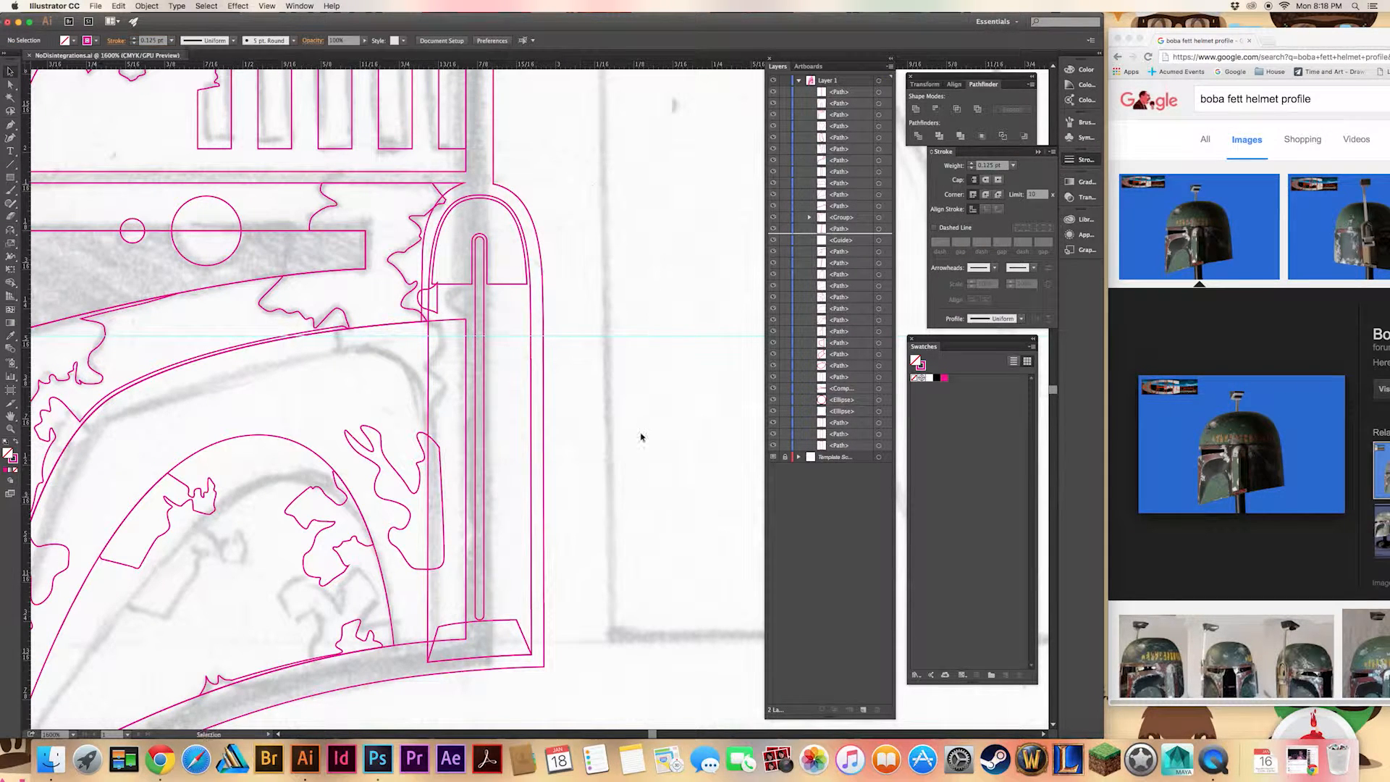
Try stretching the centre bar's lower end downward and offsetting the base trapezoid outward with Offset Path.
{"action": "left_click", "coordinate": [485, 621]}
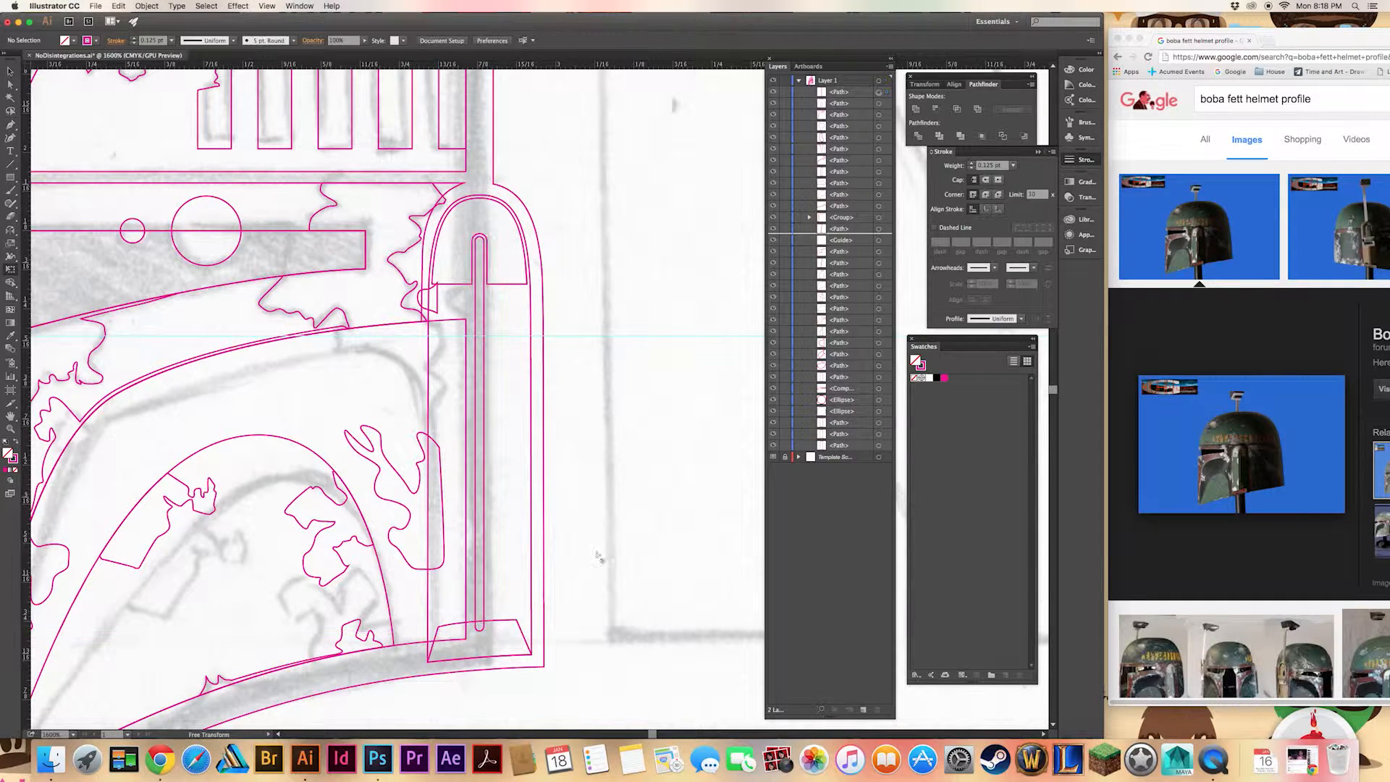
{"action": "left_click", "coordinate": [147, 6]}
{"action": "left_click", "coordinate": [286, 250]}
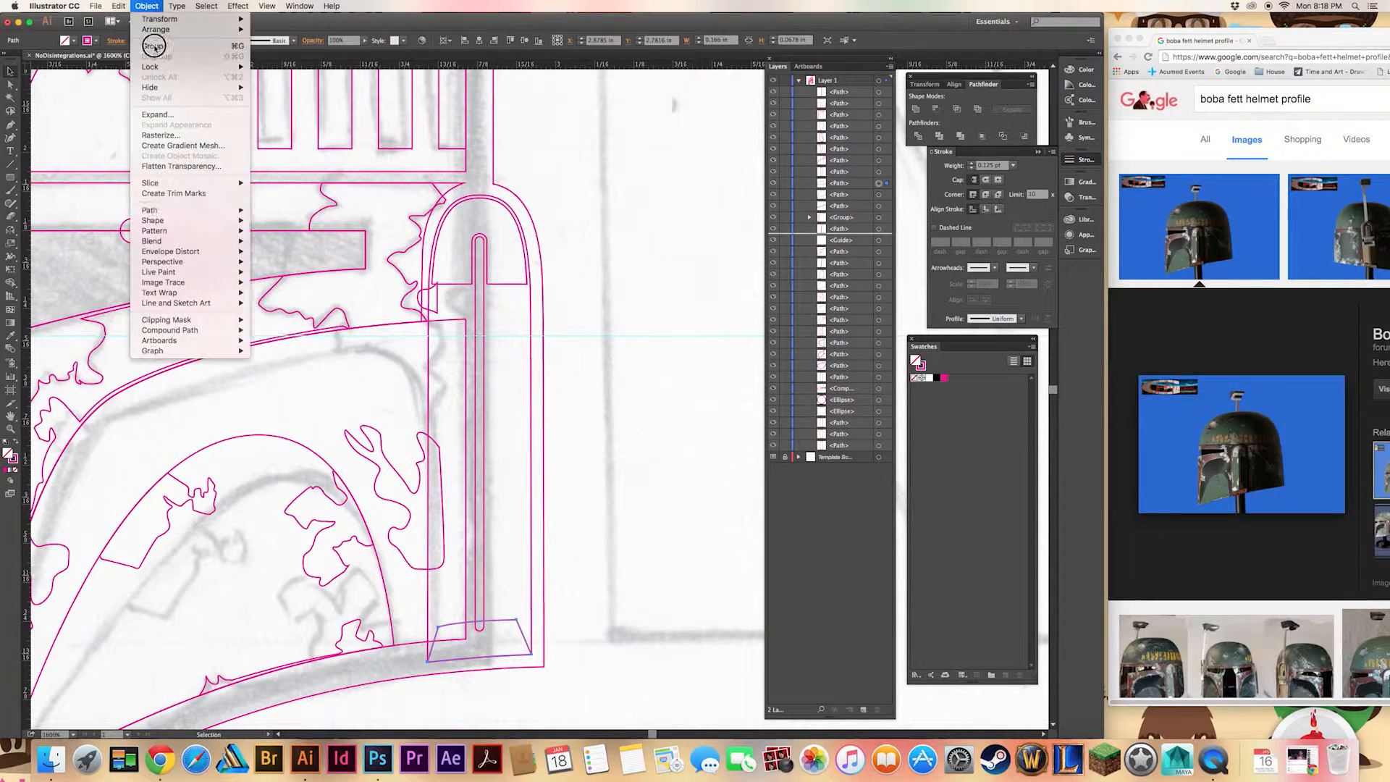
{"action": "left_click", "coordinate": [286, 250]}
{"action": "left_click", "coordinate": [616, 618]}
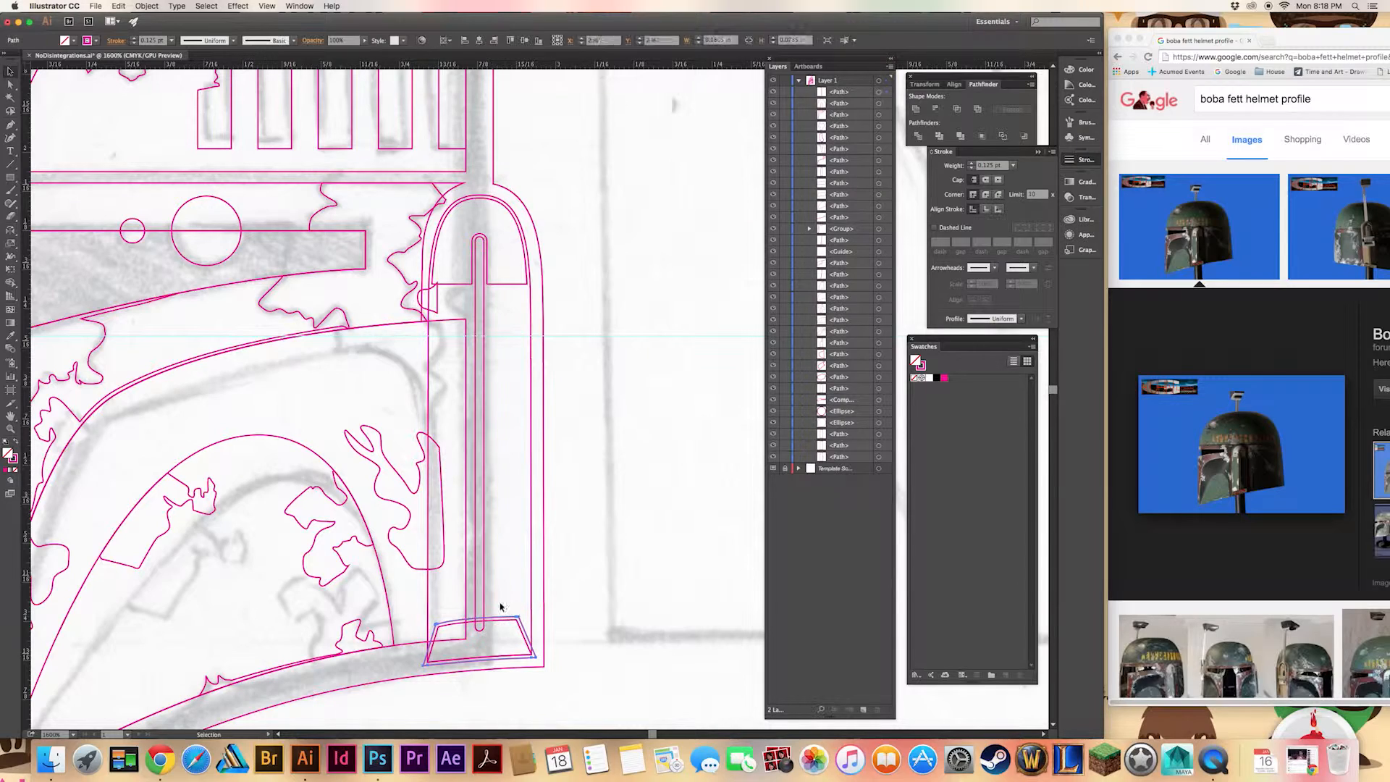
{"action": "key", "text": "Delete"}
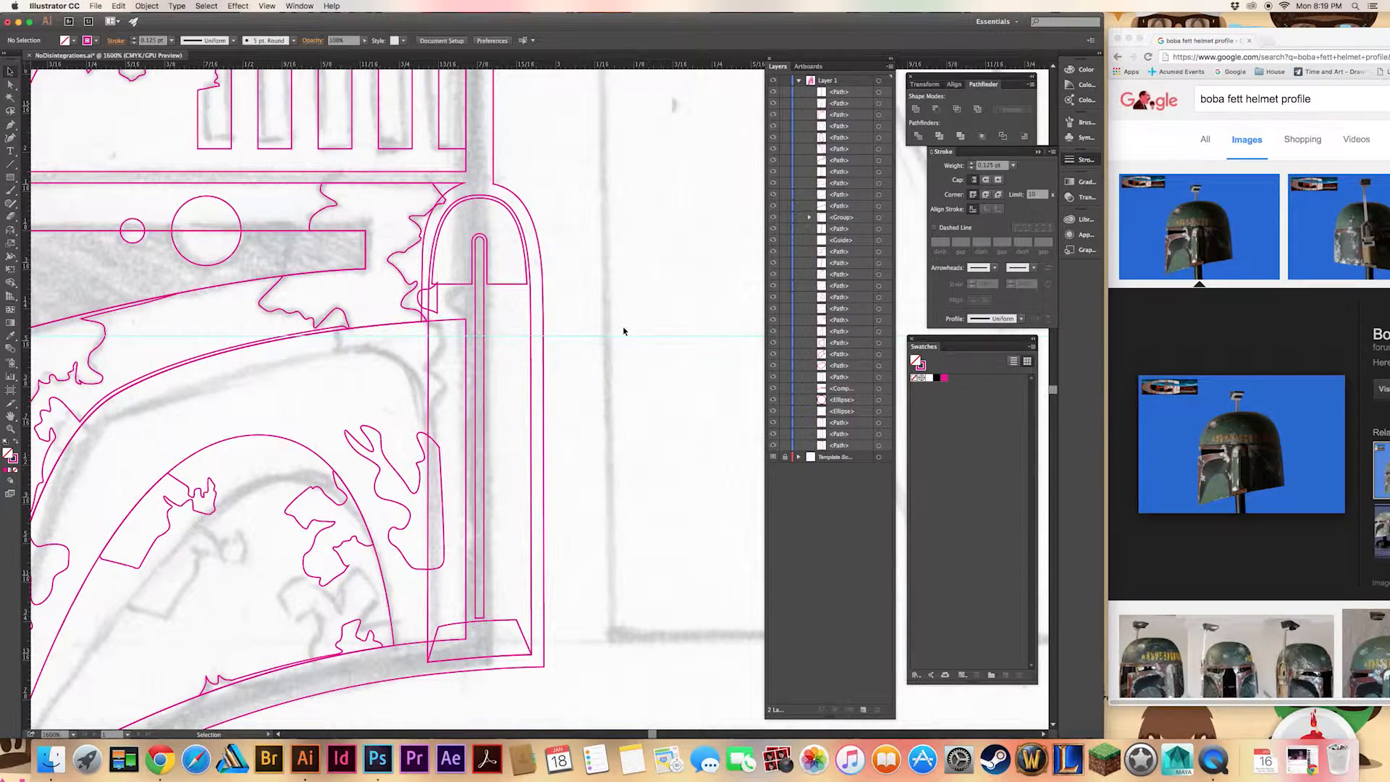
View the Boba Fett helmet profile photo at full size in Chrome, and minimise its window to return to Illustrator.
{"action": "left_click", "coordinate": [1224, 550]}
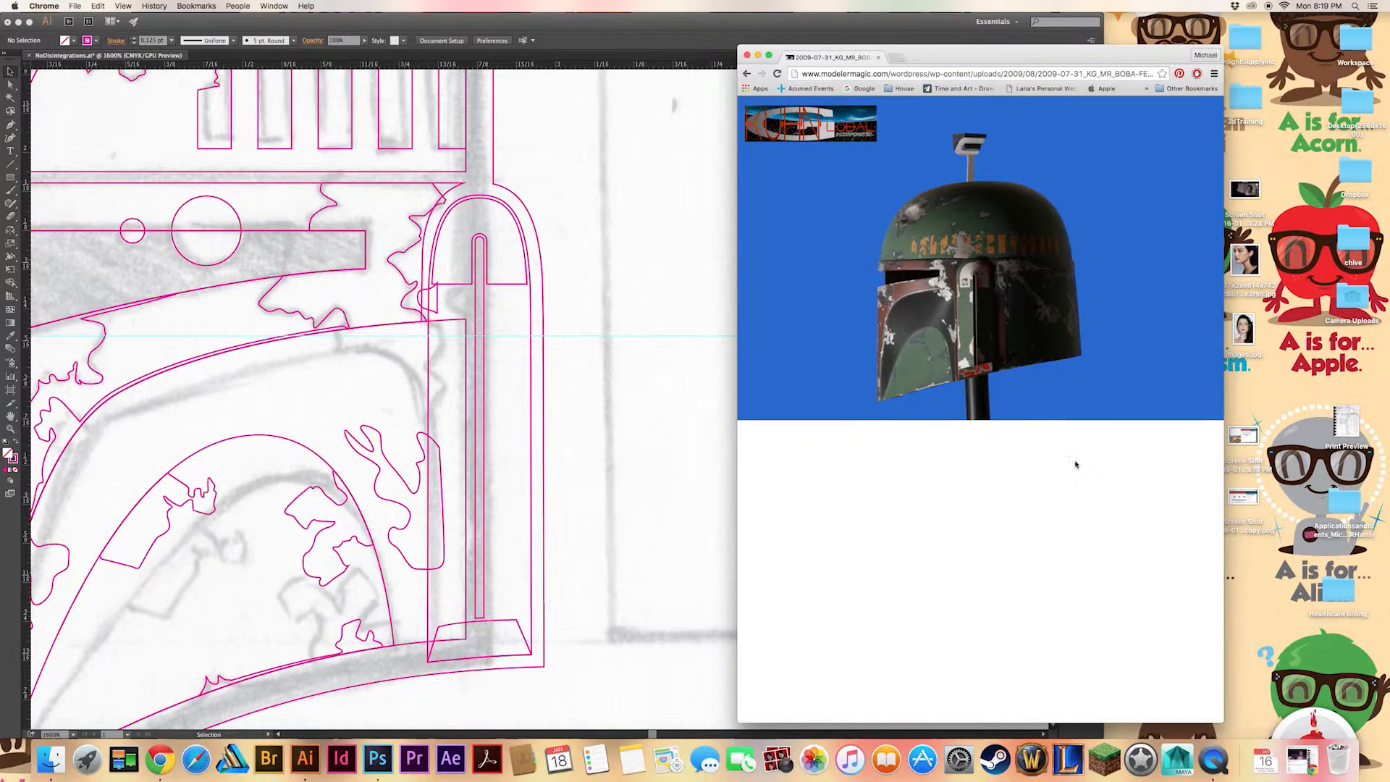
{"action": "left_click", "coordinate": [747, 56]}
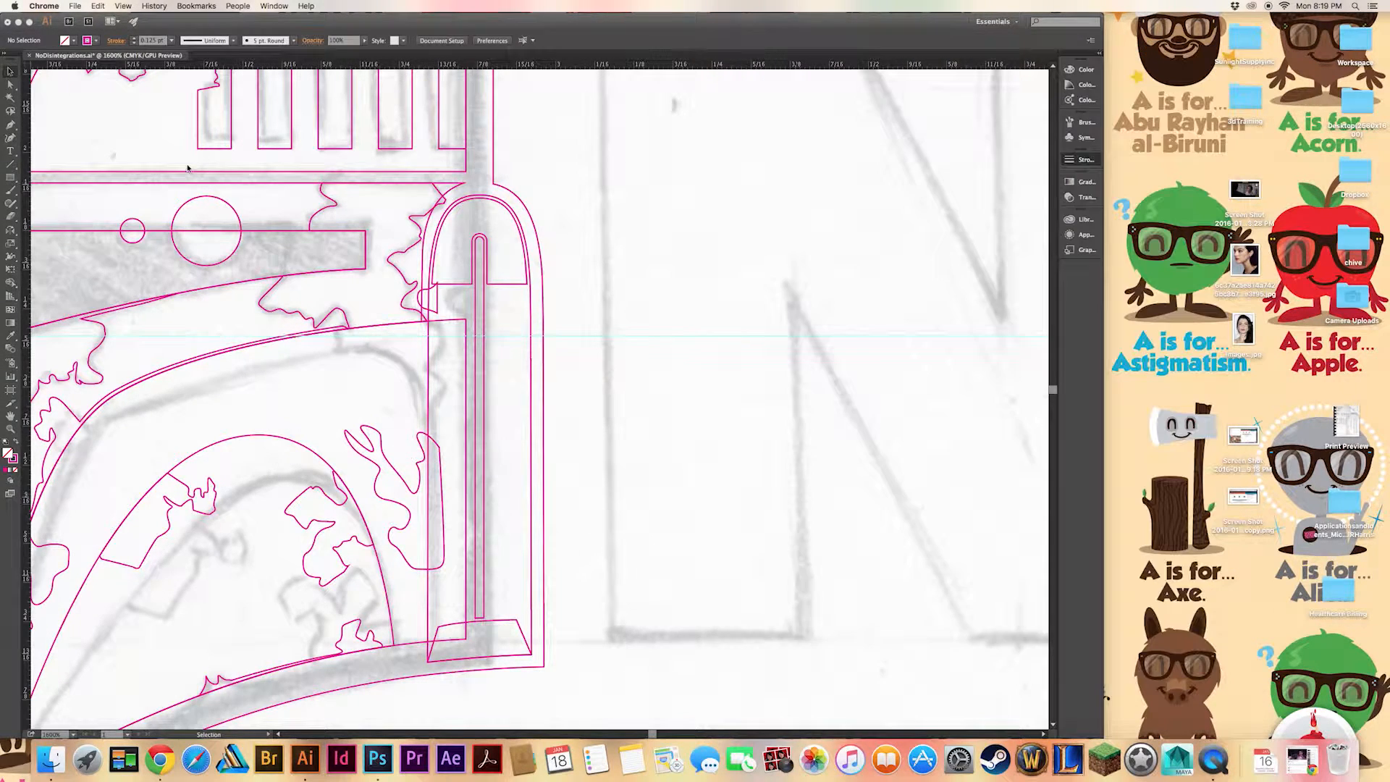
Widen the Illustrator window and move the Layers, Stroke, Pathfinder and Swatches panels away from the artwork.
{"action": "left_click", "coordinate": [1088, 42]}
{"action": "left_click_drag", "start_coordinate": [1103, 311], "coordinate": [1388, 311]}
{"action": "left_click_drag", "start_coordinate": [837, 85], "coordinate": [1147, 86]}
{"action": "left_click_drag", "start_coordinate": [970, 76], "coordinate": [1277, 350]}
{"action": "left_click_drag", "start_coordinate": [952, 348], "coordinate": [1259, 430]}
{"action": "scroll", "coordinate": [714, 348], "scroll_direction": "up", "scroll_amount": 2}
{"action": "scroll", "coordinate": [622, 468], "scroll_direction": "down", "scroll_amount": 2}
Draw jagged damage marks with the Pen beside the slot and along the centre panel's lower outer edge.
{"action": "key", "text": "p"}
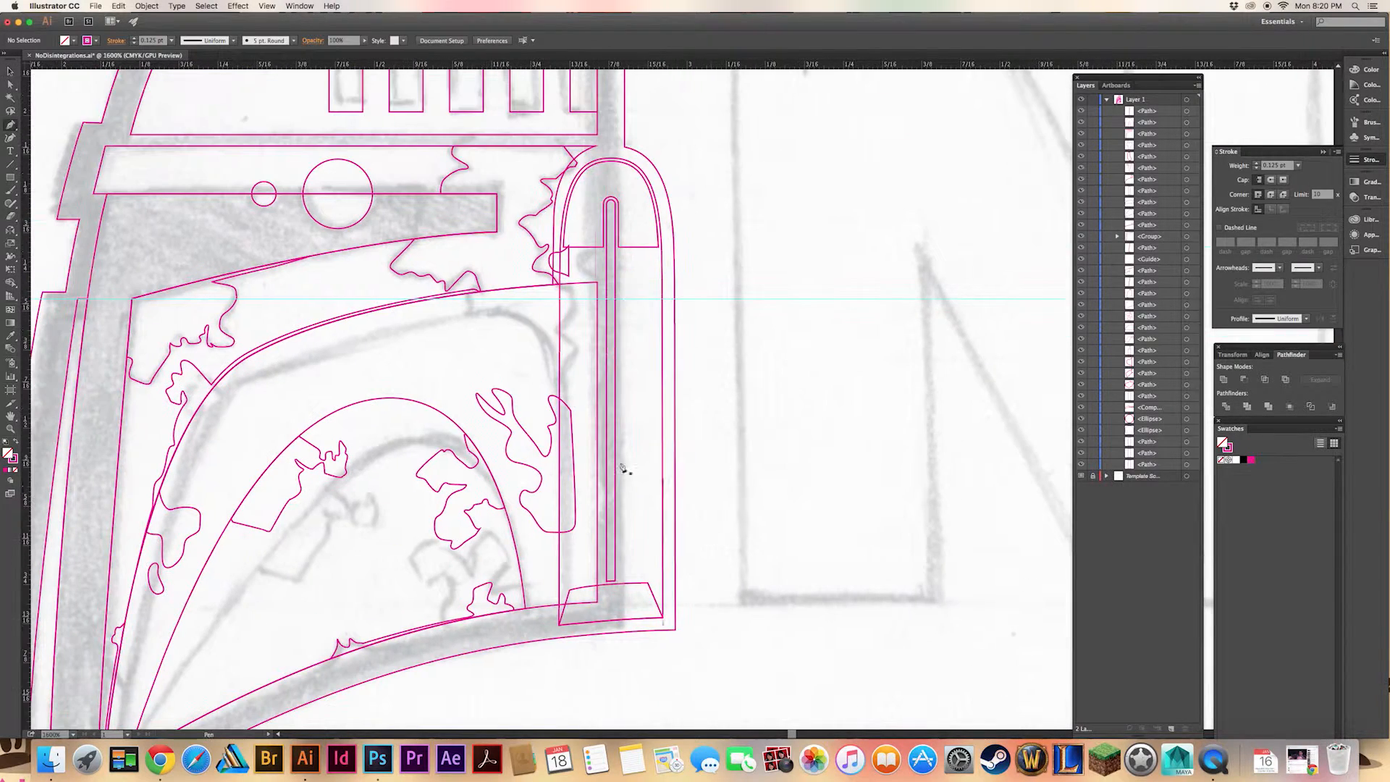
{"action": "left_click", "coordinate": [611, 335]}
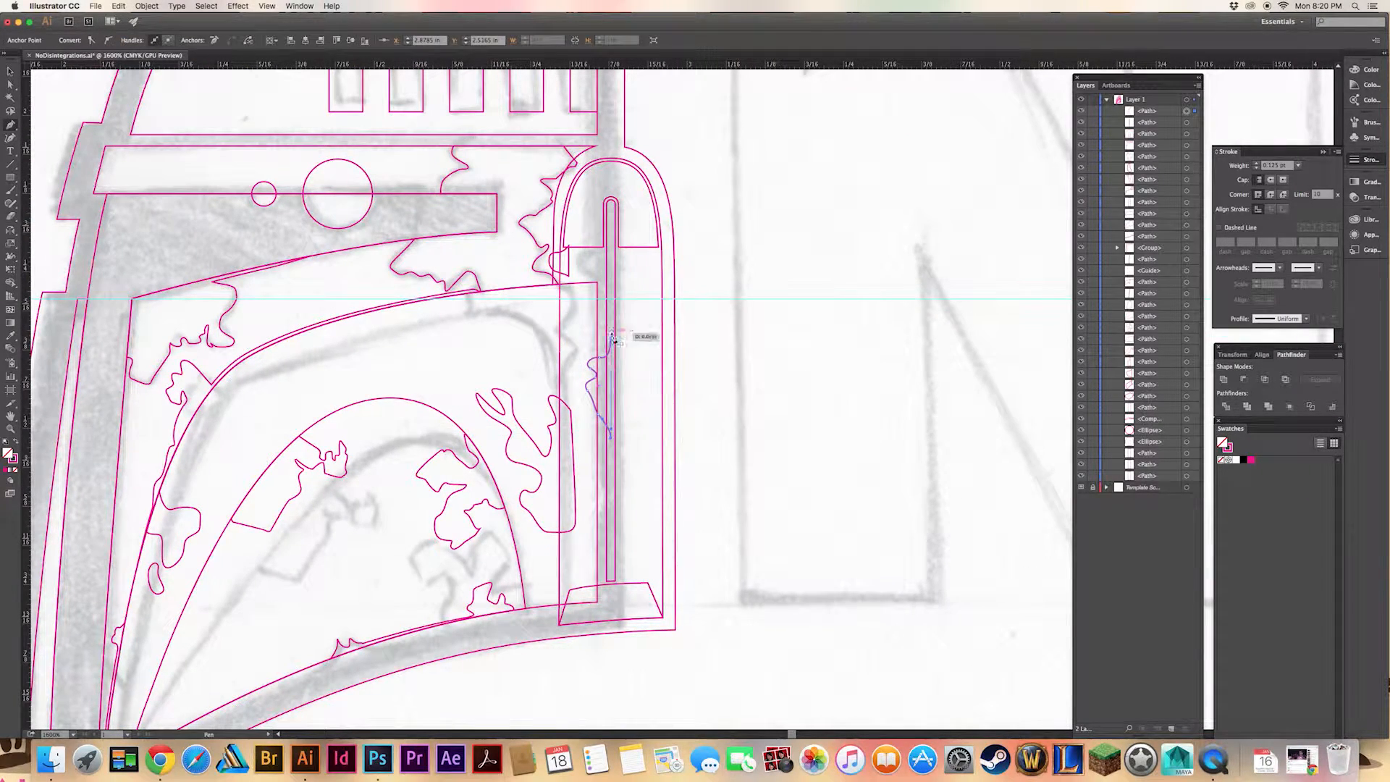
{"action": "mouse_move", "coordinate": [554, 583]}
{"action": "left_mouse_down"}
{"action": "mouse_move", "coordinate": [573, 489]}
{"action": "mouse_move", "coordinate": [584, 533]}
{"action": "mouse_move", "coordinate": [567, 513]}
{"action": "mouse_move", "coordinate": [547, 517]}
{"action": "mouse_move", "coordinate": [569, 481]}
{"action": "left_mouse_up"}
{"action": "left_click", "coordinate": [556, 582]}
{"action": "left_click", "coordinate": [588, 506]}
{"action": "left_click_drag", "start_coordinate": [569, 493], "coordinate": [571, 502]}
{"action": "left_click", "coordinate": [588, 506]}
{"action": "left_click", "coordinate": [723, 415], "text": "super"}
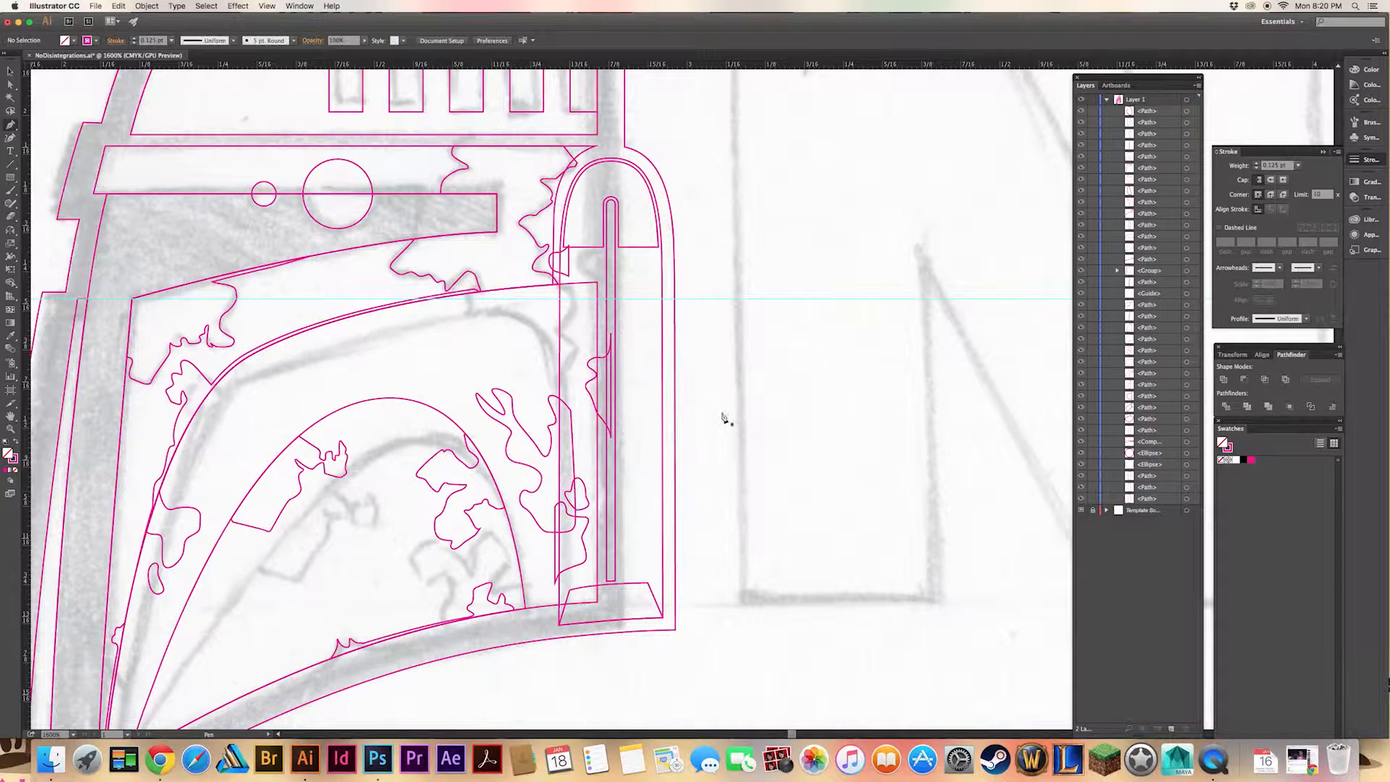
Subtract the slot from the damage mark beside it, and paste the slot back in front.
{"action": "key", "text": "v"}
{"action": "left_click", "coordinate": [586, 516]}
{"action": "left_click", "coordinate": [659, 424]}
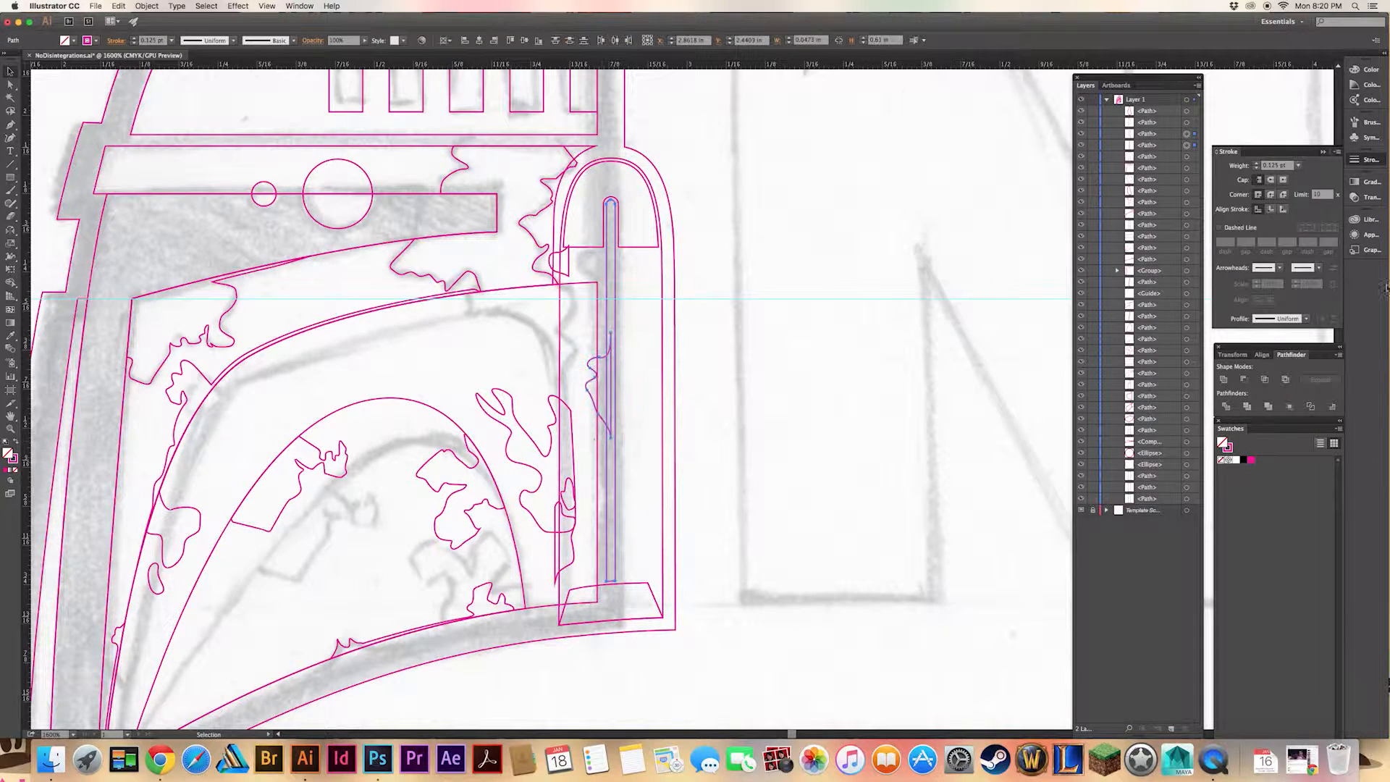
{"action": "left_click", "coordinate": [615, 423]}
{"action": "key", "text": "super+c"}
{"action": "left_click", "coordinate": [588, 396], "text": "shift"}
{"action": "left_click", "coordinate": [1244, 380]}
{"action": "key", "text": "super+f"}
Trim the lower damage mark to its part inside the centre panel with Intersect, and restore the panel outline.
{"action": "left_click", "coordinate": [560, 588]}
{"action": "key", "text": "a"}
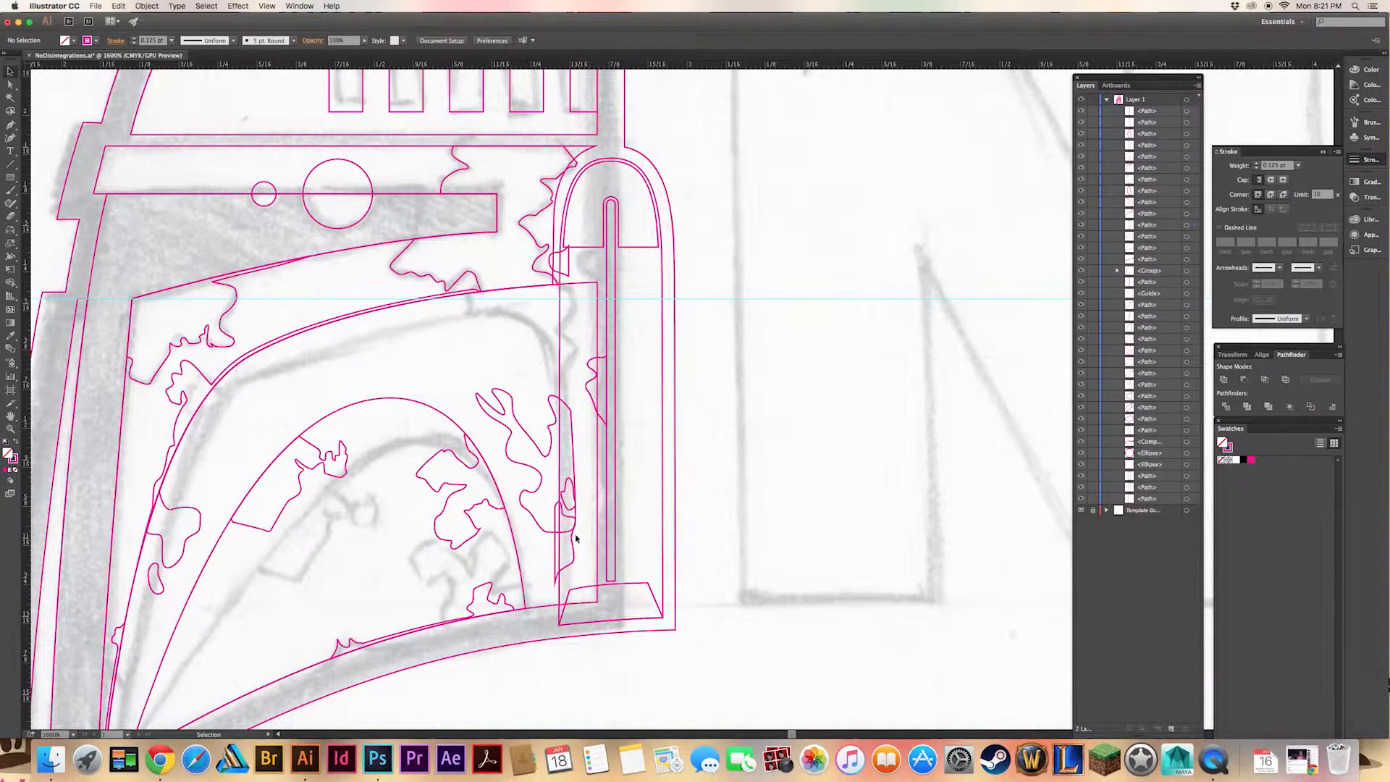
{"action": "left_click", "coordinate": [559, 587], "text": "shift"}
{"action": "left_click", "coordinate": [1264, 380]}
{"action": "left_click", "coordinate": [862, 444]}
{"action": "key", "text": "super+f"}
Draw the antenna head's small lower window and larger upper window with the Pen, and save the file.
{"action": "left_click_drag", "start_coordinate": [756, 420], "coordinate": [844, 355]}
{"action": "left_click_drag", "start_coordinate": [833, 484], "coordinate": [819, 596]}
{"action": "key", "text": "p"}
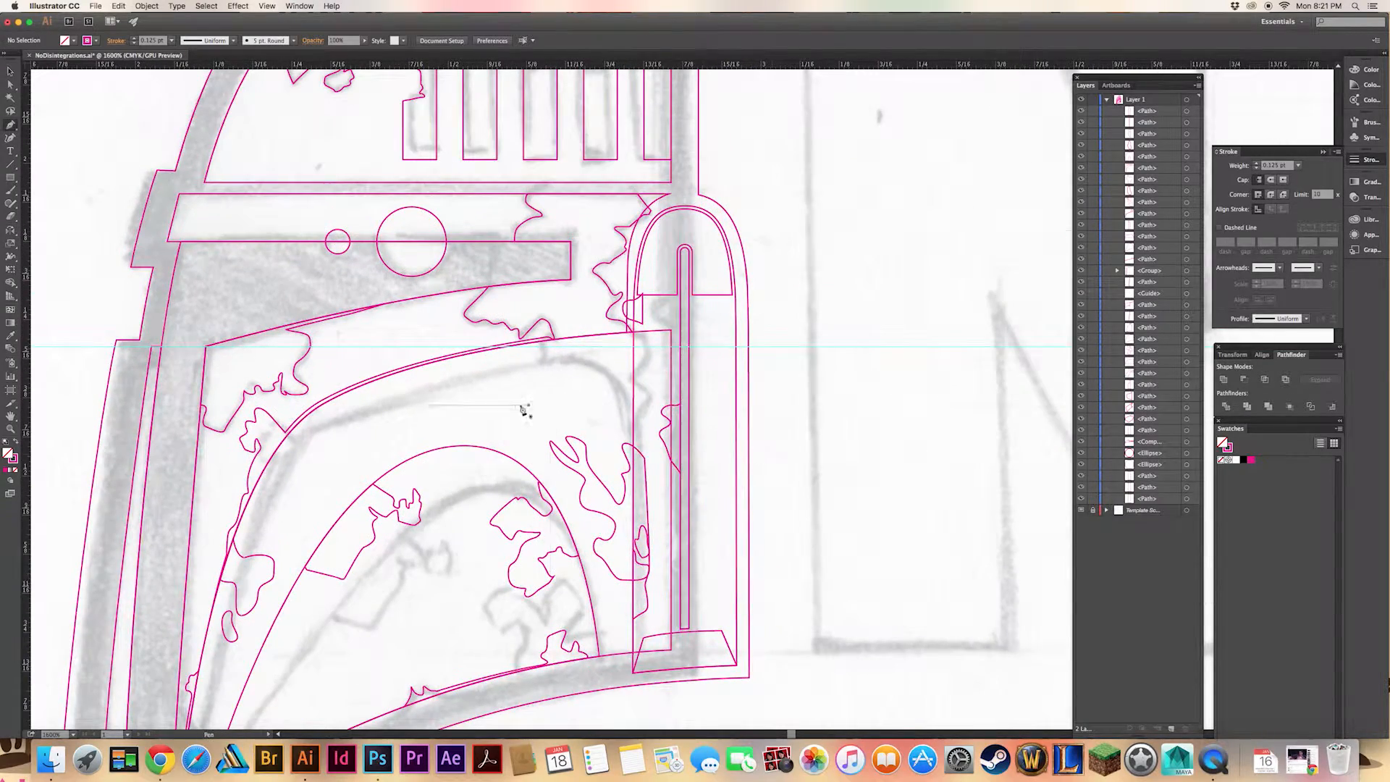
{"action": "scroll", "coordinate": [913, 392], "scroll_direction": "up", "scroll_amount": 10}
{"action": "left_click_drag", "start_coordinate": [491, 391], "coordinate": [467, 417]}
{"action": "mouse_move", "coordinate": [505, 334]}
{"action": "left_mouse_down"}
{"action": "mouse_move", "coordinate": [500, 357]}
{"action": "mouse_move", "coordinate": [504, 342]}
{"action": "left_mouse_up"}
{"action": "key", "text": "a"}
{"action": "left_click", "coordinate": [700, 275]}
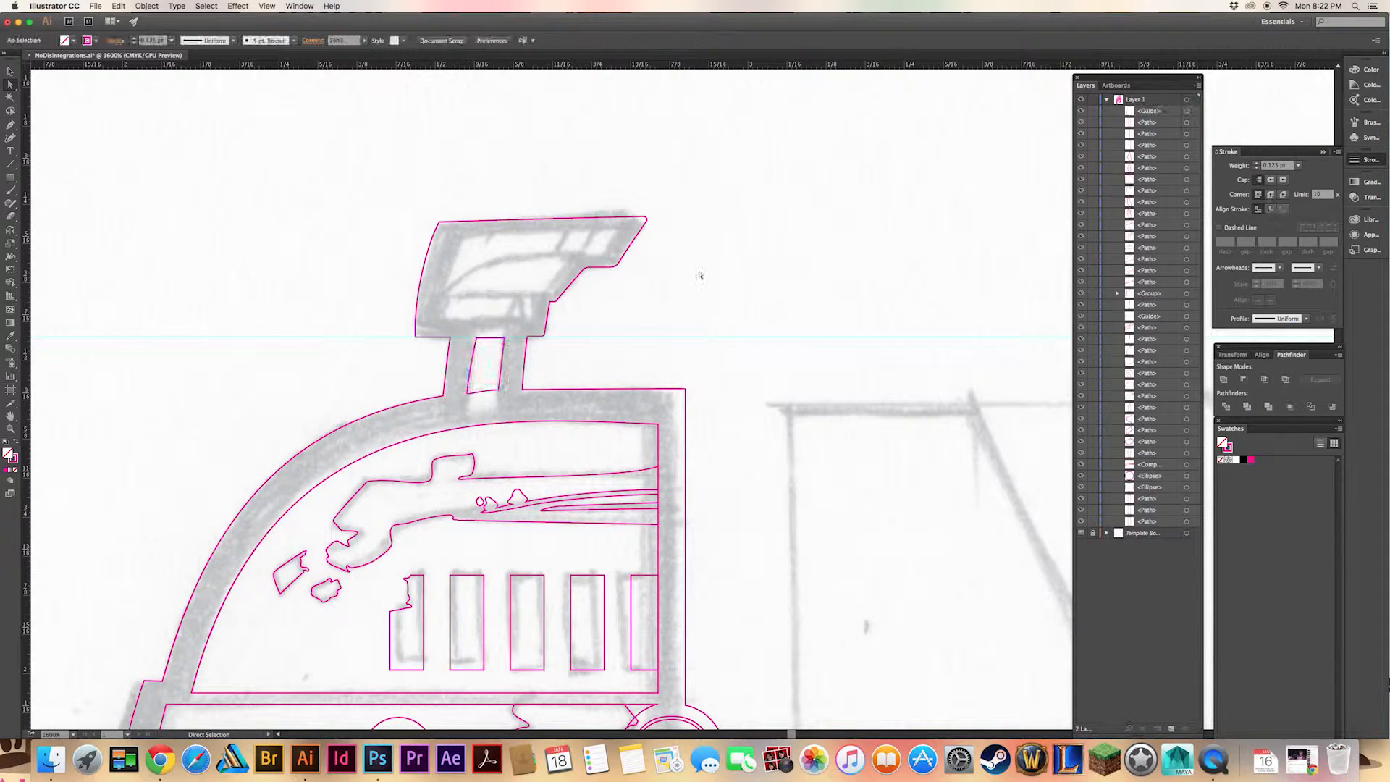
{"action": "left_click", "coordinate": [439, 319]}
{"action": "left_click", "coordinate": [532, 319]}
{"action": "left_click", "coordinate": [440, 317]}
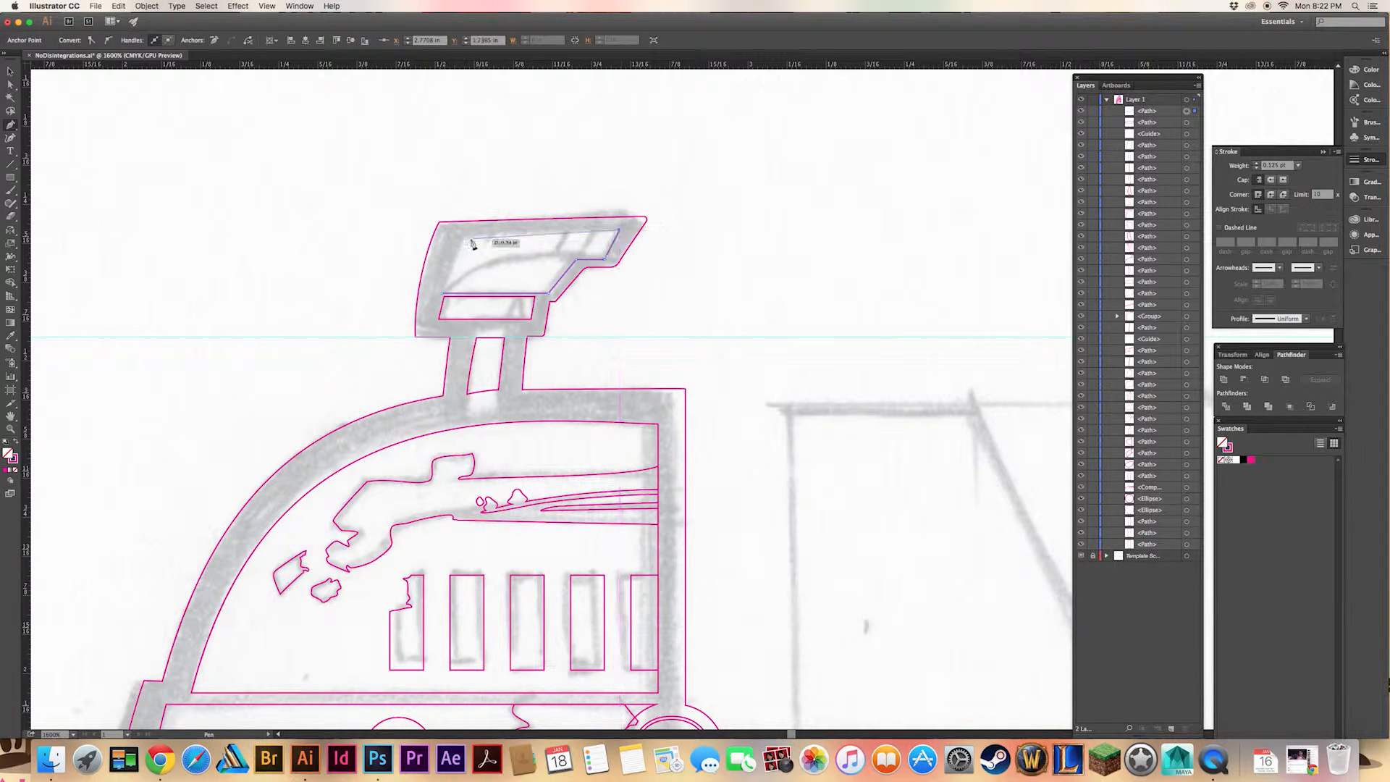
{"action": "left_click", "coordinate": [444, 294]}
{"action": "key", "text": "super+s"}
Switch to Chrome, start the Acquisitions Incorporated PAX East 2015 video, and minimise its window.
{"action": "left_click", "coordinate": [160, 759]}
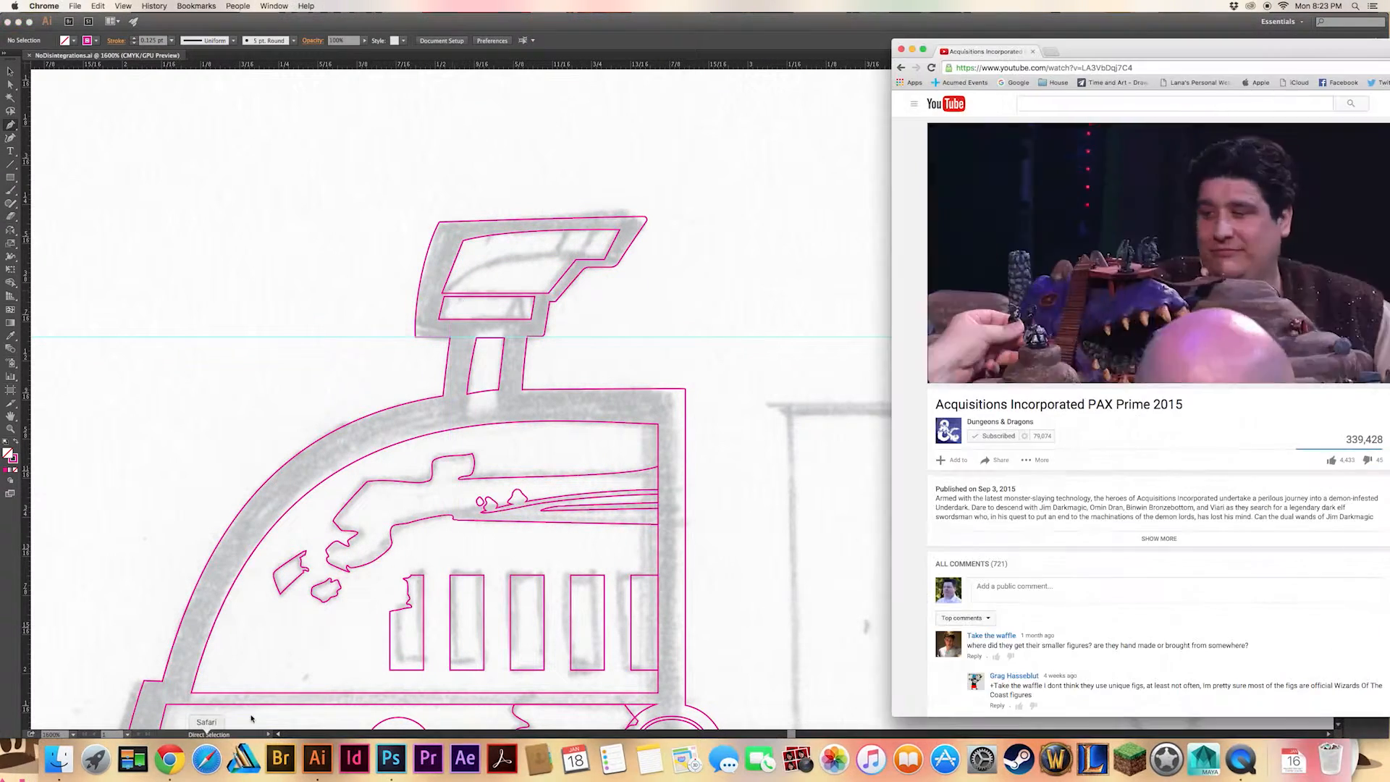
{"action": "left_click_drag", "start_coordinate": [1158, 52], "coordinate": [975, 52]}
{"action": "left_click", "coordinate": [1260, 159]}
{"action": "left_click_drag", "start_coordinate": [1087, 52], "coordinate": [977, 59]}
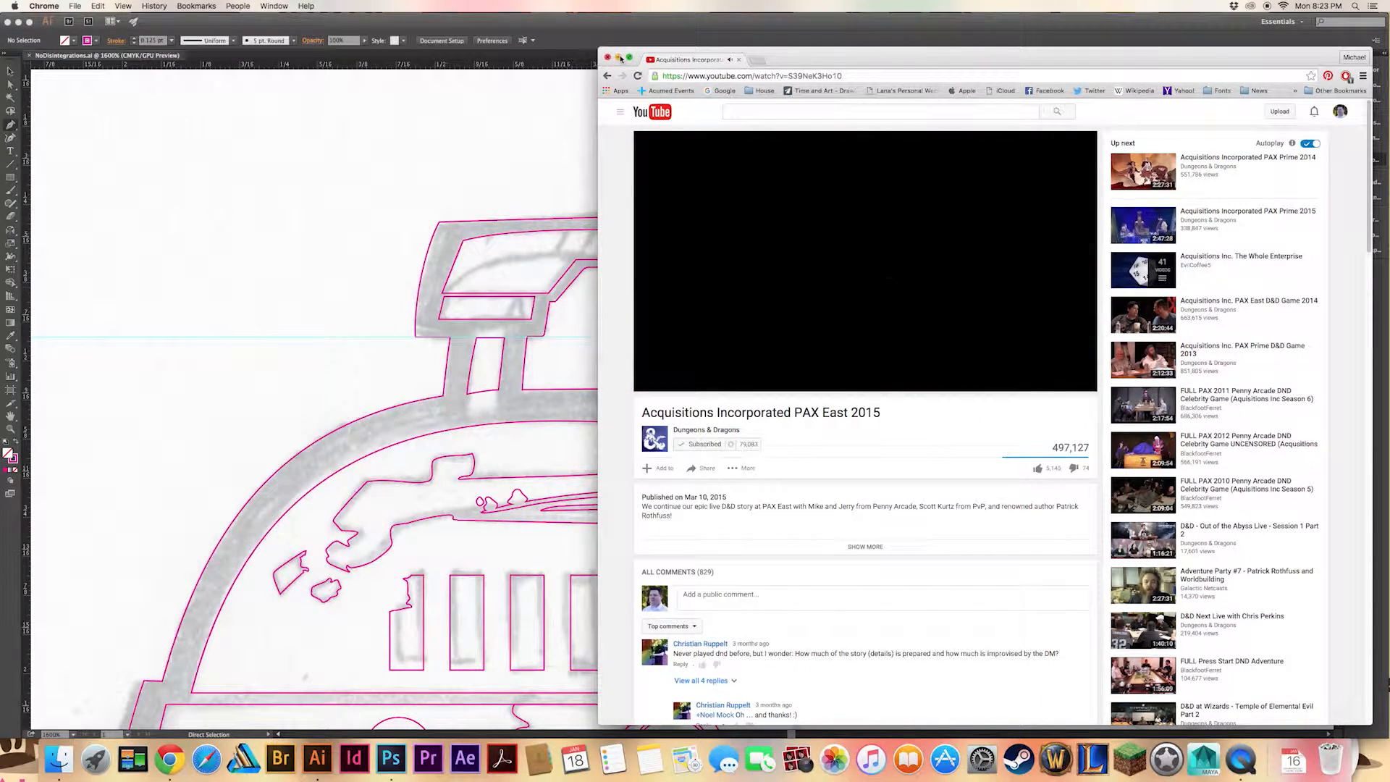
{"action": "left_click", "coordinate": [620, 58]}
Draw a thin curved band across the antenna head's upper window and refine its curve to follow the sketch.
{"action": "left_click", "coordinate": [487, 292]}
{"action": "key", "text": "super+equal"}
{"action": "key", "text": "super+equal"}
{"action": "left_click_drag", "start_coordinate": [340, 250], "coordinate": [450, 462]}
{"action": "left_click_drag", "start_coordinate": [308, 407], "coordinate": [321, 395]}
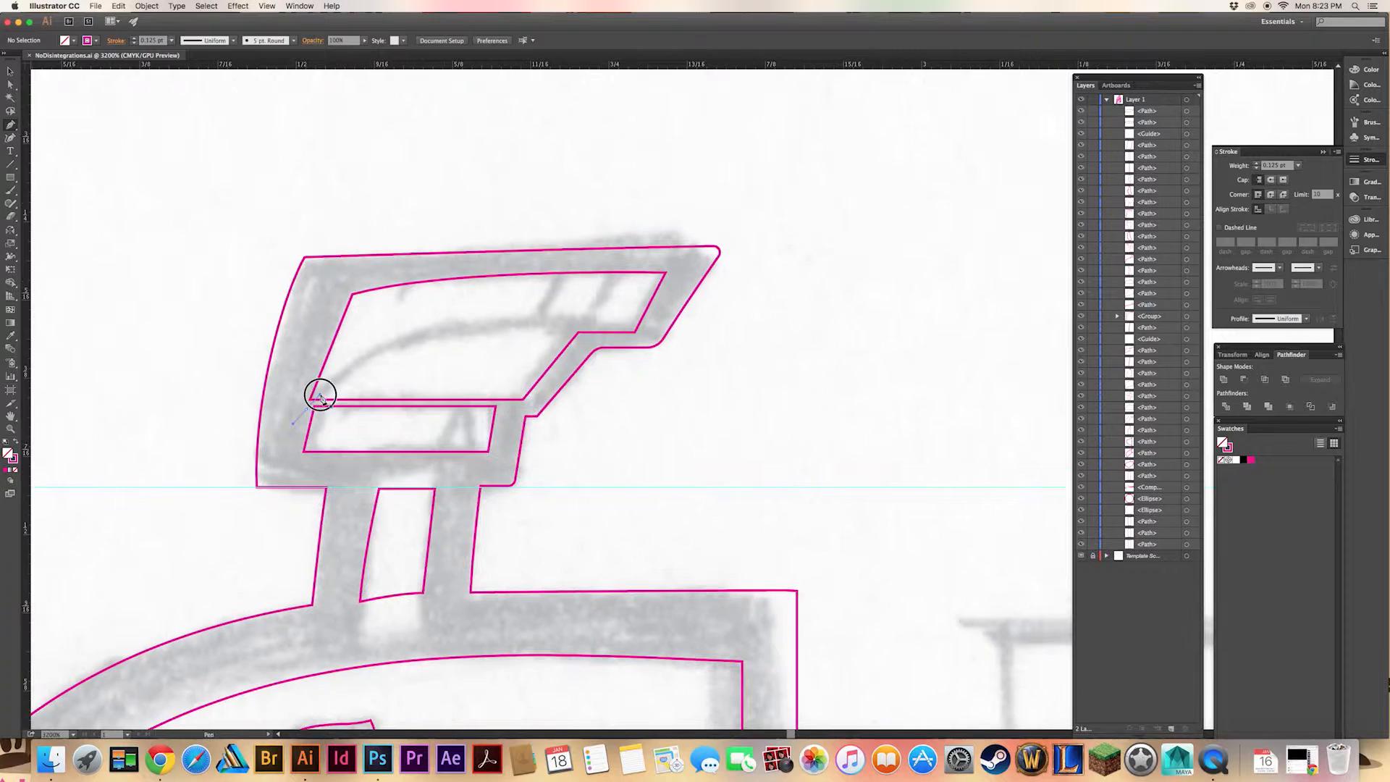
{"action": "left_click_drag", "start_coordinate": [580, 336], "coordinate": [770, 343]}
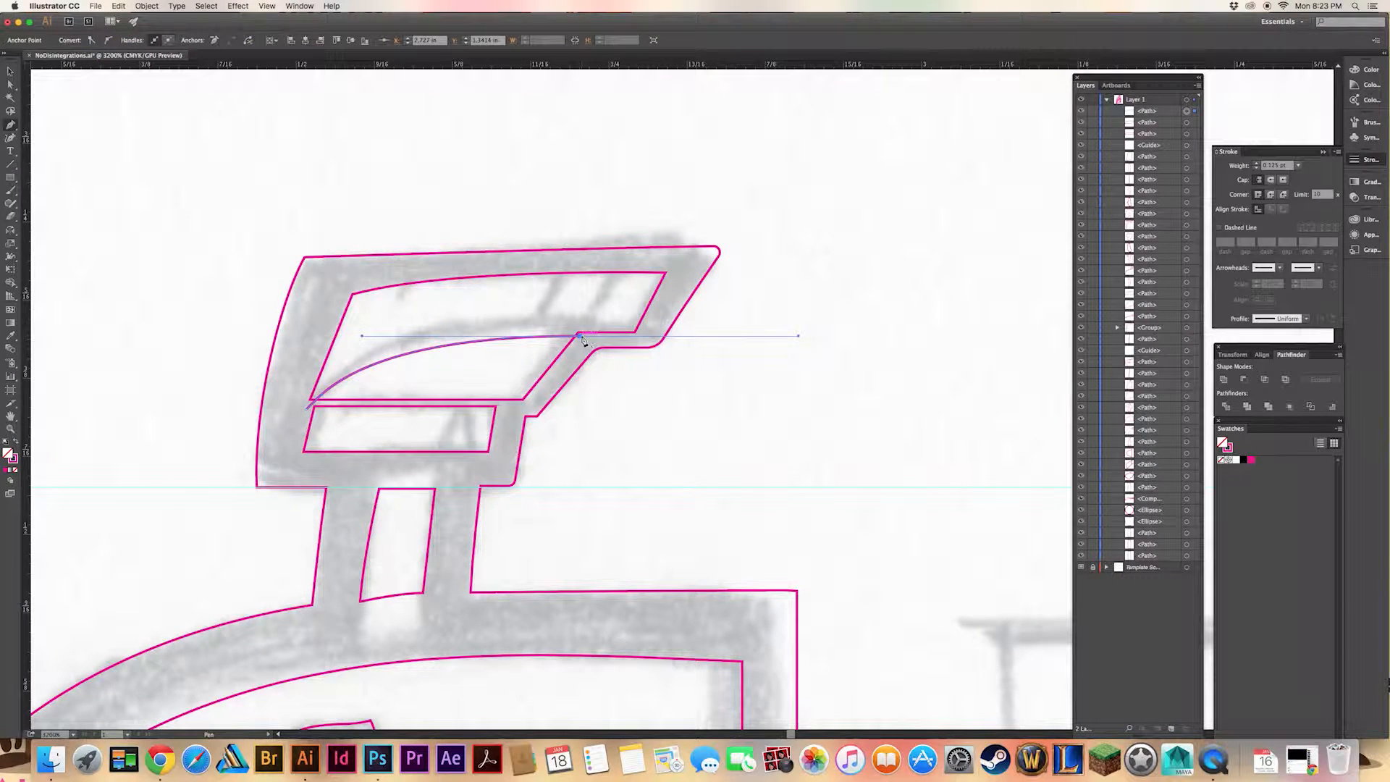
{"action": "left_click_drag", "start_coordinate": [299, 411], "coordinate": [217, 497]}
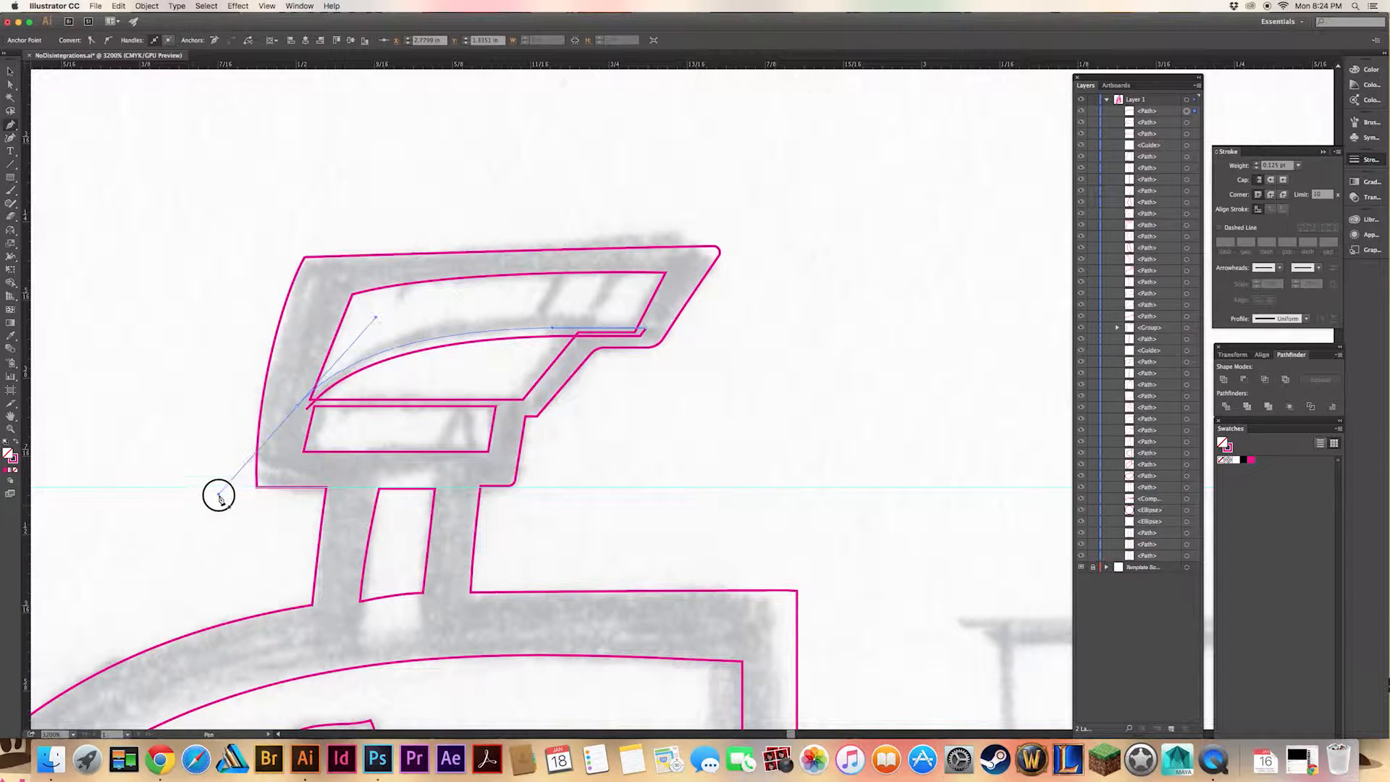
{"action": "left_click_drag", "start_coordinate": [375, 315], "coordinate": [381, 330]}
{"action": "left_click", "coordinate": [762, 372]}
Draw a thin slanted strut across the upper window above the curved band and duplicate it alongside.
{"action": "key", "text": "p"}
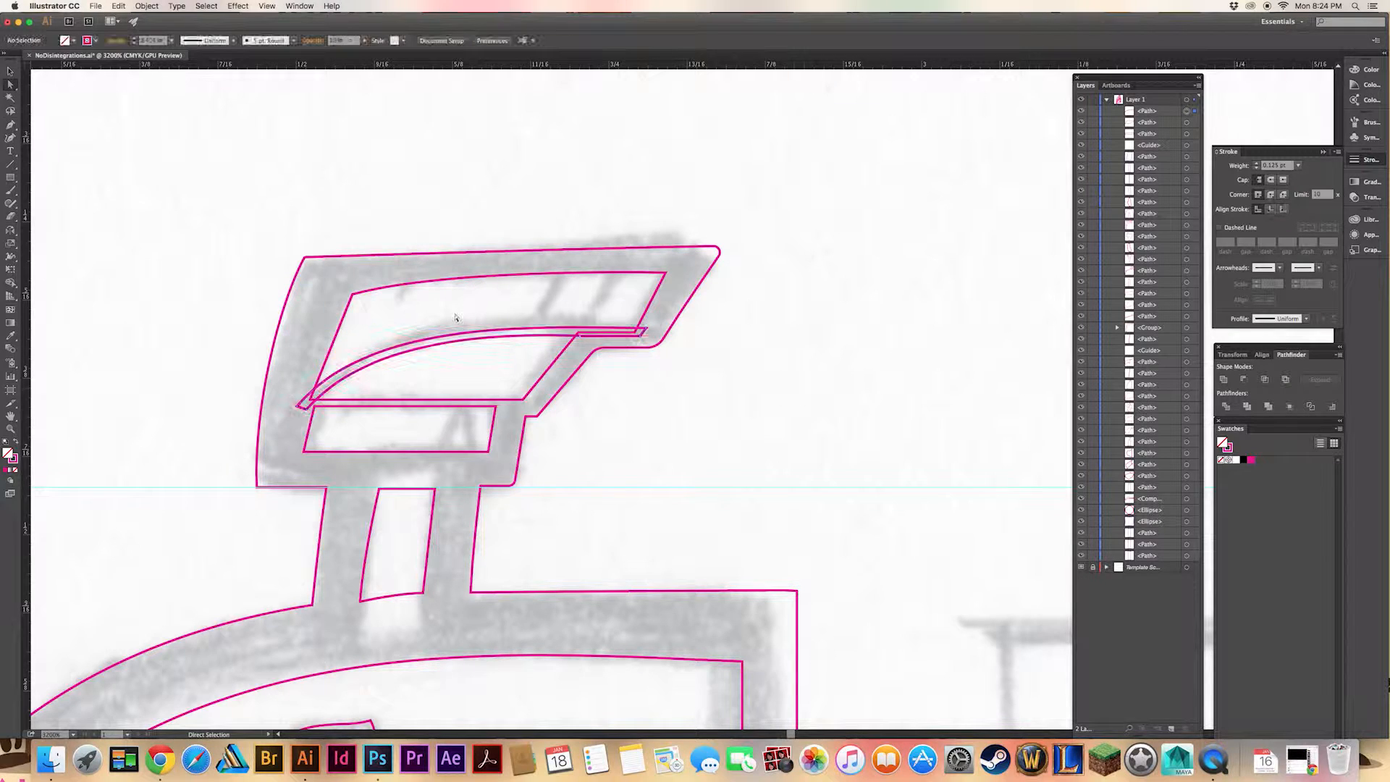
{"action": "left_click", "coordinate": [533, 330]}
{"action": "left_click", "coordinate": [561, 269]}
{"action": "left_click", "coordinate": [567, 269]}
{"action": "left_click", "coordinate": [539, 331]}
{"action": "left_click", "coordinate": [532, 330]}
{"action": "key", "text": "v"}
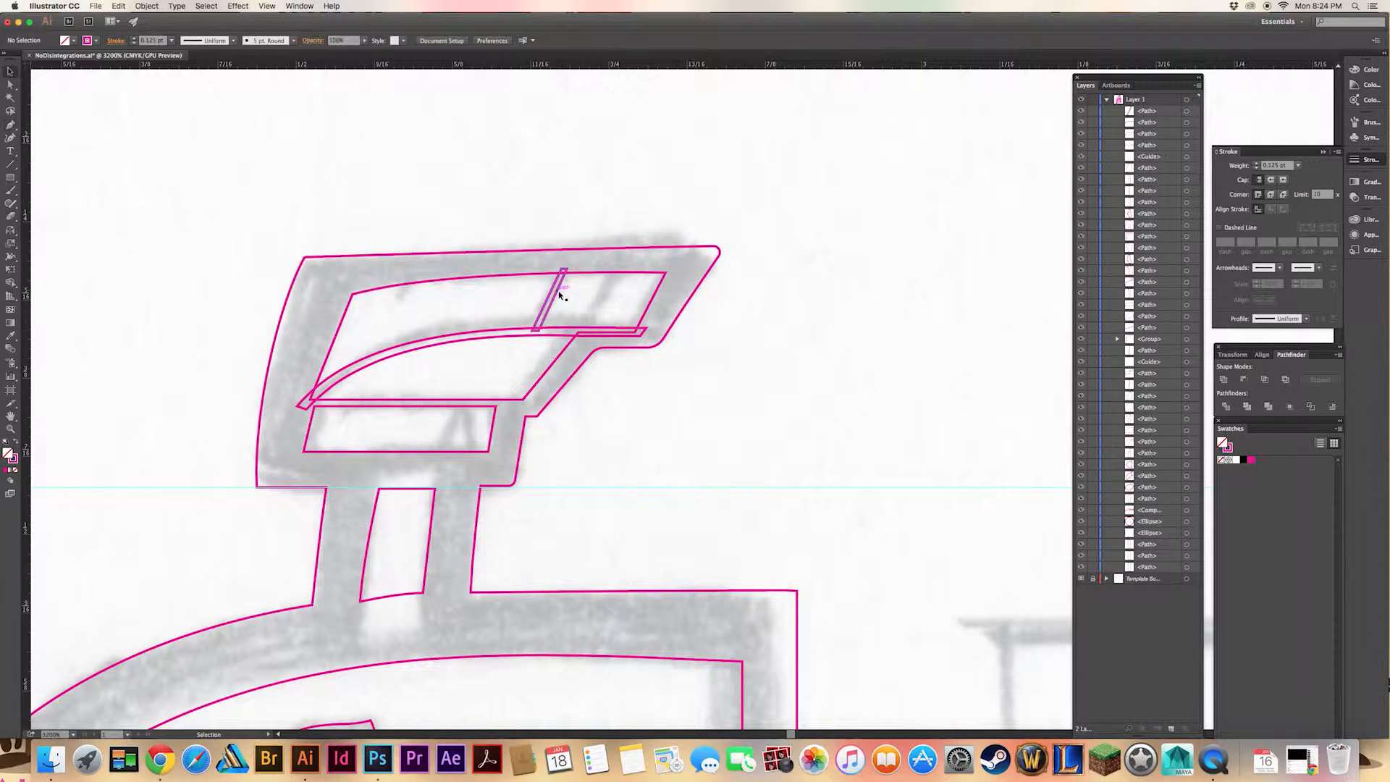
{"action": "left_click_drag", "start_coordinate": [556, 291], "coordinate": [574, 291], "text": "alt"}
Draw a thin slanted strut across the lower window and subtract it from the window.
{"action": "key", "text": "p"}
{"action": "left_click", "coordinate": [436, 457]}
{"action": "left_click", "coordinate": [460, 403]}
{"action": "left_click", "coordinate": [467, 404]}
{"action": "left_click", "coordinate": [441, 458]}
{"action": "left_click", "coordinate": [435, 457]}
{"action": "key", "text": "v"}
{"action": "left_click_drag", "start_coordinate": [447, 472], "coordinate": [428, 436]}
{"action": "left_click", "coordinate": [1243, 379]}
Subtract the curved band and the two slanted struts from the antenna head's upper window.
{"action": "left_click", "coordinate": [400, 381]}
{"action": "left_click_drag", "start_coordinate": [400, 382], "coordinate": [384, 335]}
{"action": "left_click", "coordinate": [1243, 378]}
{"action": "left_click", "coordinate": [723, 256]}
{"action": "left_click", "coordinate": [647, 310]}
{"action": "key", "text": "super+8"}
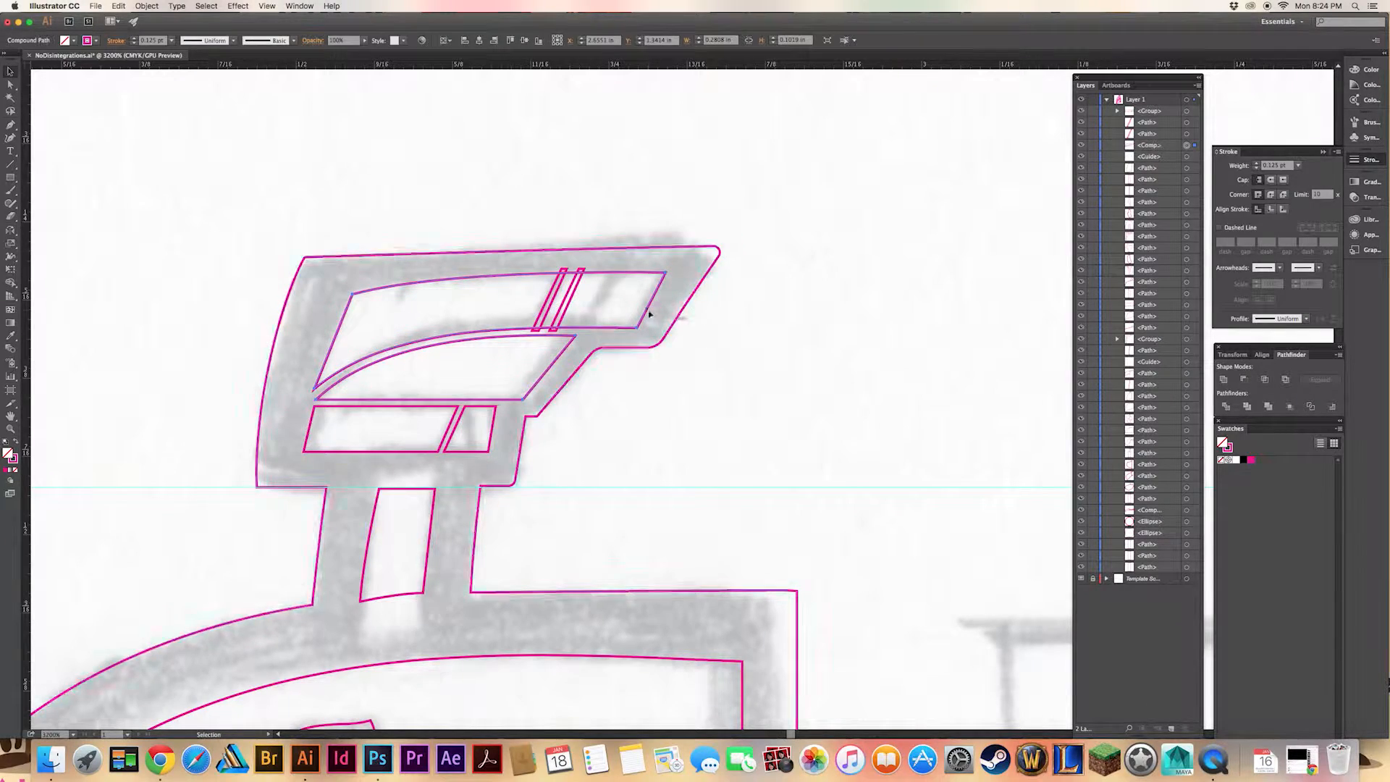
{"action": "key", "text": "super+g"}
{"action": "scroll", "coordinate": [624, 407], "scroll_direction": "down", "scroll_amount": 5}
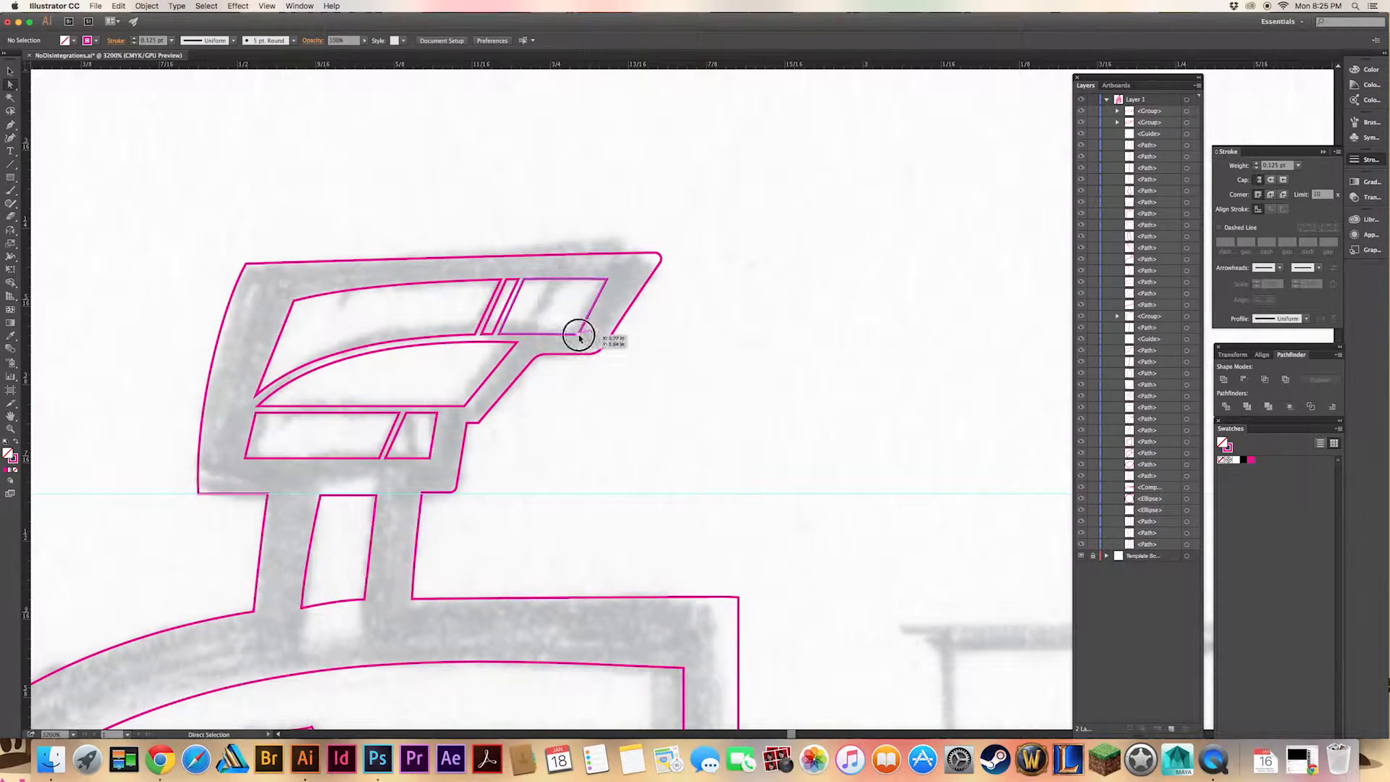
{"action": "left_click_drag", "start_coordinate": [333, 506], "coordinate": [515, 341]}
Trim the damage outline where it overlaps the top of the rounded centre panel, and ungroup the result.
{"action": "key", "text": "super+minus"}
{"action": "key", "text": "super+minus"}
{"action": "left_click_drag", "start_coordinate": [531, 463], "coordinate": [494, 273]}
{"action": "left_click_drag", "start_coordinate": [813, 115], "coordinate": [686, 333]}
{"action": "left_click_drag", "start_coordinate": [660, 260], "coordinate": [679, 205]}
{"action": "key", "text": "e"}
{"action": "key", "text": "v"}
{"action": "left_click", "coordinate": [535, 310]}
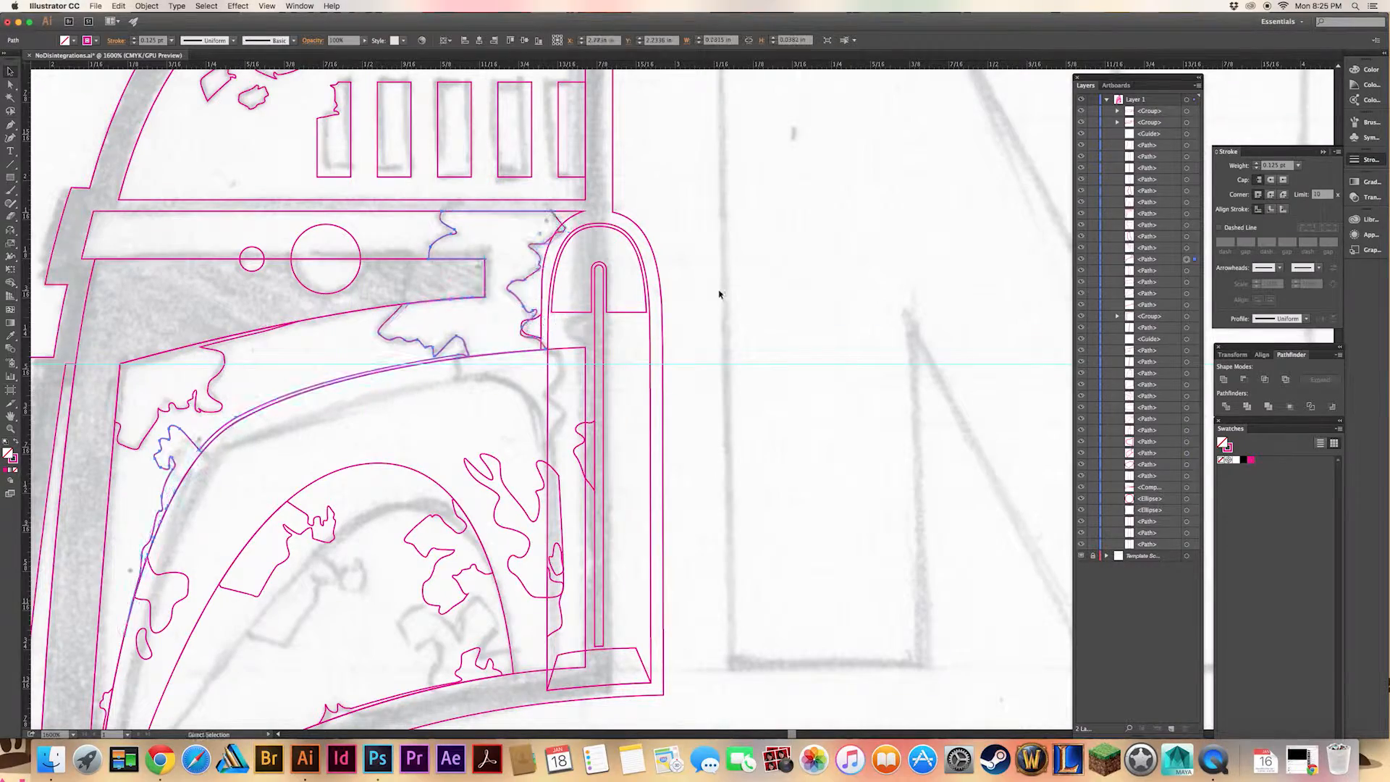
{"action": "left_click", "coordinate": [542, 300]}
{"action": "left_click", "coordinate": [549, 253]}
{"action": "left_click", "coordinate": [1283, 381]}
{"action": "key", "text": "super+shift+g"}
{"action": "left_click", "coordinate": [736, 211]}
Try to trim the larger circle to its part inside the visor shape.
{"action": "left_click_drag", "start_coordinate": [518, 420], "coordinate": [569, 538]}
{"action": "left_click_drag", "start_coordinate": [554, 403], "coordinate": [626, 418]}
{"action": "left_click", "coordinate": [295, 421]}
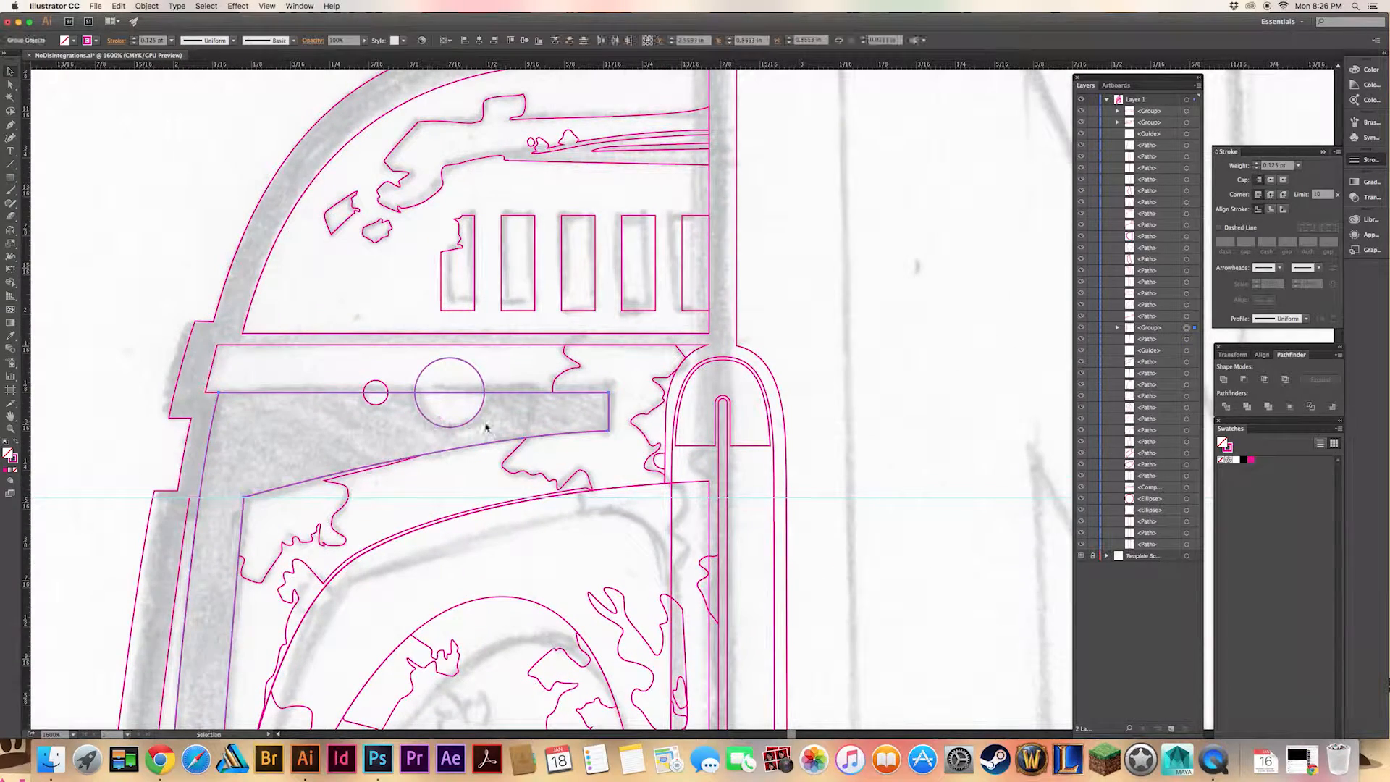
{"action": "left_click", "coordinate": [756, 207]}
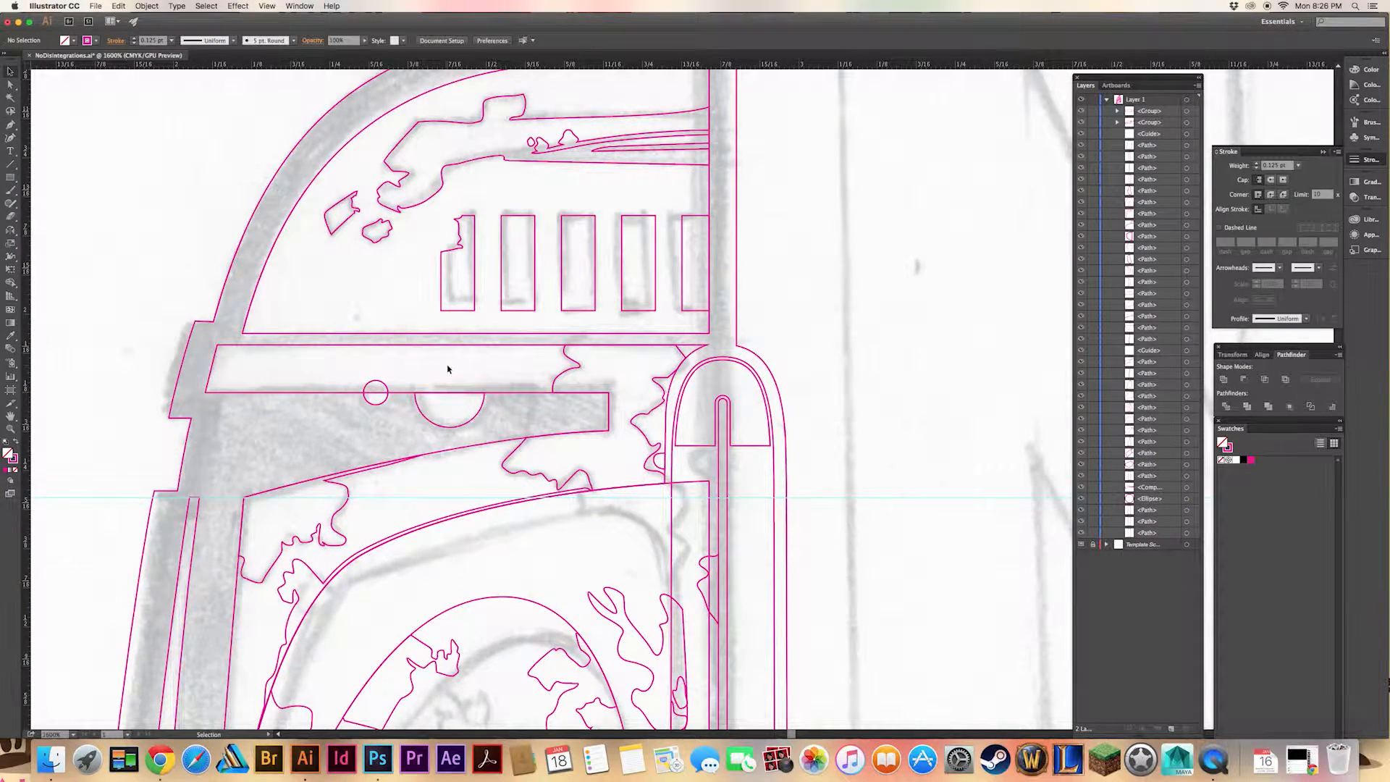
{"action": "key", "text": "super+z"}
Offset the visor shape inward by 0.005 in with Offset Path.
{"action": "left_click", "coordinate": [482, 383], "text": "shift"}
{"action": "left_click", "coordinate": [146, 5]}
{"action": "mouse_move", "coordinate": [156, 209]}
{"action": "left_click", "coordinate": [282, 253]}
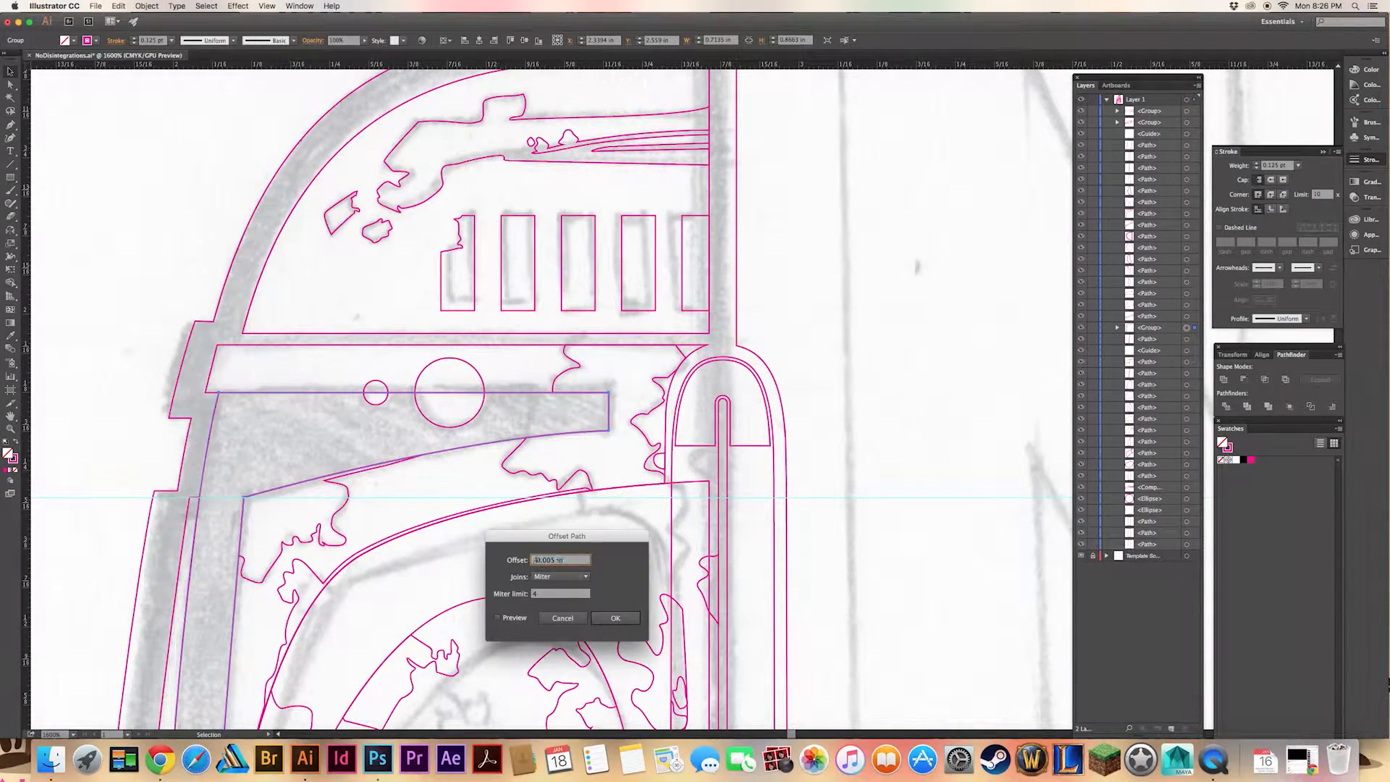
{"action": "key", "text": "Return"}
Trim both circles to half circles inside the visor with Intersect, and ungroup the result.
{"action": "left_click", "coordinate": [1264, 381]}
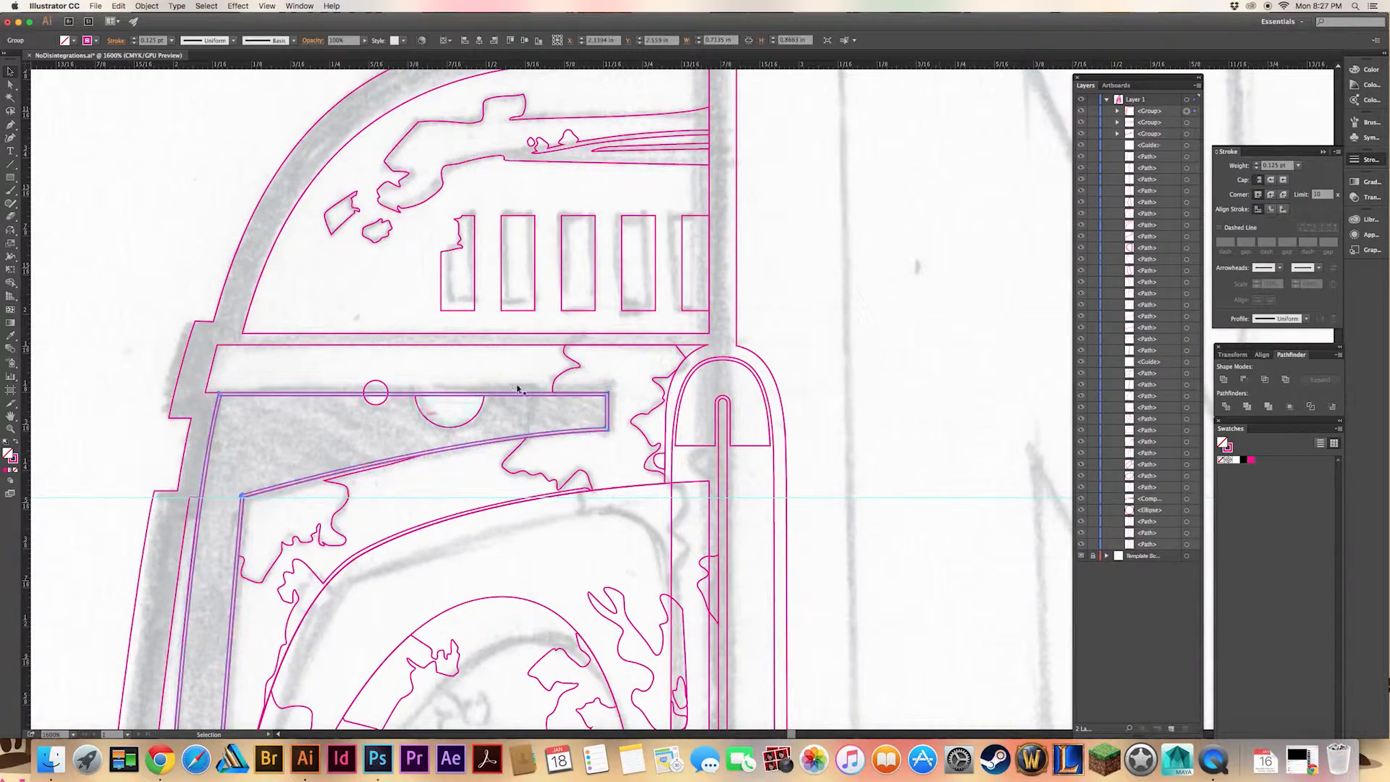
{"action": "key", "text": "super+shift+g"}
{"action": "left_click", "coordinate": [270, 412]}
{"action": "left_click", "coordinate": [1264, 380]}
{"action": "left_click", "coordinate": [806, 512]}
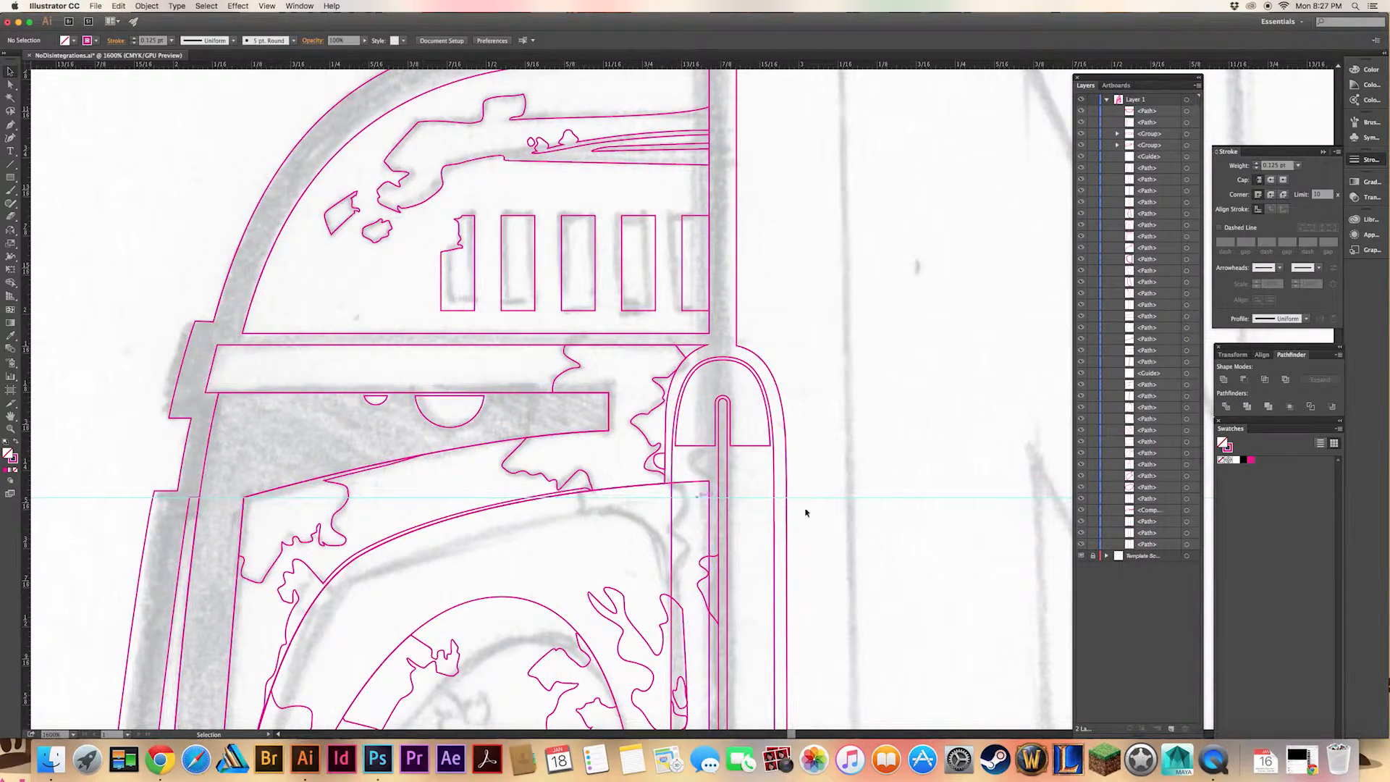
Enlarge the smaller half circle under the visor's top edge with Free Transform.
{"action": "scroll", "coordinate": [807, 512], "scroll_direction": "down", "scroll_amount": 5}
{"action": "scroll", "coordinate": [807, 512], "scroll_direction": "up", "scroll_amount": 4}
{"action": "left_click", "coordinate": [360, 343]}
{"action": "key", "text": "e"}
{"action": "left_click_drag", "start_coordinate": [337, 343], "coordinate": [388, 334]}
{"action": "left_click", "coordinate": [859, 323], "text": "super"}
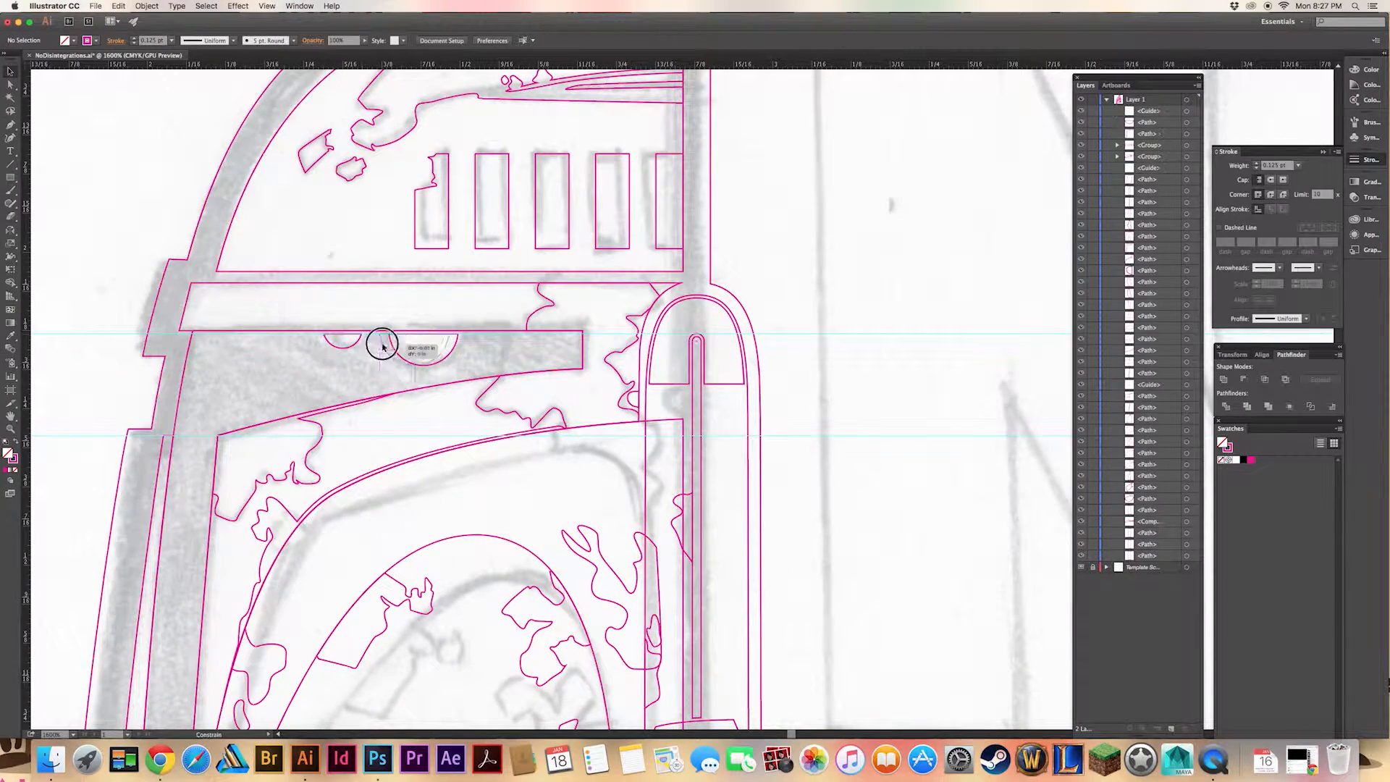
Move the base trapezoid and the lower ends of the slot and inner panel outline up from the panel's bottom edge.
{"action": "left_click_drag", "start_coordinate": [780, 318], "coordinate": [702, 248]}
{"action": "left_click_drag", "start_coordinate": [729, 358], "coordinate": [775, 259]}
{"action": "key", "text": "a"}
{"action": "left_click_drag", "start_coordinate": [693, 601], "coordinate": [701, 530]}
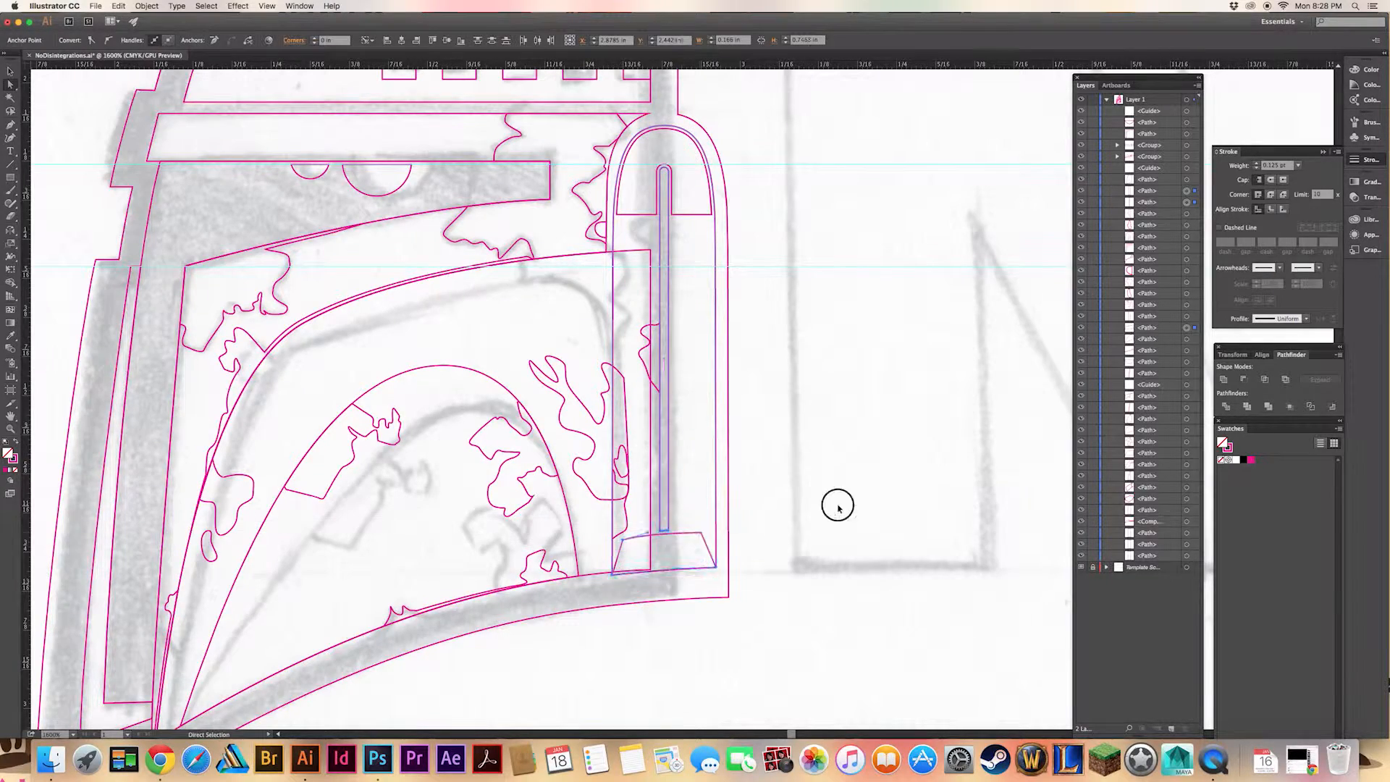
{"action": "left_click", "coordinate": [823, 519]}
Draw two small stacked rectangles in the rounded cap beside the slot, narrowing the lower one to about half width.
{"action": "left_click_drag", "start_coordinate": [791, 402], "coordinate": [826, 459]}
{"action": "key", "text": "super+="}
{"action": "left_click_drag", "start_coordinate": [841, 318], "coordinate": [851, 504]}
{"action": "left_click_drag", "start_coordinate": [663, 357], "coordinate": [694, 364]}
{"action": "key", "text": "super+z"}
{"action": "left_click_drag", "start_coordinate": [683, 360], "coordinate": [683, 375]}
{"action": "key", "text": "e"}
{"action": "left_click_drag", "start_coordinate": [694, 375], "coordinate": [677, 374]}
{"action": "key", "text": "super+shift+a"}
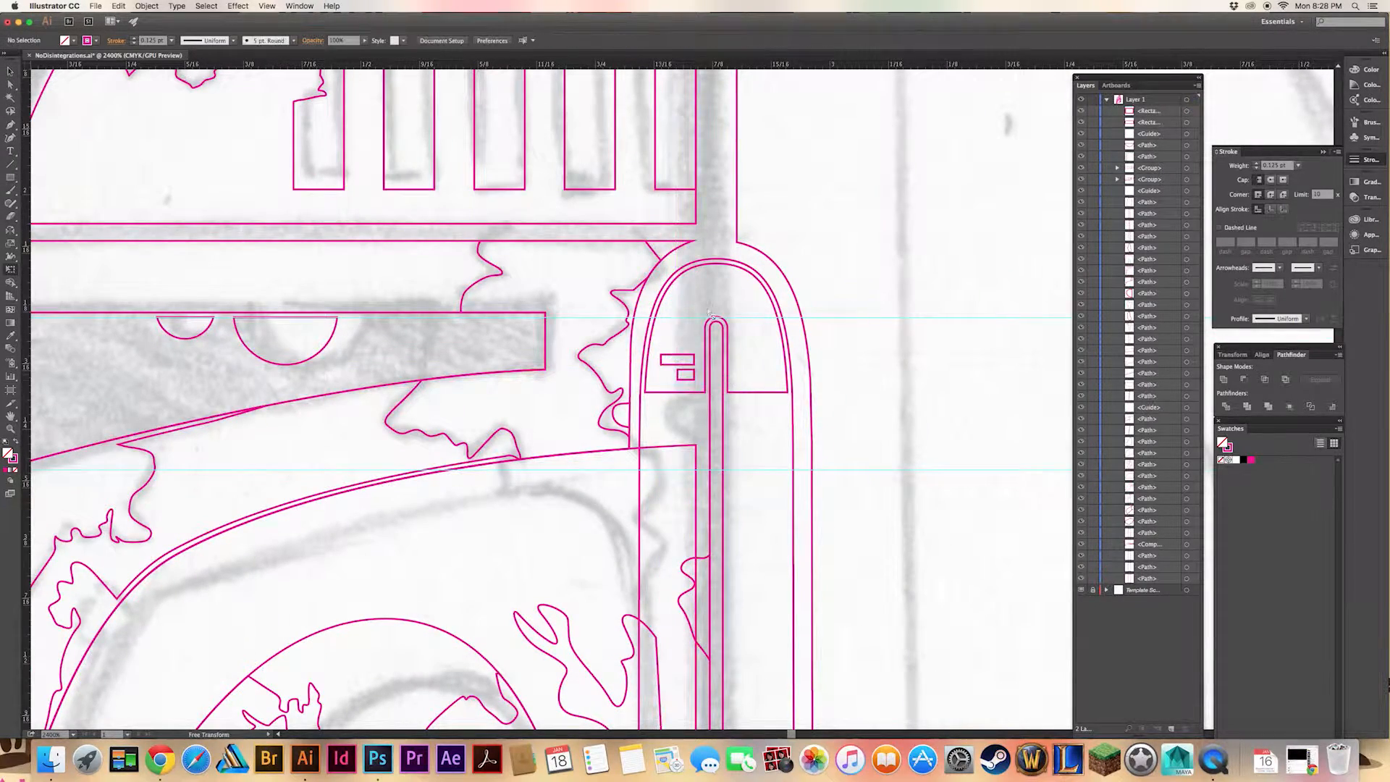
Fill all the traced helmet paths with black.
{"action": "key", "text": "super+-"}
{"action": "key", "text": "super+-"}
{"action": "key", "text": "super+-"}
{"action": "key", "text": "super+-"}
{"action": "key", "text": "super+-"}
{"action": "key", "text": "super+="}
{"action": "key", "text": "super+="}
{"action": "left_click_drag", "start_coordinate": [840, 359], "coordinate": [630, 342]}
{"action": "key", "text": "super+-"}
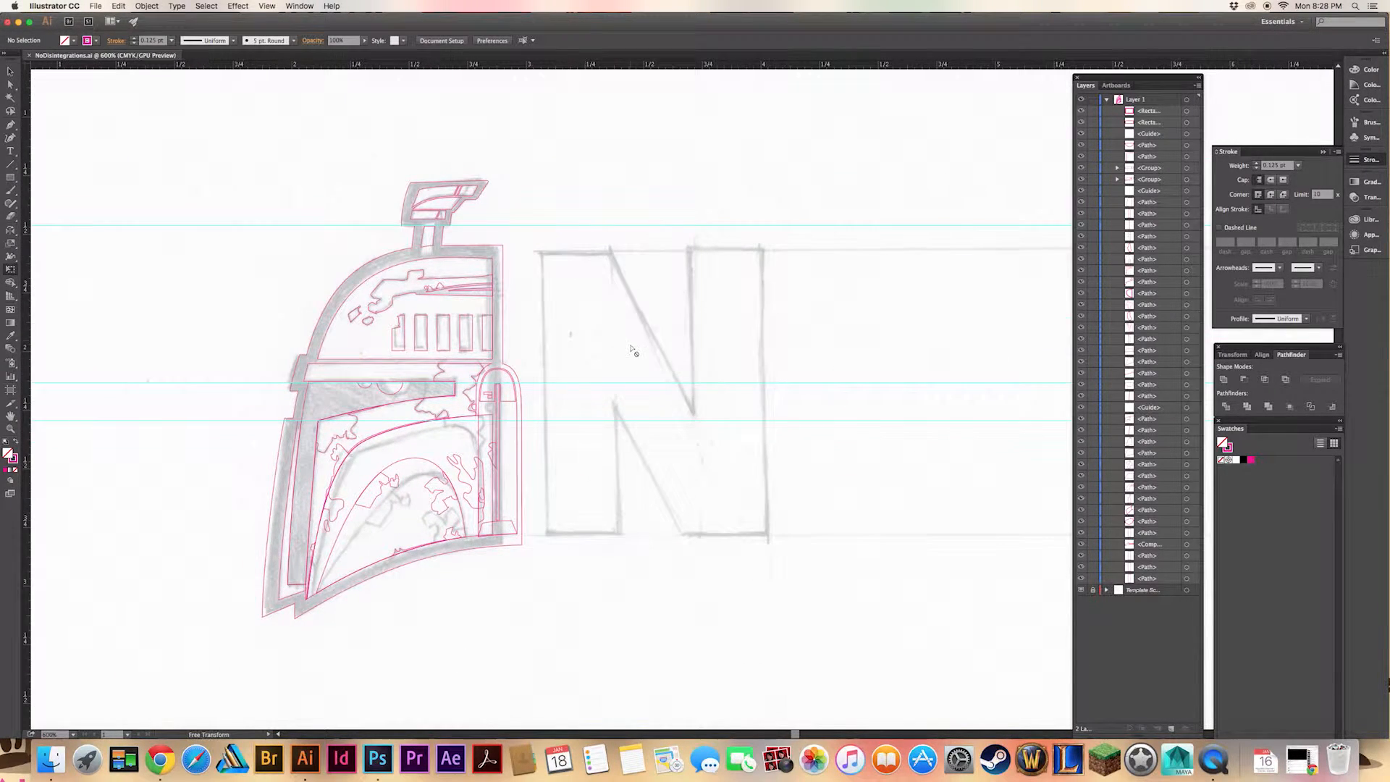
{"action": "key", "text": "super+a"}
{"action": "key", "text": "v"}
{"action": "left_click", "coordinate": [73, 41]}
{"action": "left_click_drag", "start_coordinate": [193, 144], "coordinate": [679, 686]}
{"action": "left_click", "coordinate": [73, 40]}
{"action": "left_click", "coordinate": [32, 59]}
{"action": "left_click", "coordinate": [232, 158]}
Send the dome, cheek and ear panel shapes behind their details, keeping each just above the outer silhouette.
{"action": "key", "text": "super+shift+["}
{"action": "left_click", "coordinate": [382, 273]}
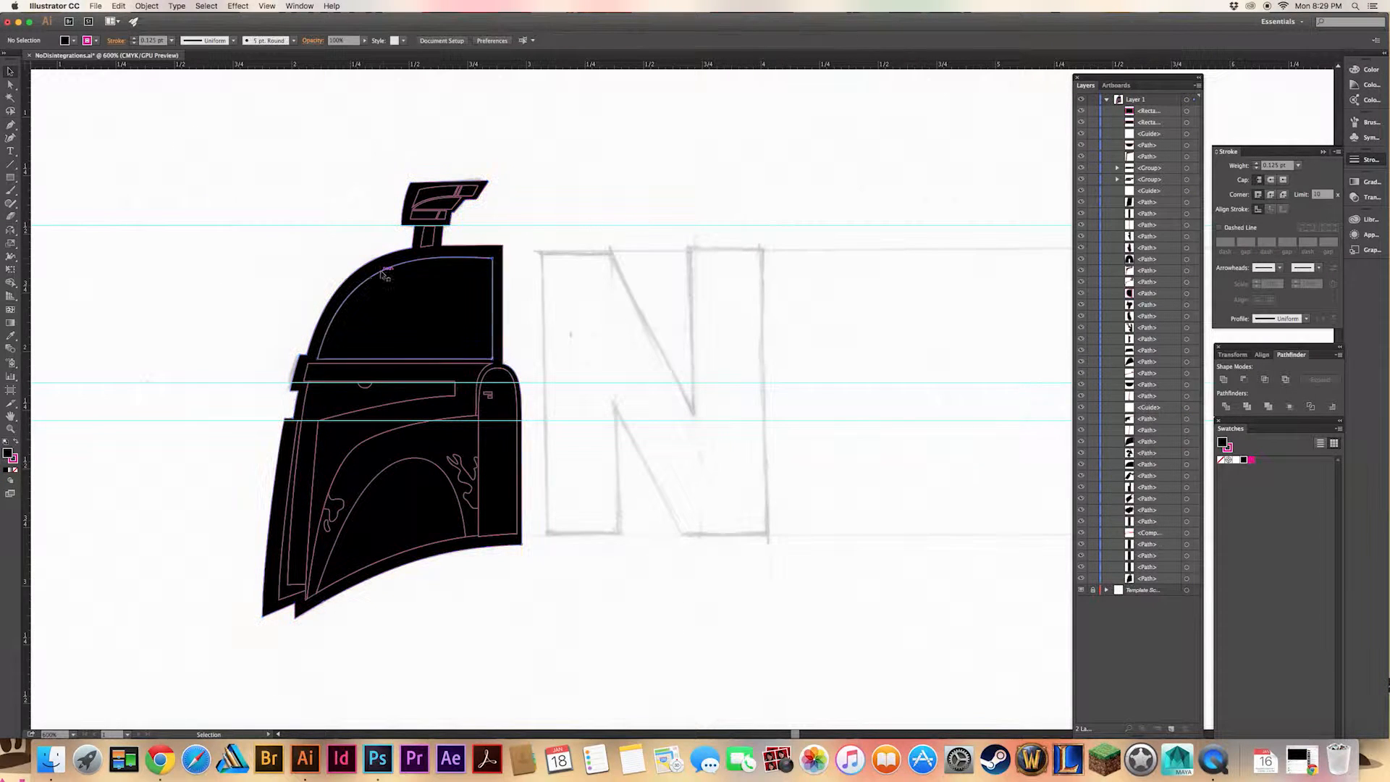
{"action": "key", "text": "super+shift+["}
{"action": "key", "text": "super+]"}
{"action": "left_click", "coordinate": [416, 499]}
{"action": "key", "text": "super+shift+["}
{"action": "key", "text": "super+]"}
{"action": "left_click", "coordinate": [367, 465]}
{"action": "key", "text": "super+shift+["}
{"action": "key", "text": "super+]"}
{"action": "left_click", "coordinate": [496, 458]}
{"action": "key", "text": "super+shift+["}
{"action": "key", "text": "super+]"}
{"action": "left_click", "coordinate": [609, 480]}
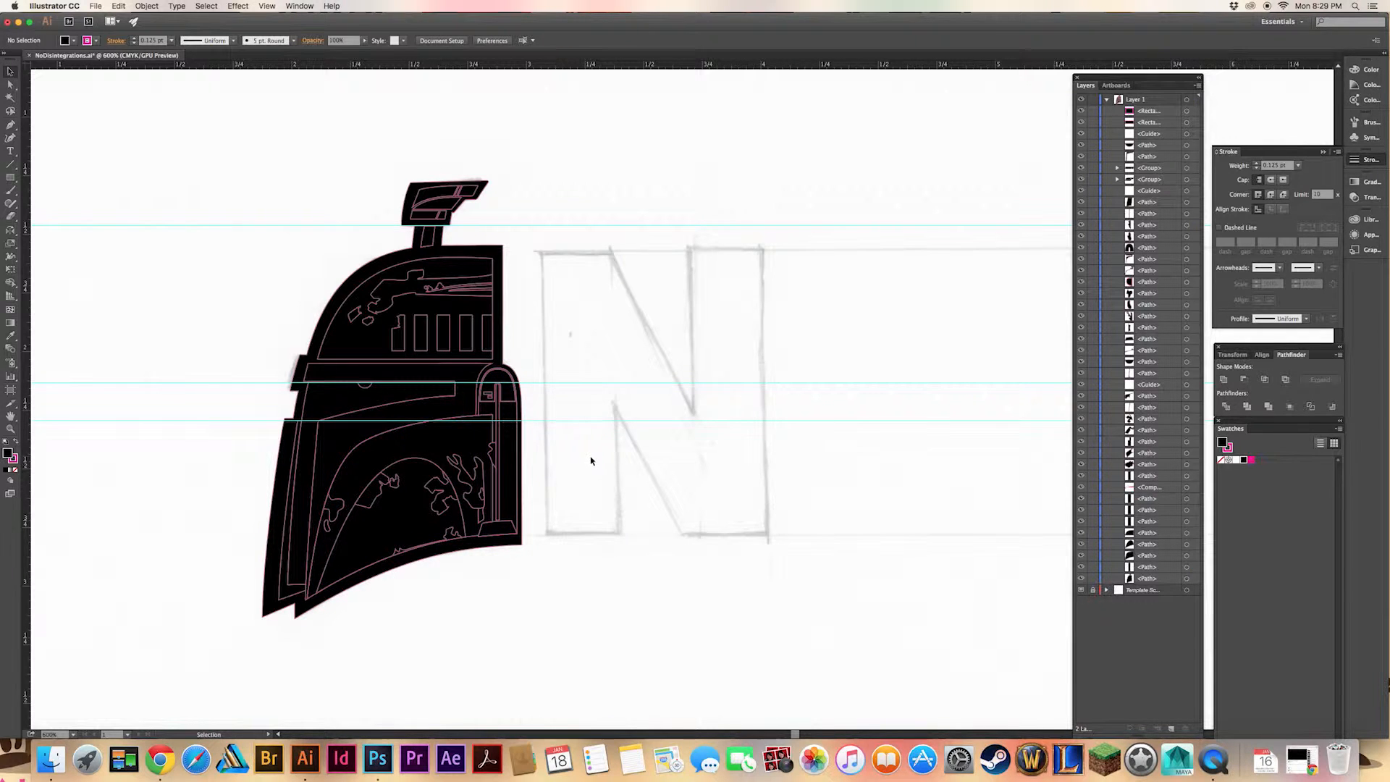
Adjust the stacking order of the cheek shapes and the damage marks beside the ear panel, and select the visor frame.
{"action": "key", "text": "a"}
{"action": "left_click", "coordinate": [493, 410]}
{"action": "left_click", "coordinate": [488, 482]}
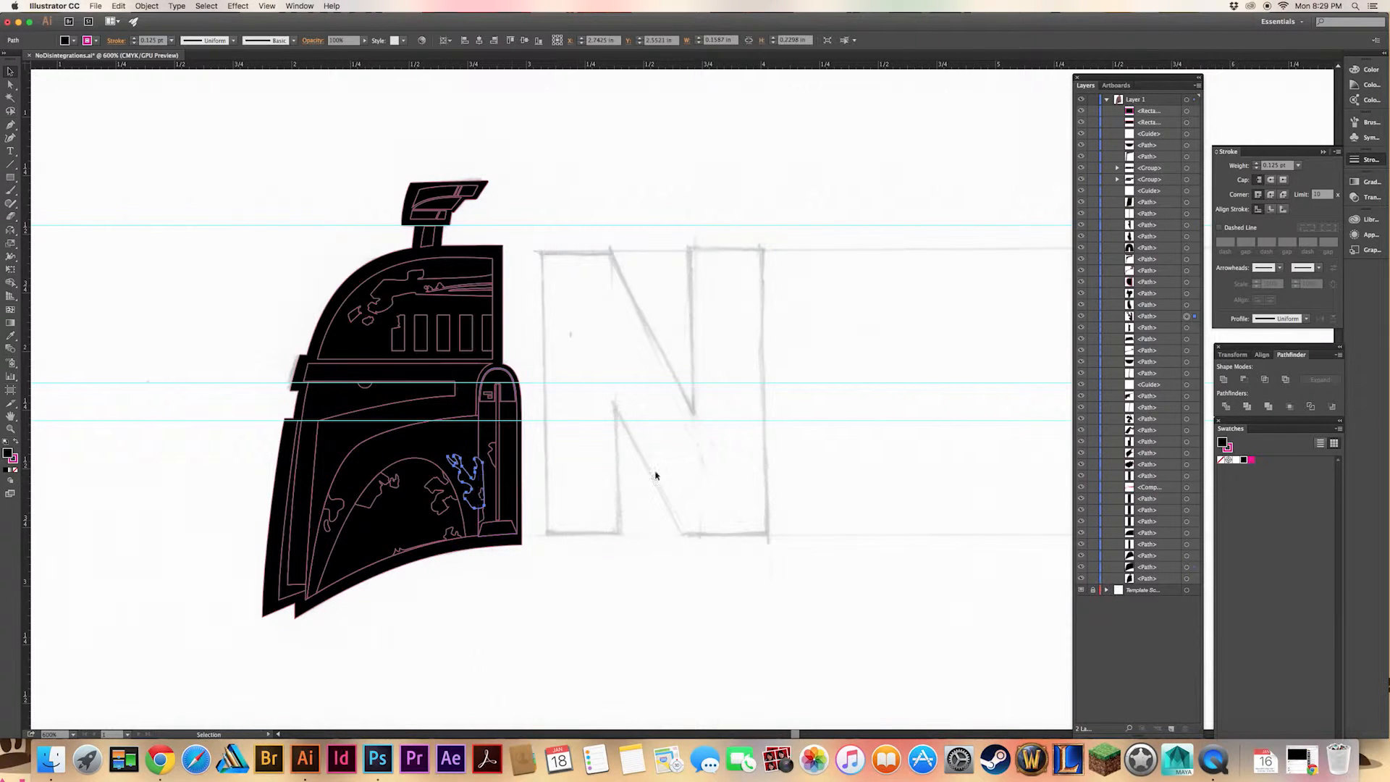
{"action": "key", "text": "super+shift+["}
{"action": "key", "text": "super+]"}
{"action": "left_click_drag", "start_coordinate": [664, 478], "coordinate": [447, 465]}
{"action": "left_click", "coordinate": [452, 484], "text": "shift"}
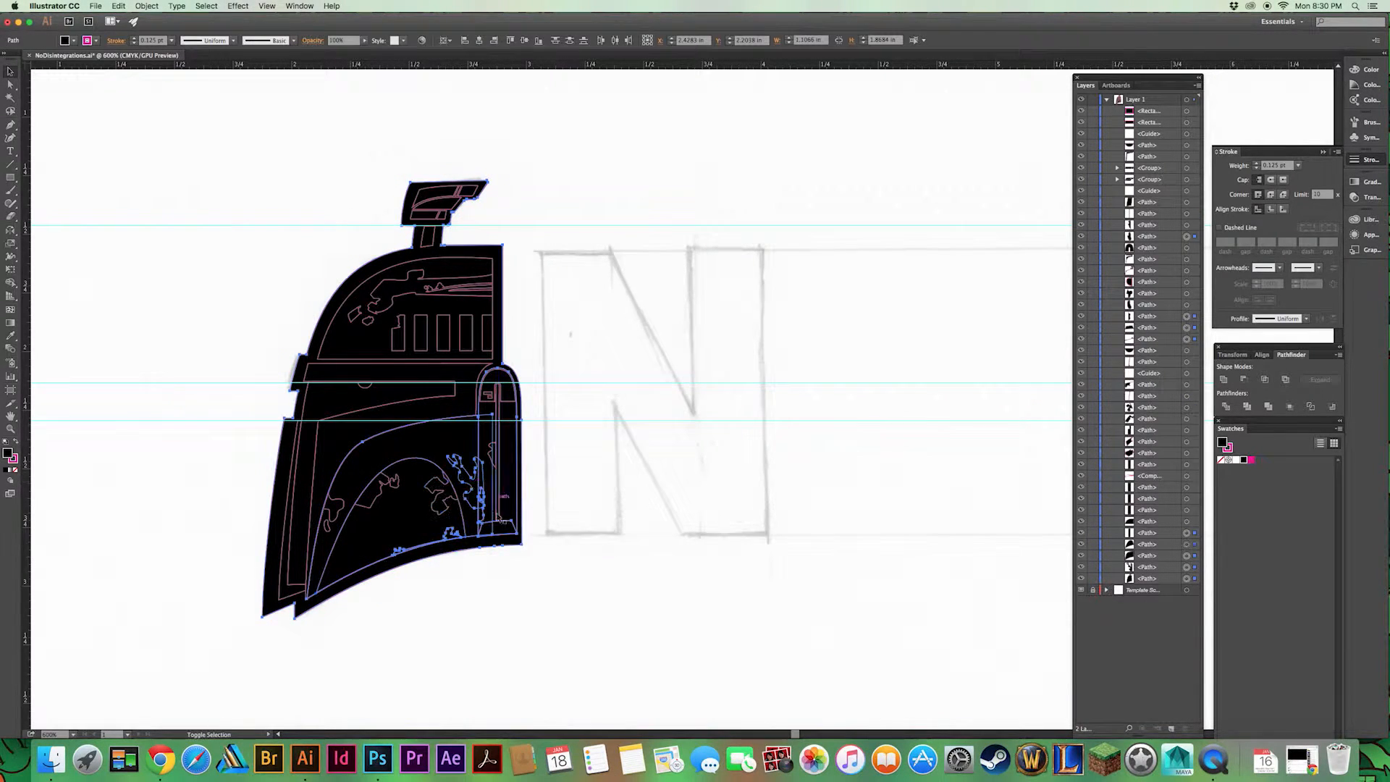
{"action": "left_click", "coordinate": [697, 486]}
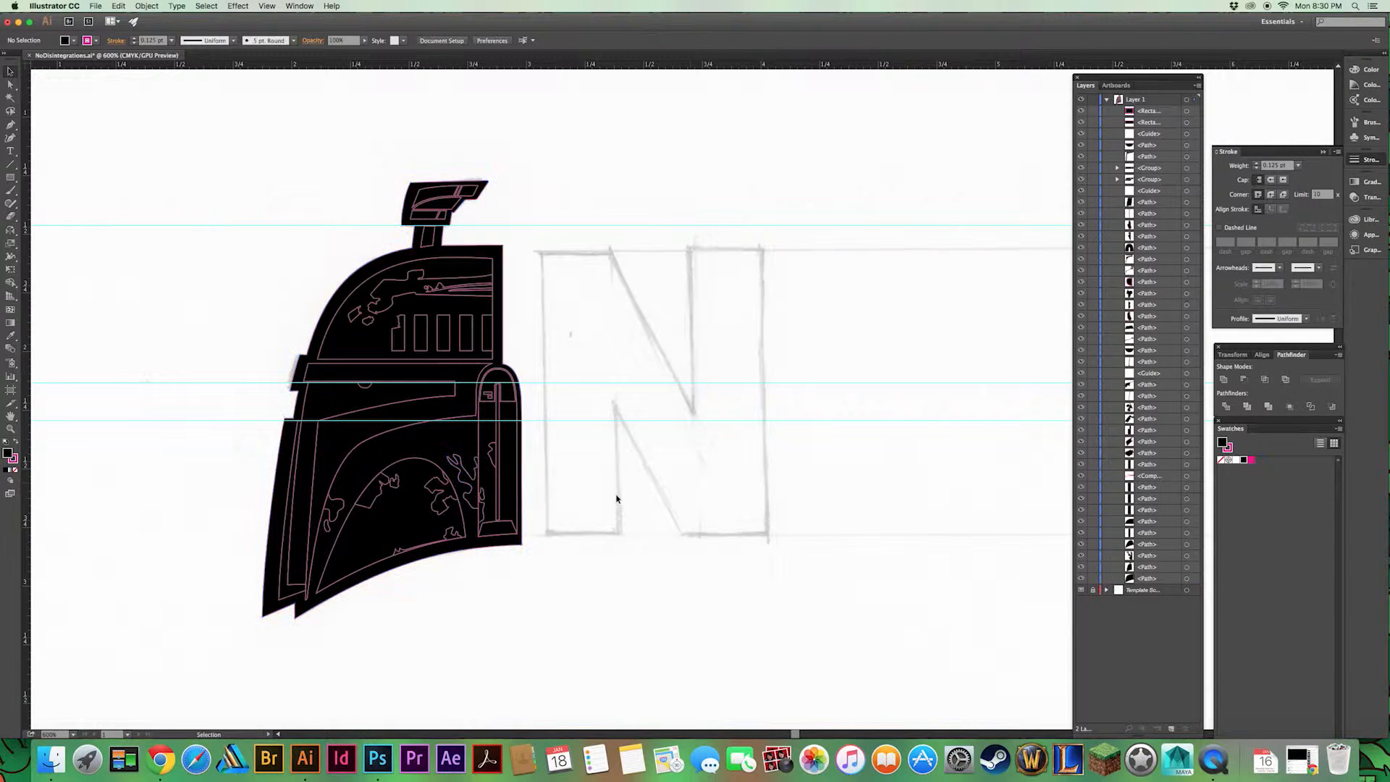
{"action": "key", "text": "super+]"}
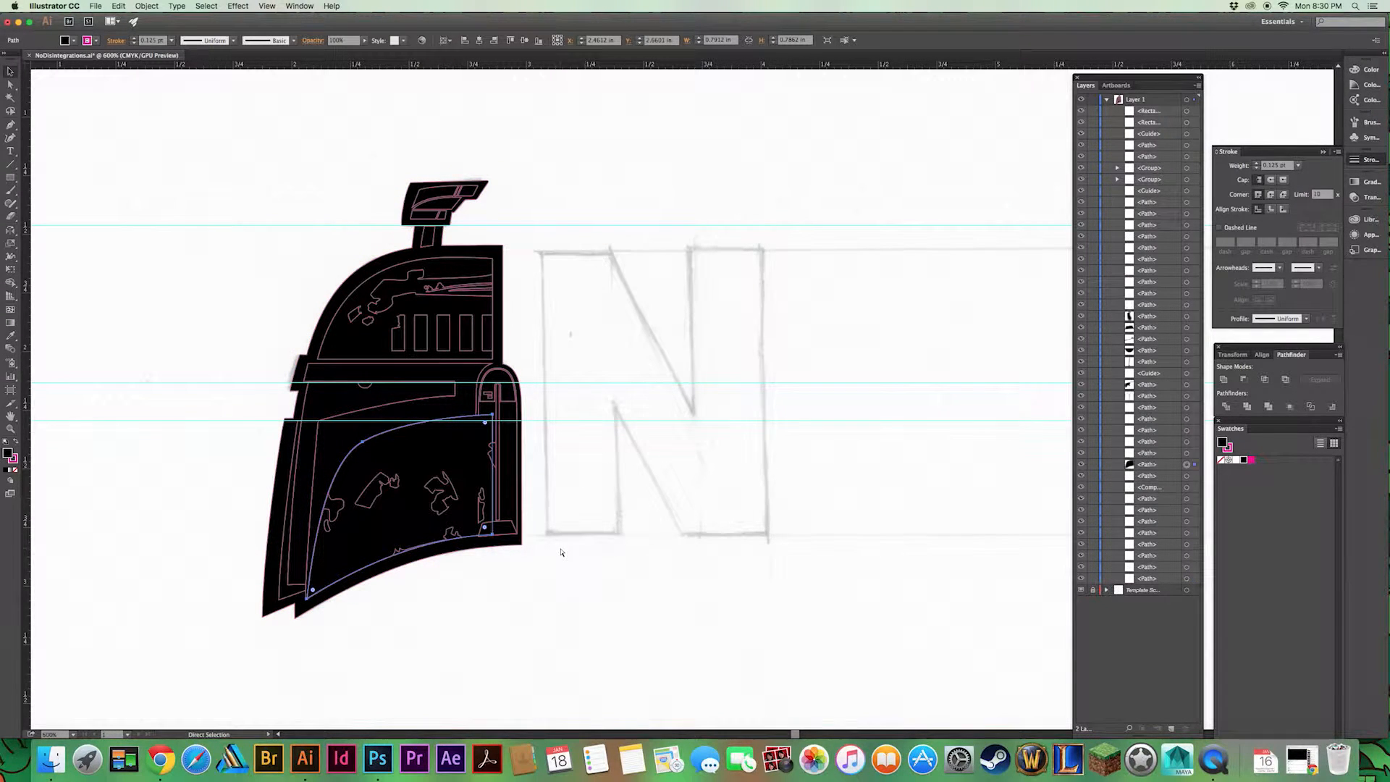
{"action": "left_click", "coordinate": [572, 466]}
{"action": "left_click", "coordinate": [360, 450]}
{"action": "left_click", "coordinate": [1338, 428]}
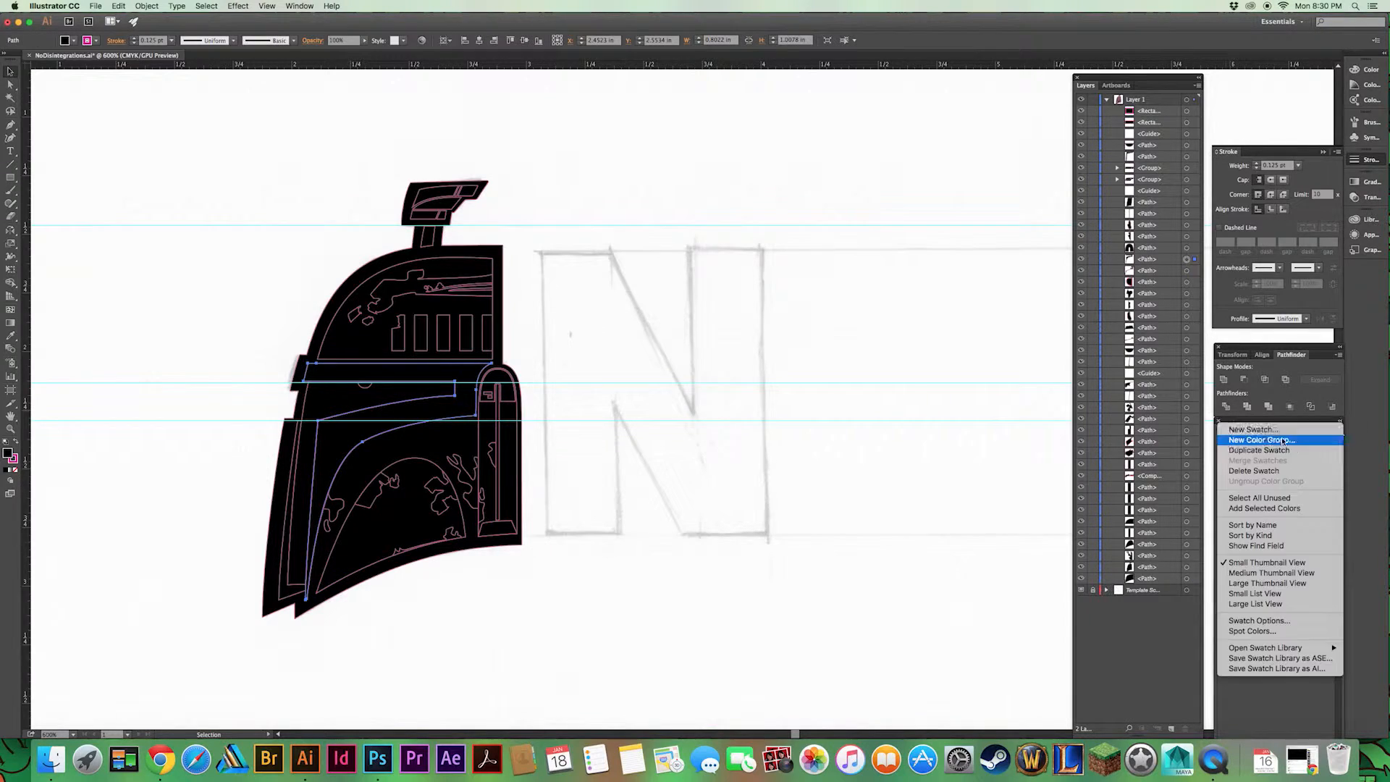
{"action": "left_click", "coordinate": [95, 6]}
{"action": "left_click", "coordinate": [123, 178]}
{"action": "left_click", "coordinate": [817, 373]}
{"action": "left_click", "coordinate": [1302, 759]}
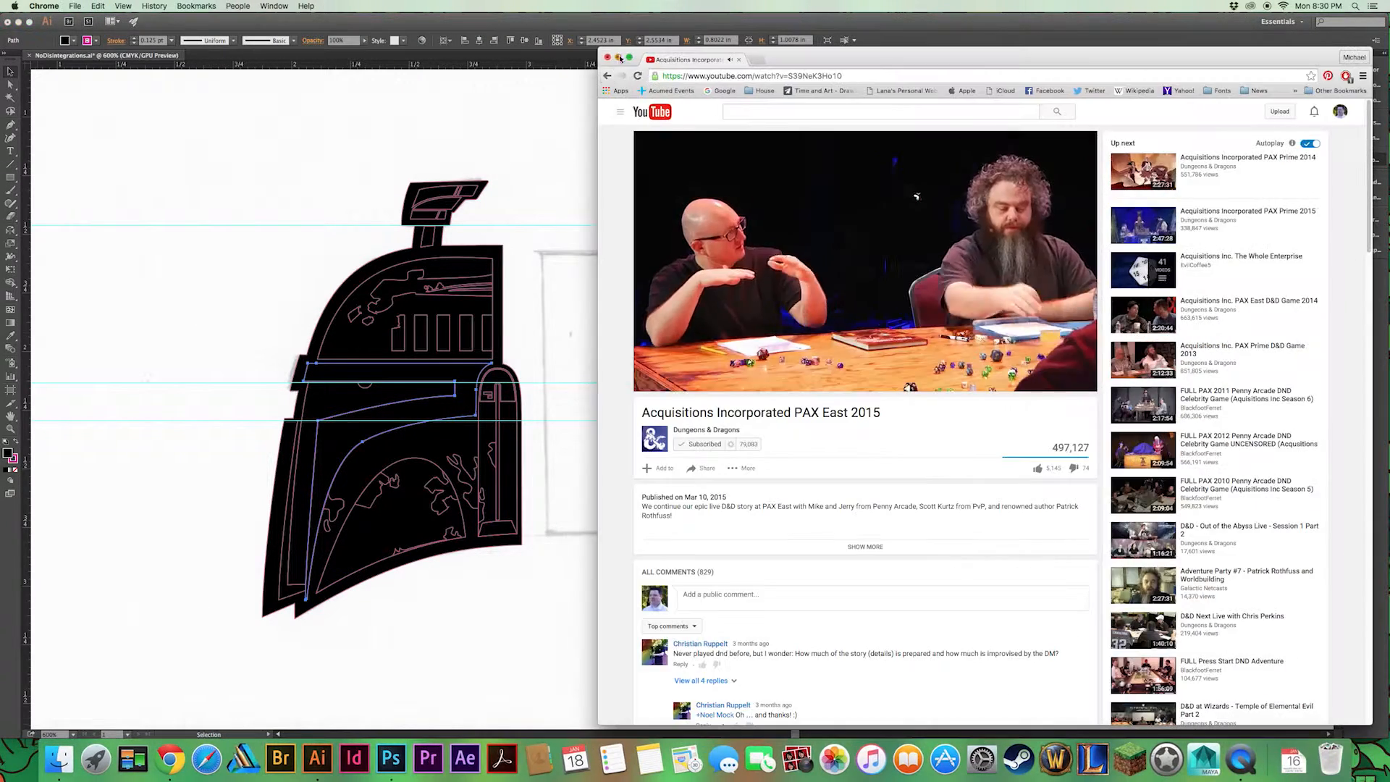
{"action": "left_click", "coordinate": [622, 56]}
Switch to a new Chrome window and search Google Images for "boba fett helmet profile".
{"action": "right_click", "coordinate": [160, 759]}
{"action": "left_click", "coordinate": [171, 659]}
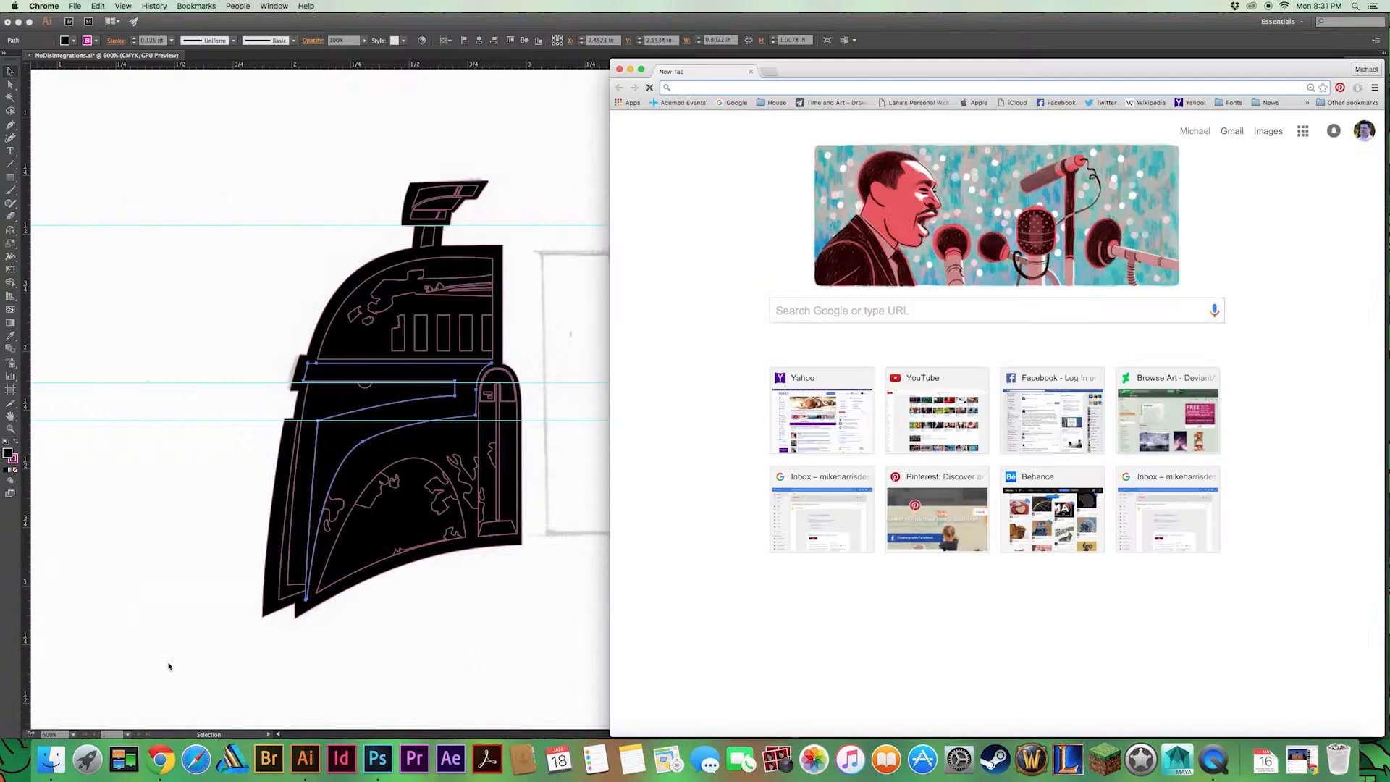
{"action": "type", "text": "boba fett helmet profile"}
{"action": "key", "text": "Return"}
{"action": "left_click", "coordinate": [698, 355]}
Open the first helmet photo at full size, copy the image, and close the browser window.
{"action": "right_click", "coordinate": [853, 542]}
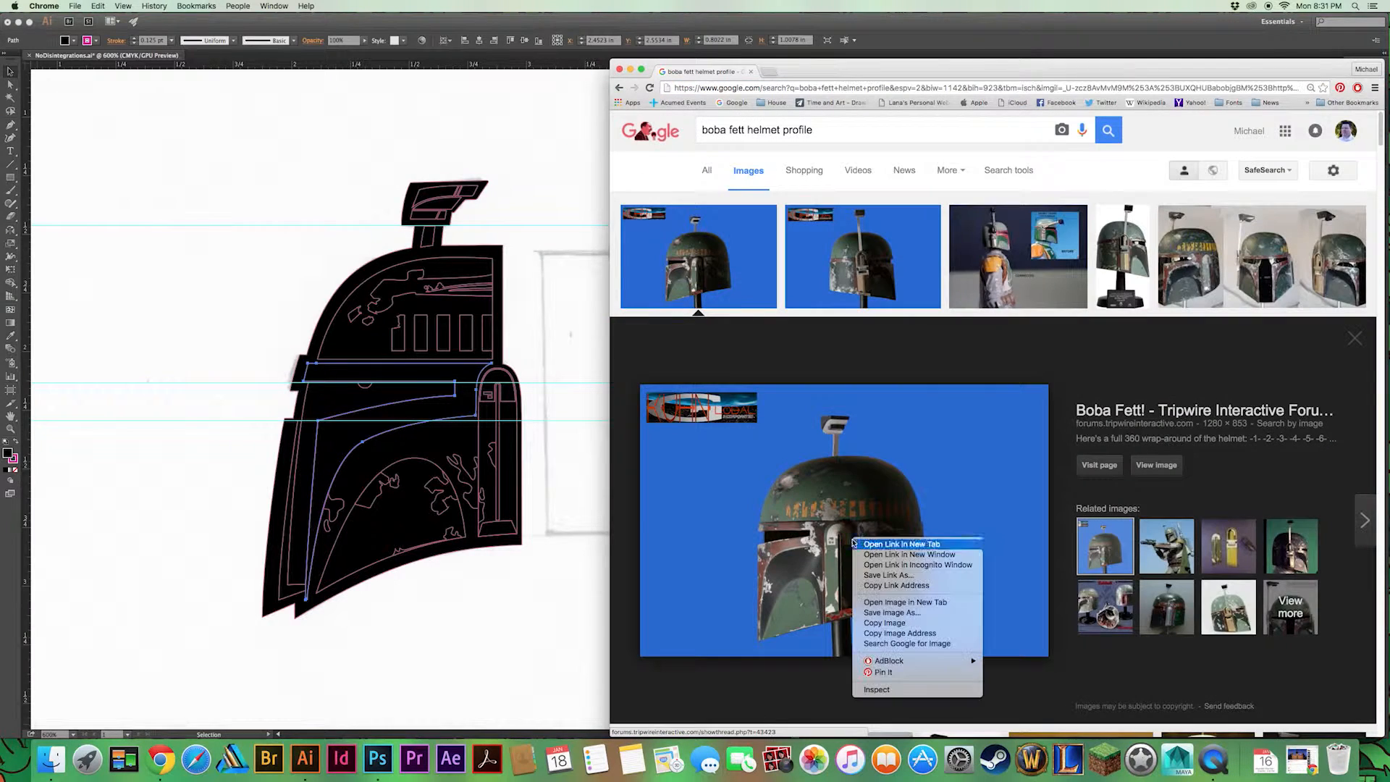
{"action": "left_click", "coordinate": [1157, 465]}
{"action": "right_click", "coordinate": [925, 351]}
{"action": "left_click", "coordinate": [948, 380]}
{"action": "left_click", "coordinate": [619, 68]}
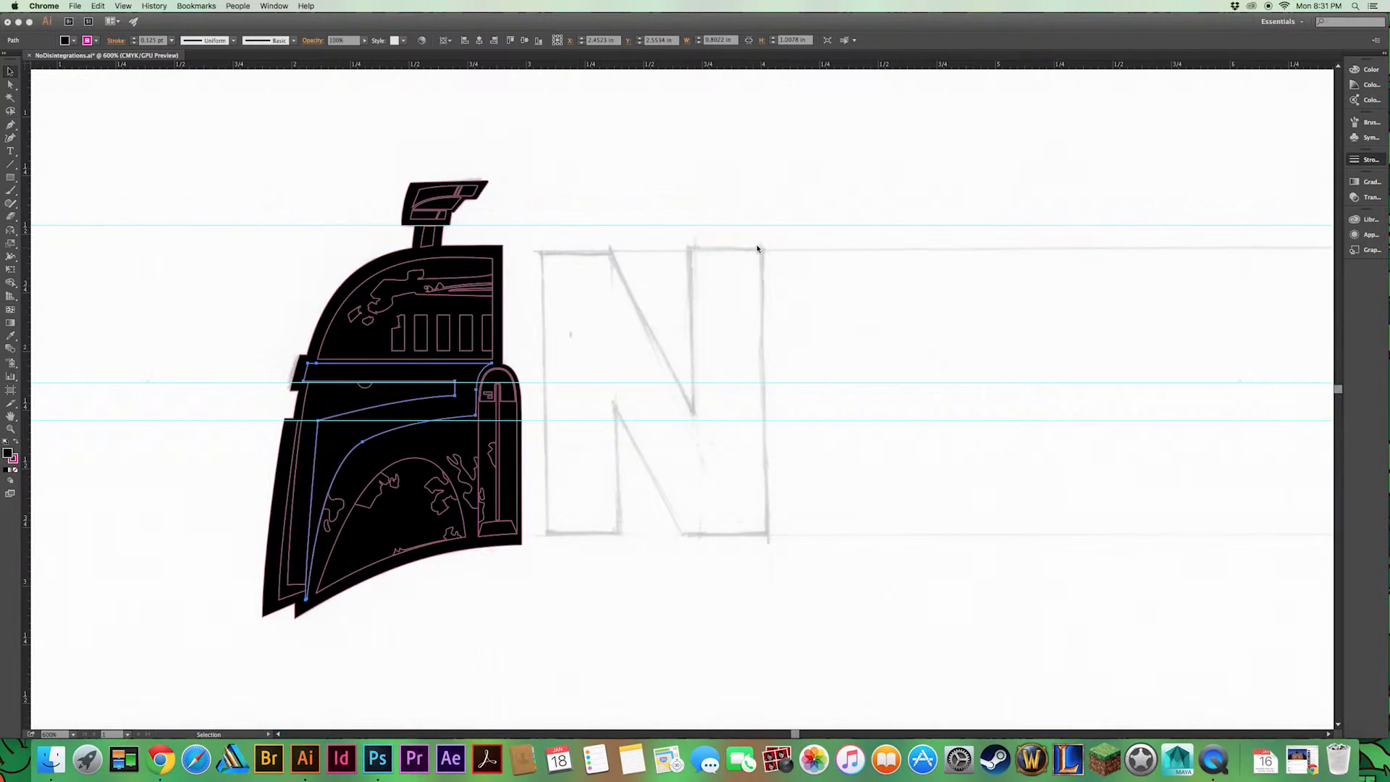
Switch back to Illustrator, paste the helmet photo, and place it beside the traced helmet as a color reference.
{"action": "left_click", "coordinate": [755, 247]}
{"action": "key", "text": "super+v"}
{"action": "key", "text": "super+minus"}
{"action": "key", "text": "super+minus"}
{"action": "key", "text": "super+minus"}
{"action": "key", "text": "super+minus"}
{"action": "key", "text": "super+minus"}
{"action": "key", "text": "super+minus"}
{"action": "left_click_drag", "start_coordinate": [446, 242], "coordinate": [601, 345]}
{"action": "left_click_drag", "start_coordinate": [745, 425], "coordinate": [746, 511]}
{"action": "scroll", "coordinate": [712, 471], "scroll_direction": "up", "scroll_amount": 3}
{"action": "mouse_move", "coordinate": [742, 385]}
{"action": "left_mouse_down"}
{"action": "mouse_move", "coordinate": [919, 263]}
{"action": "mouse_move", "coordinate": [996, 162]}
{"action": "left_mouse_up"}
{"action": "scroll", "coordinate": [748, 267], "scroll_direction": "up", "scroll_amount": 2}
{"action": "left_click_drag", "start_coordinate": [651, 348], "coordinate": [558, 360]}
{"action": "scroll", "coordinate": [438, 429], "scroll_direction": "up", "scroll_amount": 2}
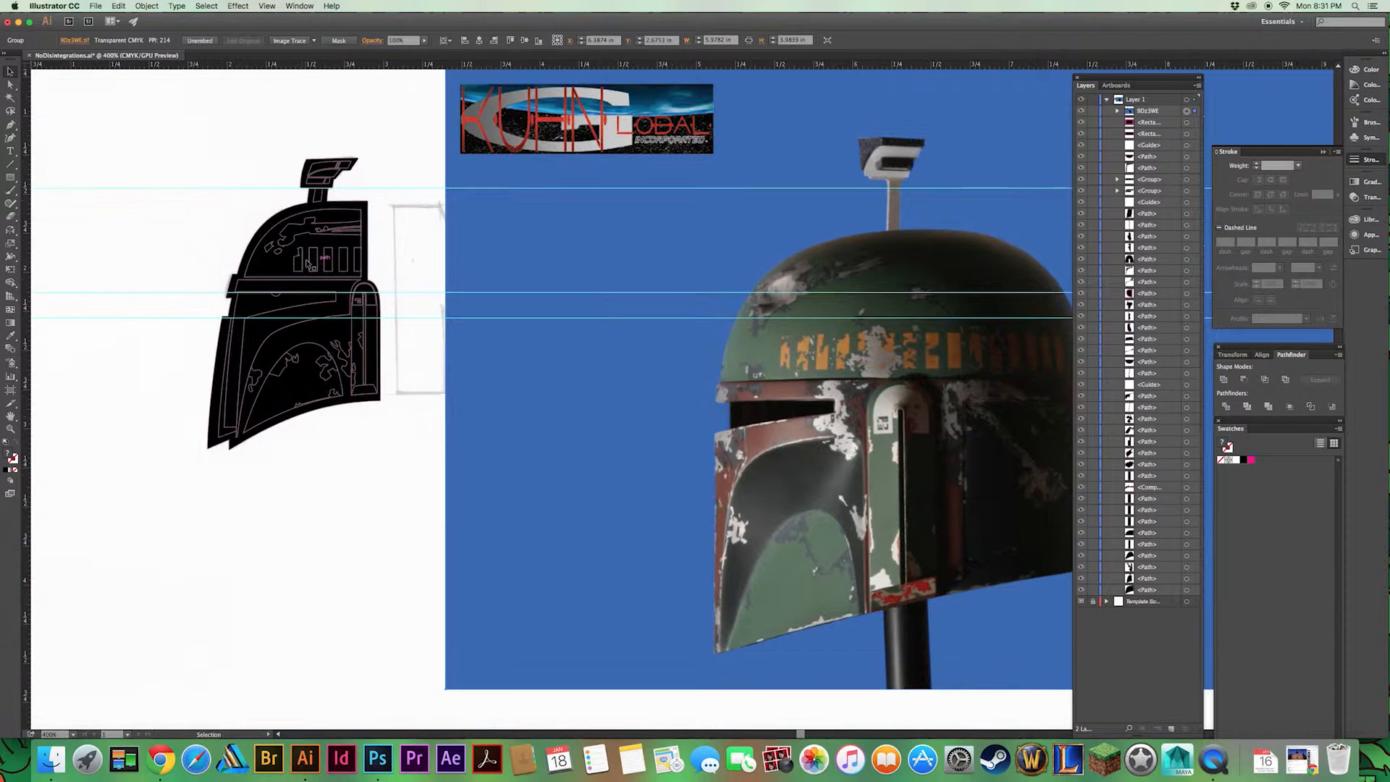
Fill the vertical bars on the dome with the orange sampled from the photo's stripes.
{"action": "left_click", "coordinate": [329, 264]}
{"action": "left_click", "coordinate": [344, 265], "text": "shift"}
{"action": "left_click", "coordinate": [357, 261], "text": "shift"}
{"action": "key", "text": "i"}
{"action": "left_click", "coordinate": [955, 350]}
Fill the dome and the curved cheek inset with the green sampled from the photo.
{"action": "left_click", "coordinate": [406, 471], "text": "super"}
{"action": "left_click", "coordinate": [275, 269], "text": "super"}
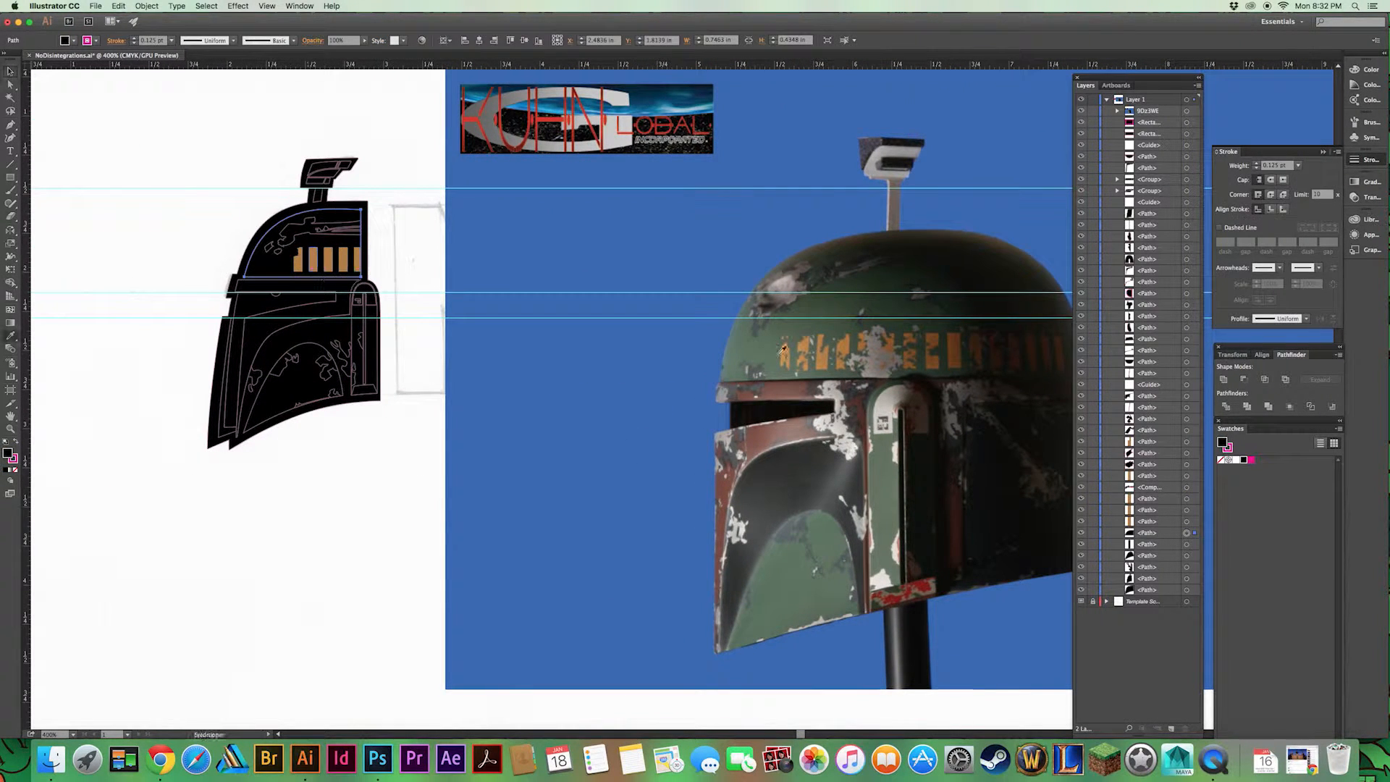
{"action": "left_click", "coordinate": [800, 558]}
{"action": "left_click", "coordinate": [365, 467], "text": "super"}
{"action": "left_click", "coordinate": [290, 391], "text": "super"}
{"action": "left_click", "coordinate": [283, 261]}
Fill the helmet's outer silhouette with the dark grey sampled from the photo's cheek area.
{"action": "left_click", "coordinate": [345, 506], "text": "super"}
{"action": "left_click", "coordinate": [318, 337], "text": "super"}
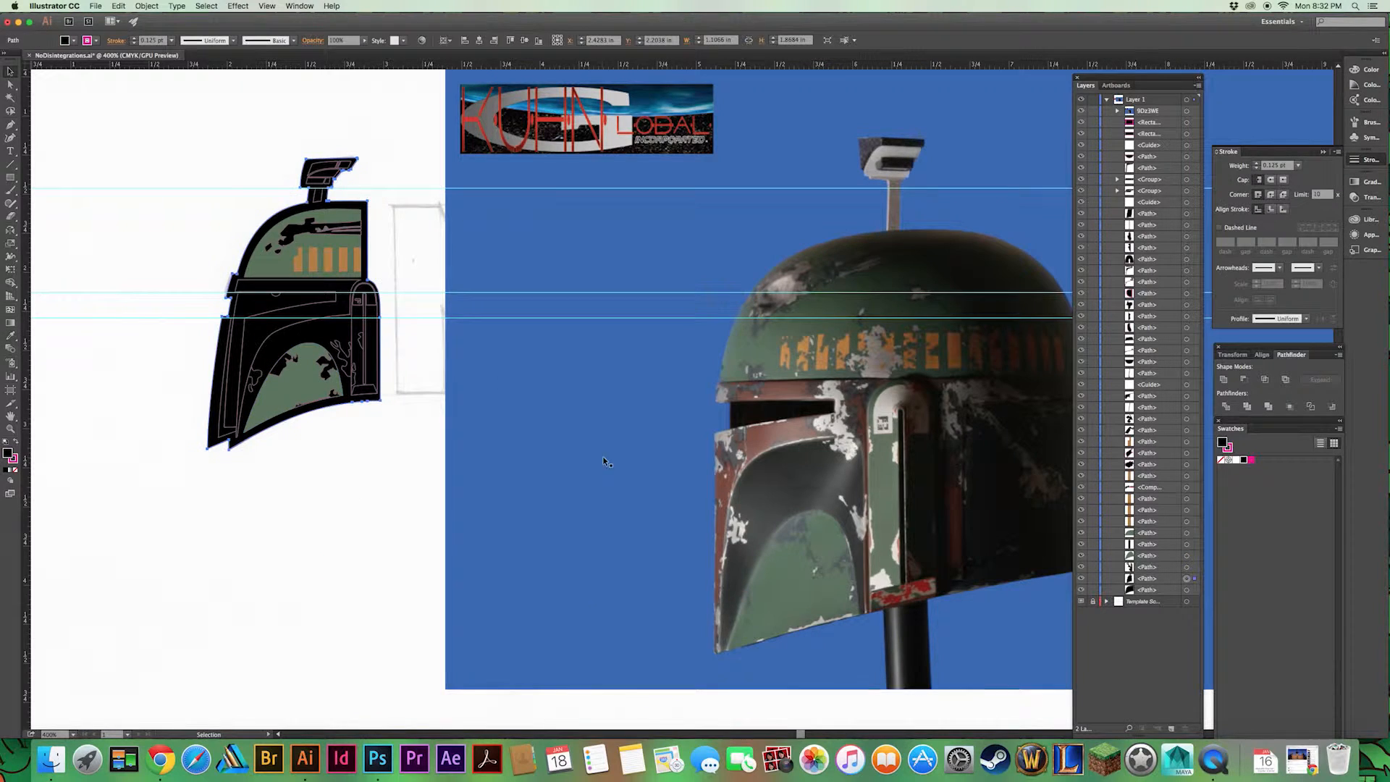
{"action": "left_click", "coordinate": [775, 474]}
Fill the visor frame and the narrow strip along the helmet's front edge with matching reddish brown.
{"action": "left_click", "coordinate": [315, 504], "text": "super"}
{"action": "left_click", "coordinate": [232, 427], "text": "super"}
{"action": "left_click", "coordinate": [247, 339], "text": "super"}
{"action": "left_click", "coordinate": [226, 391]}
{"action": "left_click", "coordinate": [330, 505], "text": "super"}
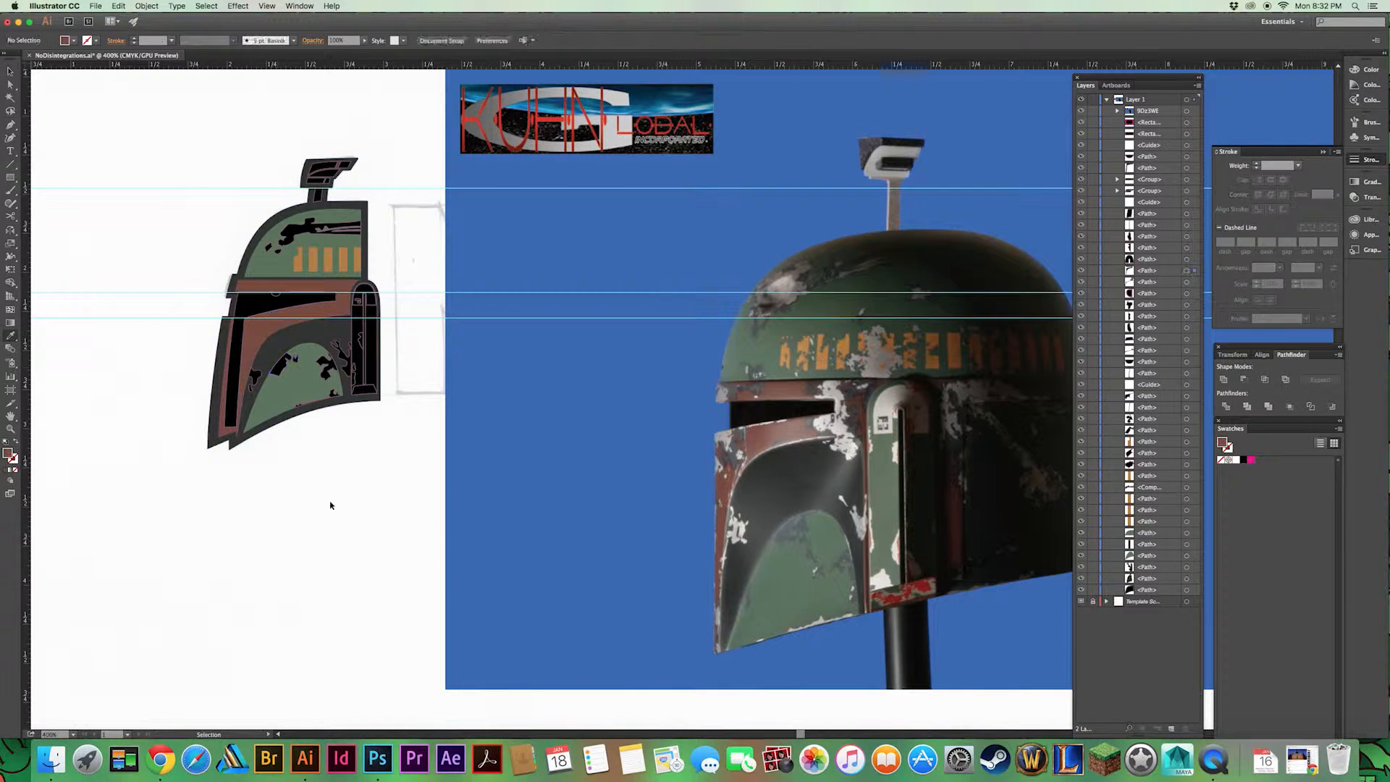
Fill the tall ear panel with the green sampled from the reference photo.
{"action": "left_click", "coordinate": [778, 409]}
{"action": "left_click", "coordinate": [258, 500], "text": "super"}
{"action": "key", "text": "super+="}
{"action": "left_click_drag", "start_coordinate": [179, 512], "coordinate": [385, 507]}
{"action": "left_click", "coordinate": [415, 373], "text": "super"}
{"action": "left_click_drag", "start_coordinate": [730, 573], "coordinate": [688, 596]}
{"action": "left_click", "coordinate": [1003, 638]}
{"action": "left_click", "coordinate": [405, 489], "text": "super"}
{"action": "left_click_drag", "start_coordinate": [422, 519], "coordinate": [357, 562]}
{"action": "left_click", "coordinate": [203, 312], "text": "super"}
{"action": "left_click", "coordinate": [293, 502], "text": "super"}
Fill the ear panel's rounded cap with light grey and its base trapezoid with dark green sampled from the photo.
{"action": "left_click", "coordinate": [311, 404], "text": "super"}
{"action": "left_click_drag", "start_coordinate": [312, 403], "coordinate": [97, 276]}
{"action": "left_click", "coordinate": [869, 477]}
{"action": "left_click_drag", "start_coordinate": [129, 408], "coordinate": [447, 609]}
{"action": "left_click", "coordinate": [412, 513], "text": "super"}
{"action": "left_click_drag", "start_coordinate": [590, 529], "coordinate": [158, 324]}
{"action": "left_click", "coordinate": [777, 257]}
{"action": "mouse_move", "coordinate": [66, 436]}
{"action": "left_mouse_down"}
{"action": "mouse_move", "coordinate": [437, 491]}
{"action": "mouse_move", "coordinate": [264, 451]}
{"action": "mouse_move", "coordinate": [310, 579]}
{"action": "left_mouse_up"}
{"action": "left_click", "coordinate": [949, 350]}
{"action": "left_click", "coordinate": [104, 431], "text": "super"}
{"action": "left_click", "coordinate": [366, 369], "text": "super"}
{"action": "left_click_drag", "start_coordinate": [365, 370], "coordinate": [187, 335]}
{"action": "left_click", "coordinate": [963, 500]}
{"action": "left_click_drag", "start_coordinate": [196, 543], "coordinate": [338, 558]}
{"action": "left_click_drag", "start_coordinate": [444, 595], "coordinate": [482, 614]}
Give the two small rectangles in the rounded cap the same black fill as the slot, without a stroke.
{"action": "key", "text": "super+equal"}
{"action": "key", "text": "super+equal"}
{"action": "key", "text": "v"}
{"action": "left_click", "coordinate": [344, 296]}
{"action": "left_click", "coordinate": [349, 304], "text": "shift"}
{"action": "key", "text": "i"}
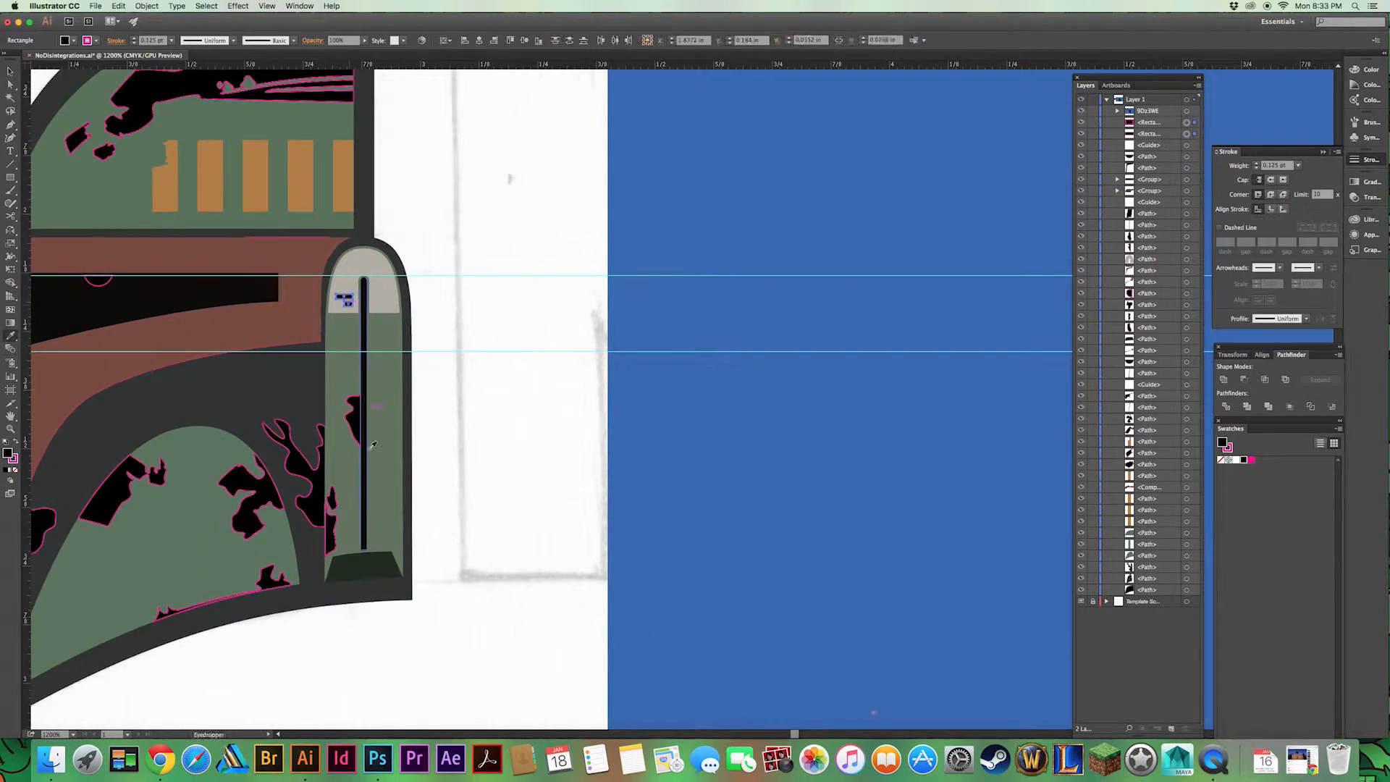
{"action": "left_click", "coordinate": [365, 447]}
{"action": "left_click", "coordinate": [427, 540], "text": "super"}
Fill the antenna shapes with light grey using the Eyedropper.
{"action": "left_click_drag", "start_coordinate": [427, 539], "coordinate": [620, 552]}
{"action": "left_click_drag", "start_coordinate": [674, 231], "coordinate": [446, 214]}
{"action": "left_click_drag", "start_coordinate": [1020, 434], "coordinate": [199, 360]}
{"action": "key", "text": "super+minus"}
{"action": "key", "text": "super+minus"}
{"action": "left_click_drag", "start_coordinate": [308, 350], "coordinate": [522, 396]}
{"action": "key", "text": "v"}
{"action": "left_click", "coordinate": [195, 287]}
{"action": "scroll", "coordinate": [539, 309], "scroll_direction": "up", "scroll_amount": 3}
{"action": "scroll", "coordinate": [540, 310], "scroll_direction": "right", "scroll_amount": 3}
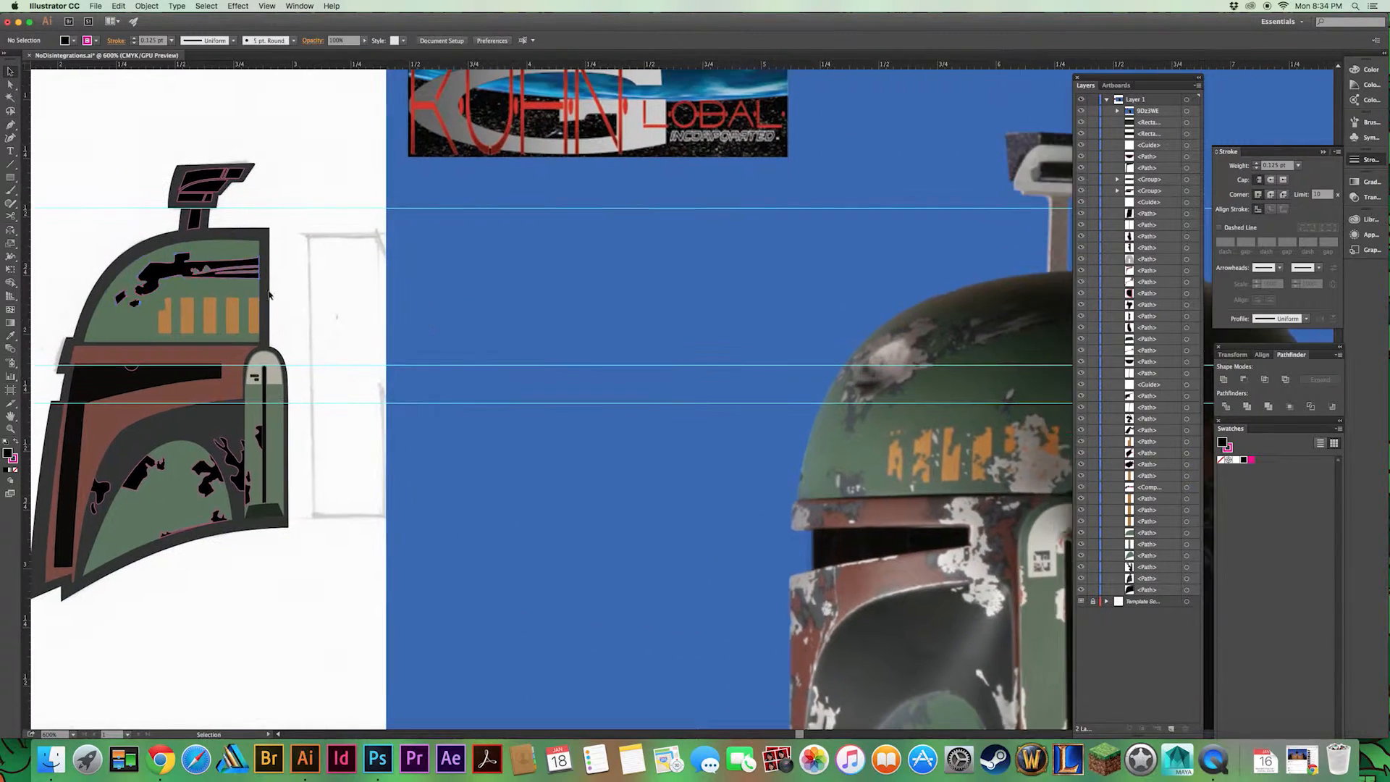
{"action": "left_click", "coordinate": [199, 246]}
{"action": "key", "text": "i"}
{"action": "left_click", "coordinate": [239, 438]}
{"action": "left_click_drag", "start_coordinate": [294, 380], "coordinate": [412, 310]}
Fill the damage marks on the dome with the light grey sampled from the ear panel's cap.
{"action": "left_click", "coordinate": [318, 297], "text": "super"}
{"action": "left_click", "coordinate": [238, 330], "text": "shift+super"}
{"action": "left_click", "coordinate": [224, 325], "text": "shift+super"}
{"action": "left_click", "coordinate": [373, 399]}
{"action": "left_click_drag", "start_coordinate": [420, 388], "coordinate": [412, 304]}
Bring the damage marks and small details on the lower helmet to the front.
{"action": "key", "text": "v"}
{"action": "left_click_drag", "start_coordinate": [417, 500], "coordinate": [185, 312]}
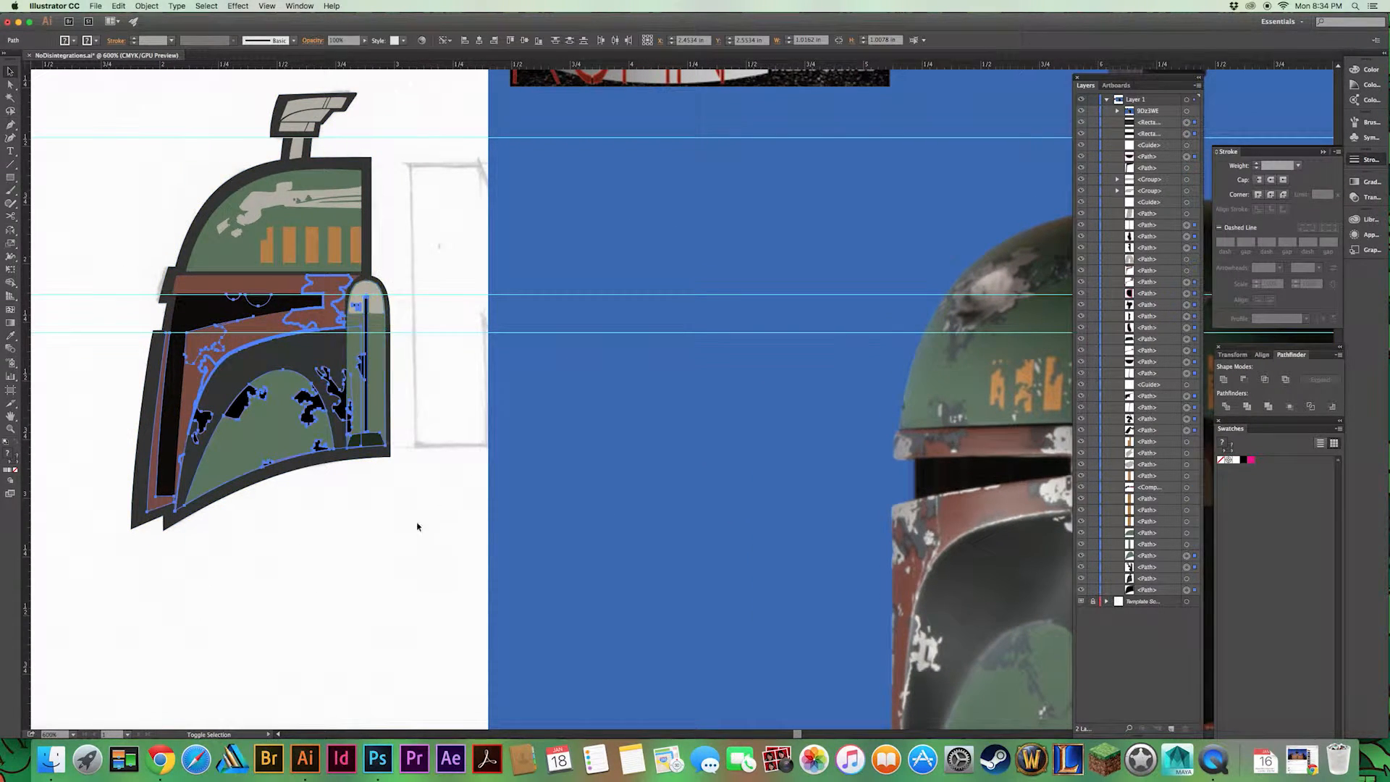
{"action": "key", "text": "shift+super+]"}
{"action": "left_click", "coordinate": [270, 619]}
{"action": "left_click_drag", "start_coordinate": [242, 414], "coordinate": [302, 579]}
{"action": "left_click_drag", "start_coordinate": [302, 579], "coordinate": [453, 523]}
{"action": "key", "text": "Delete"}
Fill the damage marks on the lower helmet with the light grey sampled from the ear panel's cap.
{"action": "key", "text": "super+equal"}
{"action": "key", "text": "super+equal"}
{"action": "key", "text": "super+equal"}
{"action": "left_click_drag", "start_coordinate": [138, 551], "coordinate": [550, 667]}
{"action": "key", "text": "super+minus"}
{"action": "key", "text": "super+minus"}
{"action": "key", "text": "super+minus"}
{"action": "left_click_drag", "start_coordinate": [651, 612], "coordinate": [447, 730]}
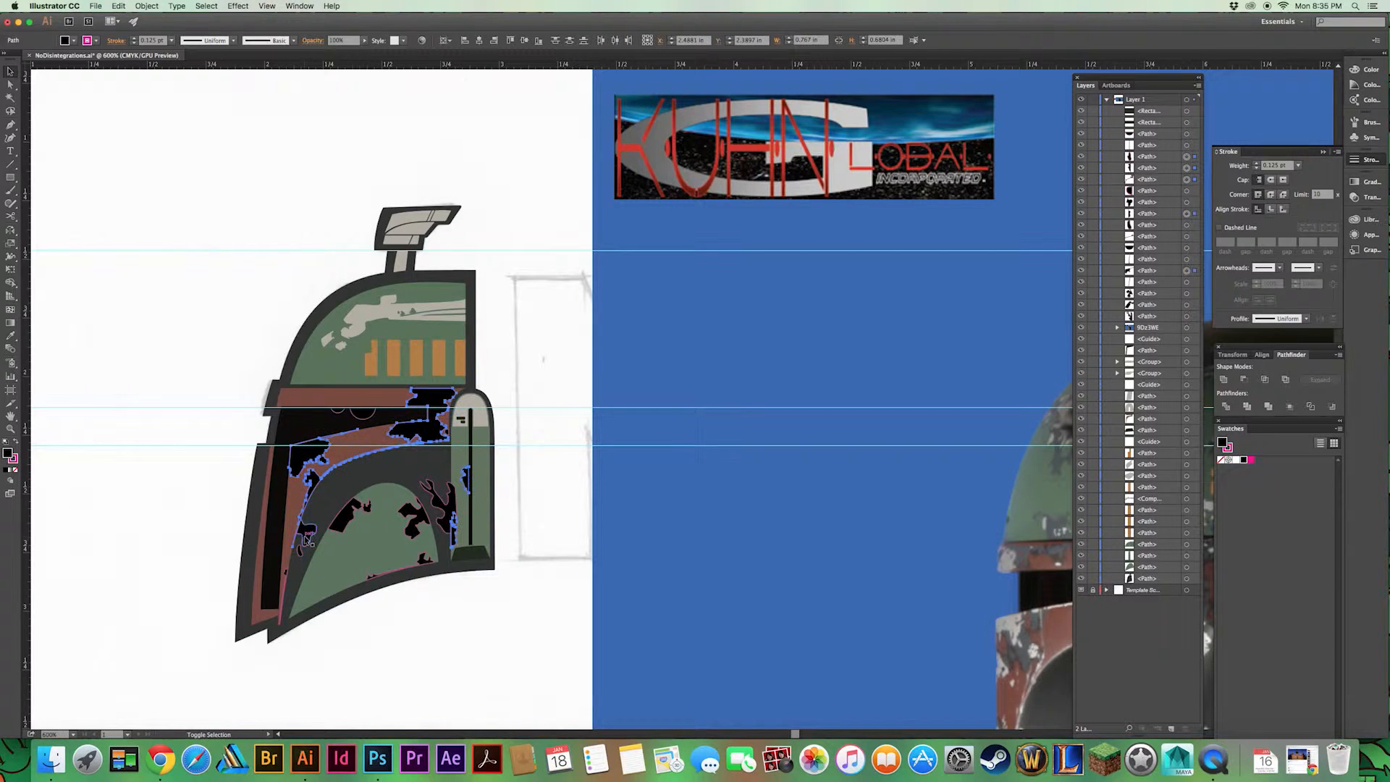
{"action": "key", "text": "i"}
{"action": "left_click", "coordinate": [470, 405]}
{"action": "key", "text": "v"}
{"action": "left_click", "coordinate": [509, 362]}
Give the two partial circles at the visor's upper edge a white fill without a stroke.
{"action": "left_click_drag", "start_coordinate": [502, 596], "coordinate": [410, 471]}
{"action": "left_click", "coordinate": [270, 293]}
{"action": "left_click", "coordinate": [245, 286], "text": "shift"}
{"action": "left_click", "coordinate": [248, 292], "text": "shift"}
{"action": "left_click", "coordinate": [65, 41]}
{"action": "left_click", "coordinate": [23, 59]}
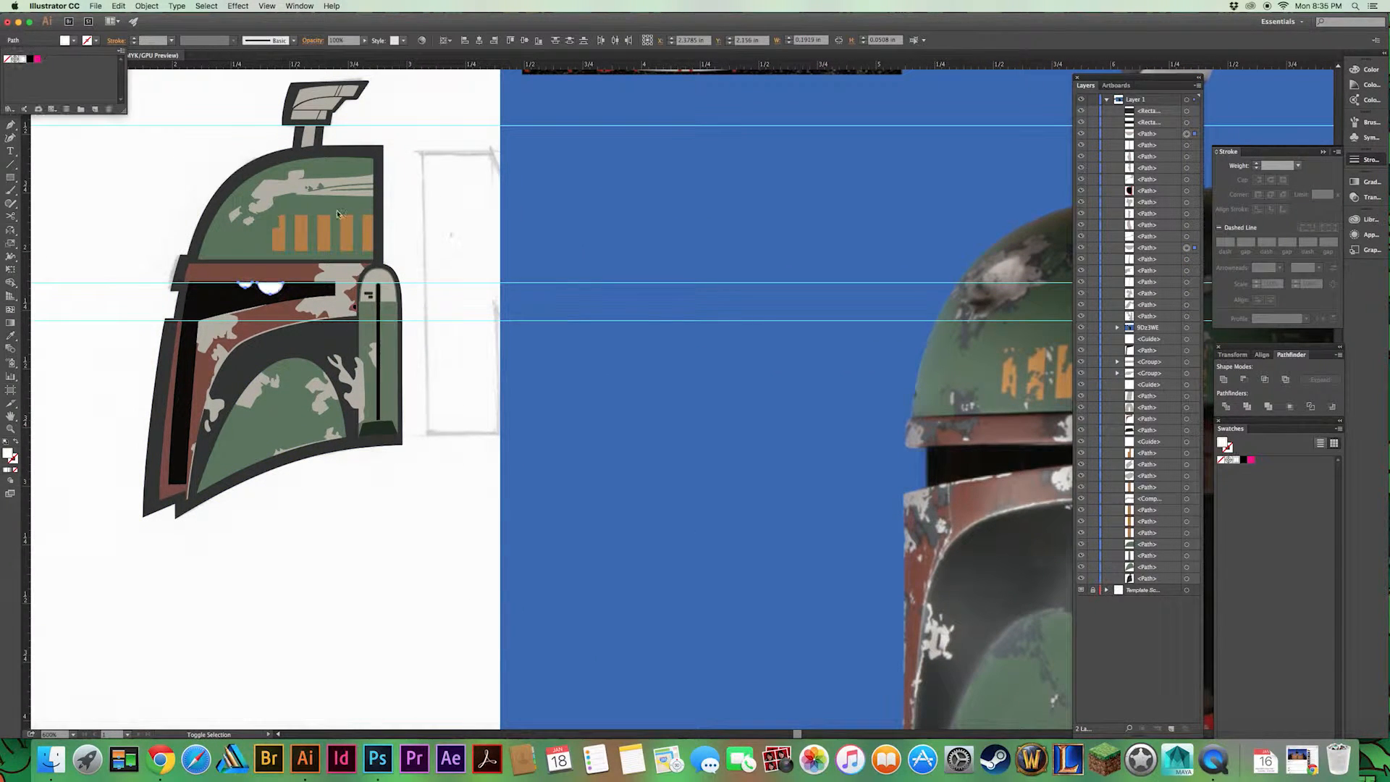
{"action": "key", "text": "i"}
{"action": "left_click", "coordinate": [351, 308]}
{"action": "key", "text": "super+z"}
{"action": "key", "text": "v"}
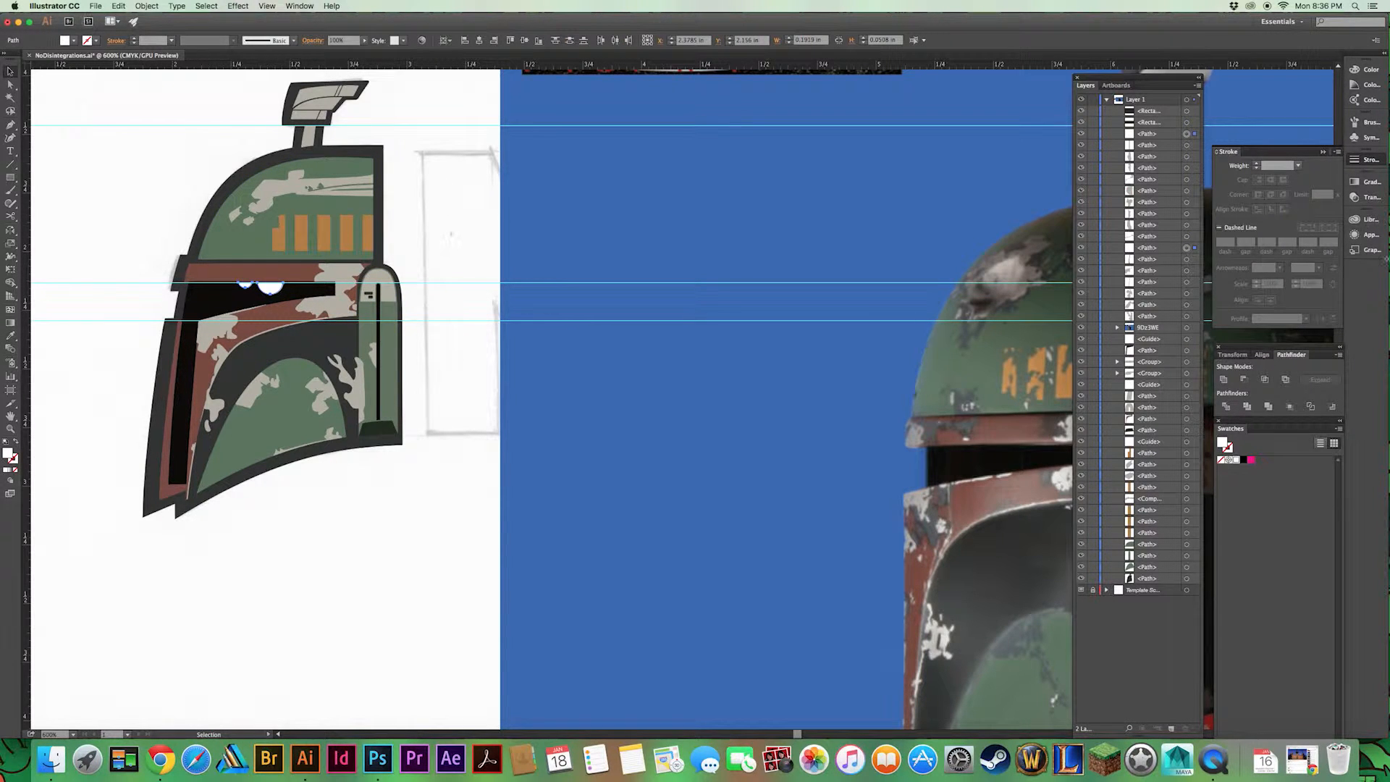
Set the visor circles to 35% opacity with the Screen blending mode.
{"action": "left_click", "coordinate": [1368, 234]}
{"action": "left_click", "coordinate": [1251, 267]}
{"action": "type", "text": "35"}
{"action": "left_click", "coordinate": [1179, 288]}
{"action": "left_click", "coordinate": [1154, 360]}
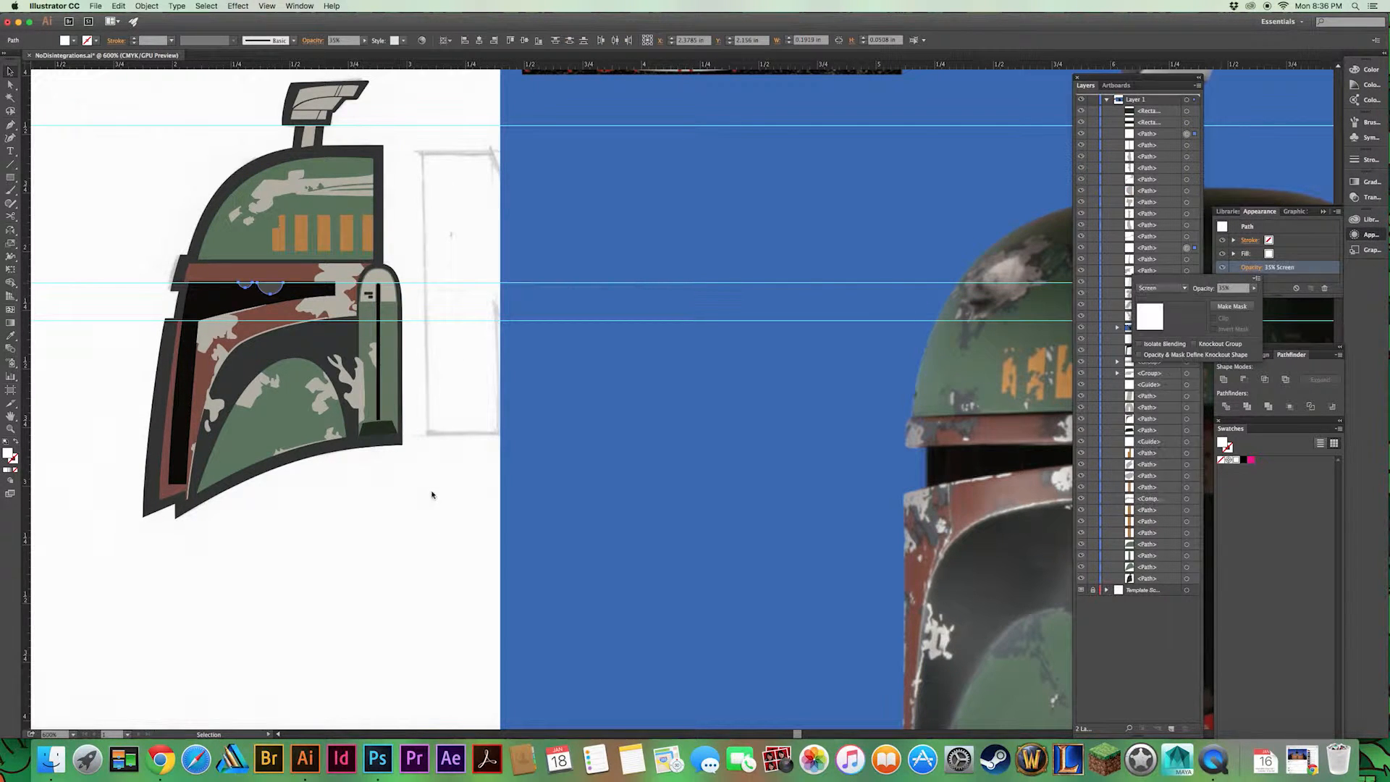
{"action": "left_click", "coordinate": [264, 293]}
{"action": "key", "text": "e"}
{"action": "key", "text": "v"}
{"action": "left_click", "coordinate": [452, 201]}
Adjust the branching damage mark beside the ear panel and shift it slightly toward the front of the helmet.
{"action": "left_click_drag", "start_coordinate": [318, 510], "coordinate": [327, 620]}
{"action": "scroll", "coordinate": [368, 529], "scroll_direction": "up", "scroll_amount": 2}
{"action": "key", "text": "a"}
{"action": "left_click", "coordinate": [376, 440]}
{"action": "left_click_drag", "start_coordinate": [519, 345], "coordinate": [569, 394]}
{"action": "left_click_drag", "start_coordinate": [419, 455], "coordinate": [462, 441]}
{"action": "left_click", "coordinate": [620, 328]}
{"action": "left_click_drag", "start_coordinate": [620, 328], "coordinate": [596, 444]}
{"action": "left_click_drag", "start_coordinate": [577, 555], "coordinate": [641, 405]}
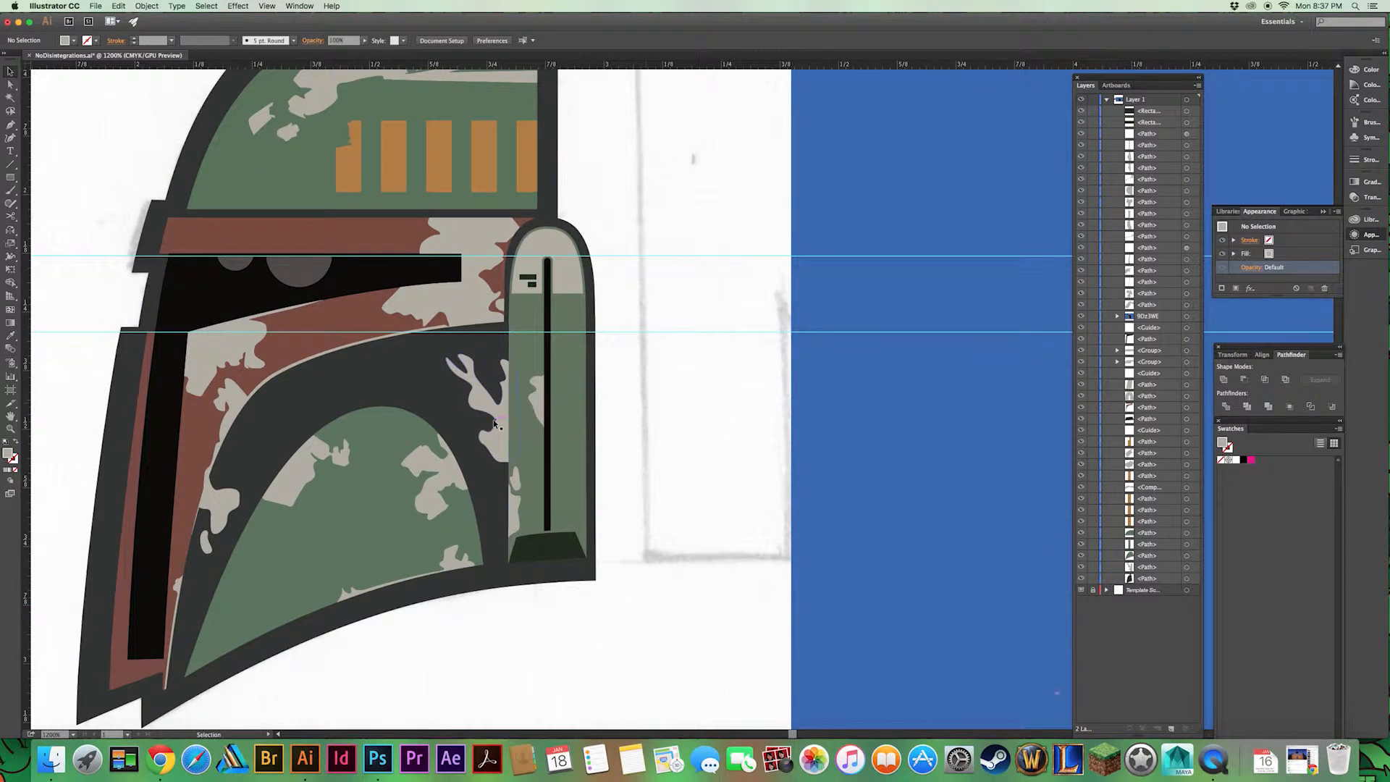
{"action": "left_click_drag", "start_coordinate": [494, 424], "coordinate": [487, 423]}
{"action": "left_click", "coordinate": [636, 418]}
Trim the branching mark along the ear panel's edge with a narrow four-sided Pen shape and Minus Front, and save the document.
{"action": "key", "text": "p"}
{"action": "left_click", "coordinate": [504, 321]}
{"action": "left_click", "coordinate": [504, 563]}
{"action": "left_click", "coordinate": [531, 563]}
{"action": "left_click", "coordinate": [531, 332]}
{"action": "left_click", "coordinate": [504, 322]}
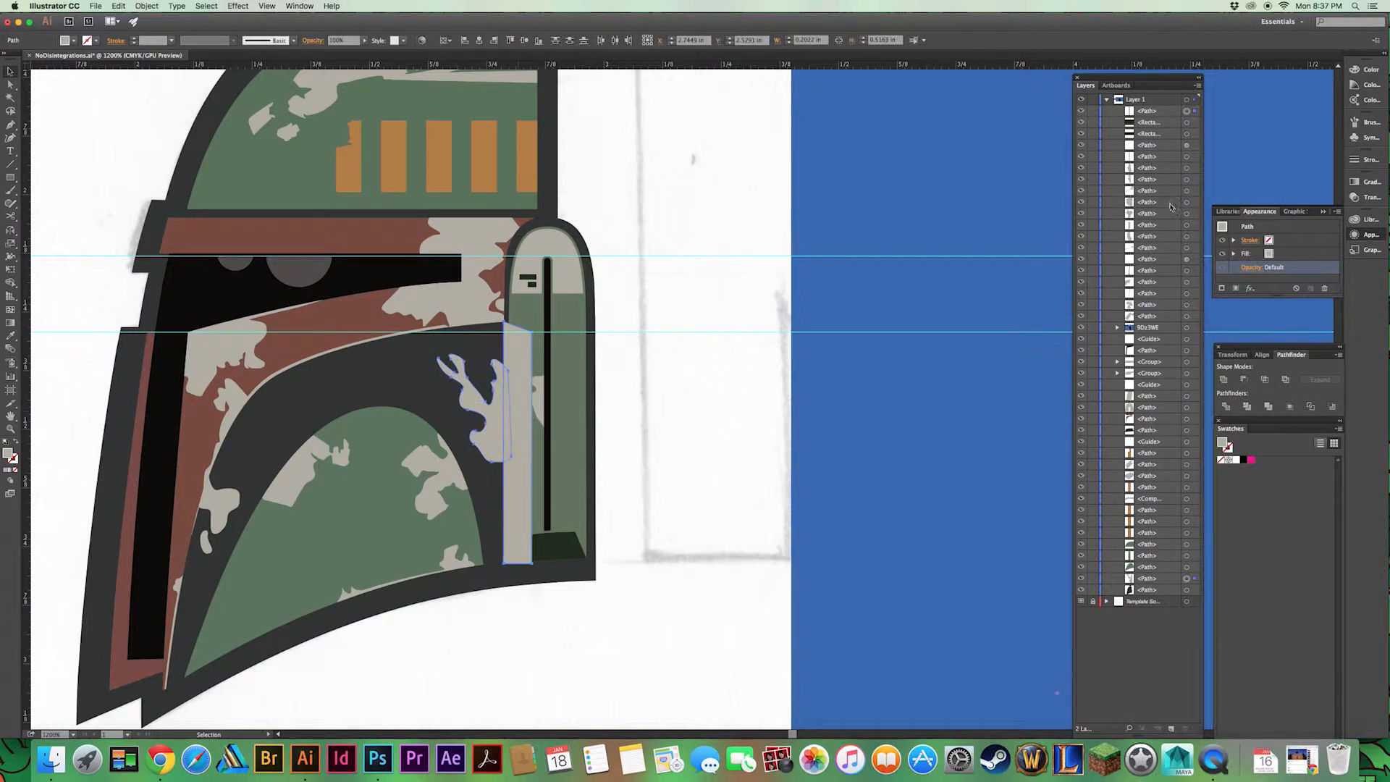
{"action": "left_click", "coordinate": [1243, 379]}
{"action": "left_click", "coordinate": [651, 633]}
{"action": "key", "text": "super+s"}
Draw a rounded light grey shape with the Pen tool over the gap at the front end of the dome's long damage mark.
{"action": "left_click_drag", "start_coordinate": [656, 414], "coordinate": [571, 543]}
{"action": "left_click_drag", "start_coordinate": [613, 439], "coordinate": [450, 392]}
{"action": "key", "text": "super+equal"}
{"action": "key", "text": "super+equal"}
{"action": "key", "text": "super+equal"}
{"action": "left_click_drag", "start_coordinate": [234, 280], "coordinate": [774, 580]}
{"action": "key", "text": "p"}
{"action": "left_click_drag", "start_coordinate": [432, 314], "coordinate": [352, 293]}
{"action": "left_click_drag", "start_coordinate": [282, 340], "coordinate": [264, 354]}
{"action": "left_click_drag", "start_coordinate": [232, 395], "coordinate": [247, 418]}
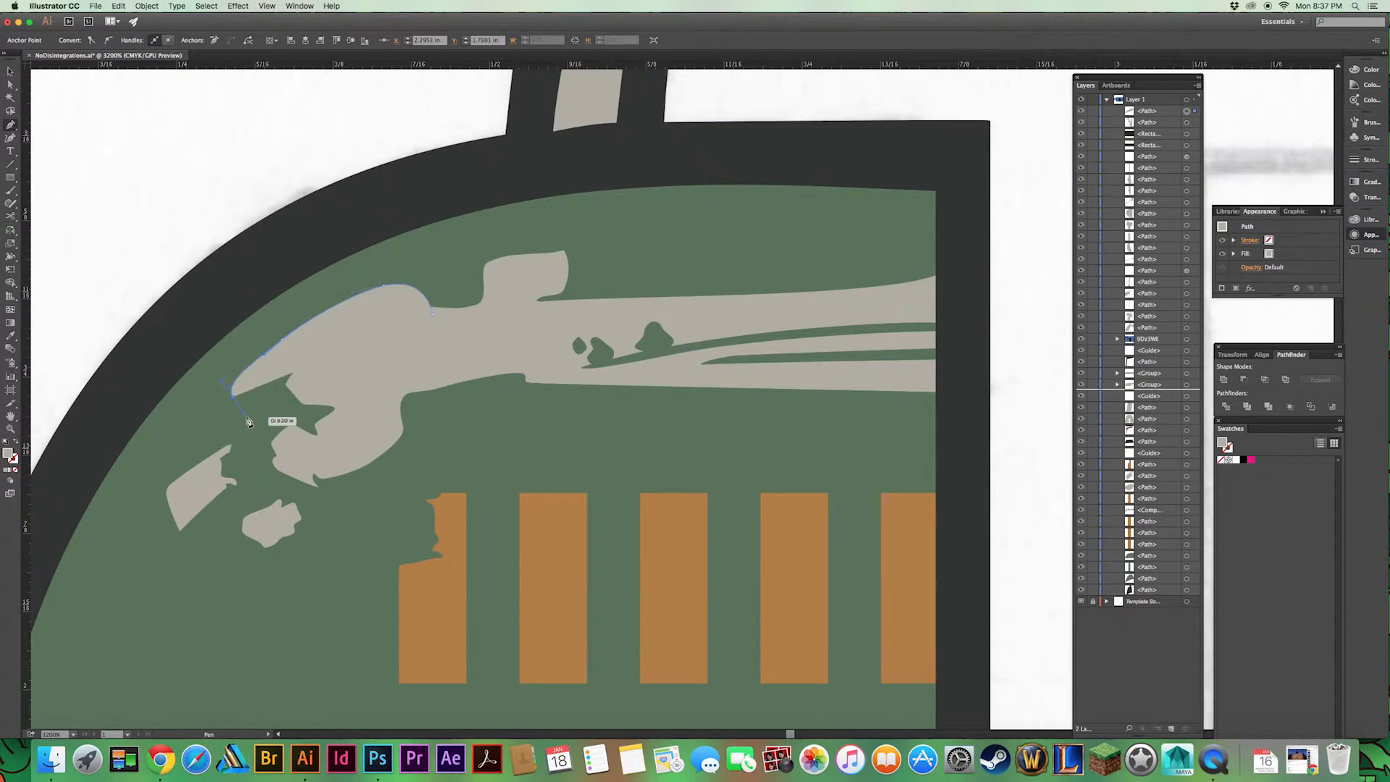
{"action": "left_click", "coordinate": [297, 172], "text": "super"}
Add small jagged light grey chips along the outer edge of the dome's rounded damage mark, following the reference photo.
{"action": "left_click_drag", "start_coordinate": [1014, 499], "coordinate": [173, 314]}
{"action": "key", "text": "super+minus"}
{"action": "key", "text": "super+minus"}
{"action": "key", "text": "super+minus"}
{"action": "key", "text": "super+minus"}
{"action": "key", "text": "super+minus"}
{"action": "key", "text": "super+minus"}
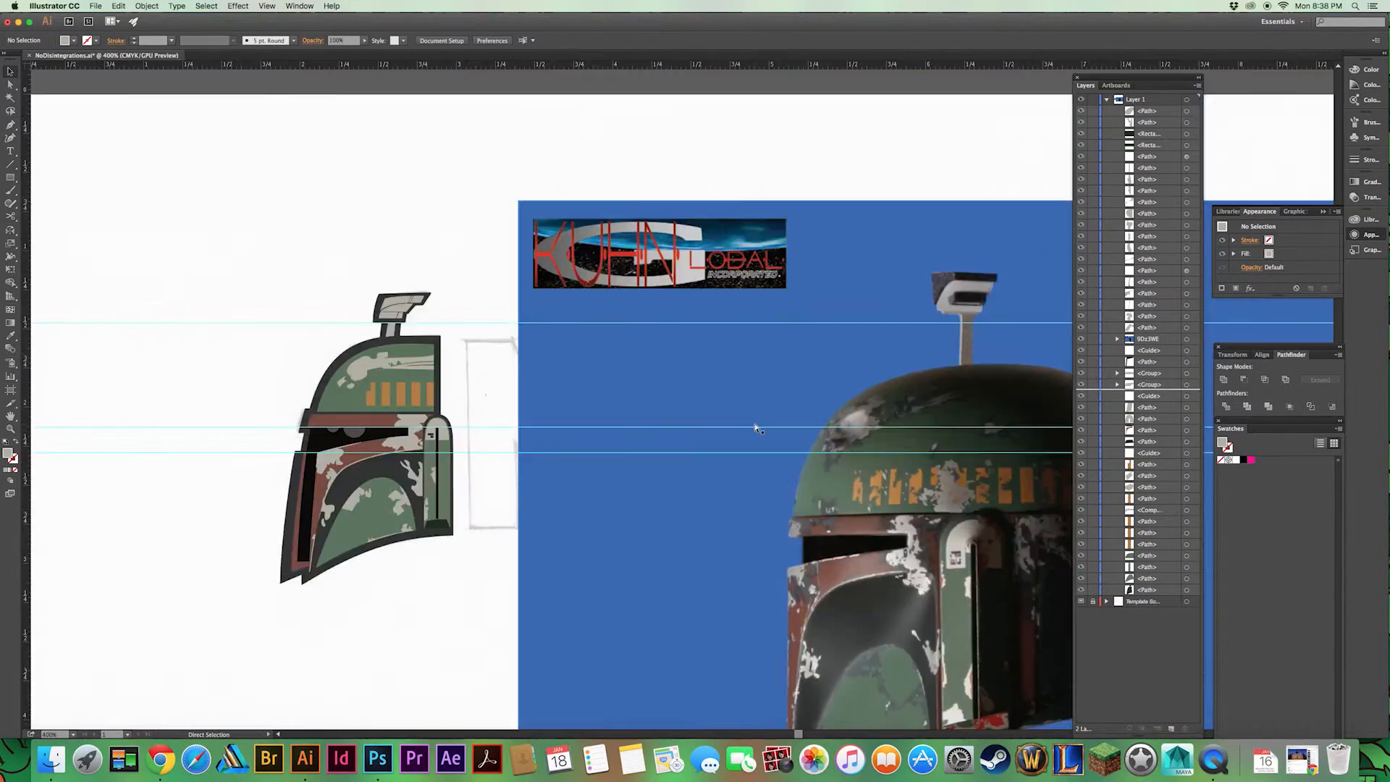
{"action": "left_click_drag", "start_coordinate": [757, 428], "coordinate": [966, 437]}
{"action": "key", "text": "super+equal"}
{"action": "key", "text": "super+equal"}
{"action": "key", "text": "super+equal"}
{"action": "key", "text": "super+equal"}
{"action": "key", "text": "super+equal"}
{"action": "key", "text": "super+equal"}
{"action": "left_click_drag", "start_coordinate": [465, 412], "coordinate": [754, 498]}
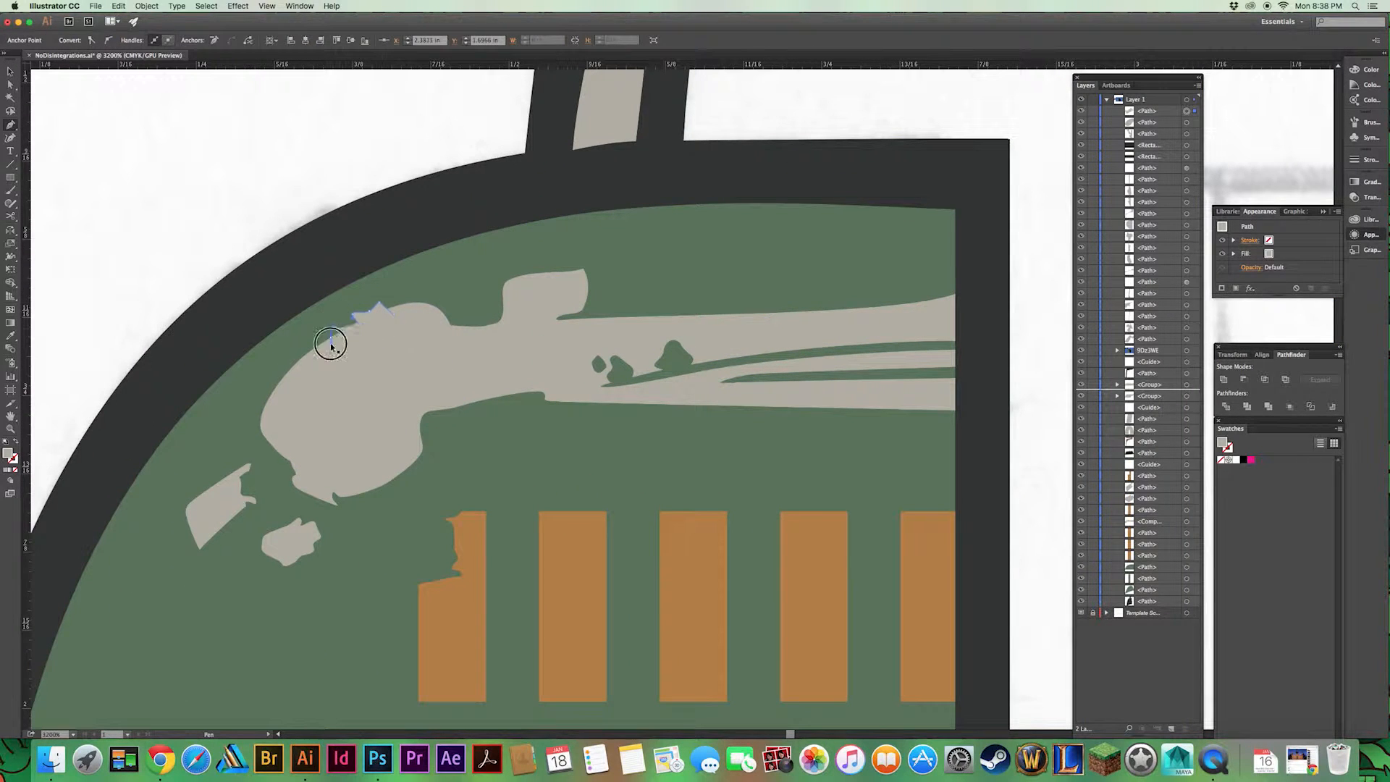
{"action": "left_click_drag", "start_coordinate": [263, 402], "coordinate": [260, 435]}
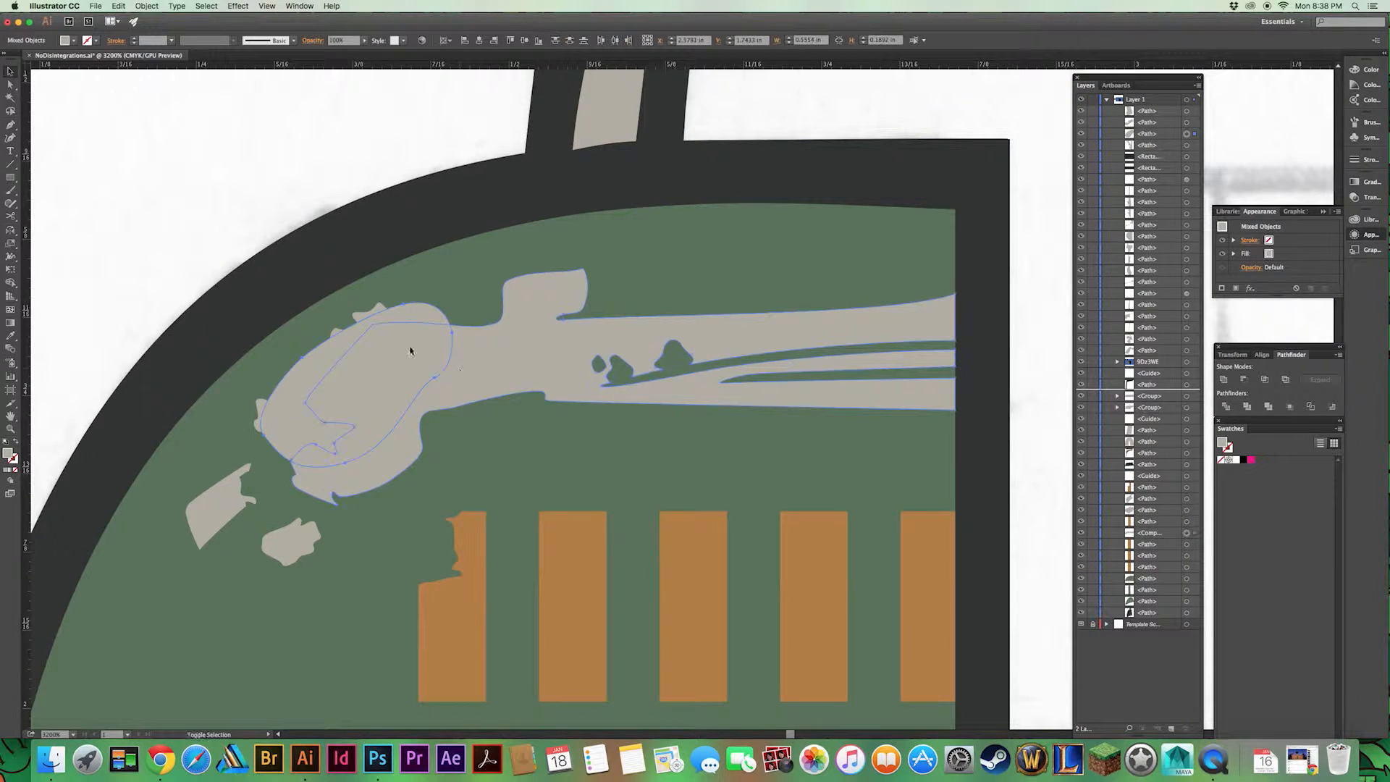
Create an inner copy of the rounded damage shape on the dome with Offset Path at -0.005 in.
{"action": "left_click", "coordinate": [147, 6]}
{"action": "mouse_move", "coordinate": [181, 206]}
{"action": "left_click", "coordinate": [282, 233]}
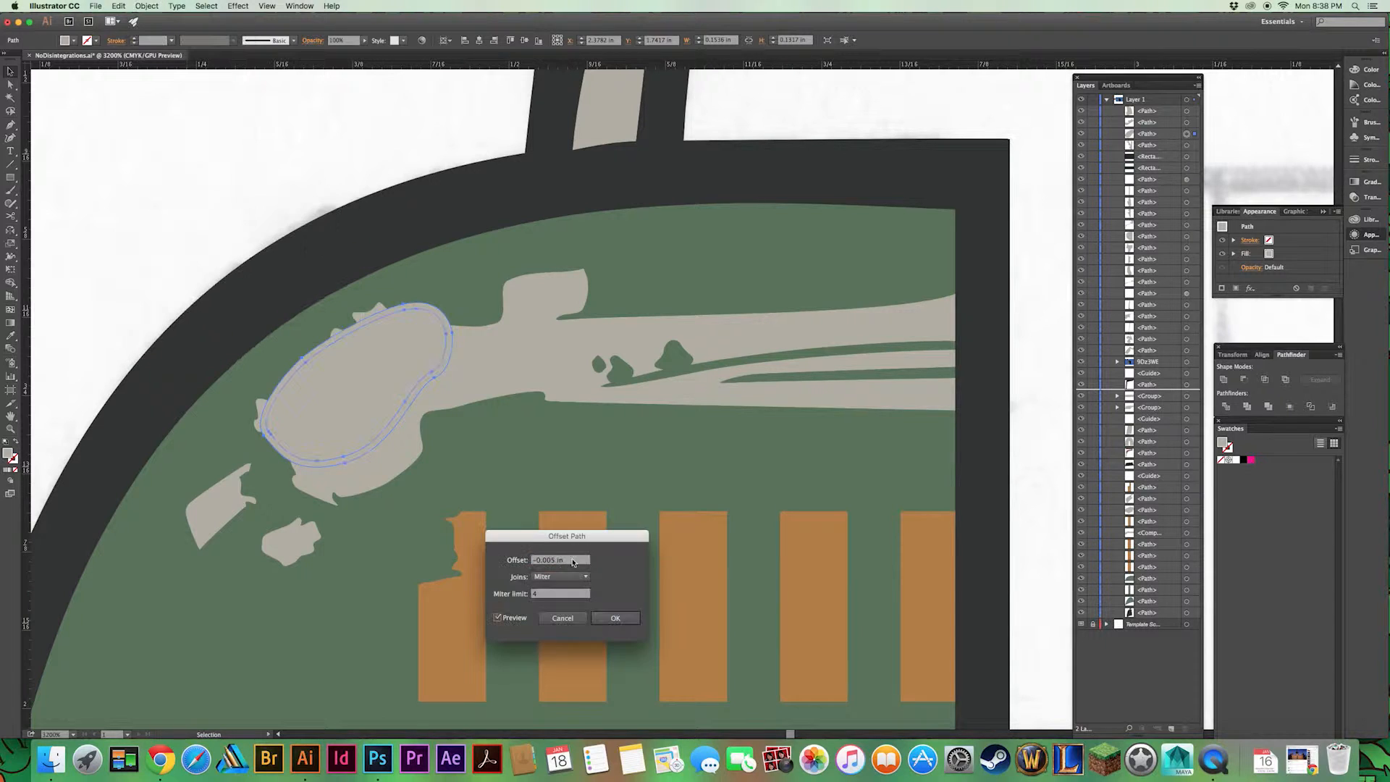
{"action": "key", "text": "Return"}
{"action": "key", "text": "super+shift+a"}
Fill the inner oval of the dome's damage mark with black and set it to Multiply at 20% opacity.
{"action": "left_click", "coordinate": [73, 41]}
{"action": "left_click", "coordinate": [29, 56]}
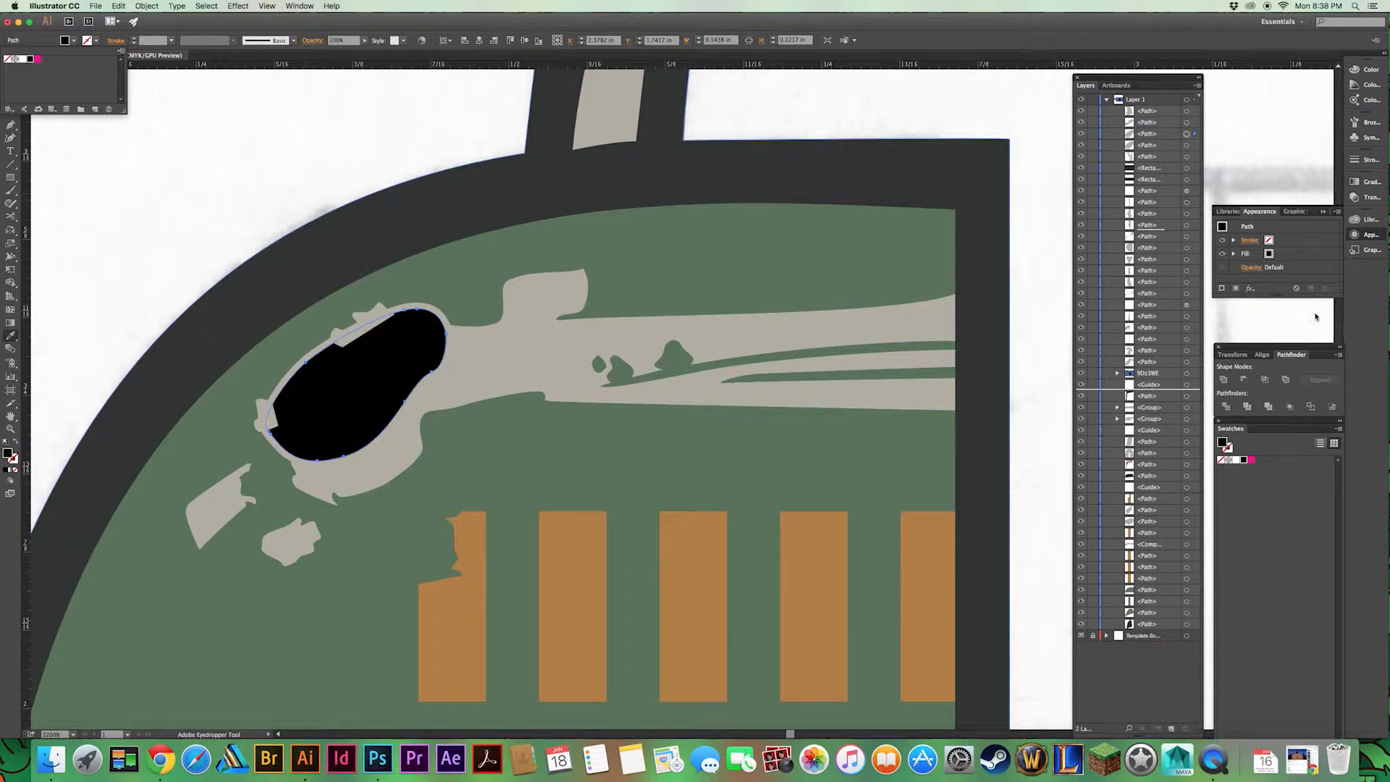
{"action": "left_click", "coordinate": [1251, 268]}
{"action": "left_click_drag", "start_coordinate": [1255, 289], "coordinate": [1220, 307]}
{"action": "left_click", "coordinate": [1164, 289]}
{"action": "left_click", "coordinate": [1164, 326]}
{"action": "key", "text": "v"}
{"action": "left_click", "coordinate": [273, 161]}
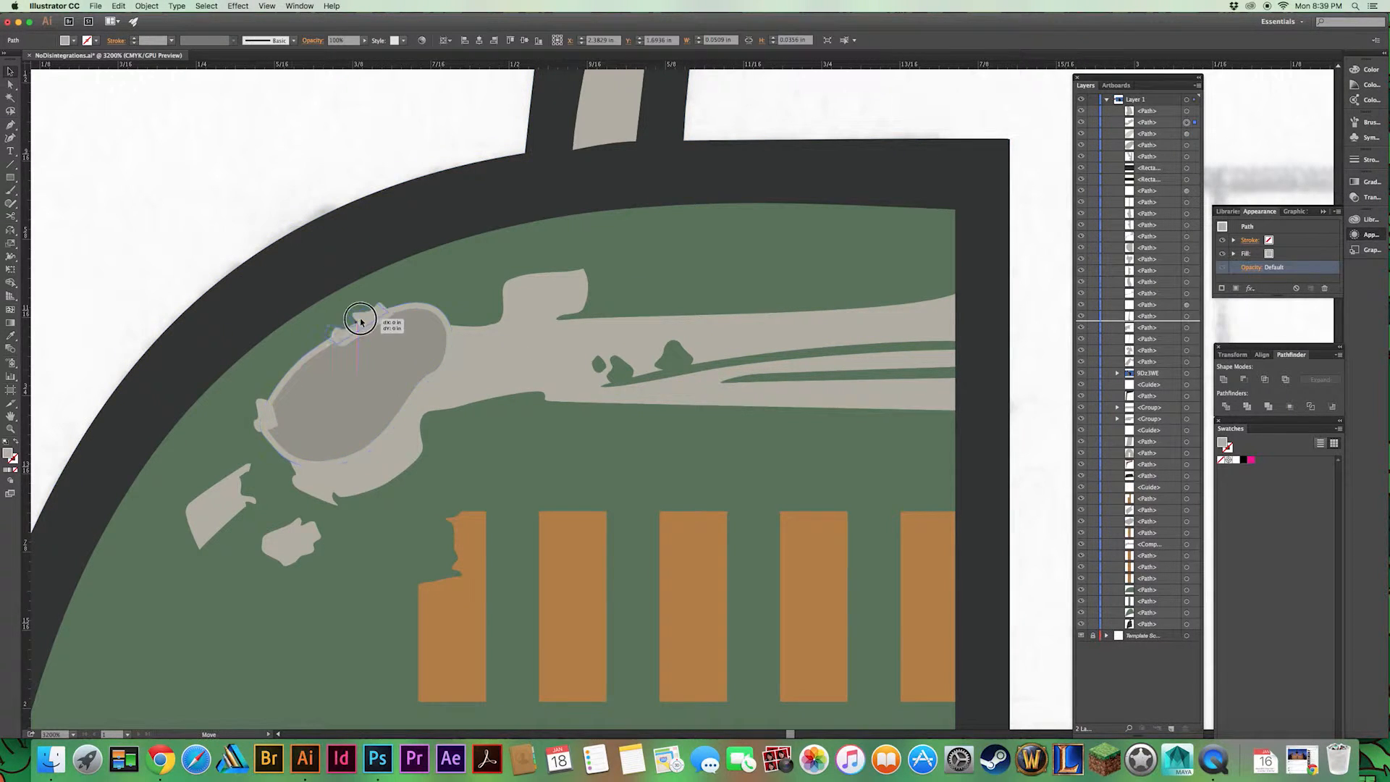
Unite the light grey damage shapes on the dome into one and send it behind the dark oval.
{"action": "left_click", "coordinate": [293, 458], "text": "shift"}
{"action": "left_click", "coordinate": [1223, 379]}
{"action": "key", "text": "super+bracketleft"}
{"action": "left_click", "coordinate": [264, 112]}
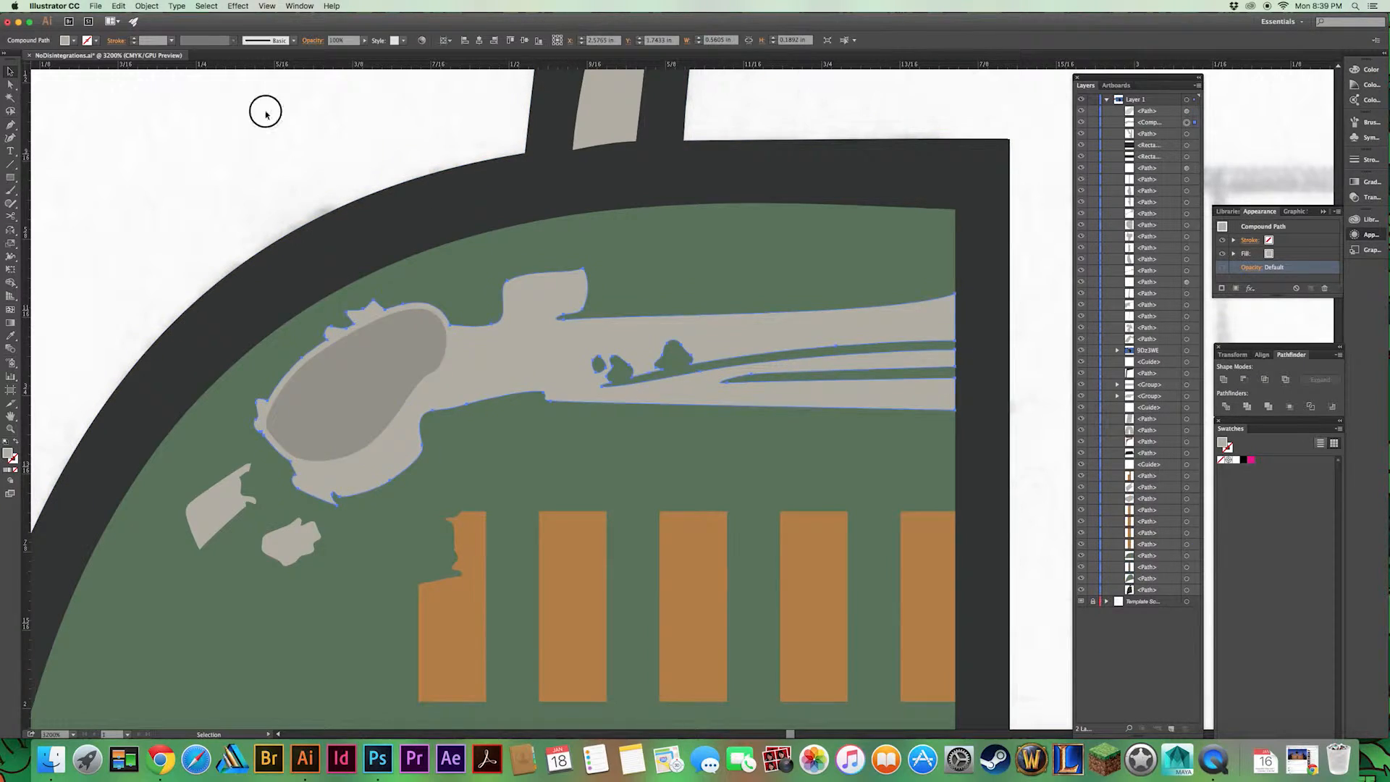
Examine the dents, stripes and paint wear on the reference helmet and compare them with the drawn helmet.
{"action": "key", "text": "super+minus"}
{"action": "key", "text": "super+minus"}
{"action": "key", "text": "super+minus"}
{"action": "left_click_drag", "start_coordinate": [902, 458], "coordinate": [366, 214]}
{"action": "left_click_drag", "start_coordinate": [151, 714], "coordinate": [532, 426]}
{"action": "left_click_drag", "start_coordinate": [532, 188], "coordinate": [409, 561]}
{"action": "left_click_drag", "start_coordinate": [1013, 507], "coordinate": [217, 293]}
{"action": "left_click_drag", "start_coordinate": [611, 354], "coordinate": [264, 345]}
{"action": "left_click_drag", "start_coordinate": [181, 319], "coordinate": [1013, 397]}
{"action": "left_click_drag", "start_coordinate": [344, 253], "coordinate": [403, 257]}
{"action": "left_click_drag", "start_coordinate": [1014, 275], "coordinate": [400, 291]}
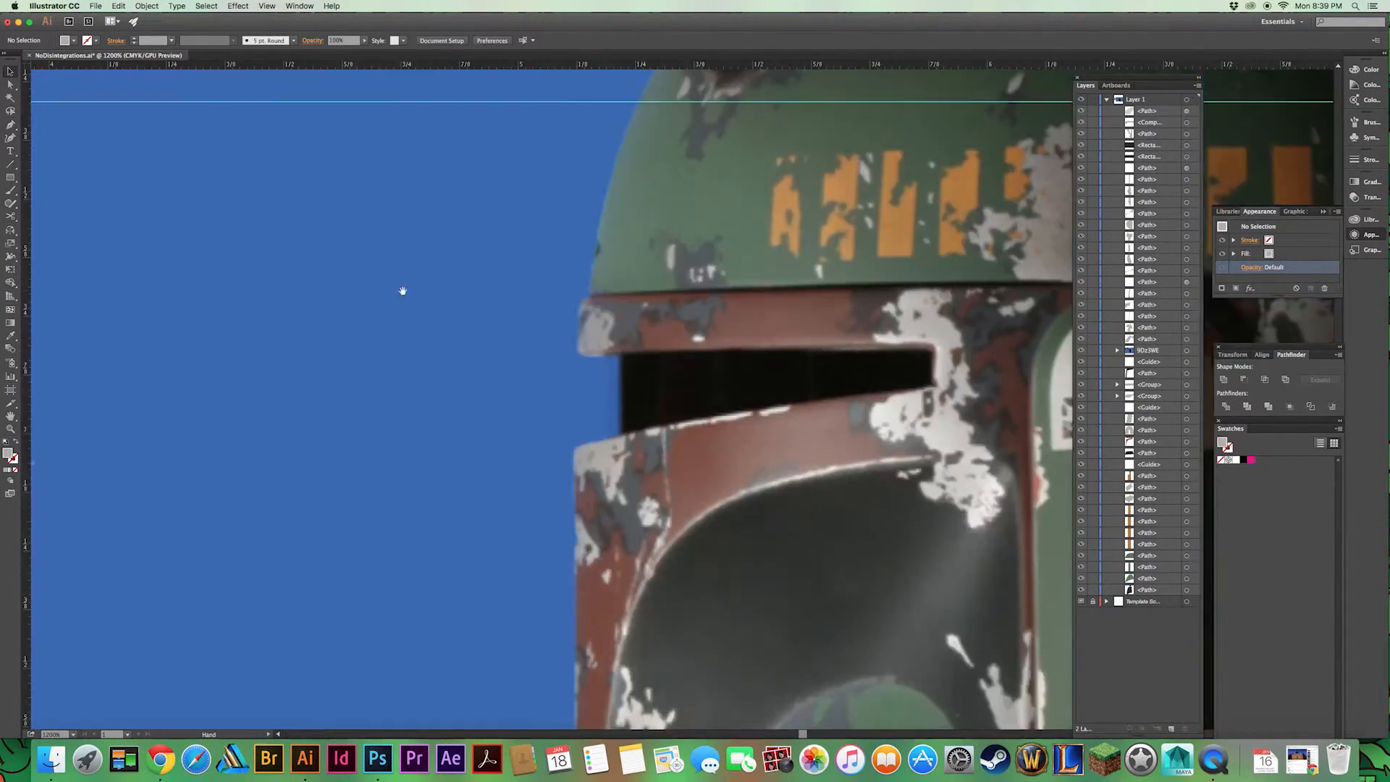
{"action": "left_click_drag", "start_coordinate": [218, 144], "coordinate": [1014, 391]}
{"action": "left_click", "coordinate": [422, 333]}
{"action": "scroll", "coordinate": [422, 333], "scroll_direction": "up", "scroll_amount": 3}
Add all colors used in the artwork to the document's swatches.
{"action": "left_click", "coordinate": [1333, 428]}
{"action": "key", "text": "Escape"}
{"action": "left_click", "coordinate": [1336, 428]}
{"action": "left_click", "coordinate": [1279, 498]}
{"action": "left_click", "coordinate": [1336, 428]}
{"action": "left_click", "coordinate": [1279, 498]}
{"action": "key", "text": "super+shift+a"}
{"action": "left_click", "coordinate": [1336, 428]}
{"action": "left_click", "coordinate": [1263, 510]}
Separate the antenna's upper panels from their group and give them the black 20% Multiply shading of the dome's oval.
{"action": "key", "text": "super+minus"}
{"action": "left_click_drag", "start_coordinate": [538, 217], "coordinate": [348, 374]}
{"action": "left_click", "coordinate": [566, 282]}
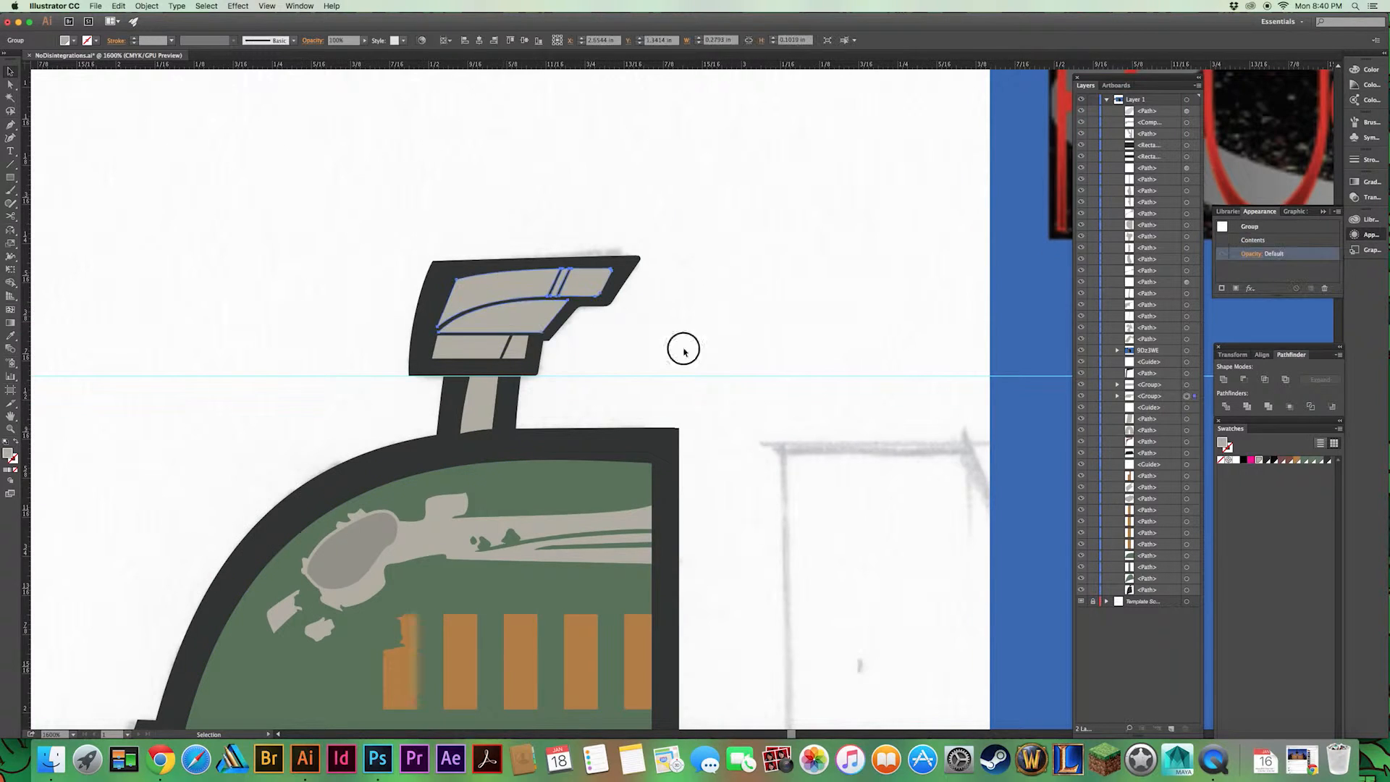
{"action": "left_click", "coordinate": [1285, 382]}
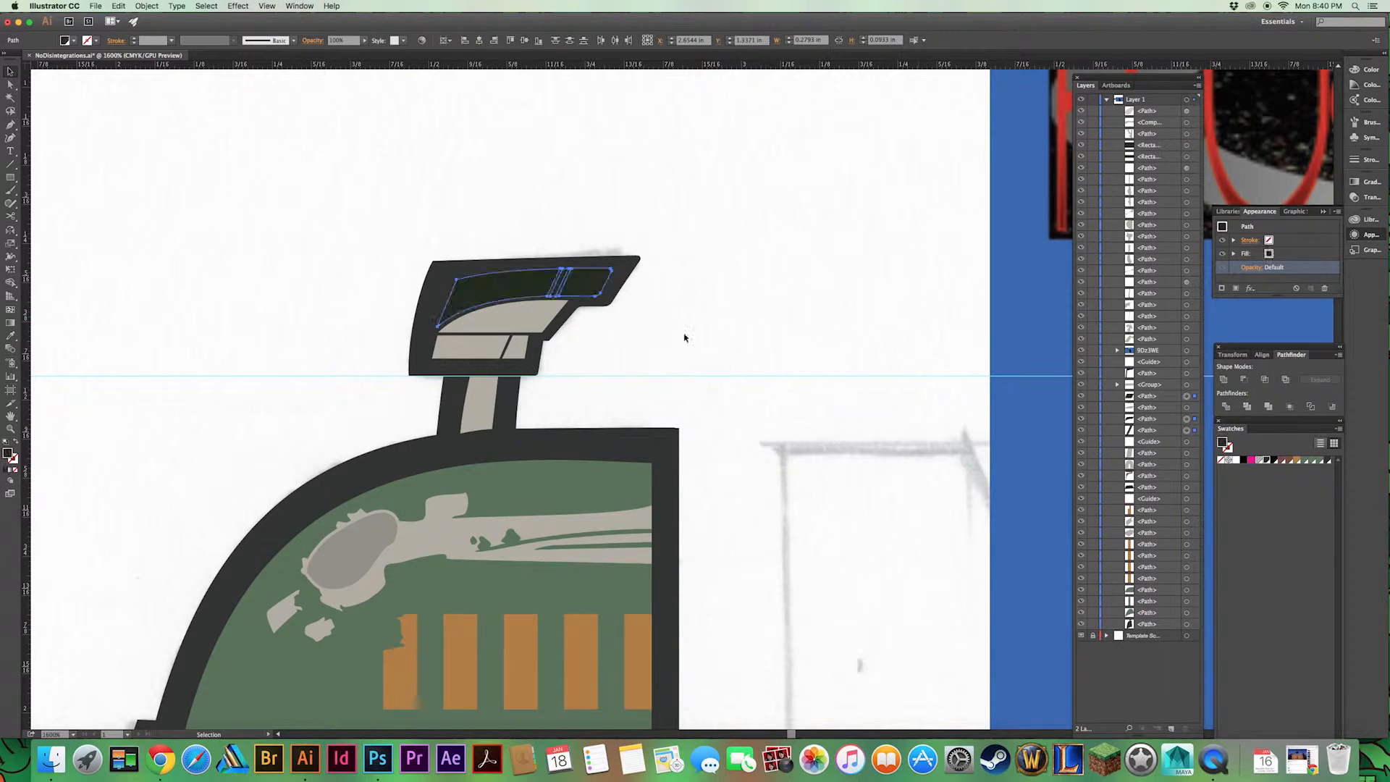
{"action": "left_click_drag", "start_coordinate": [850, 539], "coordinate": [840, 385]}
{"action": "left_click", "coordinate": [726, 215]}
{"action": "left_click", "coordinate": [520, 148]}
{"action": "left_click", "coordinate": [576, 136], "text": "shift"}
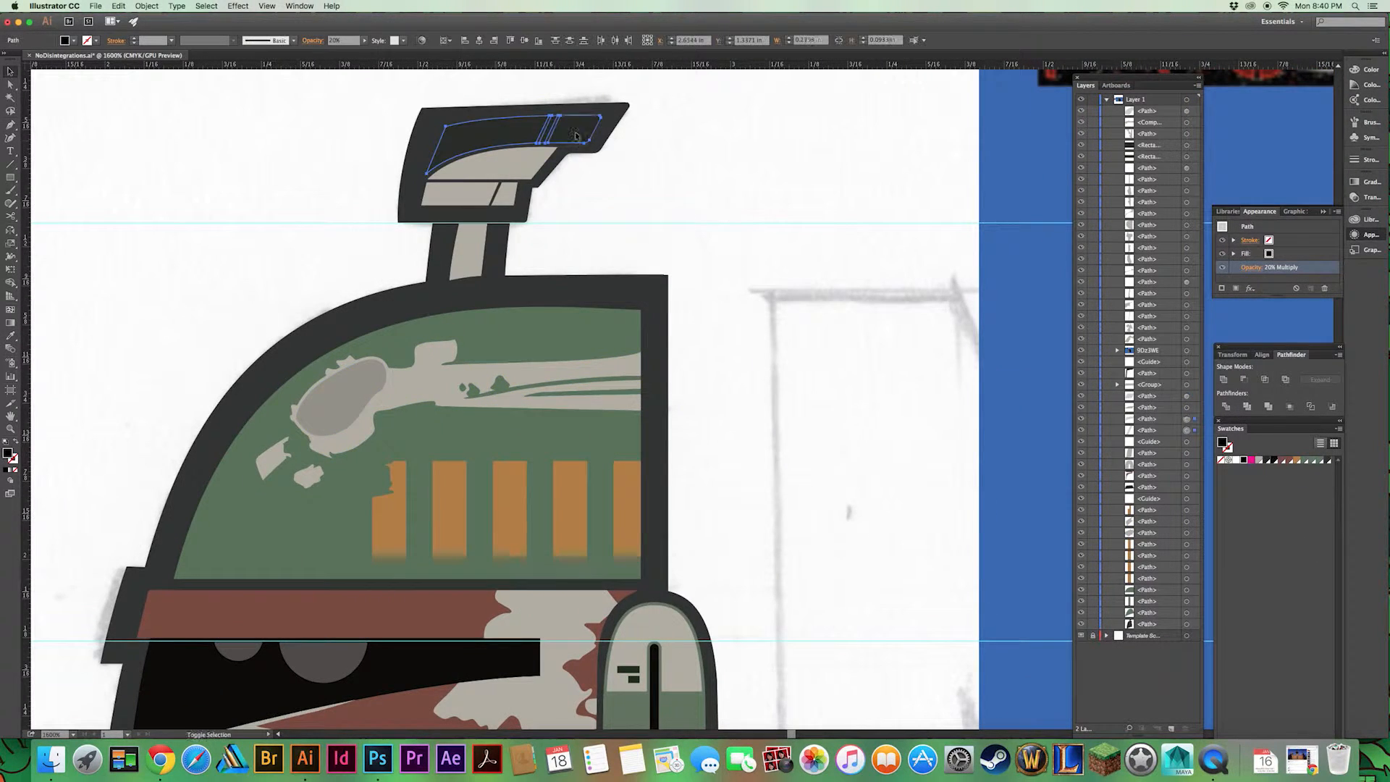
Return the antenna's upper panels to opaque light grey and paste shaded copies of them in front.
{"action": "left_click", "coordinate": [73, 40]}
{"action": "left_click", "coordinate": [44, 60]}
{"action": "left_click", "coordinate": [286, 188], "text": "super"}
{"action": "key", "text": "v"}
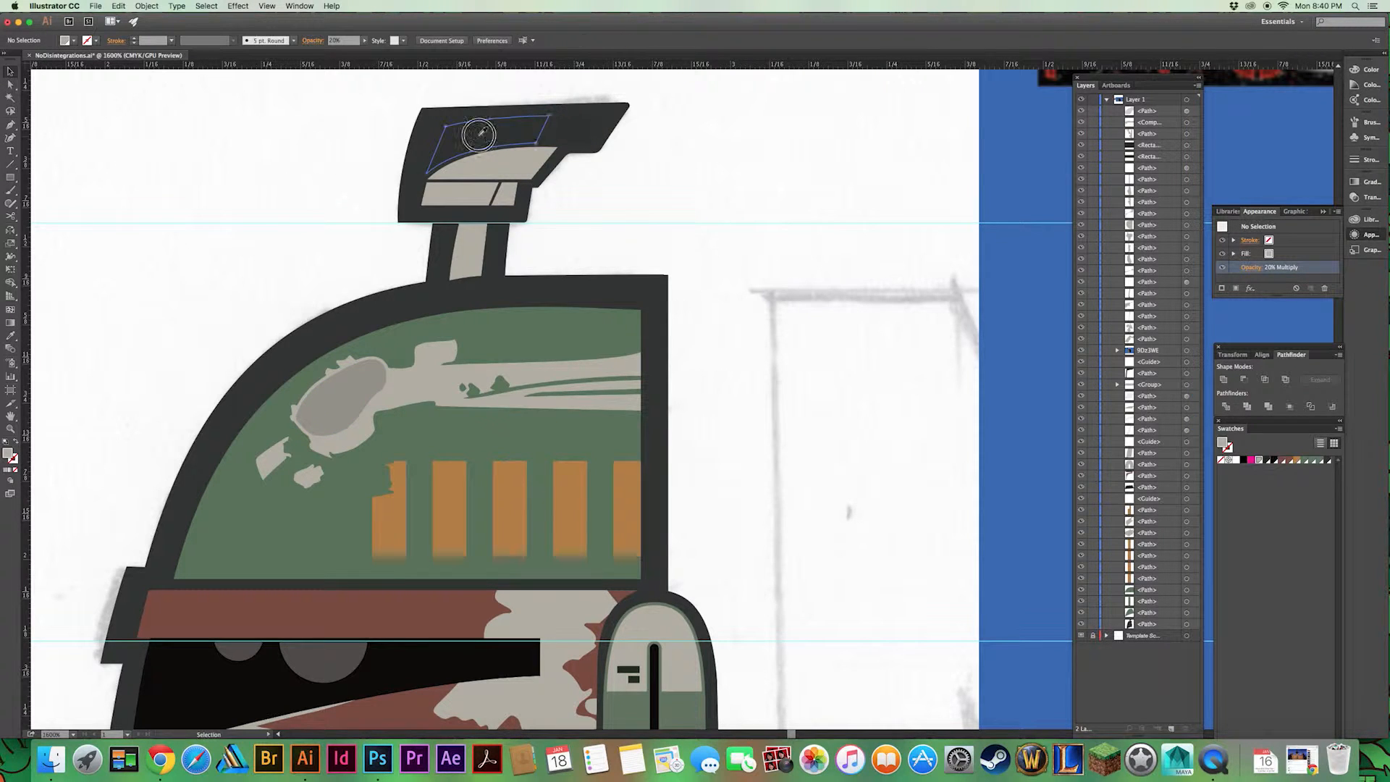
{"action": "left_click", "coordinate": [1222, 267]}
{"action": "left_click_drag", "start_coordinate": [786, 435], "coordinate": [762, 504]}
{"action": "left_click", "coordinate": [530, 205]}
{"action": "key", "text": "super+f"}
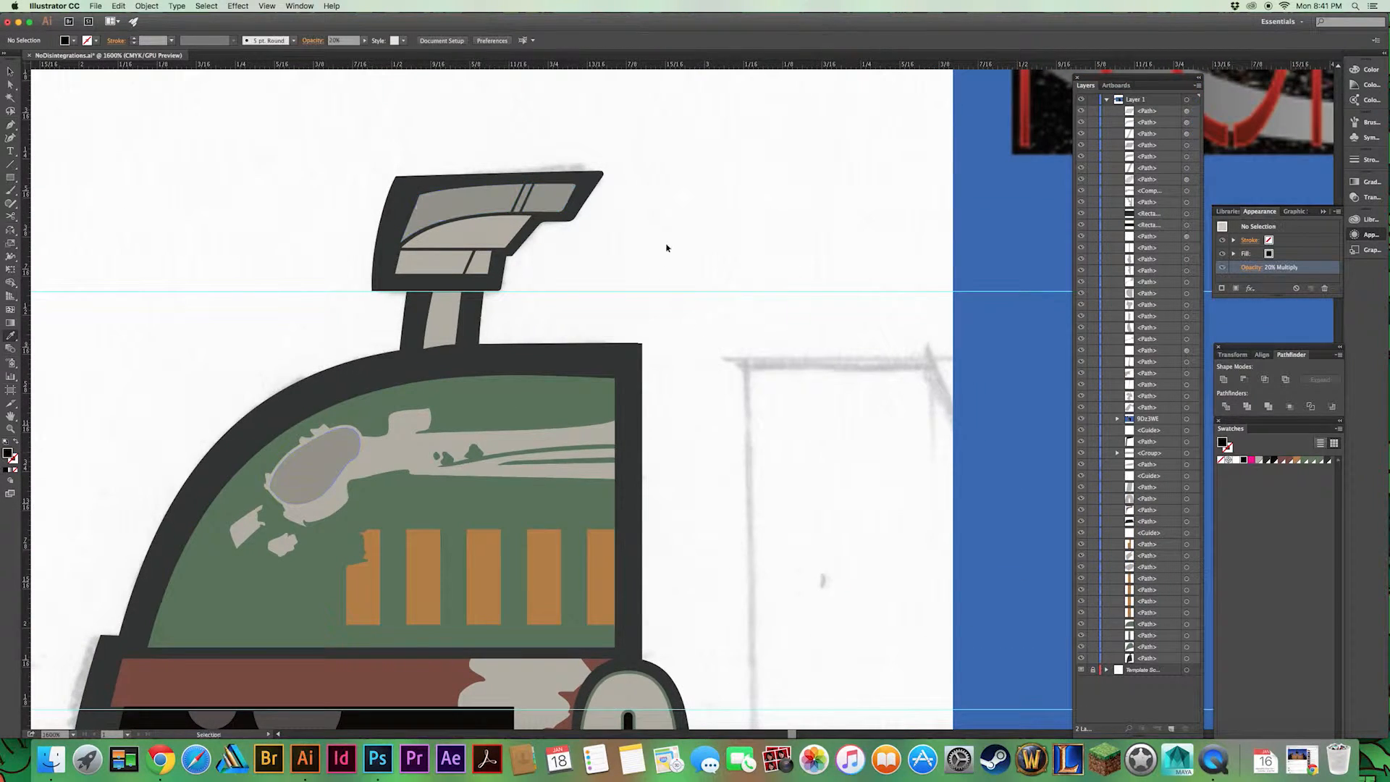
Combine the antenna's shading shapes into a compound path and set its opacity to 40%.
{"action": "left_click_drag", "start_coordinate": [506, 220], "coordinate": [465, 293]}
{"action": "key", "text": "super+8"}
{"action": "left_click", "coordinate": [1251, 267]}
{"action": "type", "text": "40"}
{"action": "key", "text": "Return"}
Set the opacity of the dark oval in the dome's damage mark to 40%.
{"action": "left_click_drag", "start_coordinate": [539, 457], "coordinate": [487, 323]}
{"action": "left_click", "coordinate": [225, 402]}
{"action": "left_click", "coordinate": [1251, 268]}
{"action": "type", "text": "40"}
{"action": "key", "text": "Return"}
{"action": "left_click_drag", "start_coordinate": [596, 584], "coordinate": [708, 350]}
{"action": "left_click_drag", "start_coordinate": [744, 618], "coordinate": [720, 403]}
{"action": "key", "text": "super+minus"}
{"action": "key", "text": "super+minus"}
{"action": "key", "text": "super+equal"}
{"action": "left_click_drag", "start_coordinate": [748, 451], "coordinate": [707, 313]}
{"action": "left_click_drag", "start_coordinate": [698, 264], "coordinate": [723, 337]}
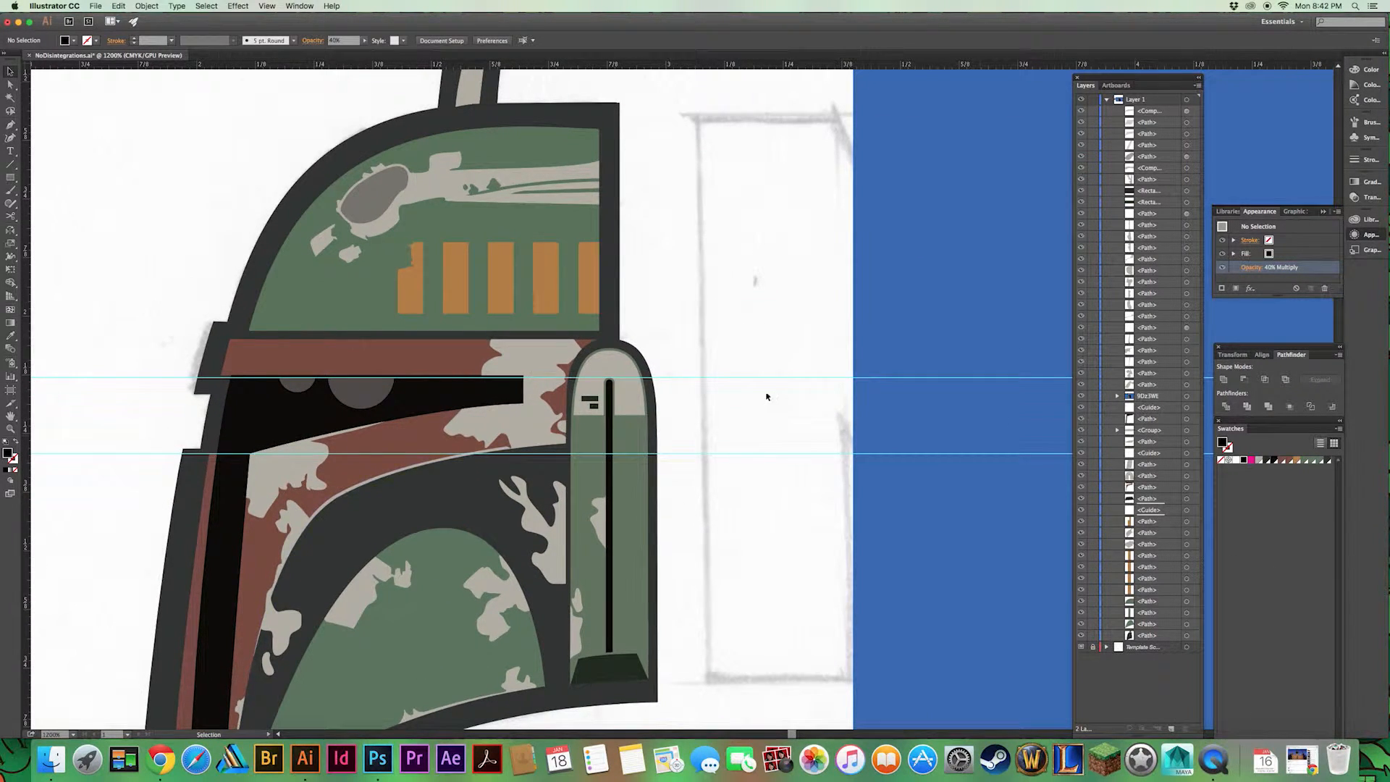
Draw a jagged black paint chip with the Pen tool along the lower-right edge of the dome's oval damage mark.
{"action": "key", "text": "super+equal"}
{"action": "key", "text": "super+equal"}
{"action": "left_click_drag", "start_coordinate": [217, 133], "coordinate": [484, 478]}
{"action": "key", "text": "p"}
{"action": "left_click", "coordinate": [328, 403]}
{"action": "left_click_drag", "start_coordinate": [360, 430], "coordinate": [372, 429]}
{"action": "left_click_drag", "start_coordinate": [391, 390], "coordinate": [420, 379]}
{"action": "left_click", "coordinate": [327, 403]}
{"action": "key", "text": "super+shift+a"}
Draw two more jagged black chips, one at the damage mark's lower-left edge and one above its upper-right edge.
{"action": "left_click", "coordinate": [277, 336]}
{"action": "left_click_drag", "start_coordinate": [262, 324], "coordinate": [251, 327]}
{"action": "left_click_drag", "start_coordinate": [239, 348], "coordinate": [225, 349]}
{"action": "left_click_drag", "start_coordinate": [223, 372], "coordinate": [242, 377]}
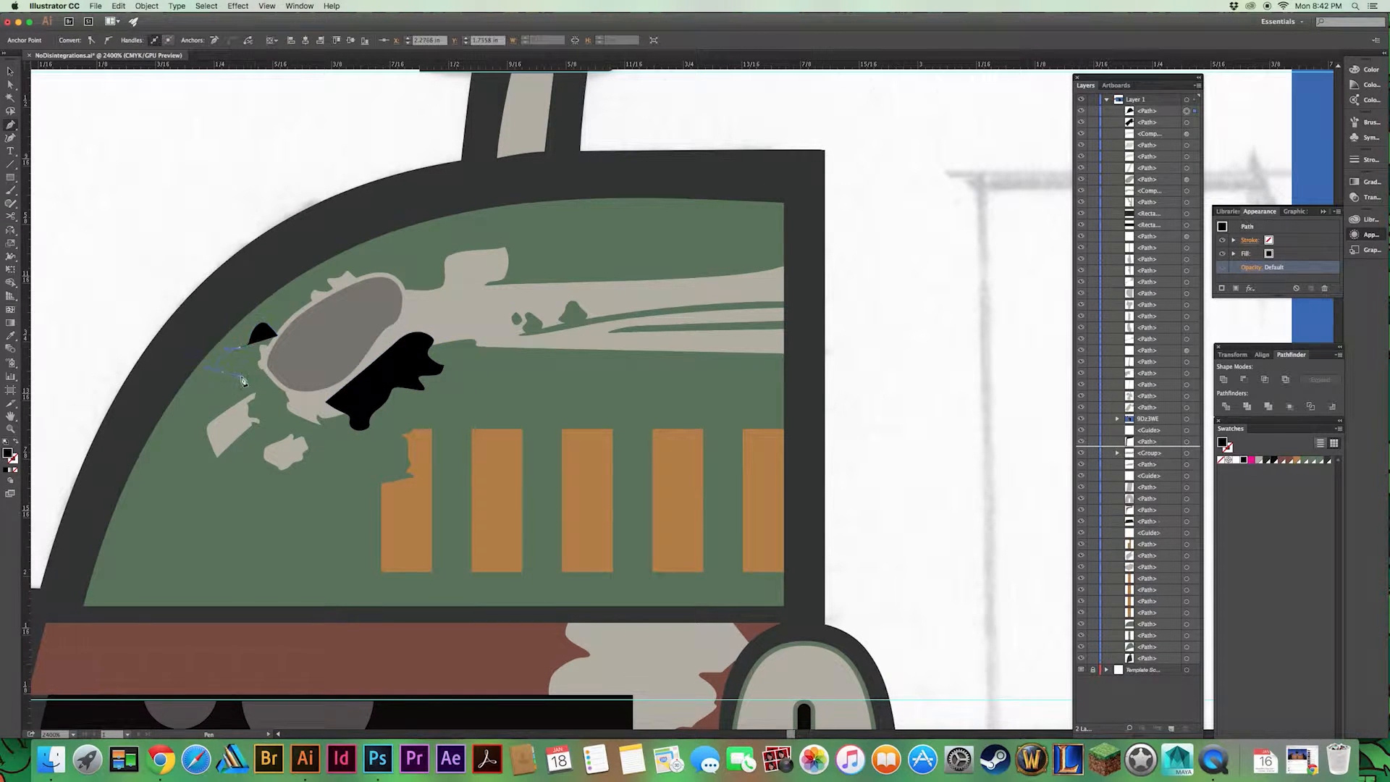
{"action": "left_click", "coordinate": [278, 336]}
{"action": "left_click", "coordinate": [389, 253]}
{"action": "left_click", "coordinate": [367, 257]}
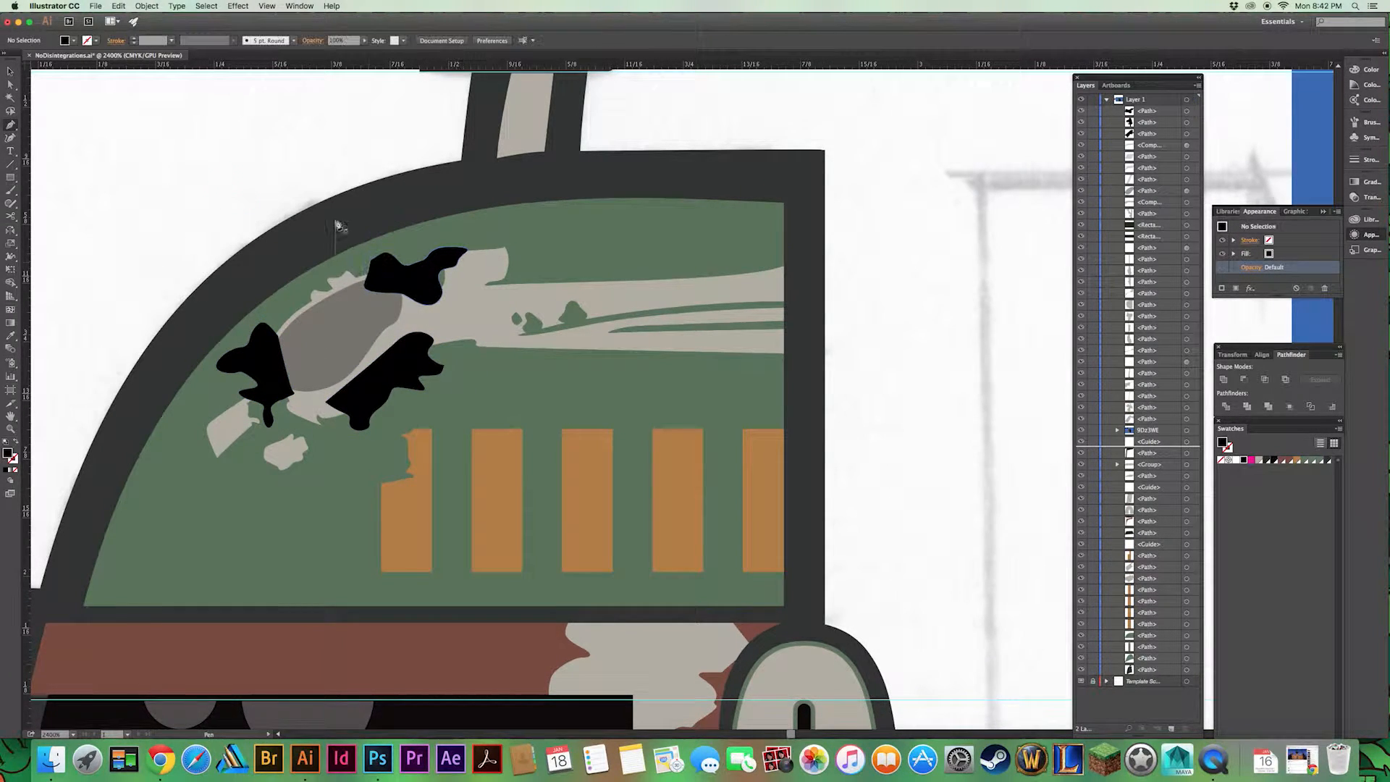
Search the web for "boba fett helmet profile" and examine the dome's damage coloring in the reference photo.
{"action": "key", "text": "v"}
{"action": "left_click", "coordinate": [405, 275]}
{"action": "right_click", "coordinate": [160, 759]}
{"action": "left_click", "coordinate": [185, 654]}
{"action": "type", "text": "boba fett helmet profile"}
{"action": "key", "text": "Return"}
{"action": "left_click", "coordinate": [671, 282]}
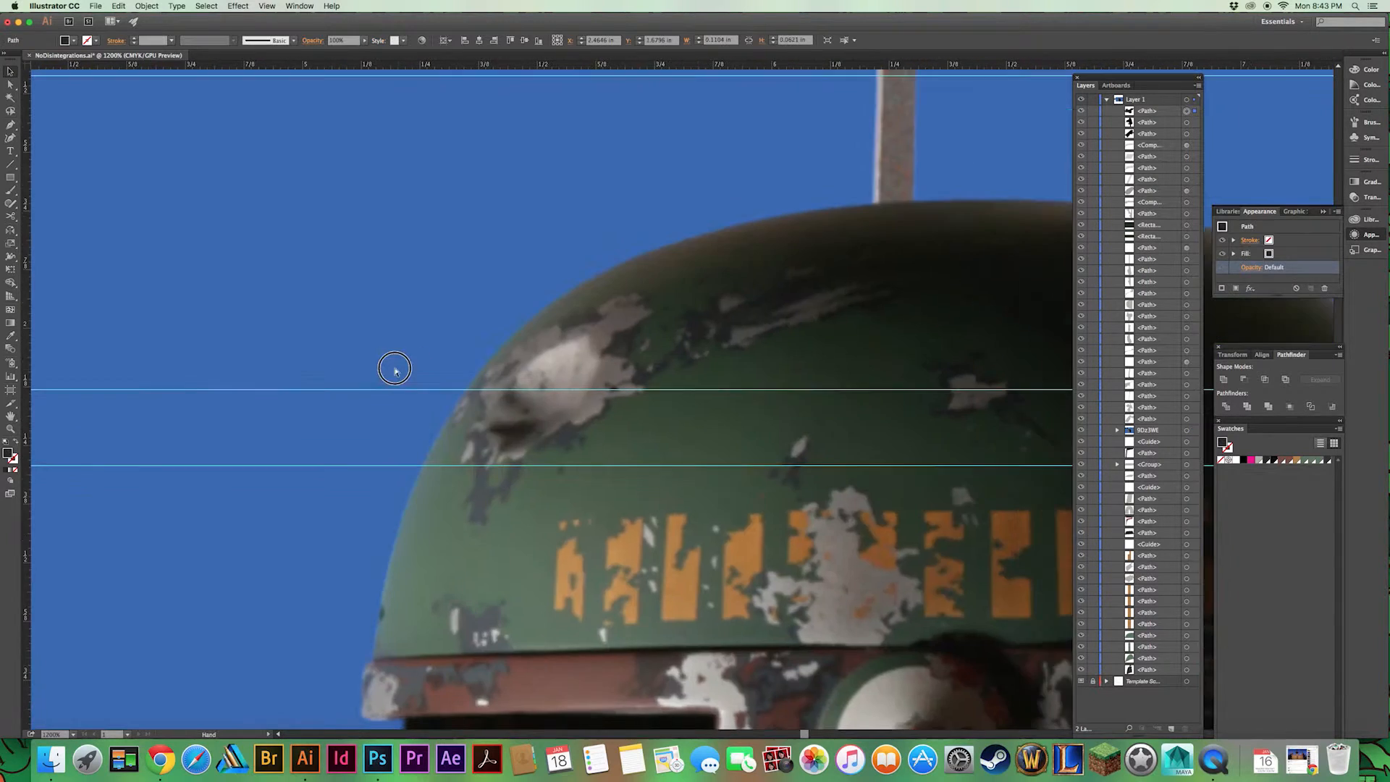
{"action": "left_click_drag", "start_coordinate": [394, 370], "coordinate": [930, 378]}
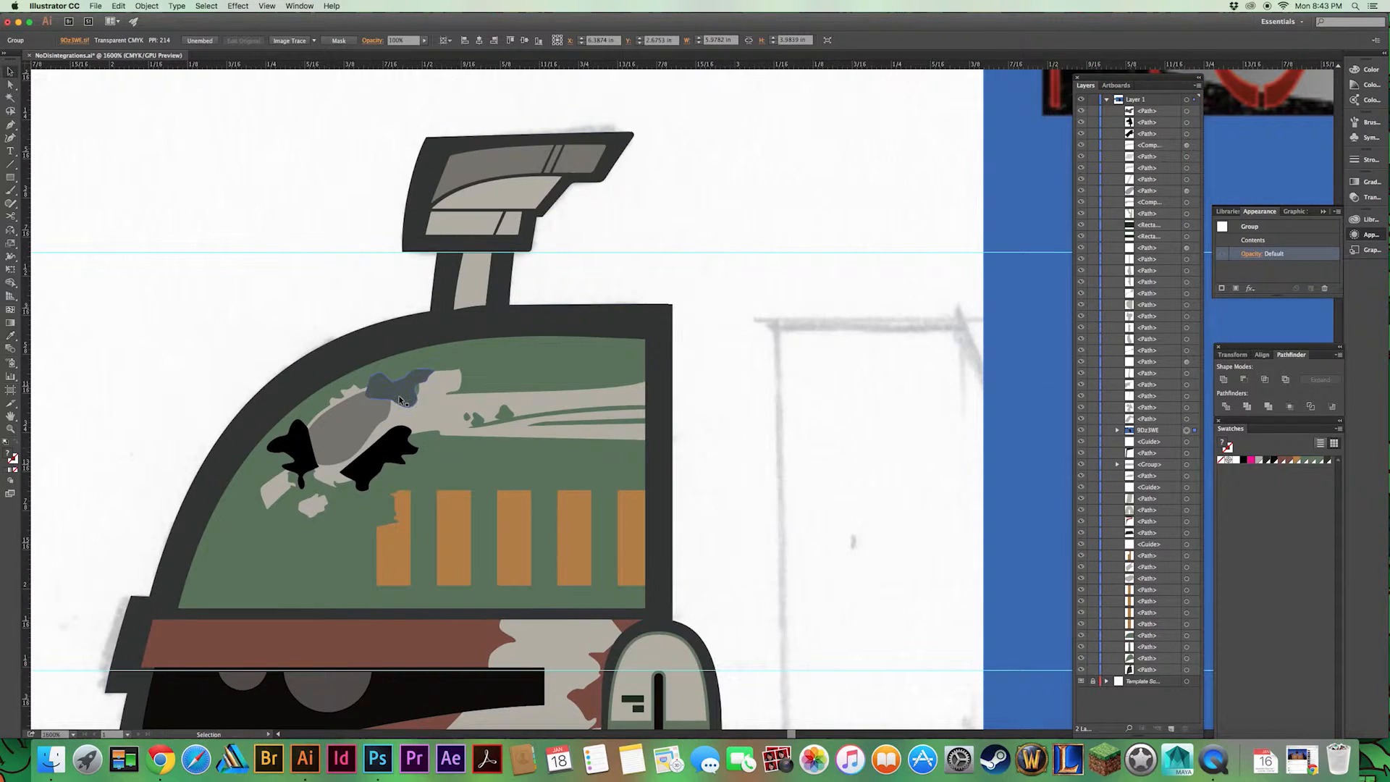
Give the dome's black chips the dark blue-grey fill and arrange them behind the light-grey damage mark but above the green dome.
{"action": "left_click", "coordinate": [305, 455], "text": "shift"}
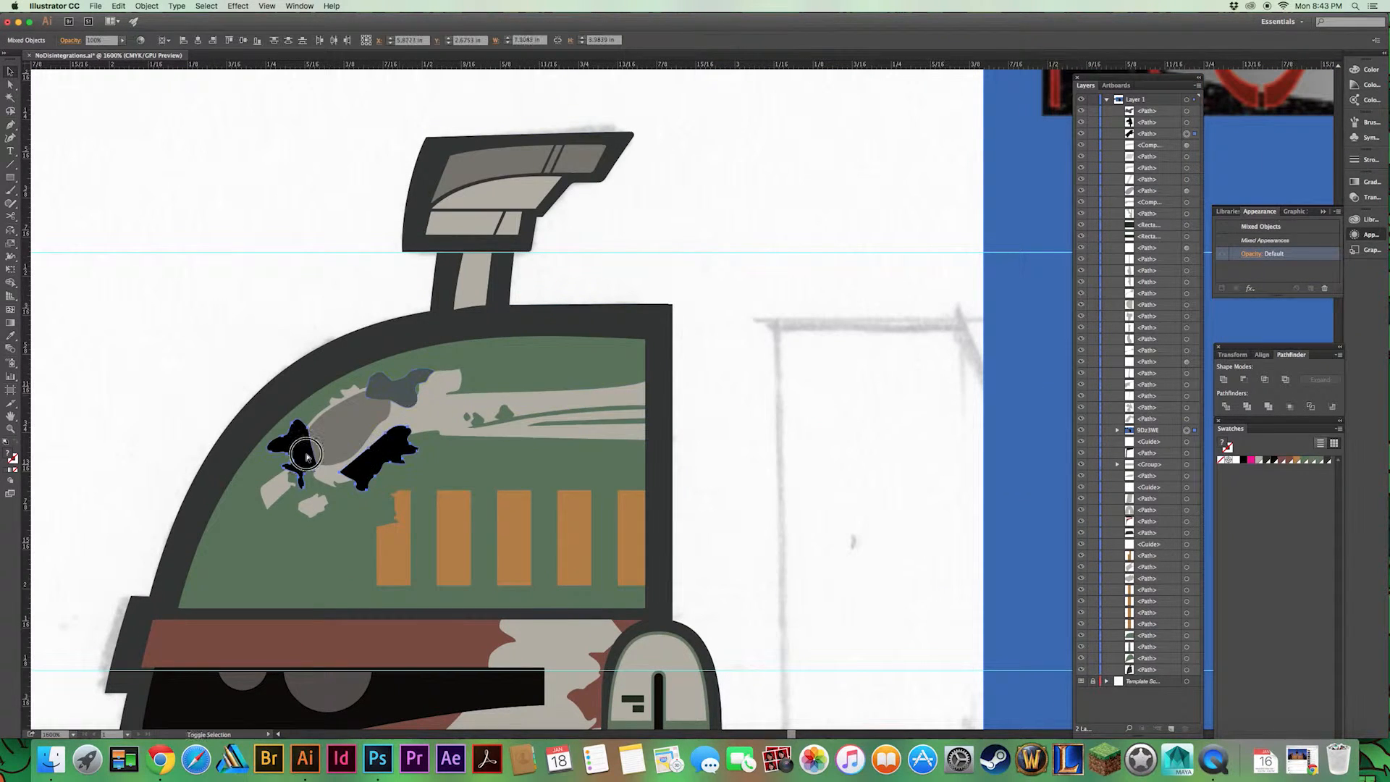
{"action": "key", "text": "super+shift+bracketleft"}
{"action": "key", "text": "super+bracketright"}
{"action": "key", "text": "super+bracketright"}
{"action": "key", "text": "super+bracketright"}
{"action": "key", "text": "super+bracketright"}
{"action": "key", "text": "super+bracketright"}
{"action": "key", "text": "v"}
{"action": "left_click", "coordinate": [393, 391]}
{"action": "key", "text": "super+shift+bracketleft"}
{"action": "key", "text": "super+bracketright"}
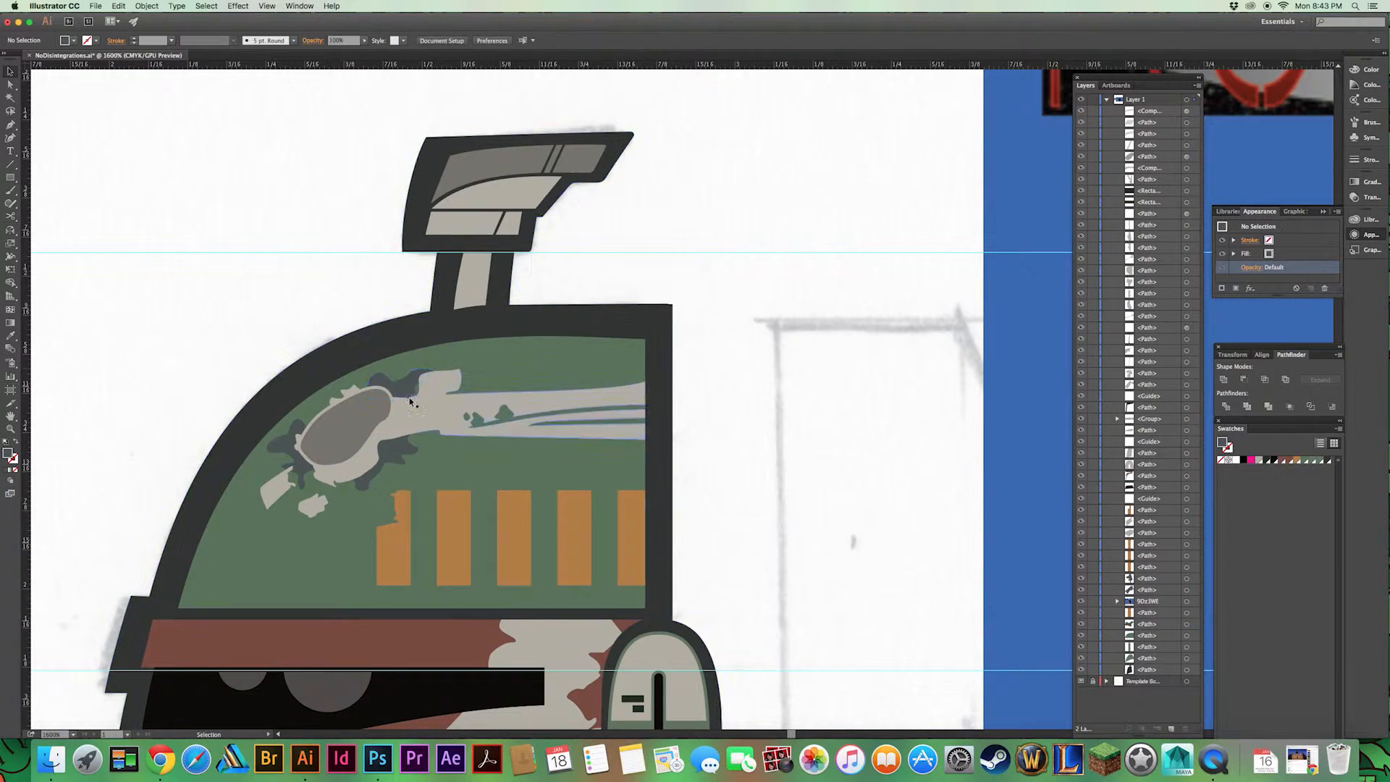
Delete the reference photo from the artwork.
{"action": "left_click_drag", "start_coordinate": [241, 389], "coordinate": [242, 143]}
{"action": "left_click_drag", "start_coordinate": [222, 341], "coordinate": [425, 484]}
{"action": "left_click_drag", "start_coordinate": [496, 649], "coordinate": [300, 477]}
{"action": "key", "text": "super+minus"}
{"action": "key", "text": "super+minus"}
{"action": "key", "text": "super+minus"}
{"action": "key", "text": "super+minus"}
{"action": "key", "text": "super+equal"}
{"action": "key", "text": "super+minus"}
{"action": "key", "text": "super+minus"}
{"action": "left_click", "coordinate": [791, 475]}
{"action": "key", "text": "Delete"}
{"action": "left_click_drag", "start_coordinate": [742, 501], "coordinate": [600, 508]}
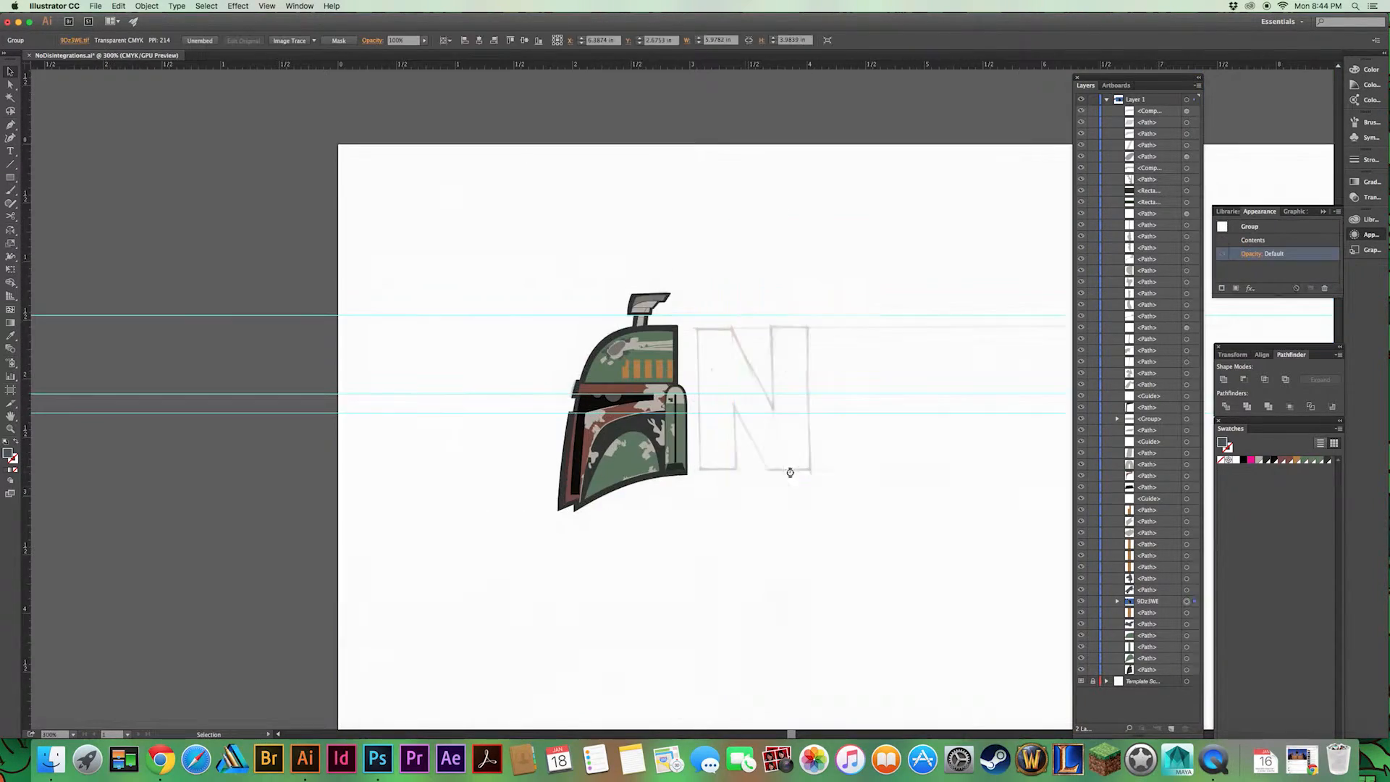
Adjust the helmet outline's anchor points around the back of the ear cap and save the document.
{"action": "scroll", "coordinate": [590, 431], "scroll_direction": "up", "scroll_amount": 4}
{"action": "left_click", "coordinate": [431, 656]}
{"action": "key", "text": "a"}
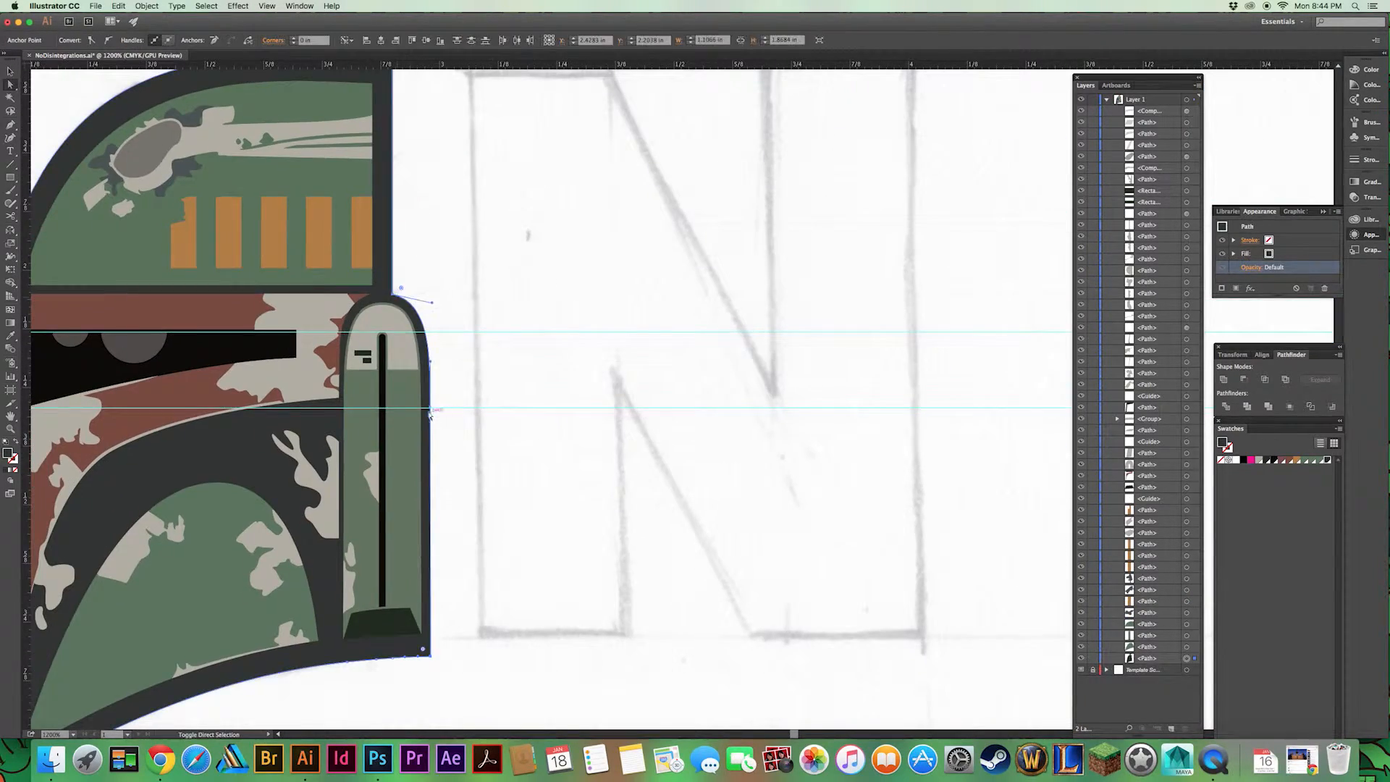
{"action": "left_click_drag", "start_coordinate": [391, 284], "coordinate": [391, 286]}
{"action": "left_click", "coordinate": [436, 410]}
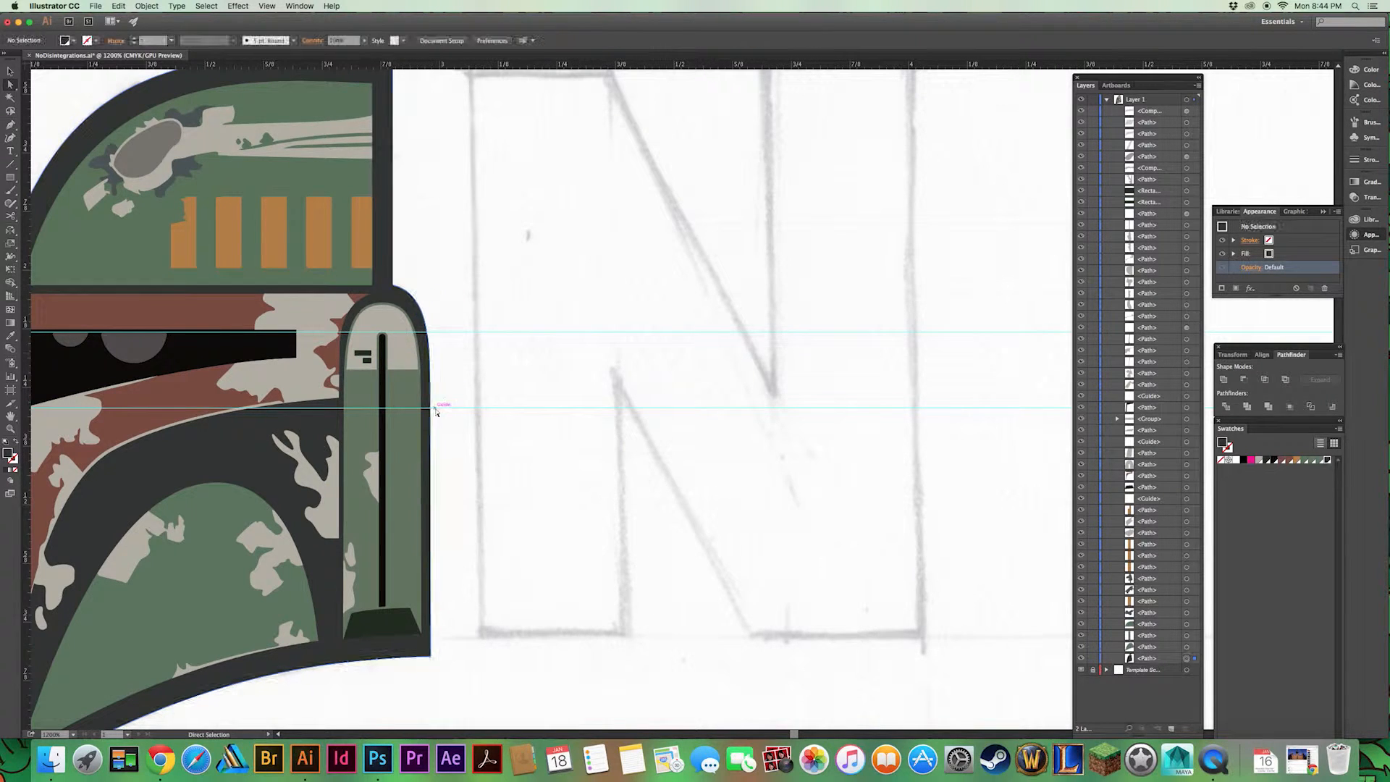
{"action": "left_click", "coordinate": [393, 288]}
{"action": "left_click_drag", "start_coordinate": [435, 286], "coordinate": [506, 221]}
{"action": "key", "text": "super+s"}
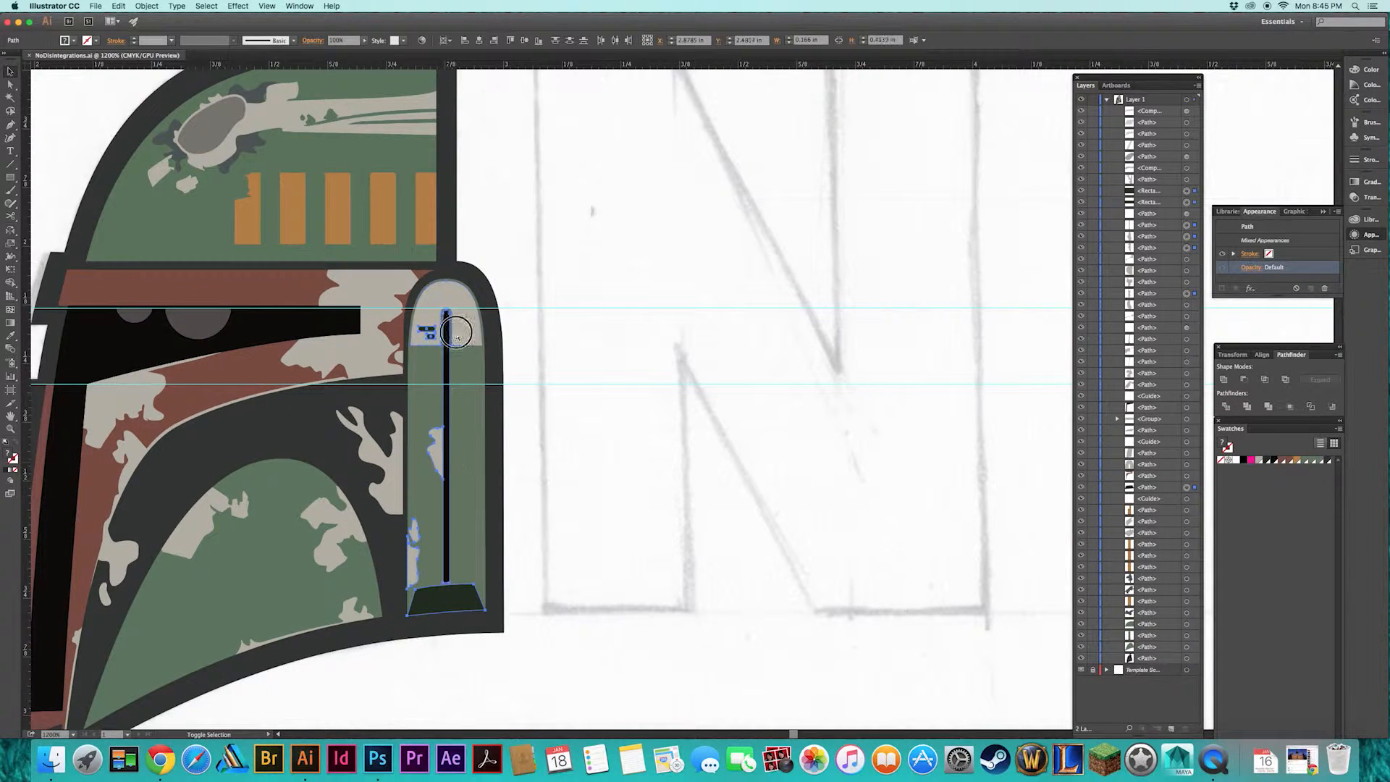
Shift the ear cap's panel and details slightly toward the back to center them within the outline, and save the document.
{"action": "left_click_drag", "start_coordinate": [477, 440], "coordinate": [478, 440]}
{"action": "left_click", "coordinate": [588, 405]}
{"action": "left_click_drag", "start_coordinate": [587, 405], "coordinate": [624, 455]}
{"action": "key", "text": "super+s"}
{"action": "left_click_drag", "start_coordinate": [612, 550], "coordinate": [691, 434]}
{"action": "left_click_drag", "start_coordinate": [701, 240], "coordinate": [680, 335]}
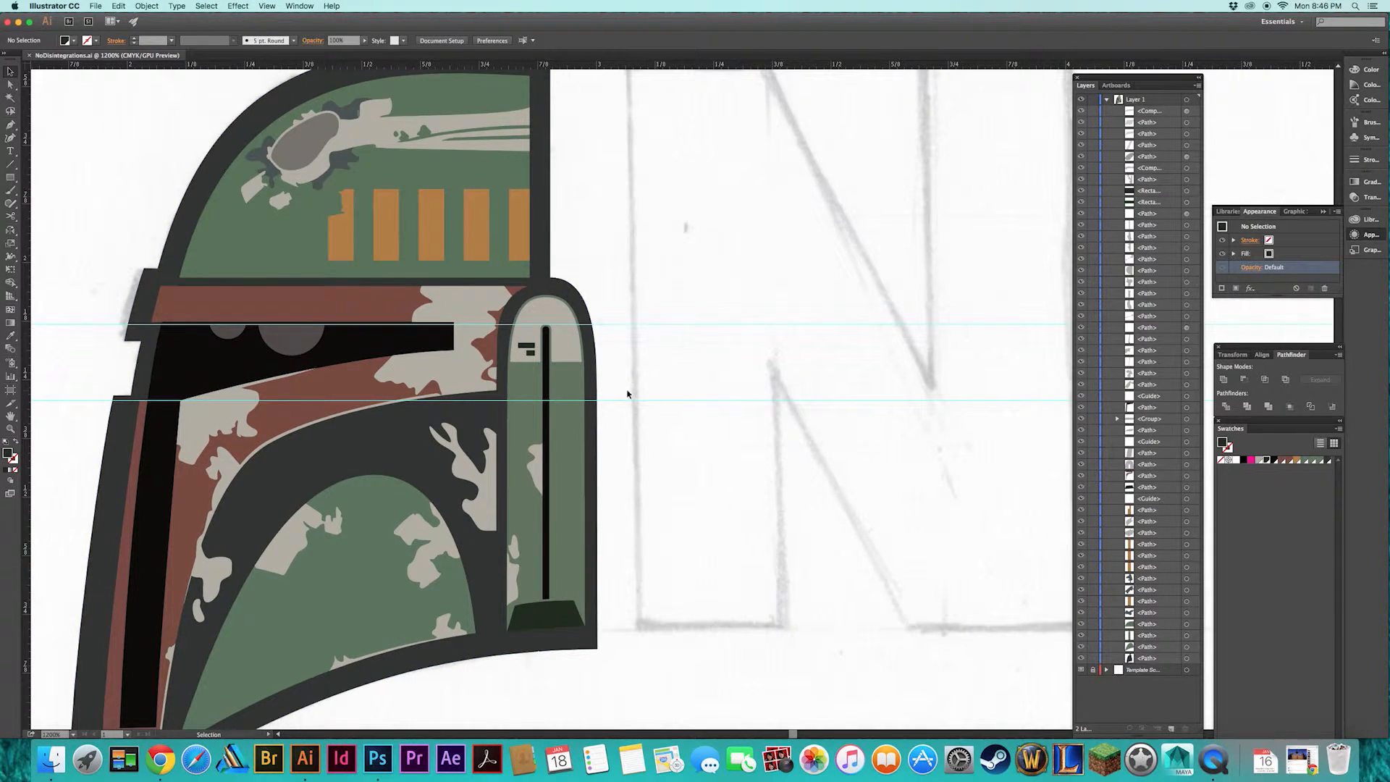
Raise the dark foot piece of the ear panel slightly and narrow it with Free Transform to sit inside the panel.
{"action": "key", "text": "super+="}
{"action": "key", "text": "super+="}
{"action": "key", "text": "super+="}
{"action": "left_click_drag", "start_coordinate": [434, 688], "coordinate": [494, 426]}
{"action": "left_click_drag", "start_coordinate": [406, 503], "coordinate": [404, 491]}
{"action": "left_click", "coordinate": [374, 541]}
{"action": "left_click_drag", "start_coordinate": [374, 542], "coordinate": [310, 543]}
{"action": "key", "text": "e"}
{"action": "key", "text": "super+shift+a"}
{"action": "key", "text": "super+minus"}
{"action": "key", "text": "super+minus"}
{"action": "key", "text": "super+minus"}
{"action": "left_click_drag", "start_coordinate": [663, 380], "coordinate": [734, 518]}
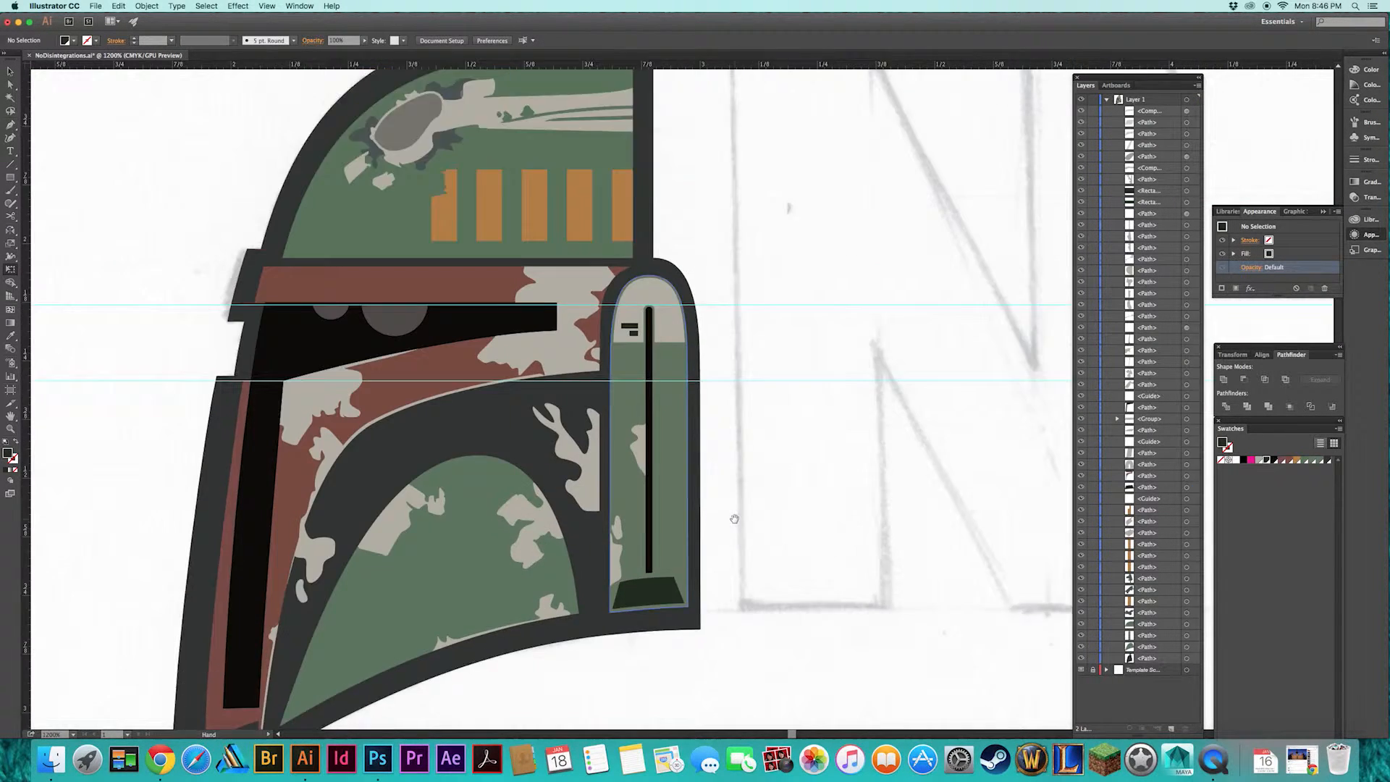
{"action": "key", "text": "super+minus"}
{"action": "key", "text": "super+minus"}
{"action": "key", "text": "super+minus"}
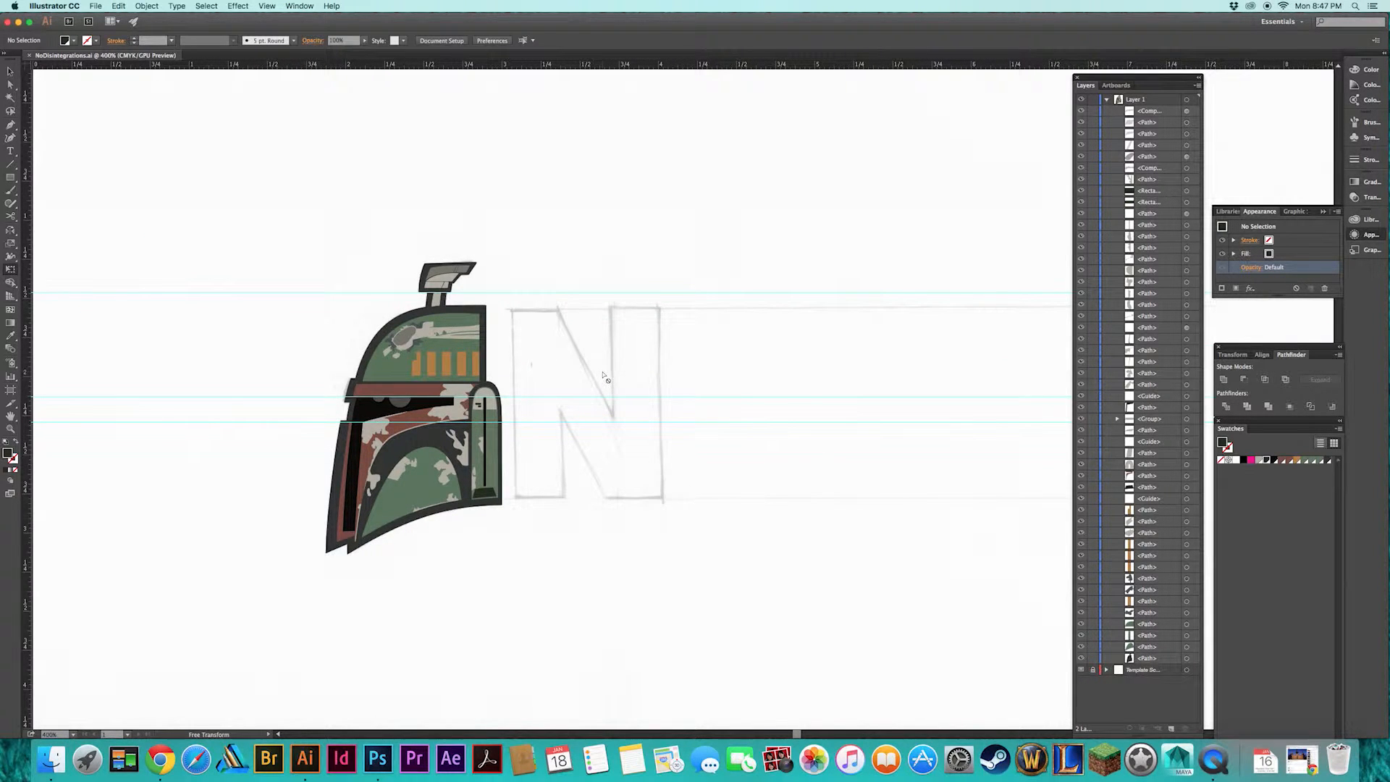
Place the Toned Filter Paper.jpg texture as a linked image over the helmet.
{"action": "left_click", "coordinate": [96, 6]}
{"action": "left_click", "coordinate": [112, 176]}
{"action": "scroll", "coordinate": [557, 239], "scroll_direction": "down", "scroll_amount": 3}
{"action": "left_click", "coordinate": [544, 272]}
{"action": "left_click_drag", "start_coordinate": [723, 280], "coordinate": [730, 221]}
{"action": "left_click", "coordinate": [651, 262]}
{"action": "left_click", "coordinate": [645, 252]}
{"action": "left_click", "coordinate": [750, 230]}
{"action": "left_click", "coordinate": [711, 221]}
{"action": "key", "text": "Up"}
{"action": "double_click", "coordinate": [688, 231]}
{"action": "left_click_drag", "start_coordinate": [180, 226], "coordinate": [745, 624]}
Enlarge the paper texture to about 7.6 by 5.4 in, center it on the helmet and send it to the back.
{"action": "key", "text": "super+minus"}
{"action": "key", "text": "super+minus"}
{"action": "key", "text": "super+minus"}
{"action": "left_click_drag", "start_coordinate": [702, 481], "coordinate": [936, 645]}
{"action": "key", "text": "super+shift+a"}
{"action": "left_click_drag", "start_coordinate": [899, 552], "coordinate": [763, 446]}
{"action": "key", "text": "super+shift+["}
{"action": "left_click_drag", "start_coordinate": [802, 540], "coordinate": [1006, 684]}
{"action": "key", "text": "super+z"}
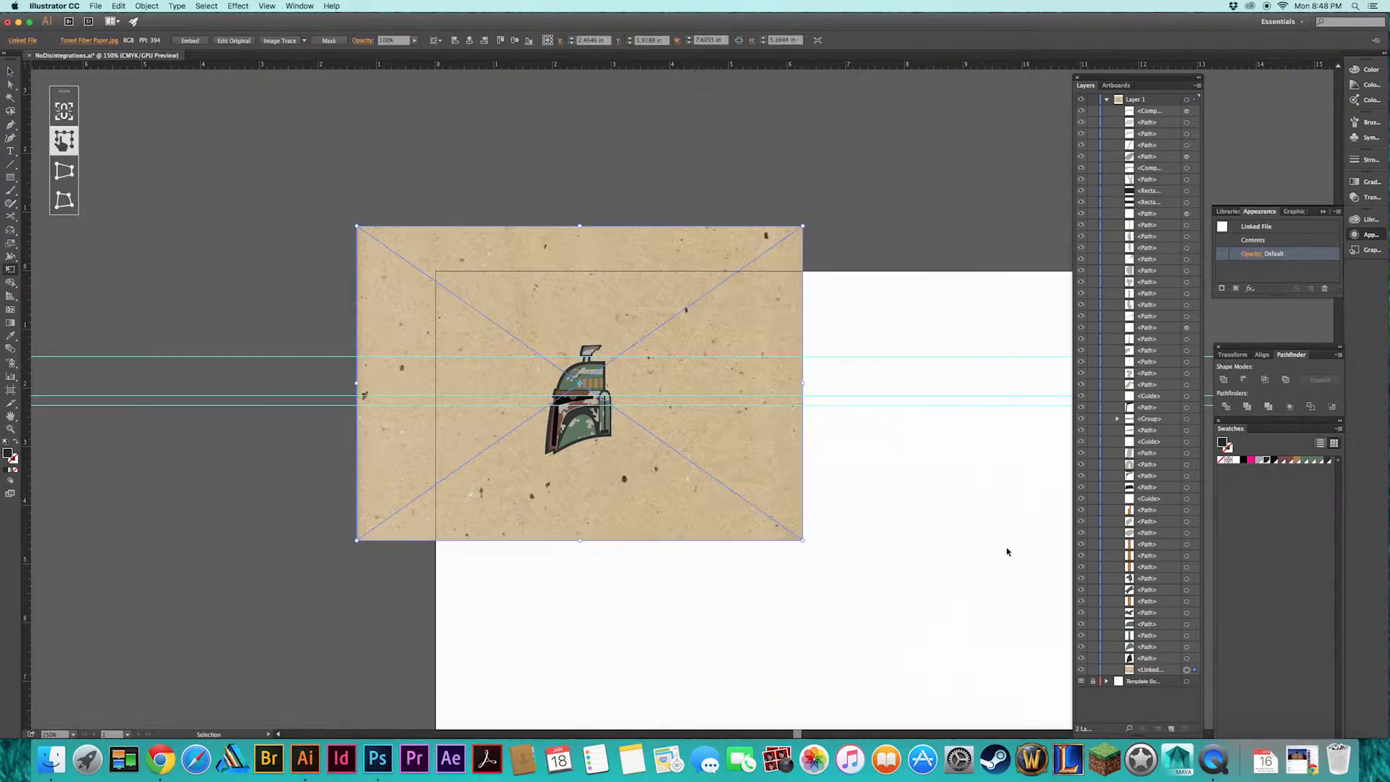
Paste a copy of the helmet shapes in front, leaving out the paper texture, and unite them into one silhouette.
{"action": "key", "text": "v"}
{"action": "left_click", "coordinate": [862, 521]}
{"action": "key", "text": "super+plus"}
{"action": "key", "text": "super+plus"}
{"action": "key", "text": "super+plus"}
{"action": "key", "text": "super+plus"}
{"action": "key", "text": "super+minus"}
{"action": "key", "text": "super+minus"}
{"action": "left_click", "coordinate": [456, 227]}
{"action": "key", "text": "super+a"}
{"action": "left_click", "coordinate": [973, 519], "text": "shift"}
{"action": "key", "text": "super+c"}
{"action": "key", "text": "super+f"}
{"action": "left_click", "coordinate": [1223, 379]}
Clip the paper texture to the united helmet silhouette with a clipping mask.
{"action": "left_click_drag", "start_coordinate": [573, 416], "coordinate": [738, 417]}
{"action": "key", "text": "super+z"}
{"action": "left_click", "coordinate": [769, 433], "text": "shift"}
{"action": "key", "text": "super+7"}
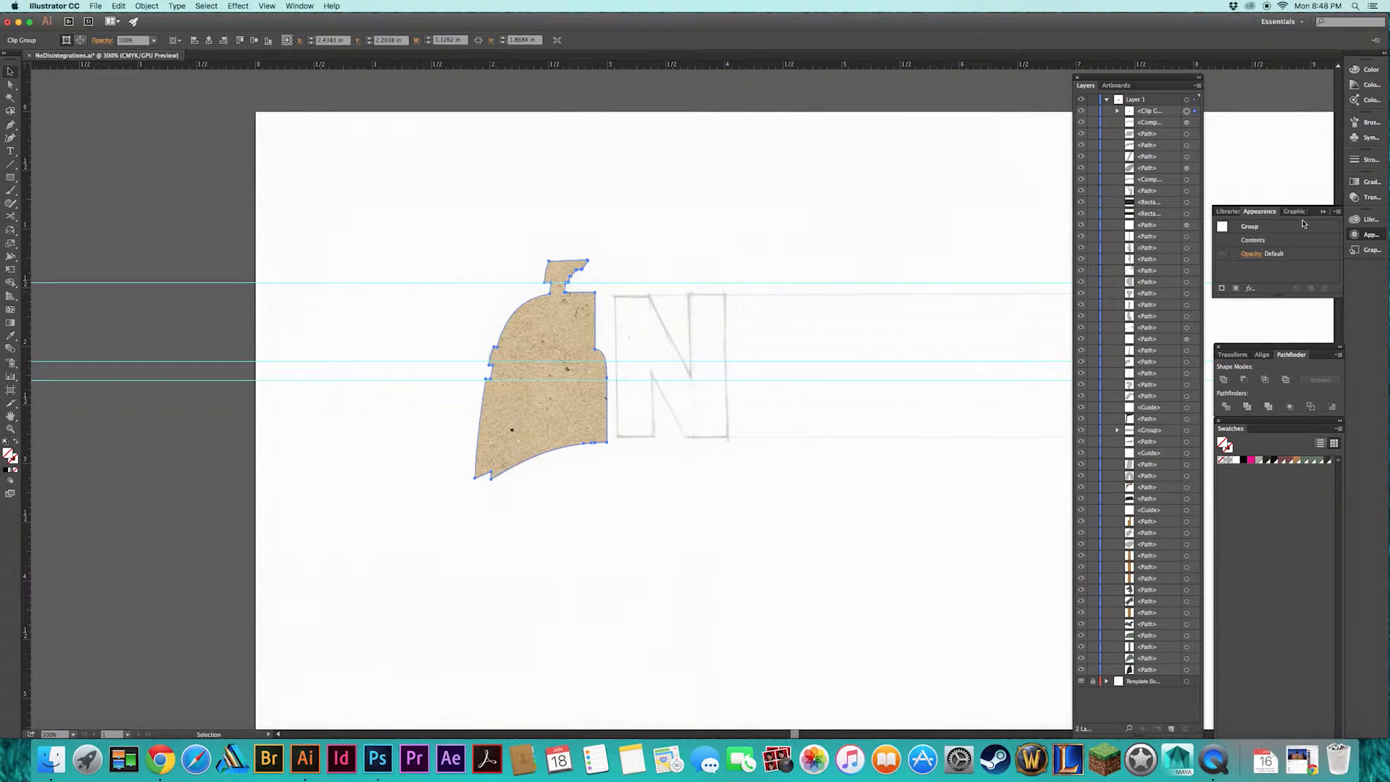
Set the clipped paper texture to Multiply blending at 20% opacity.
{"action": "left_click", "coordinate": [1294, 210]}
{"action": "left_click", "coordinate": [1257, 210]}
{"action": "left_click", "coordinate": [1252, 254]}
{"action": "left_click", "coordinate": [1161, 274]}
{"action": "left_click", "coordinate": [1182, 302]}
{"action": "type", "text": "20"}
{"action": "key", "text": "Return"}
{"action": "left_click", "coordinate": [693, 469]}
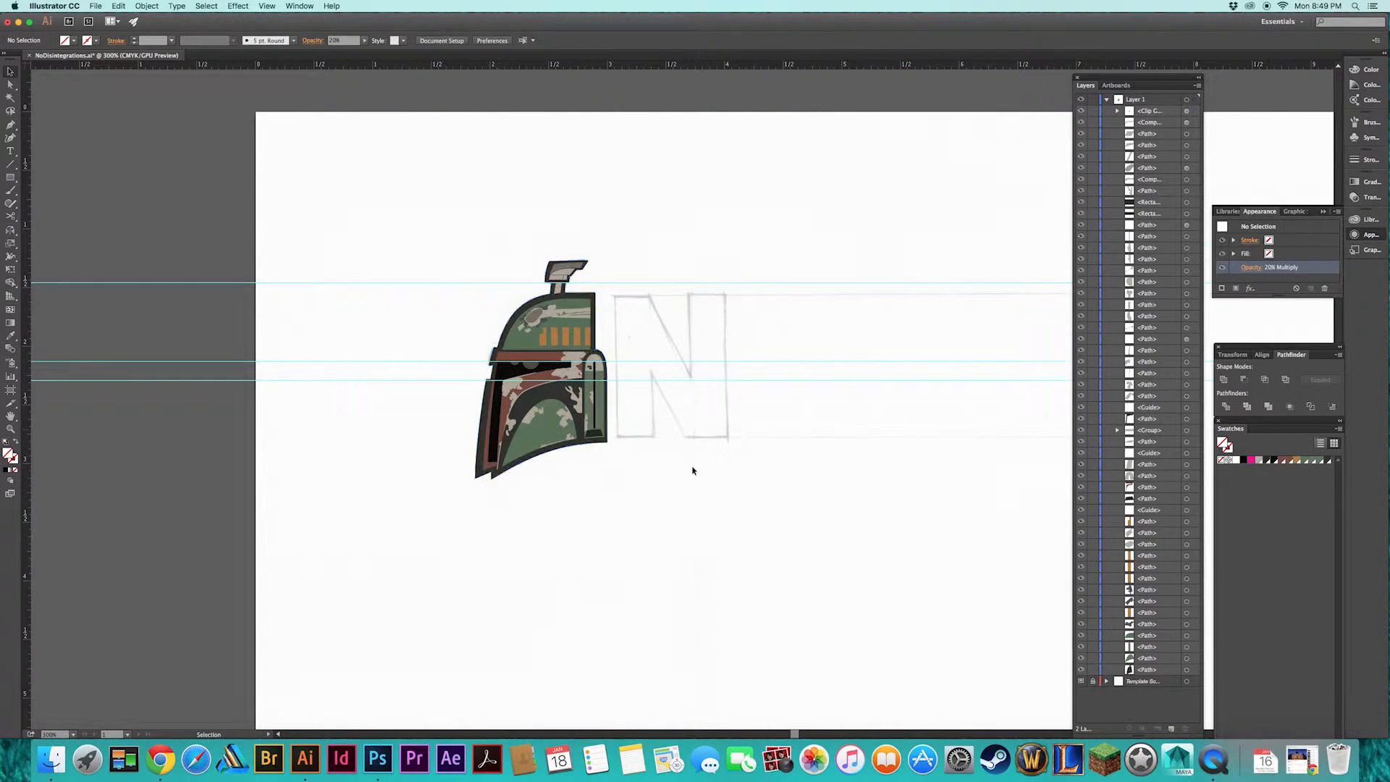
Examine the paper texture's effect on the helmet both close up and at overall size.
{"action": "key", "text": "super+plus"}
{"action": "key", "text": "super+plus"}
{"action": "key", "text": "super+plus"}
{"action": "left_click_drag", "start_coordinate": [577, 499], "coordinate": [649, 471]}
{"action": "key", "text": "super+minus"}
{"action": "key", "text": "super+minus"}
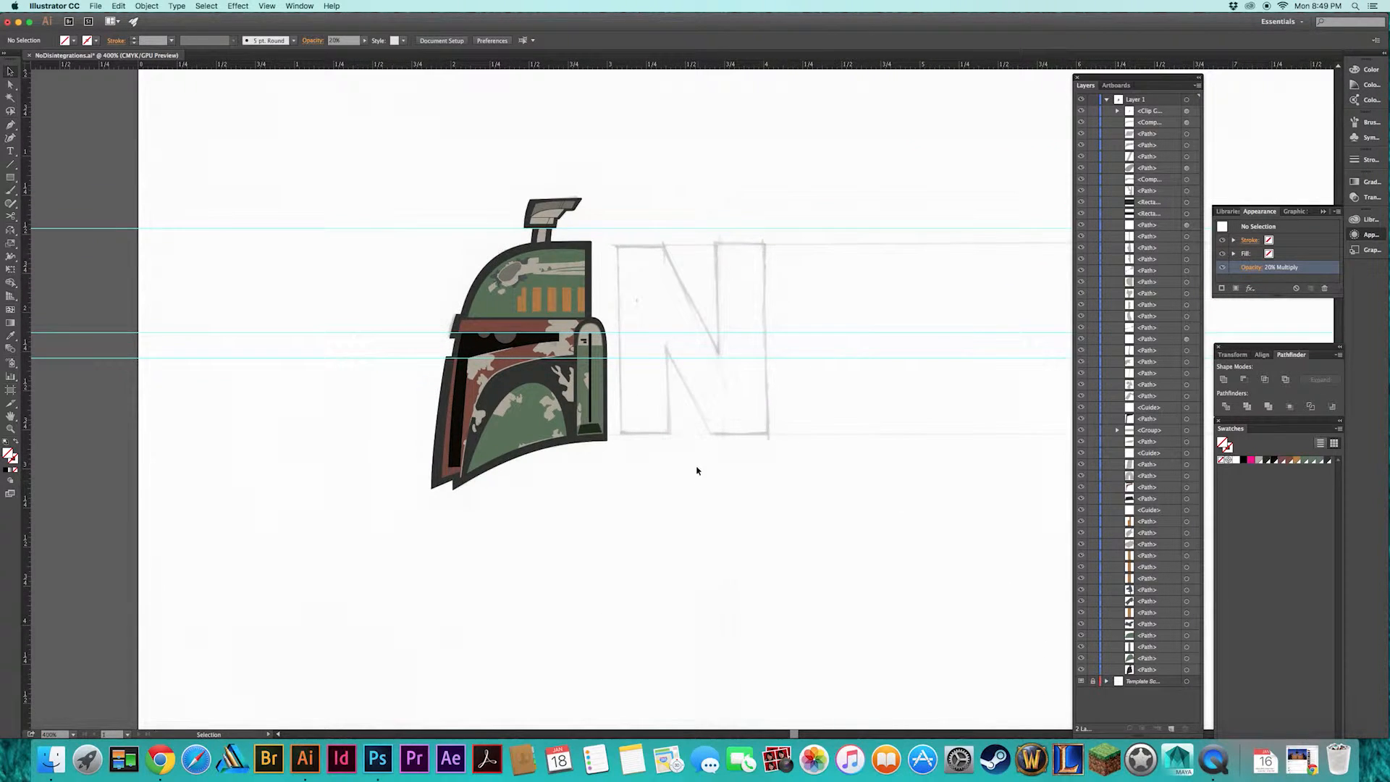
{"action": "key", "text": "super+plus"}
{"action": "key", "text": "super+plus"}
{"action": "key", "text": "super+plus"}
{"action": "left_click_drag", "start_coordinate": [692, 459], "coordinate": [783, 482]}
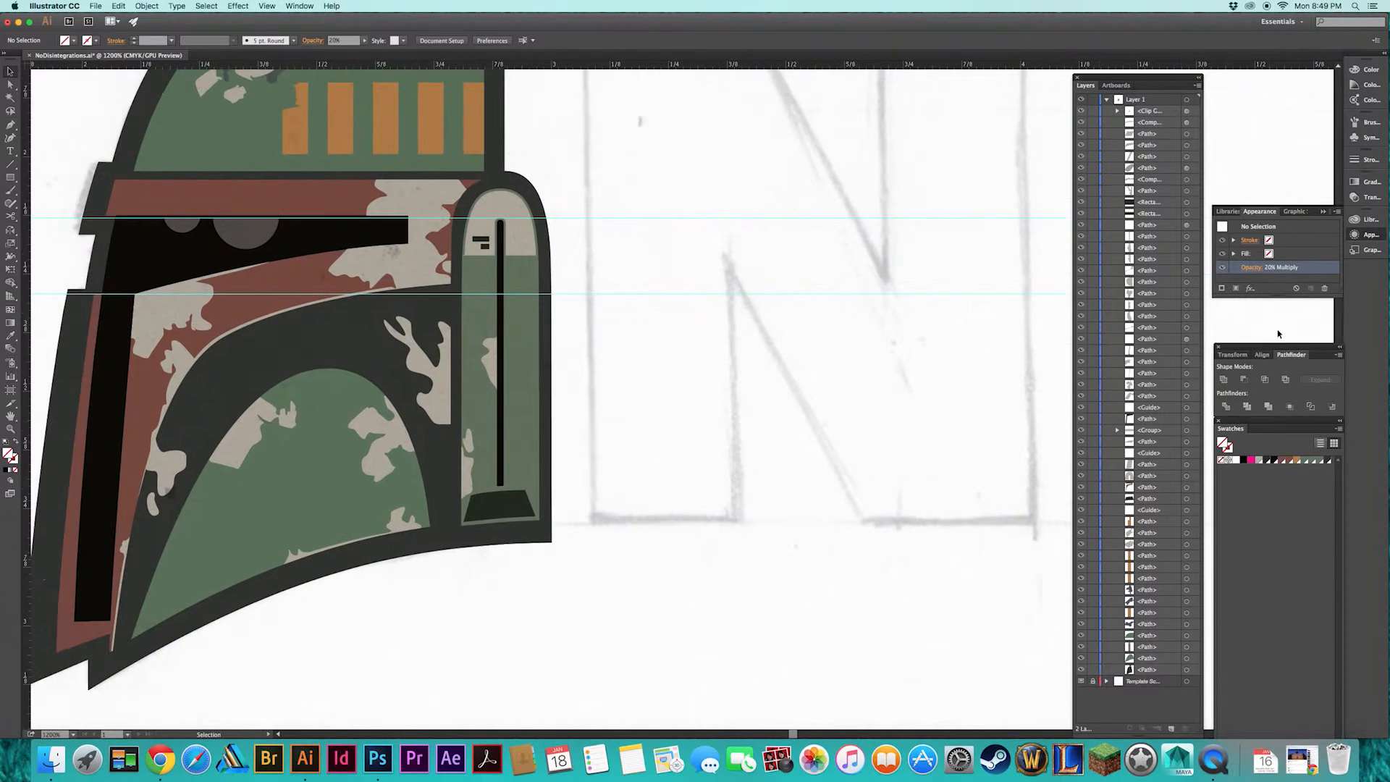
Lock the clipped paper texture in front of the helmet and clear the selection.
{"action": "left_click", "coordinate": [467, 463]}
{"action": "key", "text": "super+shift+a"}
{"action": "left_click_drag", "start_coordinate": [473, 363], "coordinate": [499, 398]}
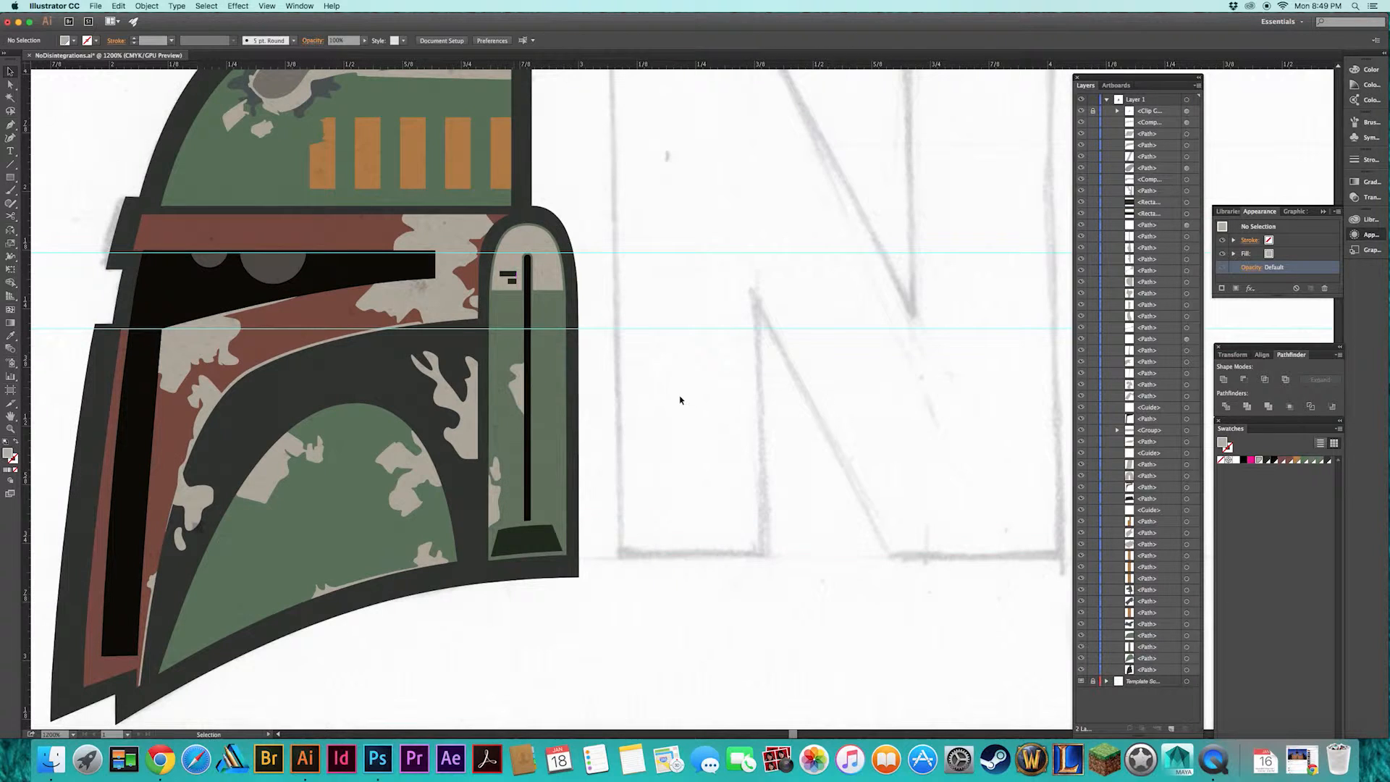
Review the whole textured helmet and inspect its panels and edges for remaining flaws.
{"action": "key", "text": "super+minus"}
{"action": "key", "text": "super+minus"}
{"action": "key", "text": "super+minus"}
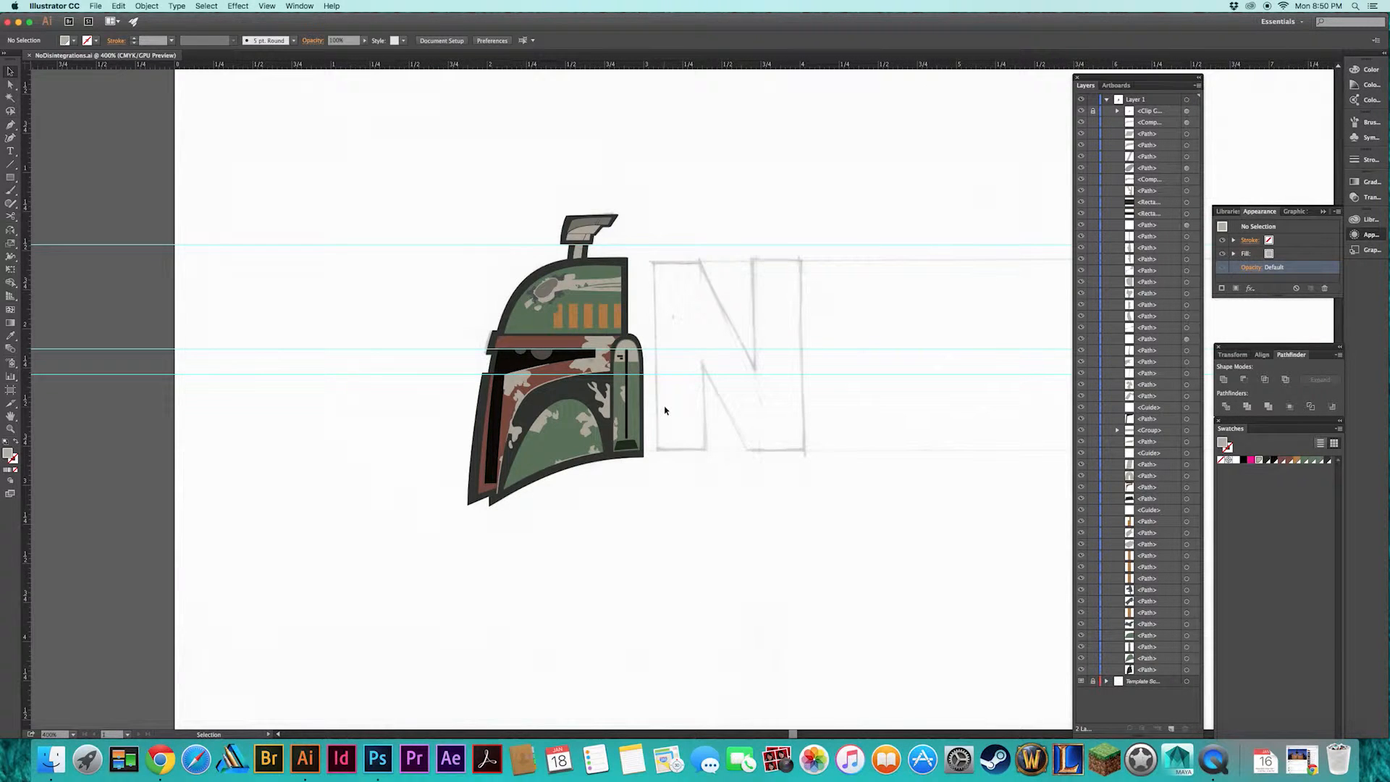
{"action": "key", "text": "super+plus"}
{"action": "key", "text": "super+plus"}
{"action": "key", "text": "super+plus"}
{"action": "key", "text": "super+plus"}
{"action": "left_click_drag", "start_coordinate": [624, 435], "coordinate": [927, 437]}
{"action": "key", "text": "super+minus"}
{"action": "key", "text": "super+minus"}
{"action": "left_click_drag", "start_coordinate": [853, 478], "coordinate": [826, 499]}
Place the ink-splatter TIFF as a linked image over the helmet.
{"action": "left_click", "coordinate": [95, 6]}
{"action": "left_click", "coordinate": [133, 177]}
{"action": "left_click", "coordinate": [650, 191]}
{"action": "left_click", "coordinate": [846, 372]}
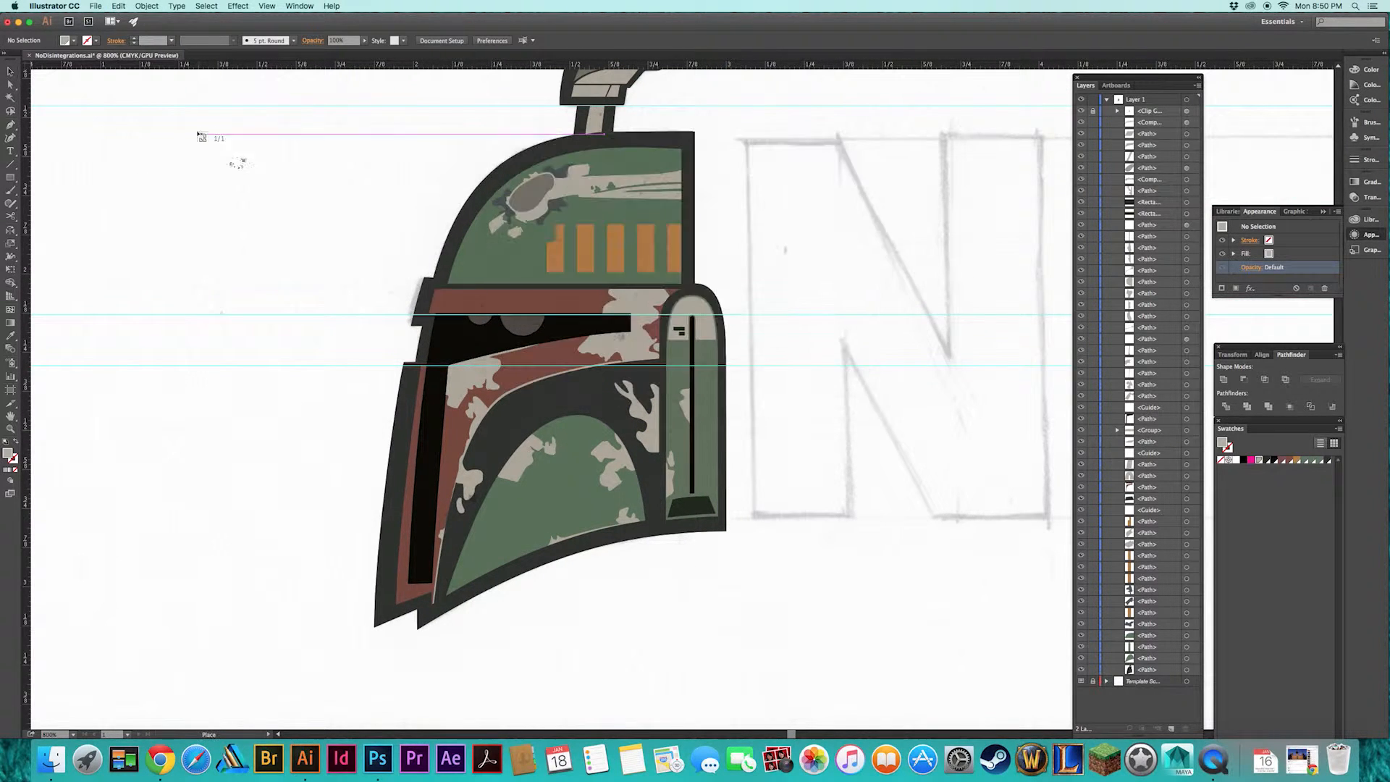
{"action": "left_click", "coordinate": [196, 131]}
{"action": "key", "text": "super+minus"}
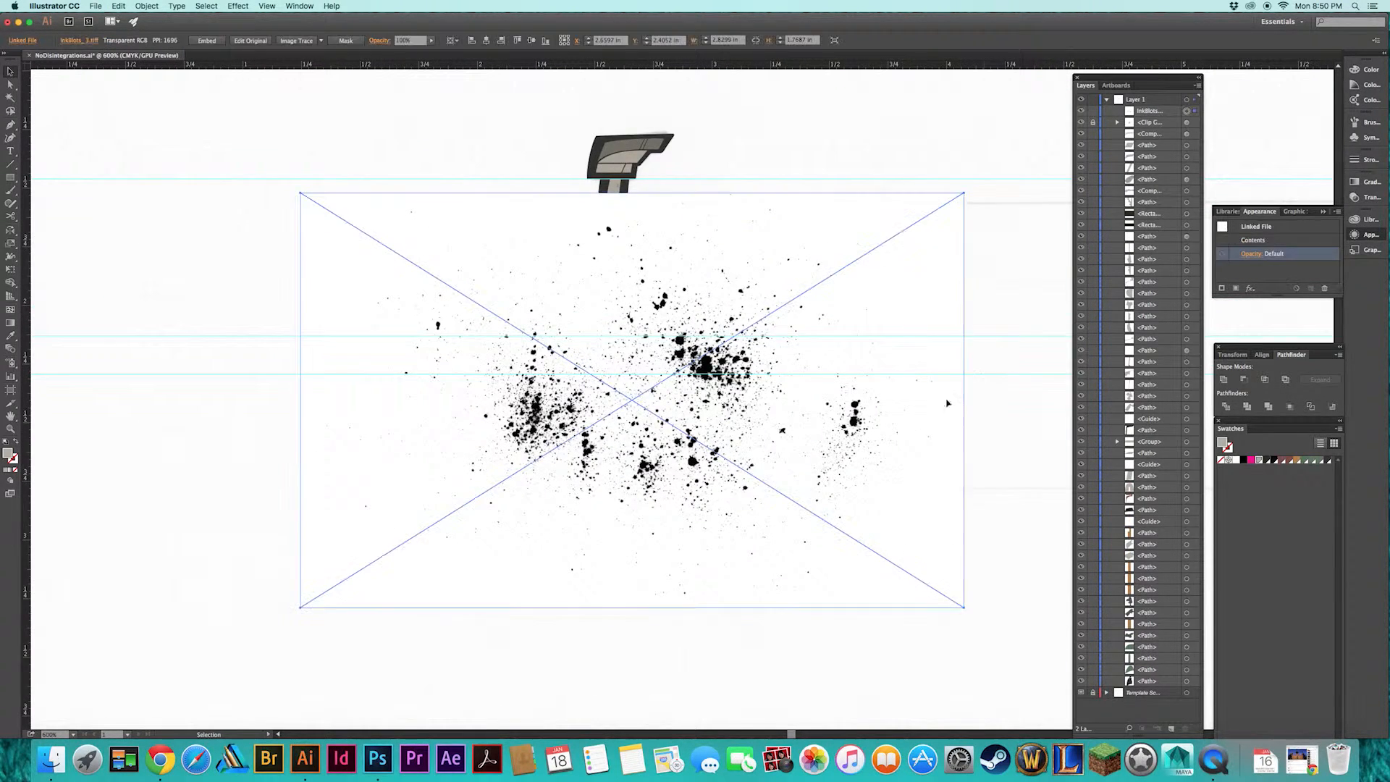
Duplicate the main colored helmet panels in place and combine the copies into one compound path.
{"action": "left_click_drag", "start_coordinate": [876, 320], "coordinate": [1004, 537]}
{"action": "left_click", "coordinate": [550, 326]}
{"action": "left_click", "coordinate": [478, 395], "text": "shift"}
{"action": "left_click_drag", "start_coordinate": [564, 471], "coordinate": [847, 326]}
{"action": "left_click", "coordinate": [684, 405]}
{"action": "left_click", "coordinate": [536, 387], "text": "shift"}
{"action": "left_click", "coordinate": [565, 478], "text": "shift"}
{"action": "key", "text": "super+c"}
{"action": "key", "text": "super+f"}
{"action": "key", "text": "super+4"}
Rotate the ink-splatter image counterclockwise across the helmet and arrange it beneath the compound path of copied panels.
{"action": "left_click_drag", "start_coordinate": [1064, 461], "coordinate": [607, 371]}
{"action": "key", "text": "e"}
{"action": "left_click_drag", "start_coordinate": [931, 598], "coordinate": [979, 467]}
{"action": "key", "text": "v"}
{"action": "left_click", "coordinate": [1013, 405]}
{"action": "left_click", "coordinate": [1187, 361]}
{"action": "left_click_drag", "start_coordinate": [1180, 361], "coordinate": [1180, 364]}
{"action": "left_click_drag", "start_coordinate": [1161, 109], "coordinate": [1160, 106]}
{"action": "left_click", "coordinate": [1187, 122]}
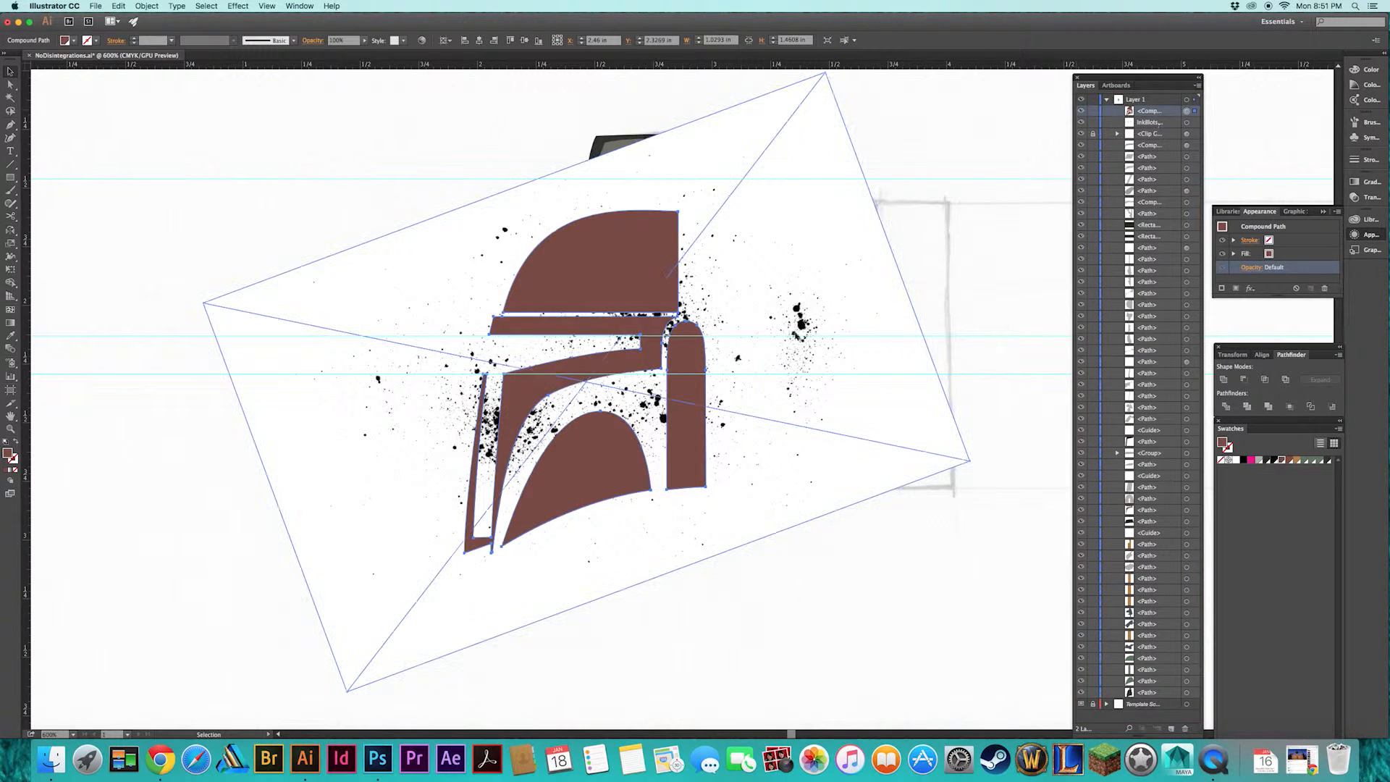
Rotate the splatter image further counterclockwise over the helmet and hide the compound path of copied panels.
{"action": "left_click", "coordinate": [1082, 111]}
{"action": "key", "text": "e"}
{"action": "left_click_drag", "start_coordinate": [970, 497], "coordinate": [984, 425]}
{"action": "left_click", "coordinate": [1082, 111]}
{"action": "mouse_move", "coordinate": [906, 318]}
{"action": "left_mouse_down"}
{"action": "mouse_move", "coordinate": [894, 302]}
{"action": "mouse_move", "coordinate": [886, 314]}
{"action": "left_mouse_up"}
{"action": "key", "text": "v"}
{"action": "left_click", "coordinate": [993, 224]}
{"action": "left_click", "coordinate": [1081, 111]}
Trace the ink-splatter image in black and white, ignoring white areas, and expand it into vector paths.
{"action": "left_click", "coordinate": [1187, 122]}
{"action": "left_click", "coordinate": [151, 6]}
{"action": "left_click", "coordinate": [339, 126]}
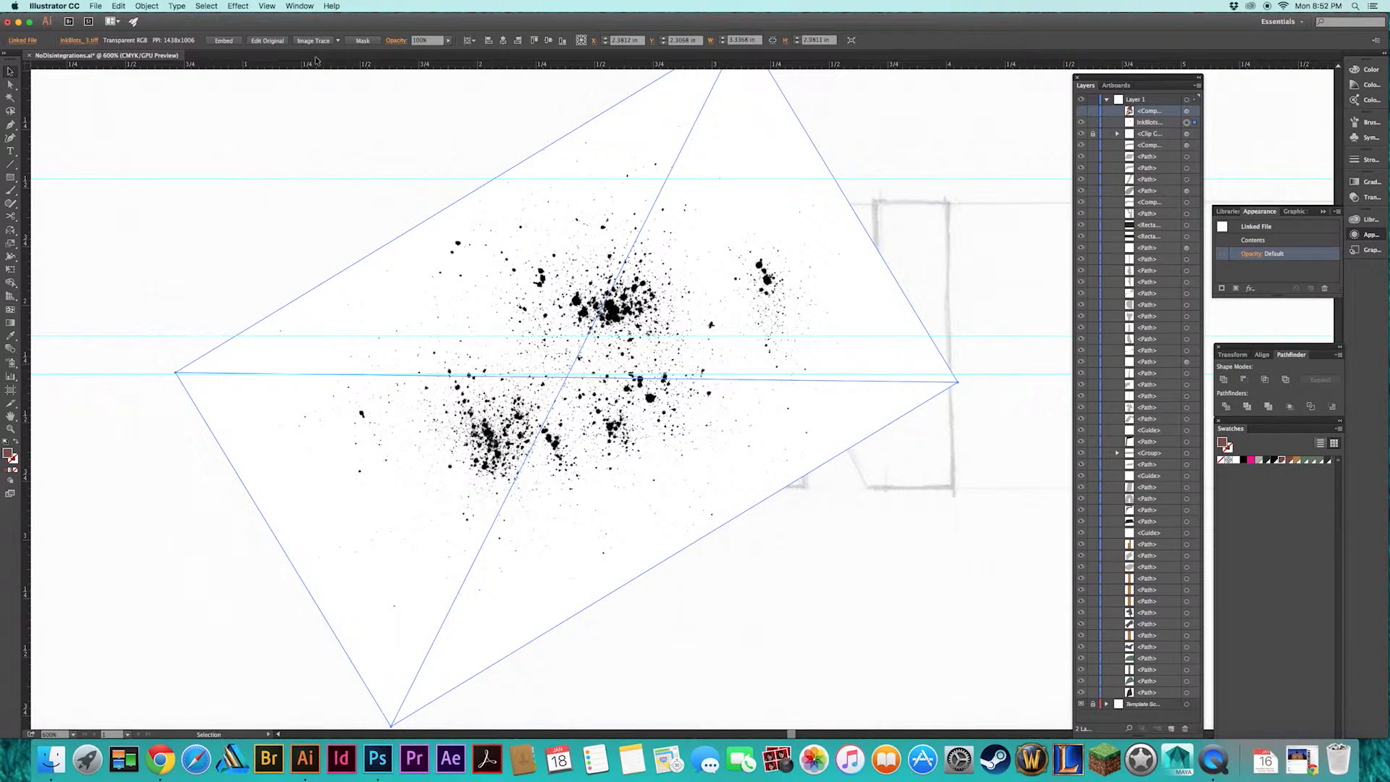
{"action": "left_click", "coordinate": [133, 40]}
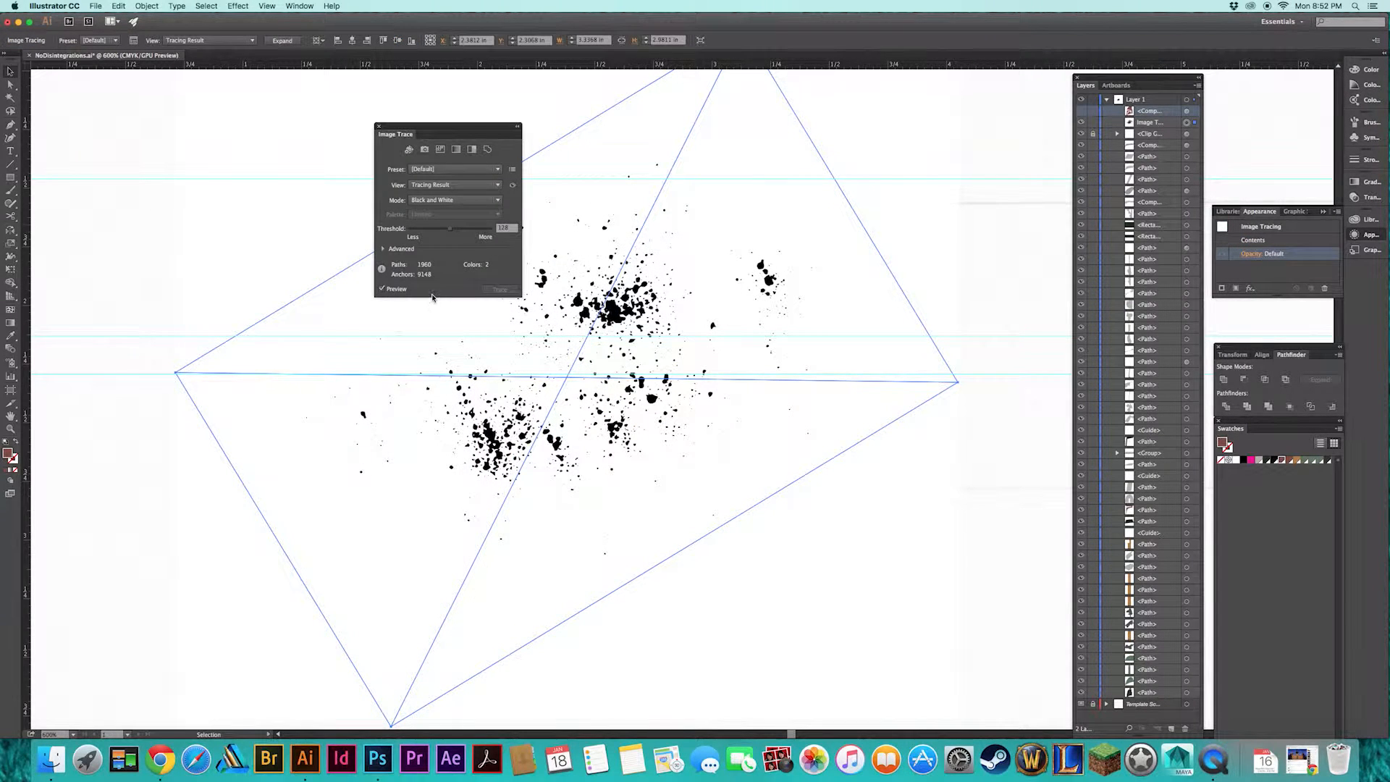
{"action": "left_click", "coordinate": [383, 249]}
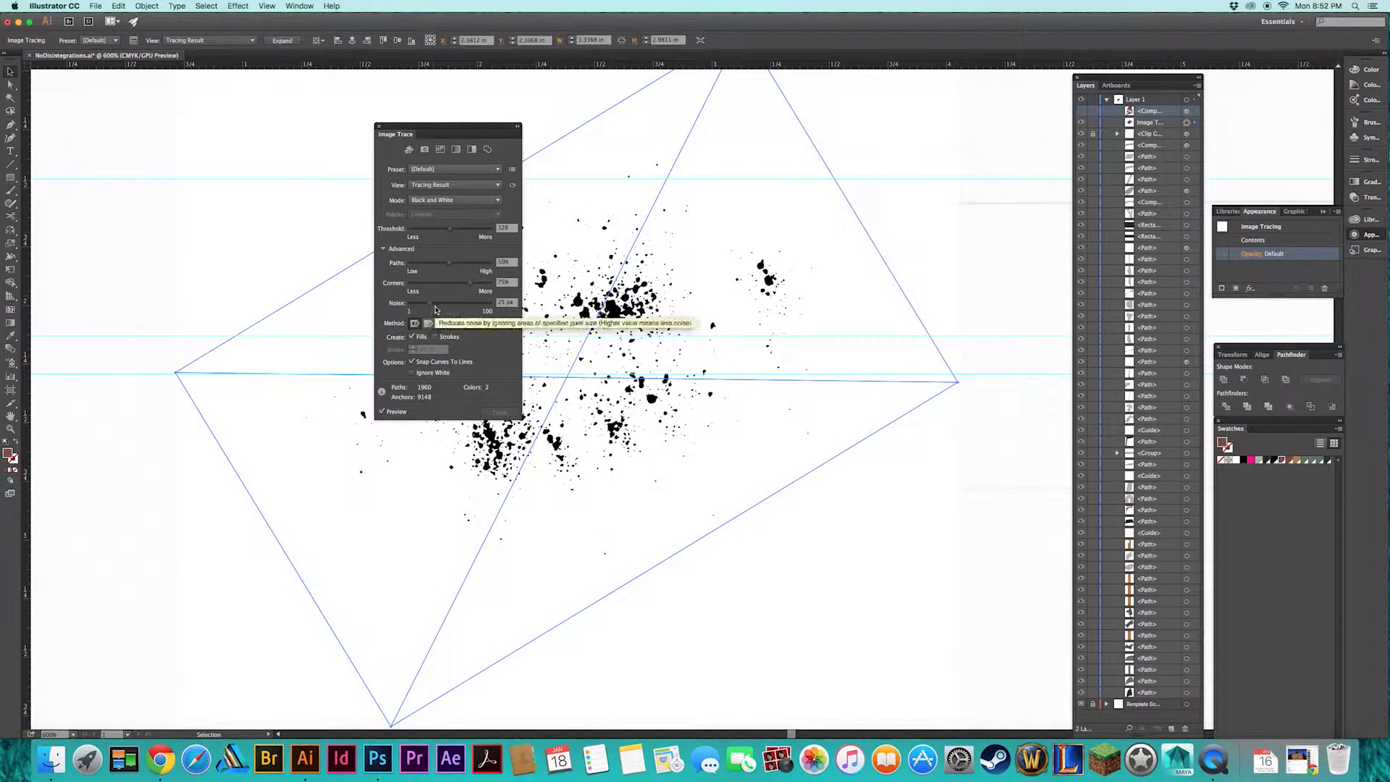
{"action": "left_click", "coordinate": [282, 41]}
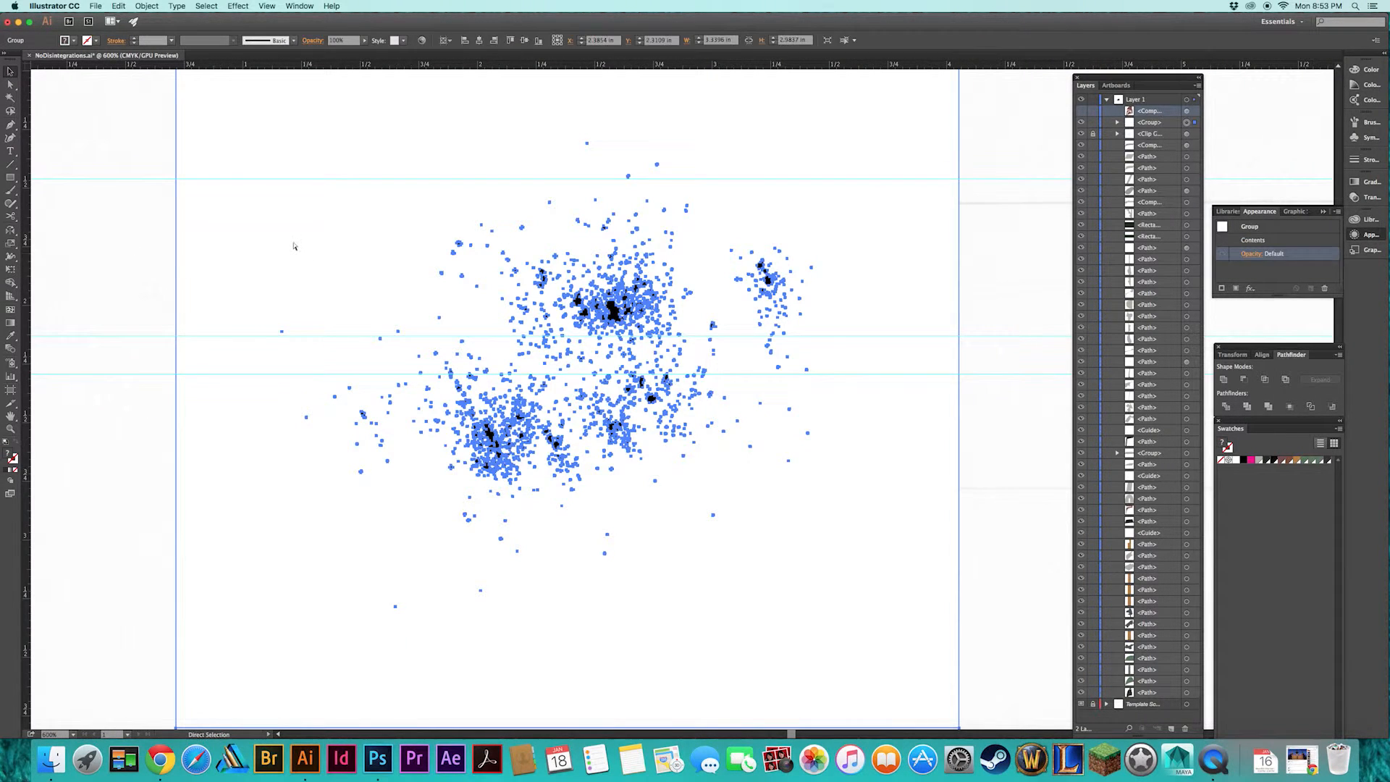
{"action": "key", "text": "super+z"}
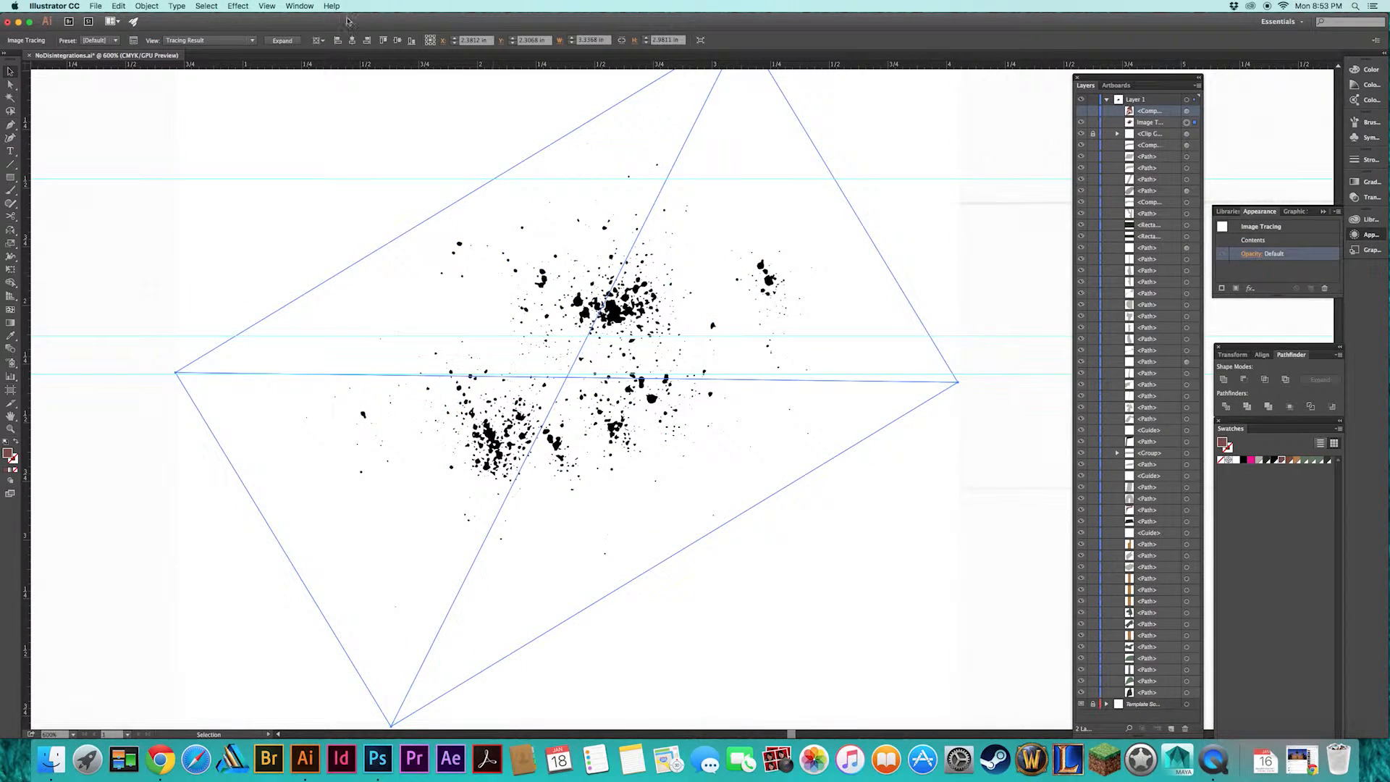
{"action": "left_click", "coordinate": [132, 41]}
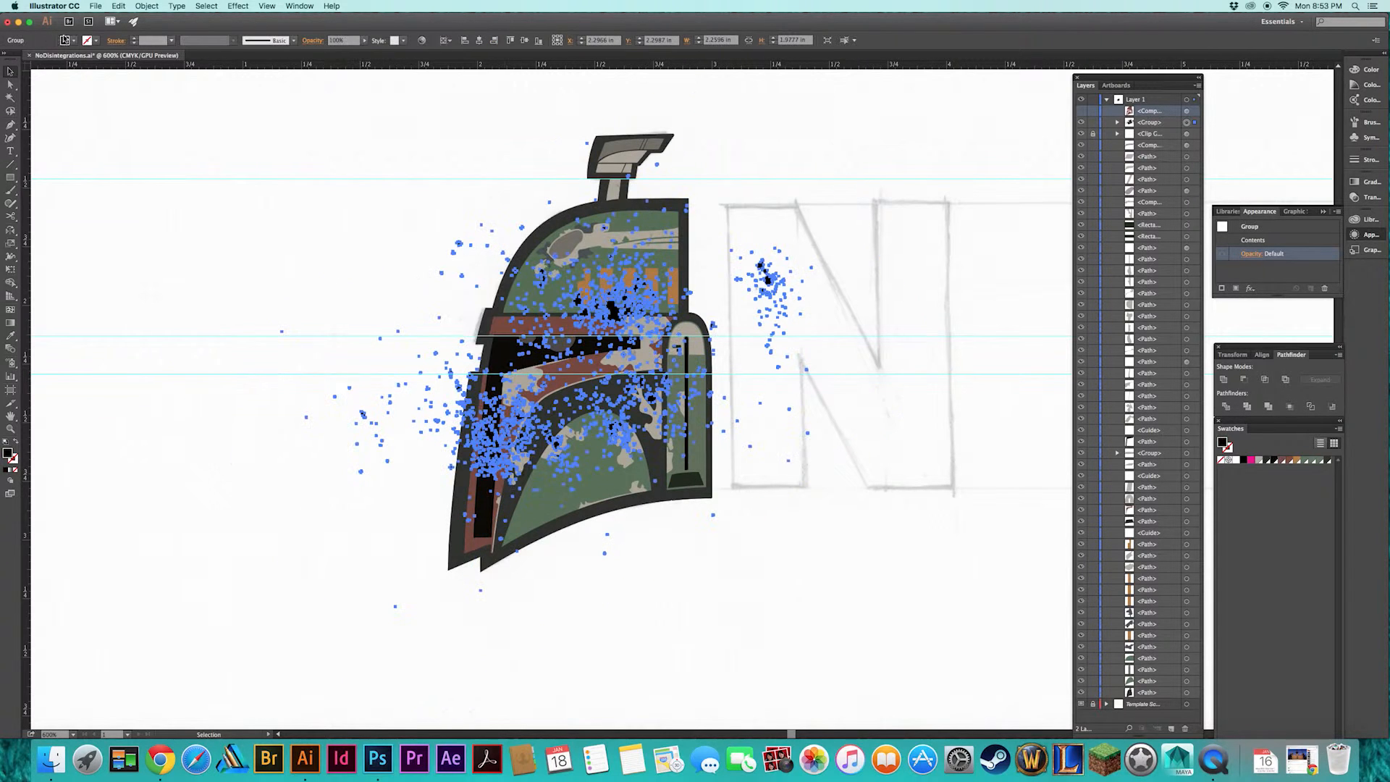
Fill the expanded splatter with the helmet's dark slate gray and add the artwork's colors to the swatches.
{"action": "left_click", "coordinate": [65, 39]}
{"action": "left_click", "coordinate": [1338, 427]}
{"action": "left_click", "coordinate": [1273, 509]}
{"action": "key", "text": "super+shift+a"}
{"action": "left_click", "coordinate": [1338, 428]}
{"action": "left_click", "coordinate": [1272, 509]}
{"action": "left_click", "coordinate": [64, 40]}
{"action": "key", "text": "super+z"}
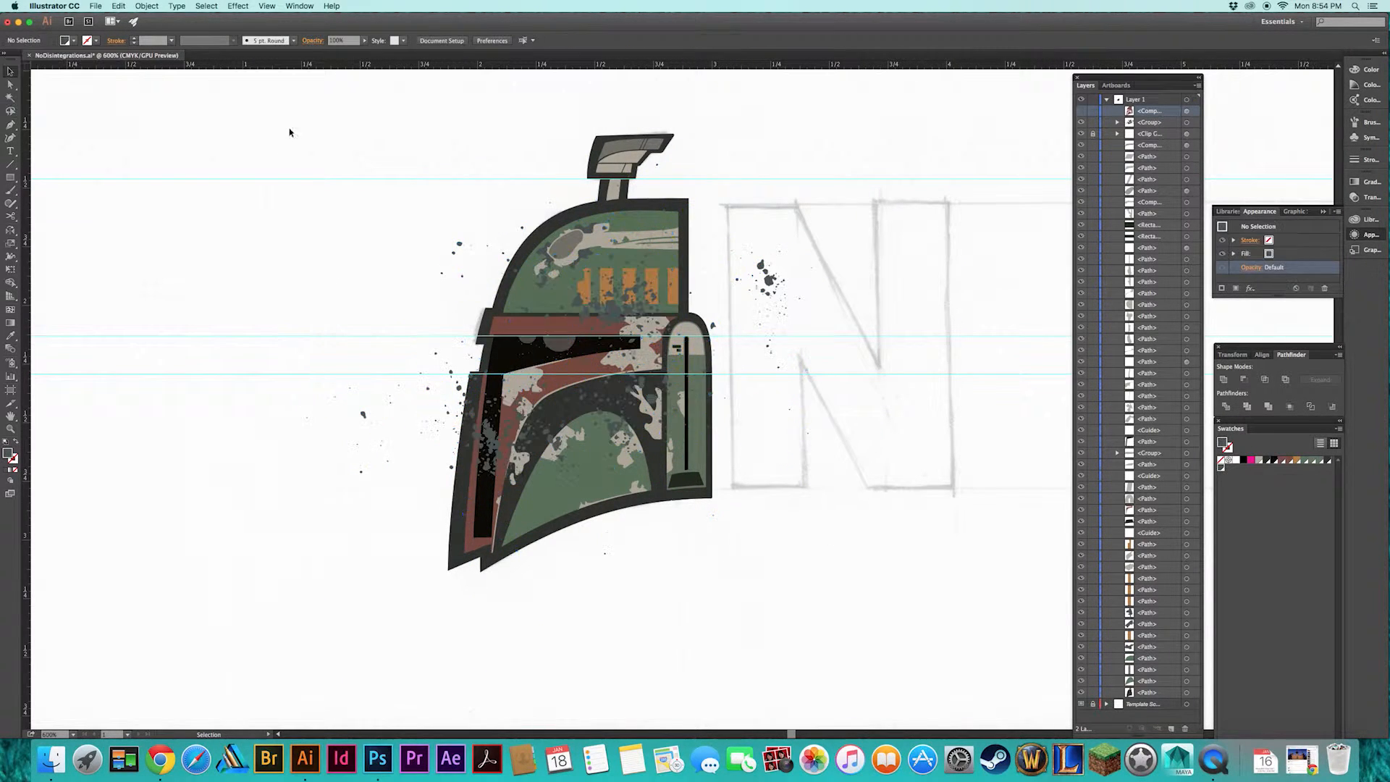
Rotate and reposition the vector splatter so its dense spots fall across the dome, visor and cheek panels.
{"action": "left_click", "coordinate": [607, 311]}
{"action": "key", "text": "e"}
{"action": "left_click_drag", "start_coordinate": [838, 149], "coordinate": [798, 106]}
{"action": "key", "text": "v"}
{"action": "left_click", "coordinate": [798, 106]}
{"action": "left_click_drag", "start_coordinate": [510, 448], "coordinate": [503, 475]}
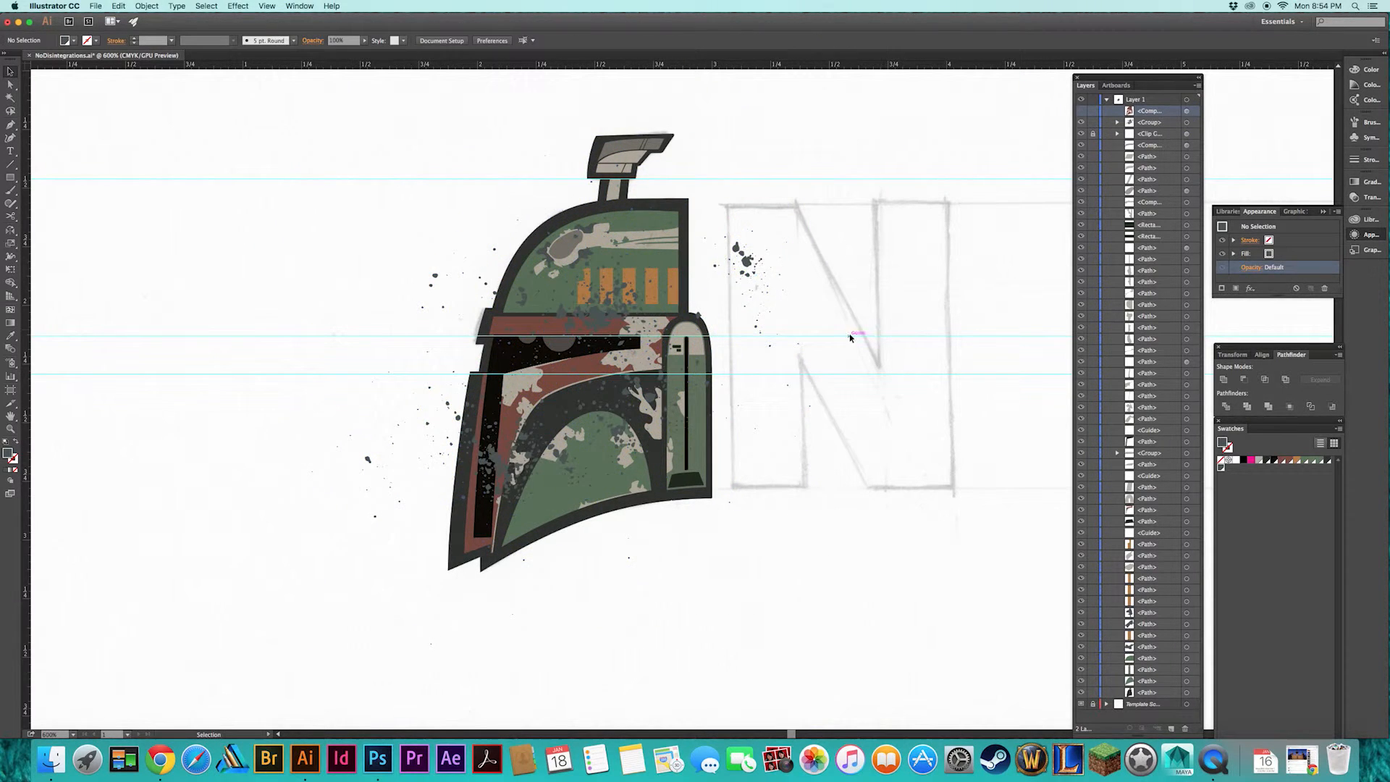
Show the panel compound path, intersect it with the splatter and fill the cropped splatter dark slate gray.
{"action": "left_click", "coordinate": [1081, 111]}
{"action": "key", "text": "super+8"}
{"action": "left_click", "coordinate": [1186, 111], "text": "shift"}
{"action": "left_click", "coordinate": [1266, 380]}
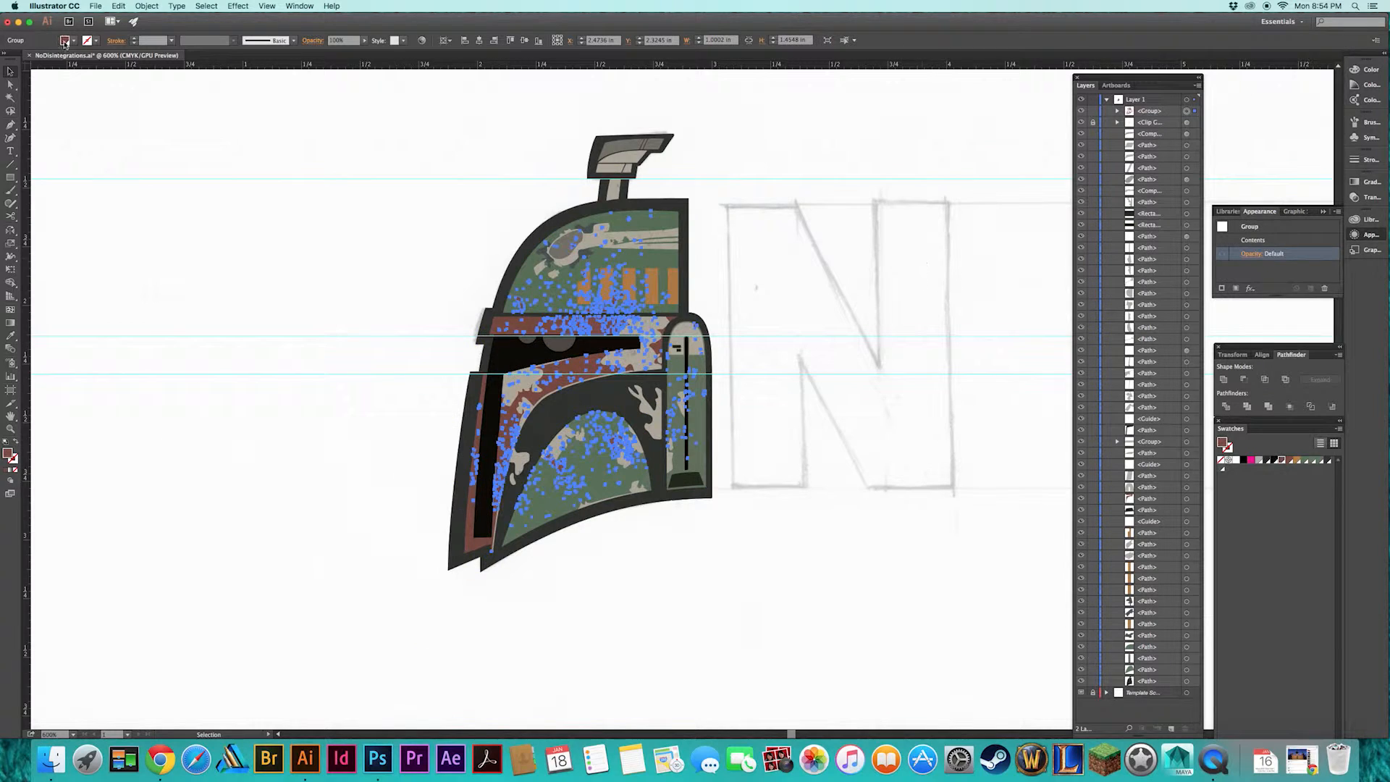
{"action": "left_click", "coordinate": [272, 225]}
{"action": "left_click", "coordinate": [207, 6]}
{"action": "mouse_move", "coordinate": [238, 102]}
{"action": "left_click", "coordinate": [357, 145]}
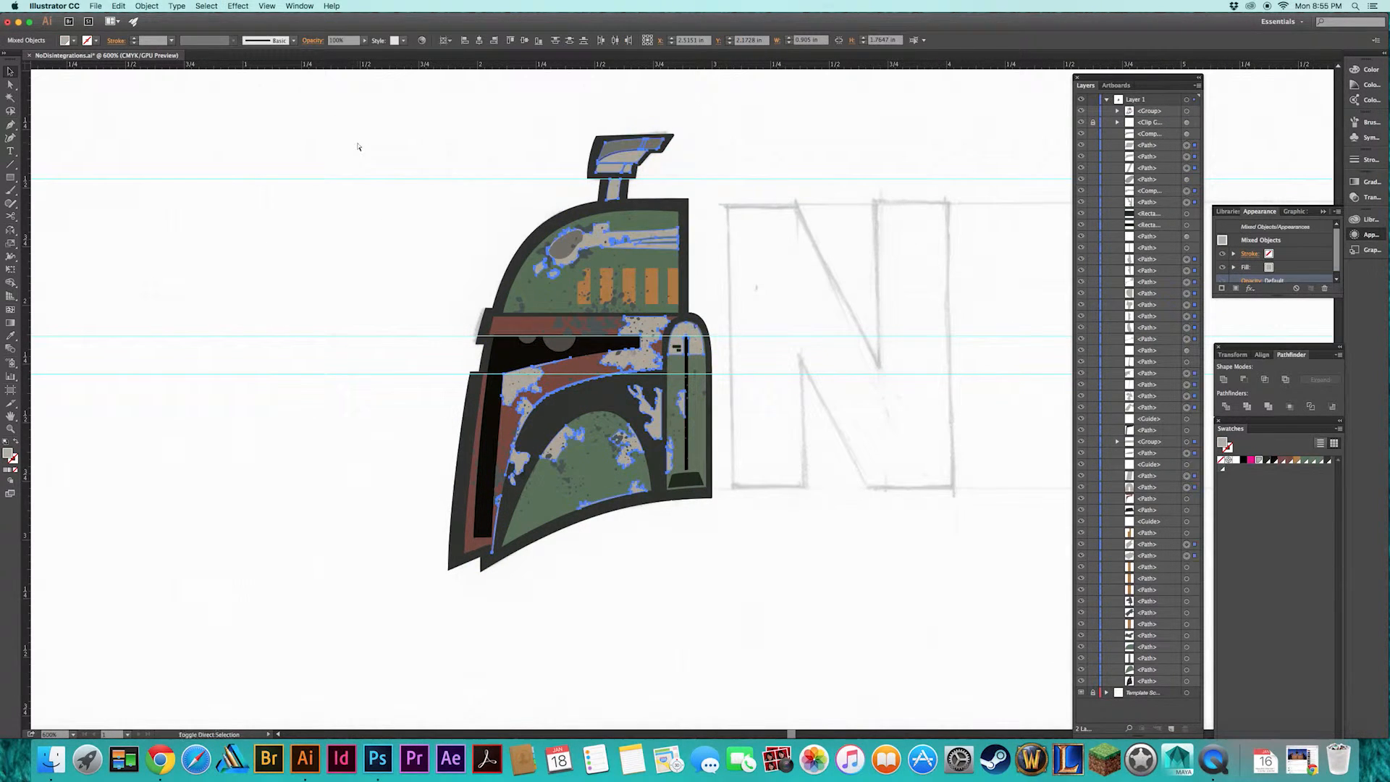
{"action": "left_click", "coordinate": [796, 256]}
Bring the black vertical slot on the helmet's ear panel to the front.
{"action": "key", "text": "super+equal"}
{"action": "key", "text": "super+equal"}
{"action": "left_click", "coordinate": [585, 489]}
{"action": "left_click", "coordinate": [818, 319]}
{"action": "scroll", "coordinate": [818, 318], "scroll_direction": "up", "scroll_amount": 1}
{"action": "left_click", "coordinate": [687, 435]}
{"action": "key", "text": "super+shift+bracketright"}
{"action": "left_click", "coordinate": [855, 341]}
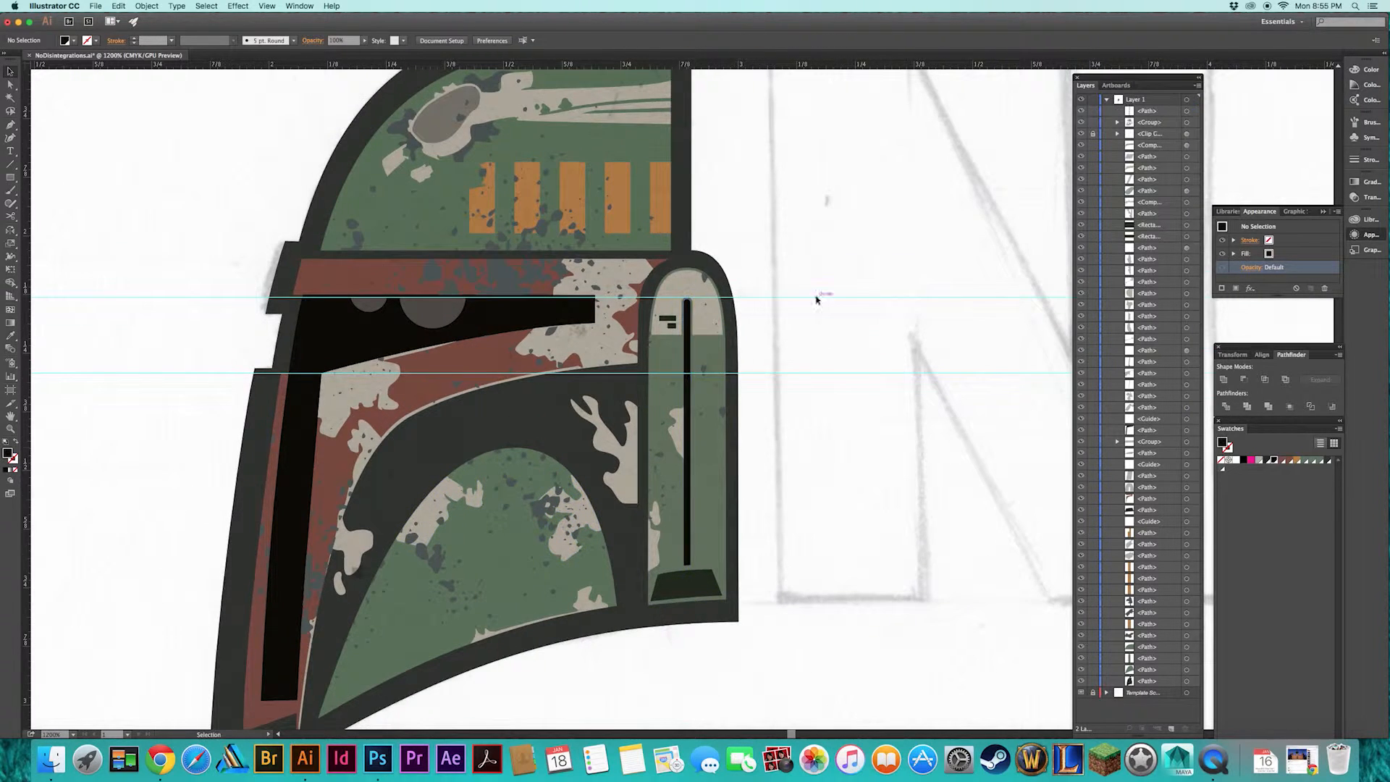
Group the orange stripes on the helmet's dome.
{"action": "scroll", "coordinate": [856, 341], "scroll_direction": "down", "scroll_amount": 3}
{"action": "scroll", "coordinate": [855, 341], "scroll_direction": "up", "scroll_amount": 8}
{"action": "left_click", "coordinate": [710, 311]}
{"action": "left_click", "coordinate": [832, 286]}
{"action": "left_click", "coordinate": [607, 338]}
{"action": "left_click", "coordinate": [537, 316]}
{"action": "left_click", "coordinate": [628, 312], "text": "shift"}
{"action": "left_click", "coordinate": [673, 312], "text": "shift"}
{"action": "left_click", "coordinate": [715, 312], "text": "shift"}
{"action": "key", "text": "super+g"}
Bring the cropped ink-splatter group to the front of the artwork.
{"action": "left_click", "coordinate": [606, 338]}
{"action": "key", "text": "super+shift+bracketright"}
{"action": "left_click", "coordinate": [885, 257]}
Set the opacity of the ink splatter and the dark damage marks on the dome to 50%.
{"action": "scroll", "coordinate": [869, 268], "scroll_direction": "right", "scroll_amount": 5}
{"action": "scroll", "coordinate": [869, 268], "scroll_direction": "down", "scroll_amount": 3}
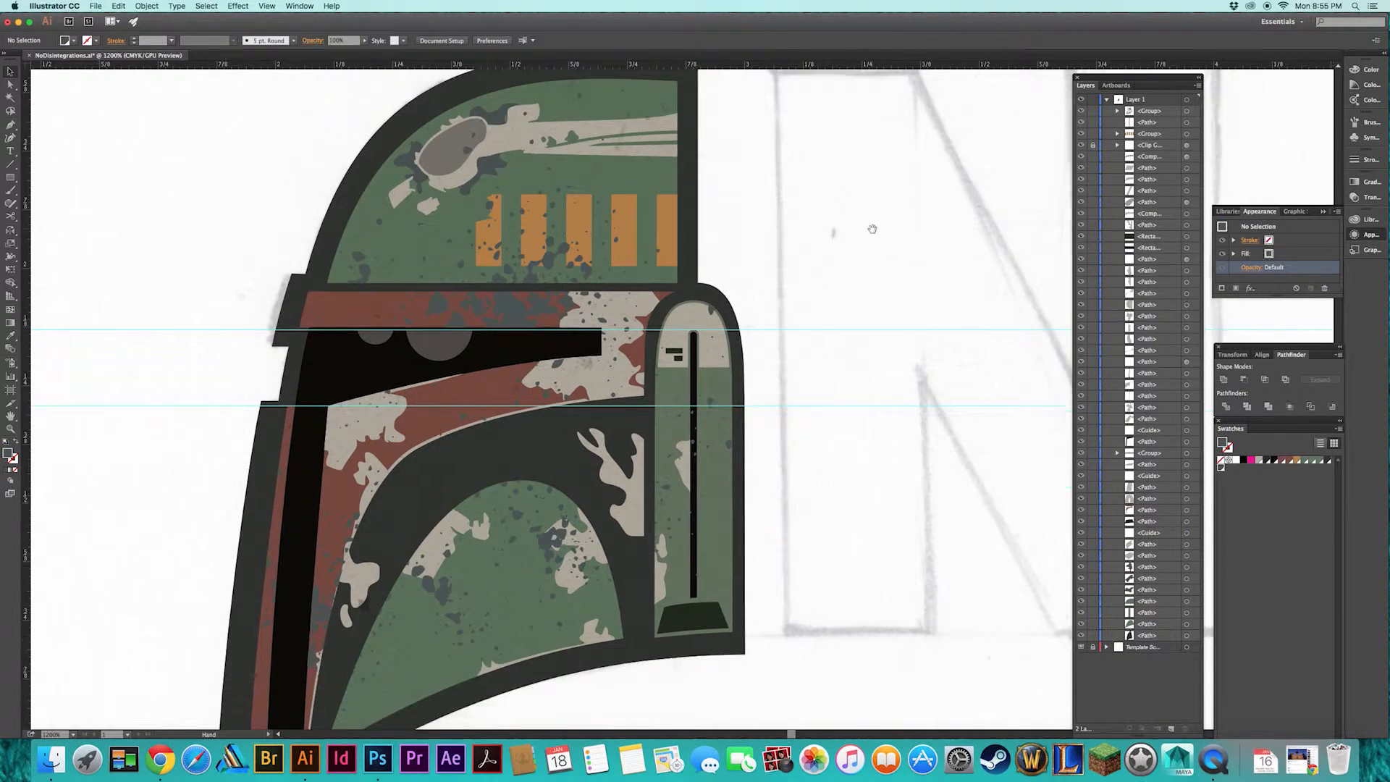
{"action": "scroll", "coordinate": [833, 304], "scroll_direction": "down", "scroll_amount": 5}
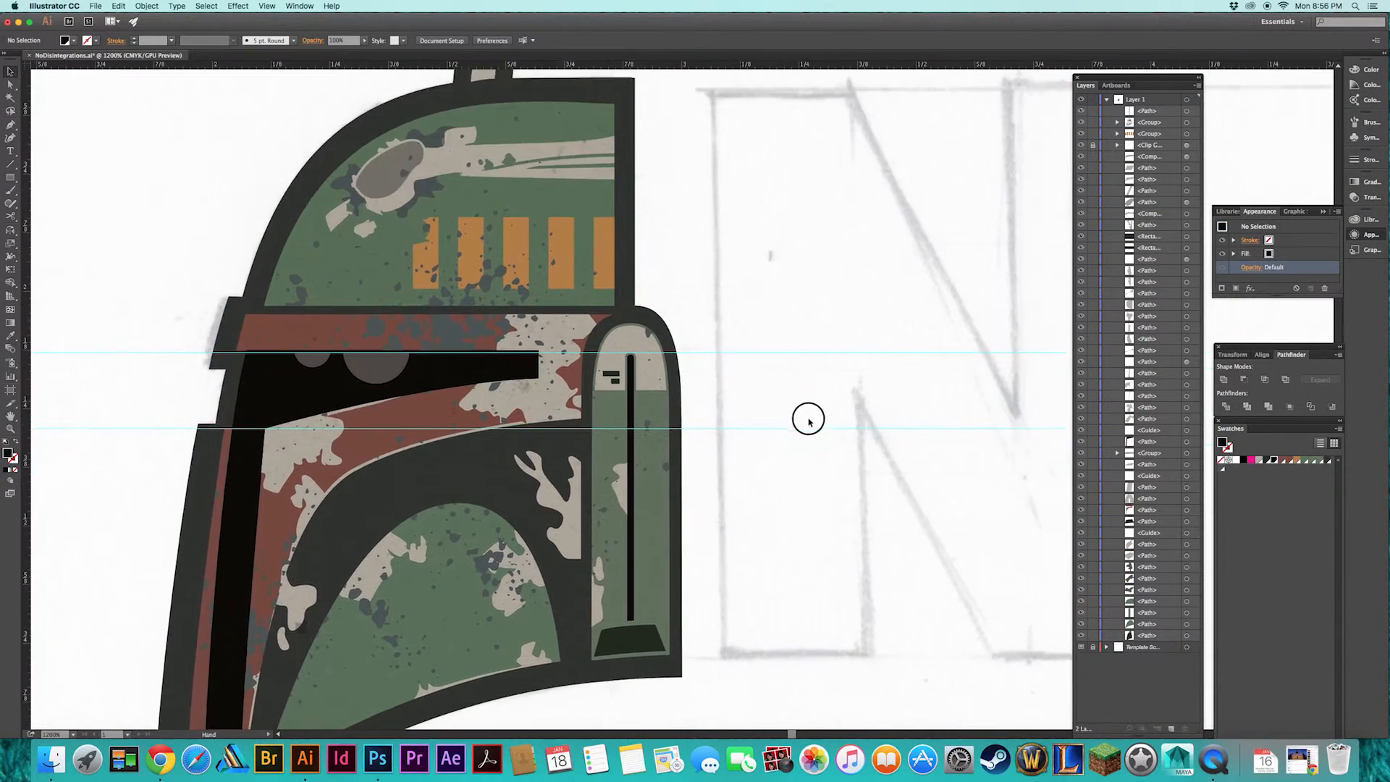
{"action": "scroll", "coordinate": [862, 341], "scroll_direction": "up", "scroll_amount": 8}
{"action": "key", "text": "super+minus"}
{"action": "key", "text": "super+minus"}
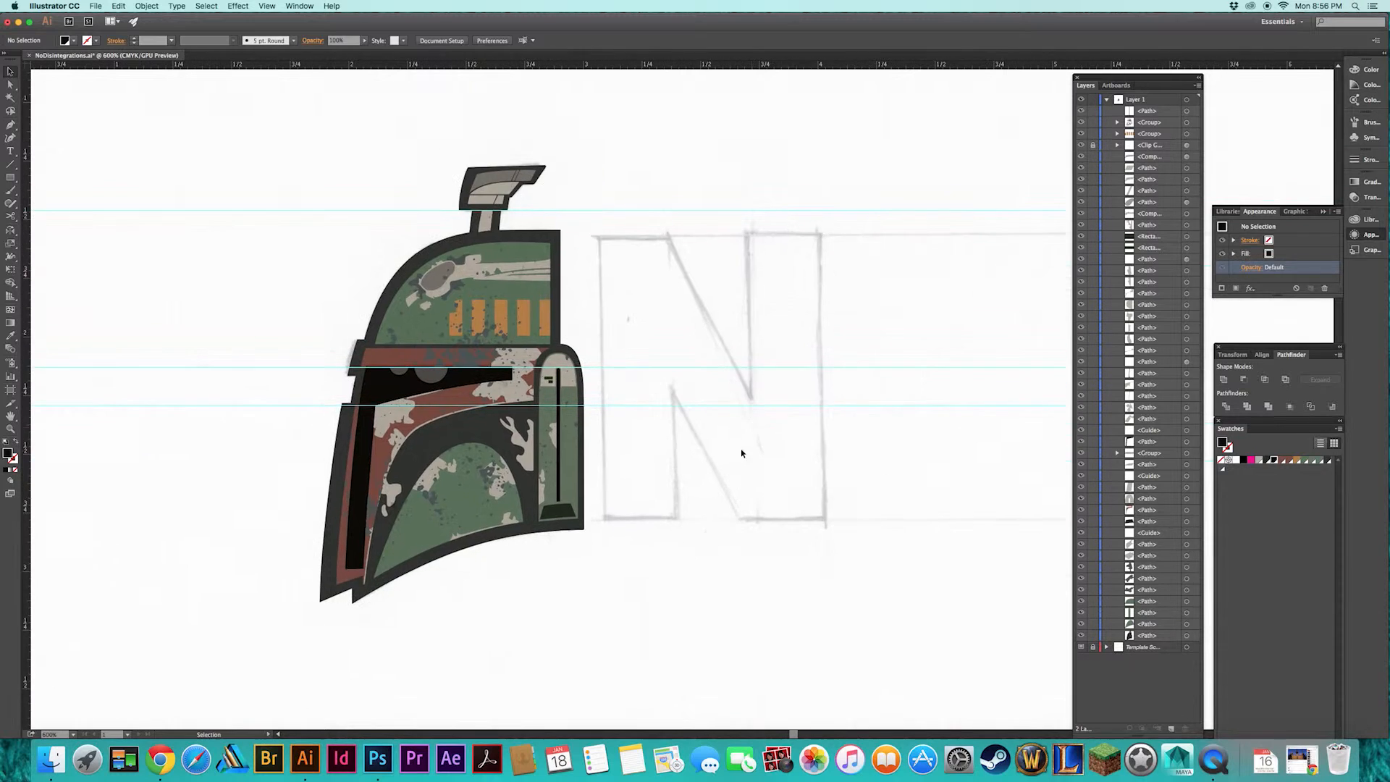
{"action": "left_click", "coordinate": [428, 290]}
{"action": "left_click", "coordinate": [452, 263], "text": "shift"}
{"action": "left_click", "coordinate": [1251, 268]}
{"action": "left_click", "coordinate": [1242, 288]}
{"action": "type", "text": "50"}
{"action": "left_click", "coordinate": [697, 277]}
Examine the softened splatter on the helmet close up and at overall size.
{"action": "key", "text": "super+minus"}
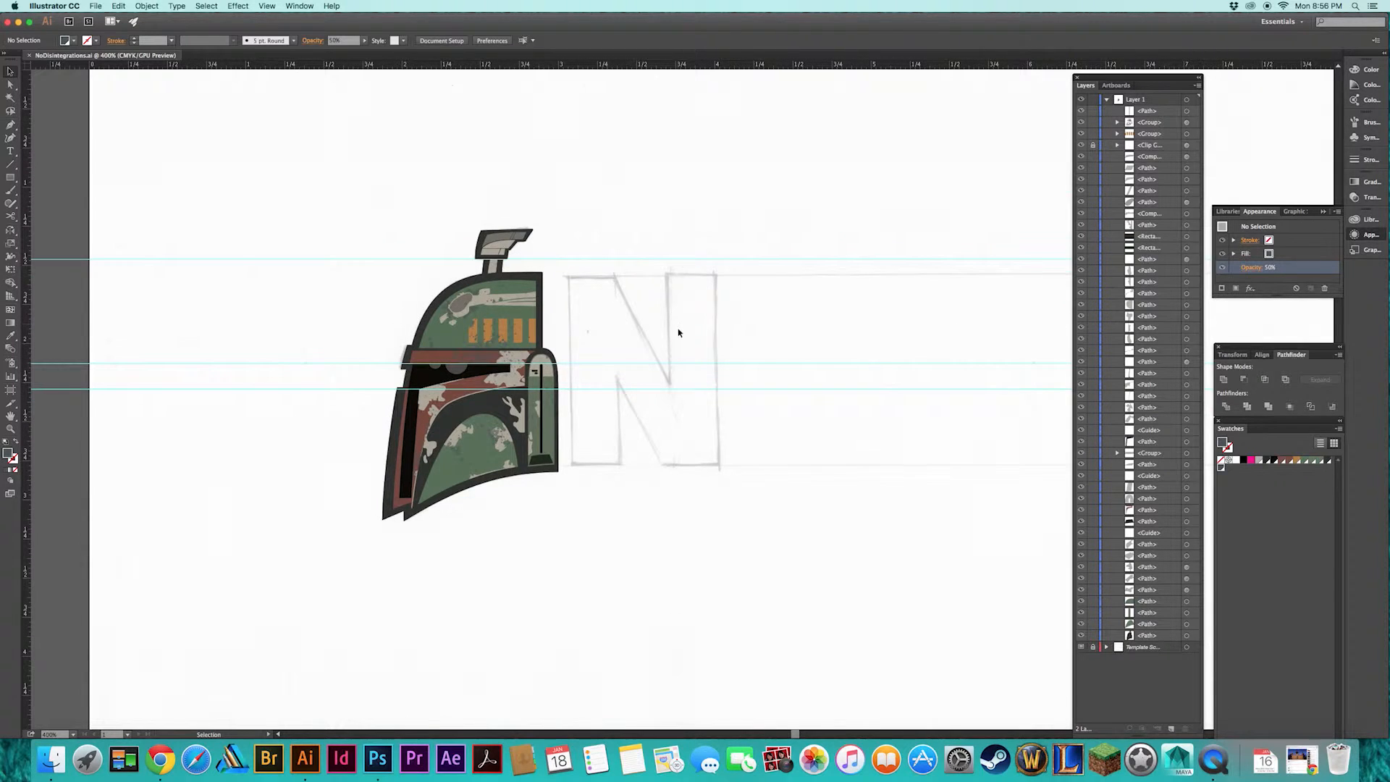
{"action": "key", "text": "super+plus"}
{"action": "key", "text": "super+plus"}
{"action": "key", "text": "super+plus"}
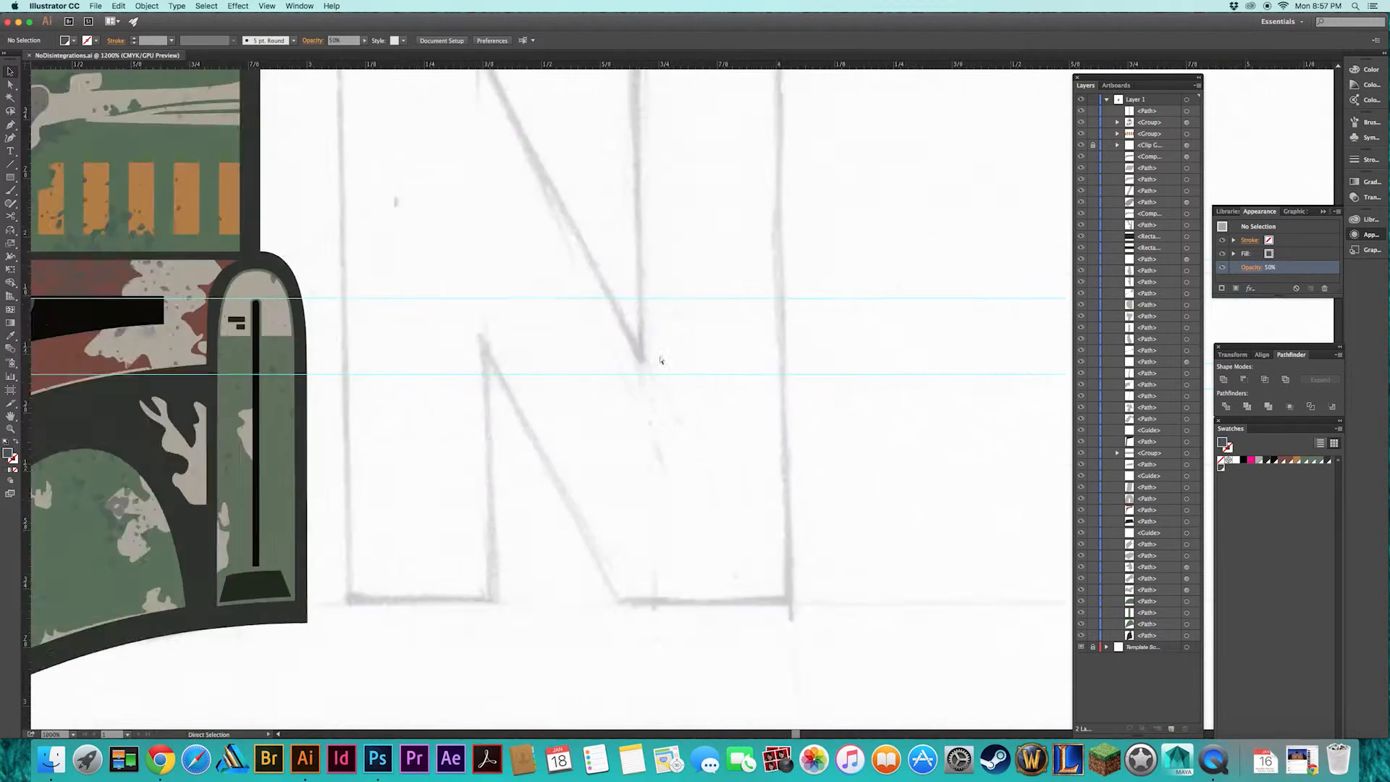
{"action": "left_click_drag", "start_coordinate": [482, 280], "coordinate": [931, 336]}
{"action": "key", "text": "super+plus"}
{"action": "key", "text": "super+minus"}
{"action": "key", "text": "super+minus"}
{"action": "key", "text": "super+minus"}
{"action": "left_click_drag", "start_coordinate": [826, 346], "coordinate": [714, 352]}
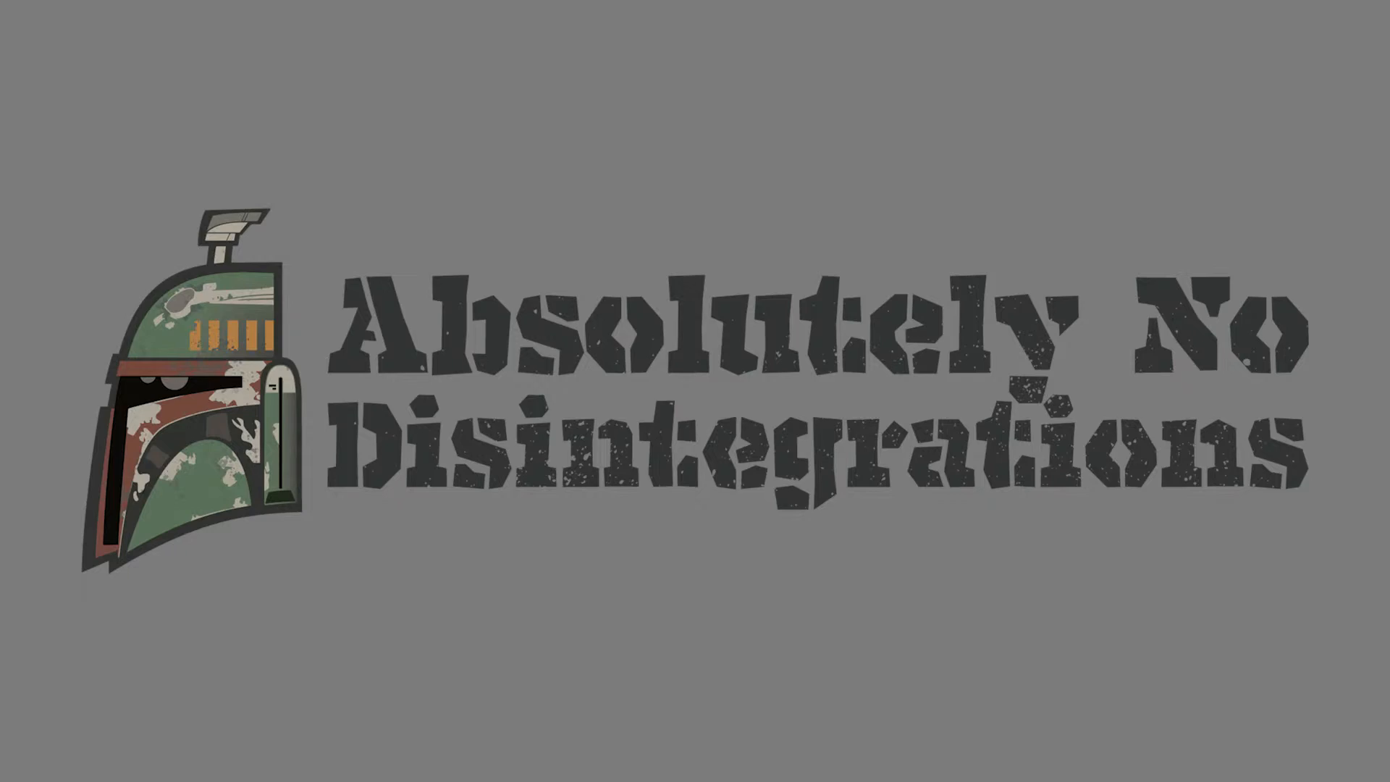